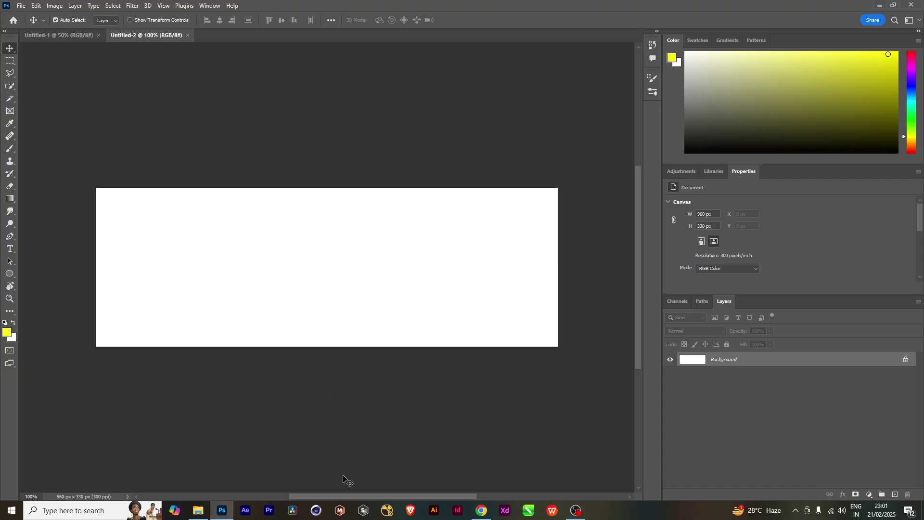
Bring Chrome forward and open a new browser tab
mouse_move(473, 515)
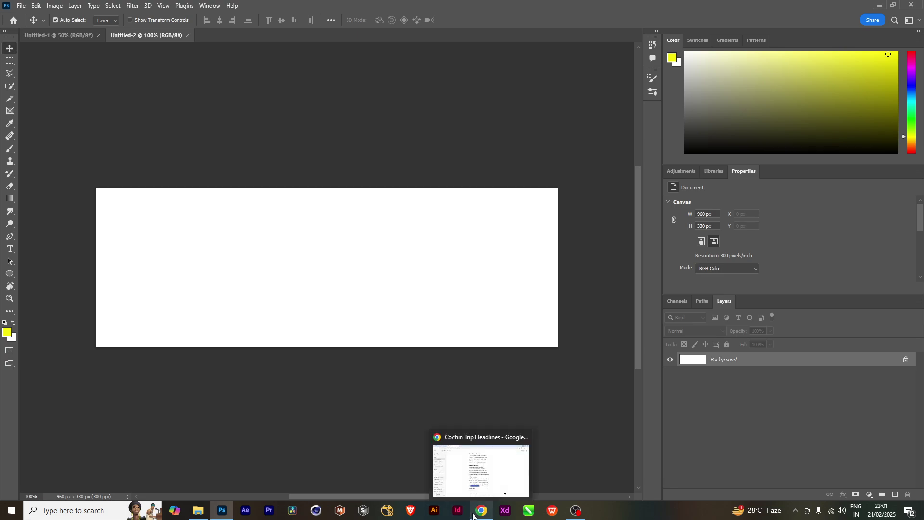
click(460, 441)
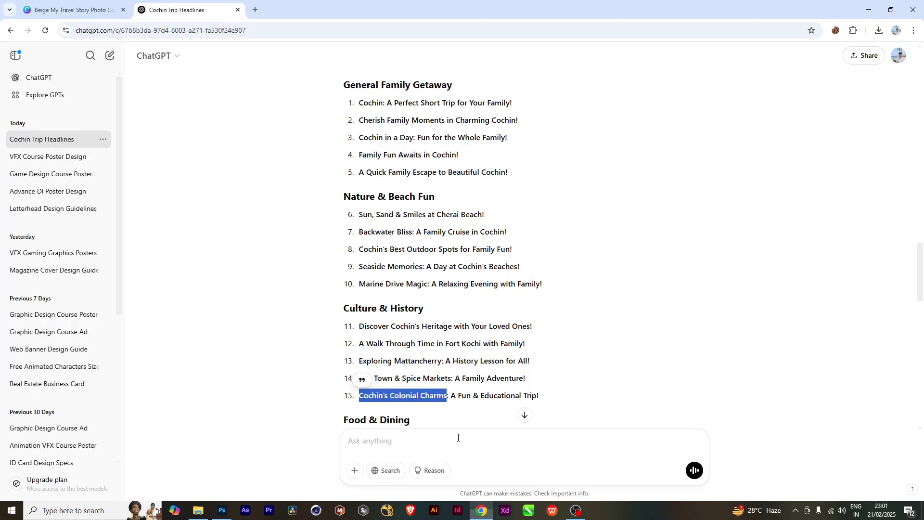
click(255, 10)
Google 'web baneers', view the Freepik banner result, then return to the search results
click(354, 197)
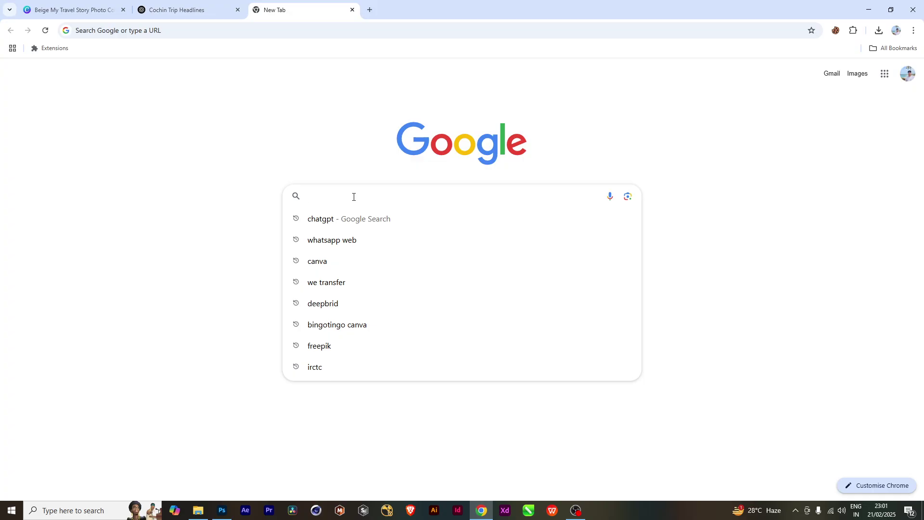
text(we)
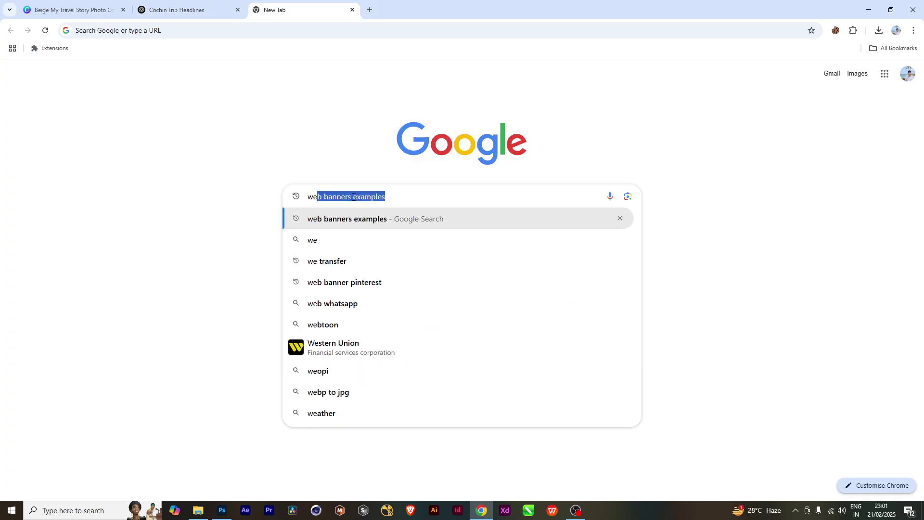
text(b baneers)
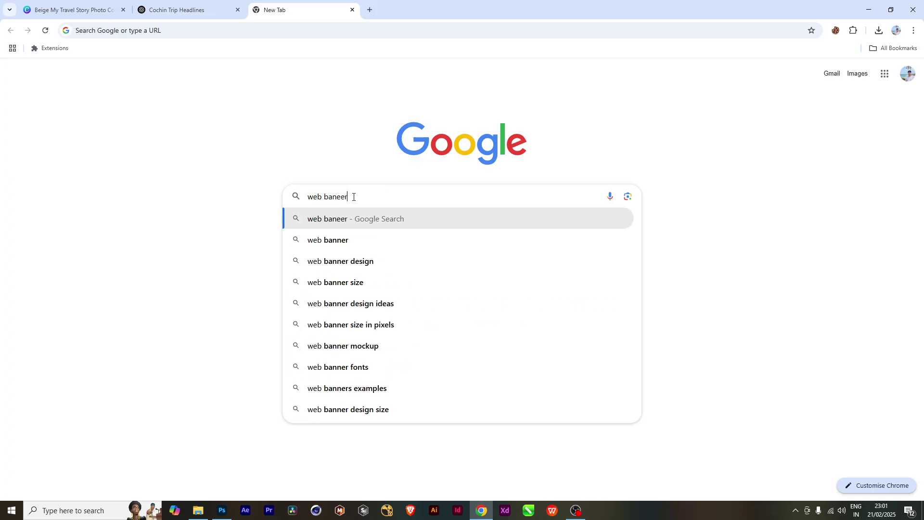
key(Return)
click(182, 183)
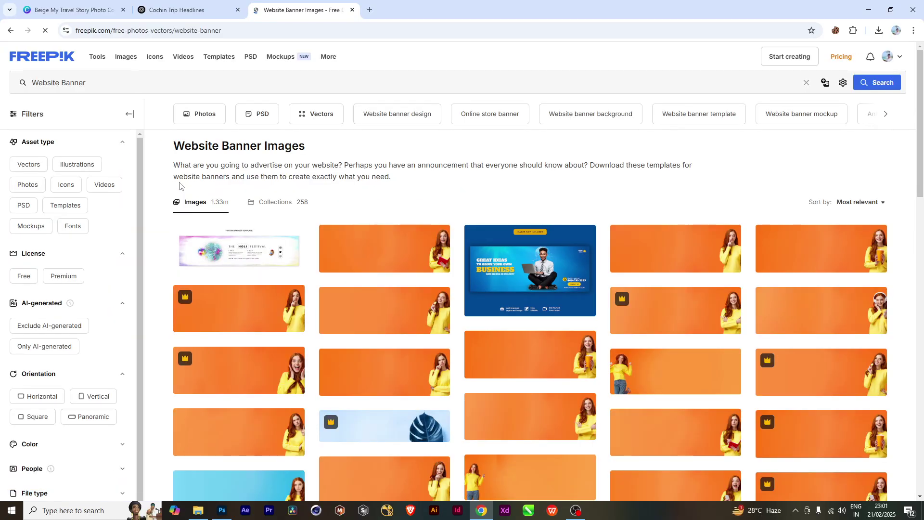
click(10, 31)
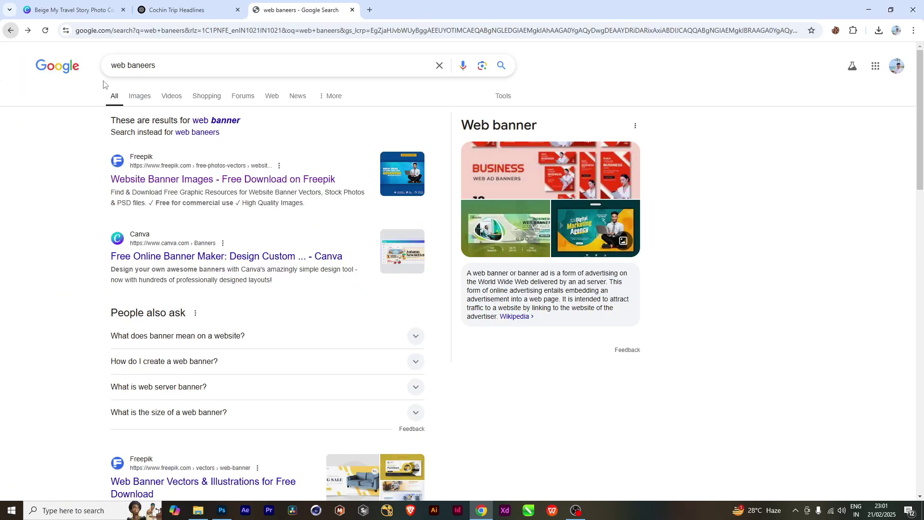
In Google Images, preview the fashion sale, food restaurant, digital marketing and winter fashion banners
click(138, 95)
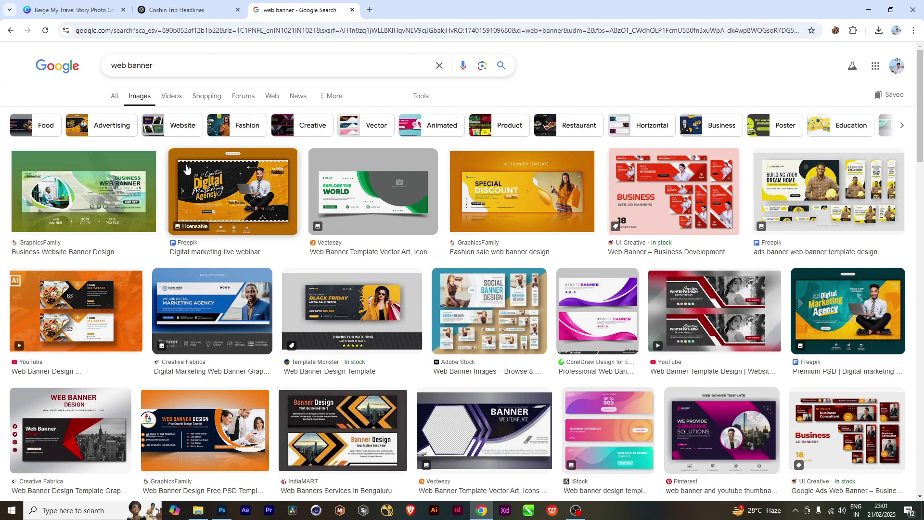
click(554, 208)
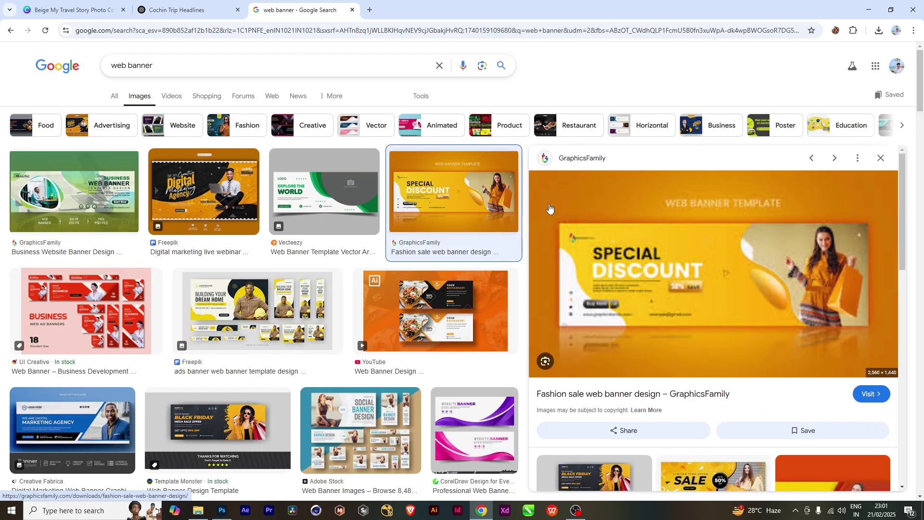
click(420, 320)
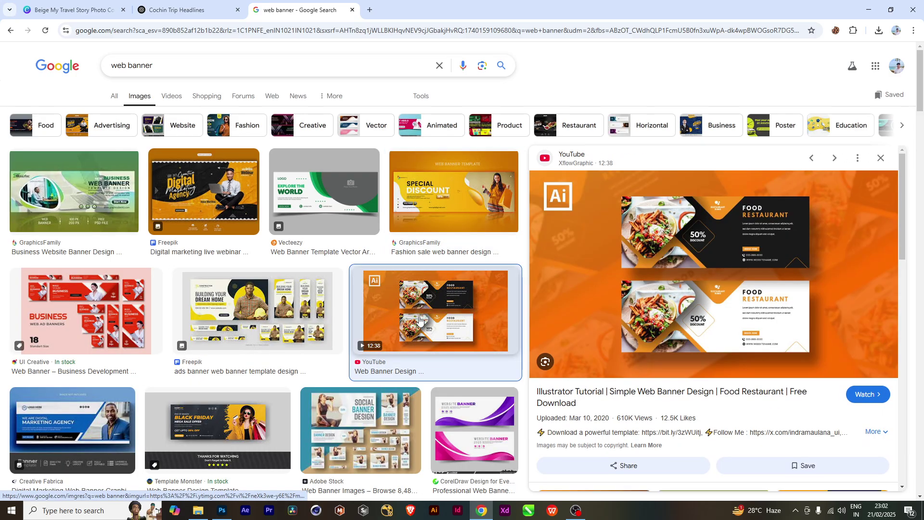
scroll(247, 406, down, 3)
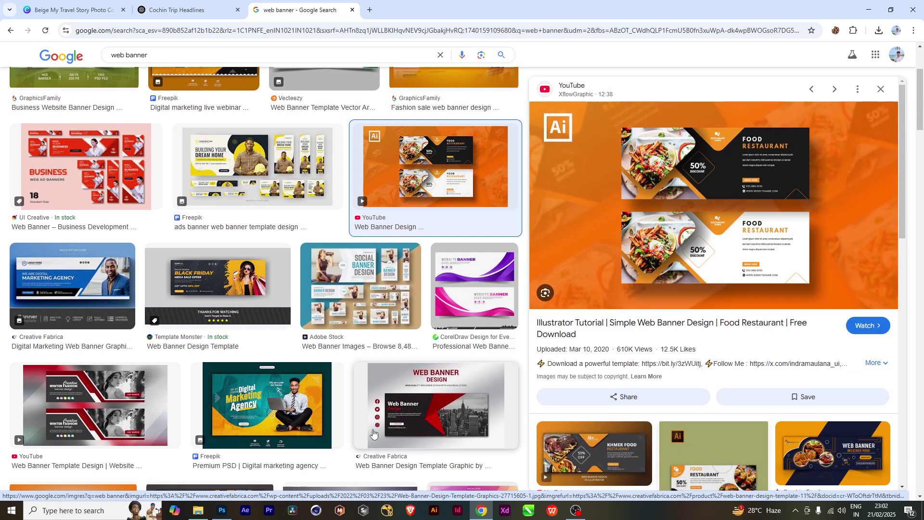
click(247, 406)
click(84, 392)
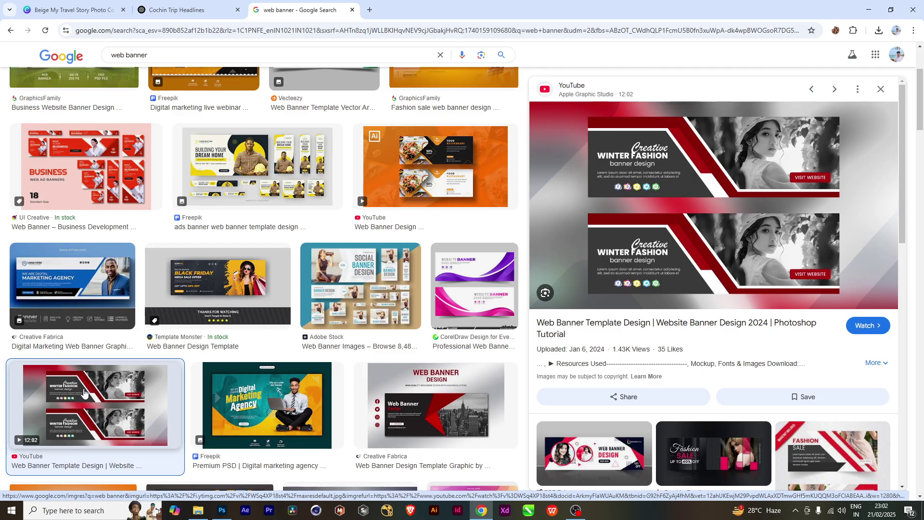
scroll(84, 392, down, 3)
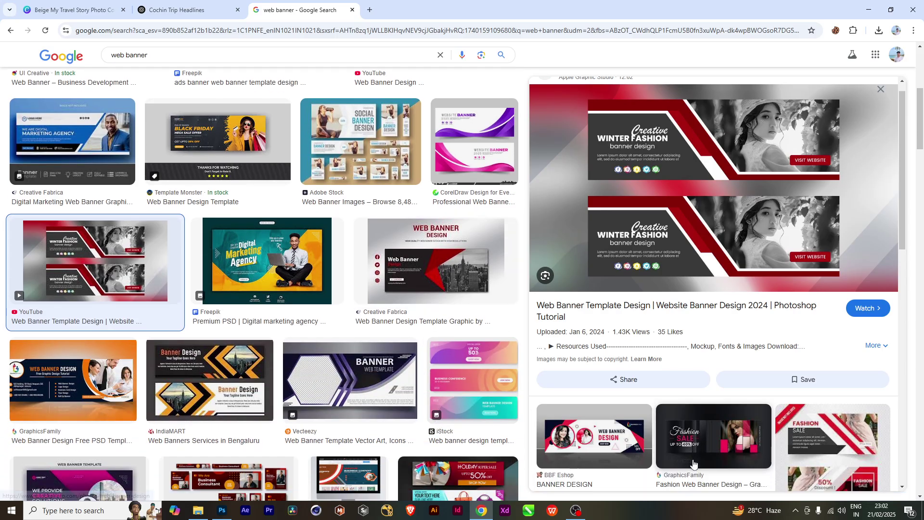
scroll(693, 463, down, 2)
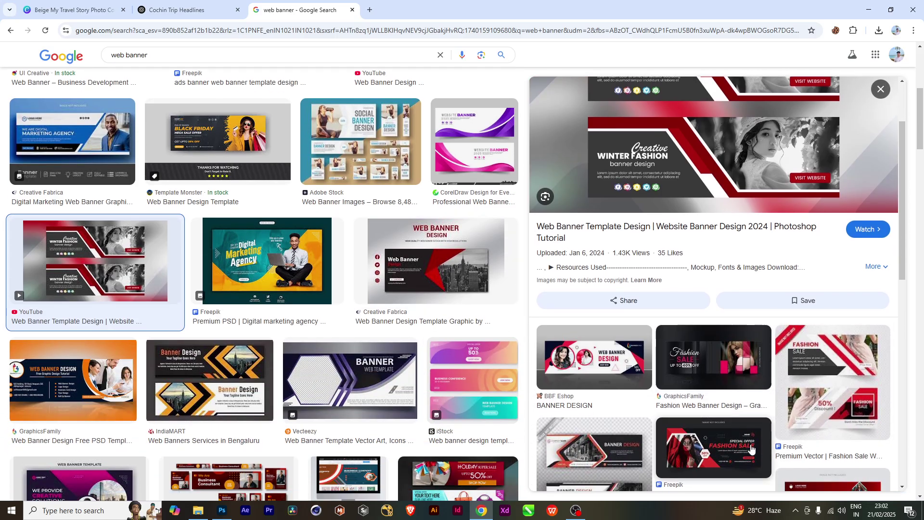
Preview more banner sets from Business AD, GraphicsFamily and Shutterstock, then bring up the WEB BANNER folder
click(752, 450)
scroll(71, 392, down, 5)
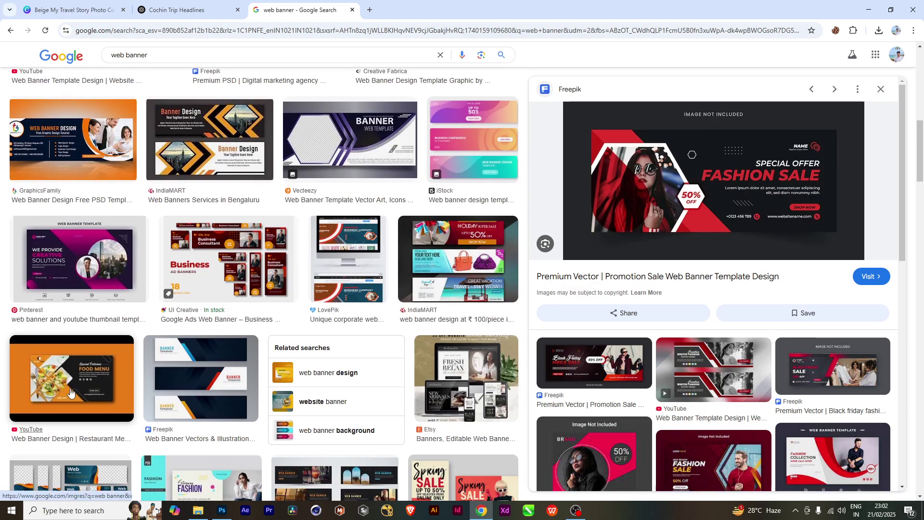
click(222, 260)
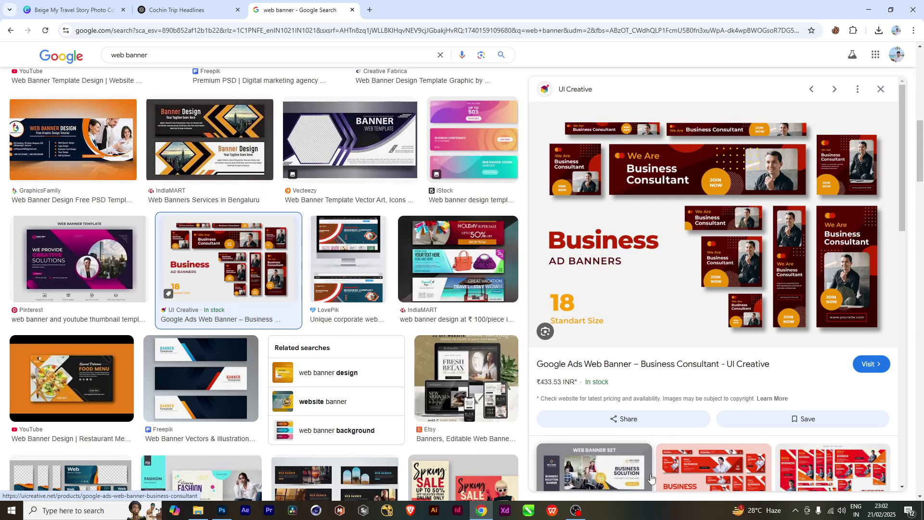
scroll(651, 478, down, 4)
scroll(448, 451, down, 4)
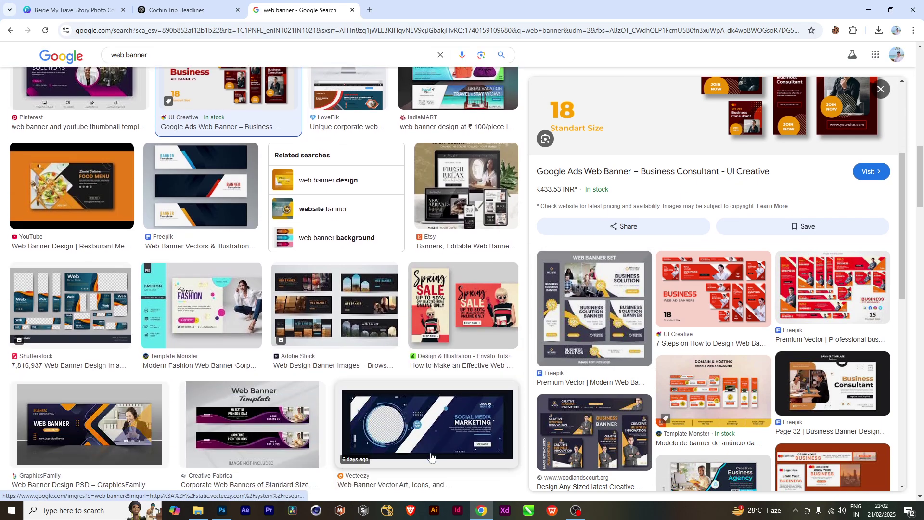
click(88, 448)
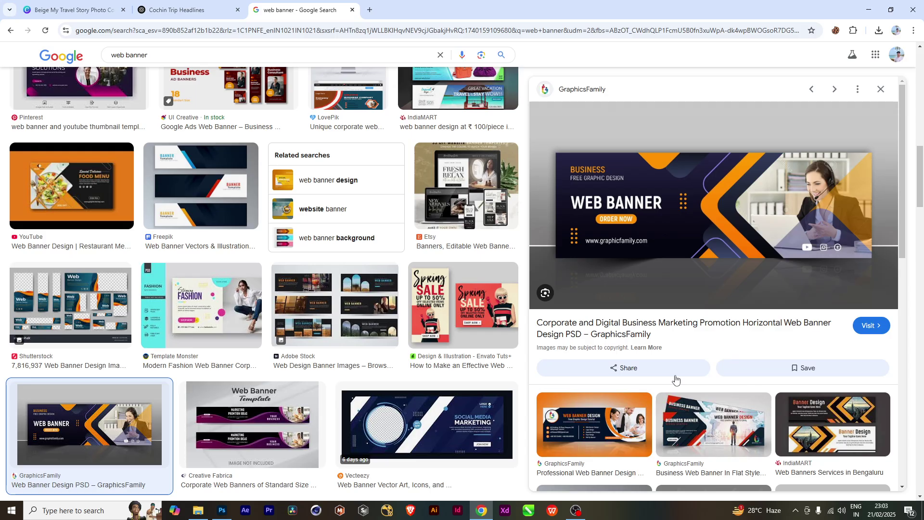
click(46, 332)
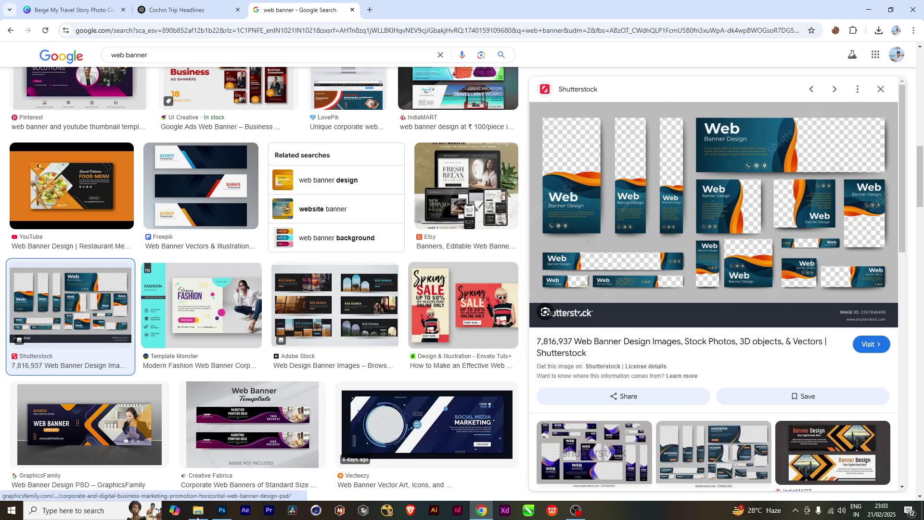
click(204, 482)
Open standard-web-banner-sizes-and-dimensions.webp to review banner sizes, then return to the 960×330 Photoshop canvas
click(233, 173)
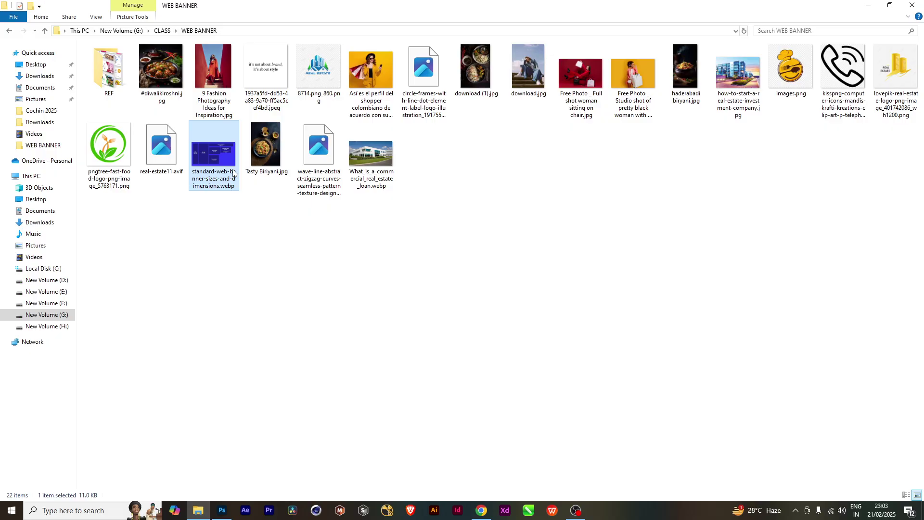
double_click(234, 173)
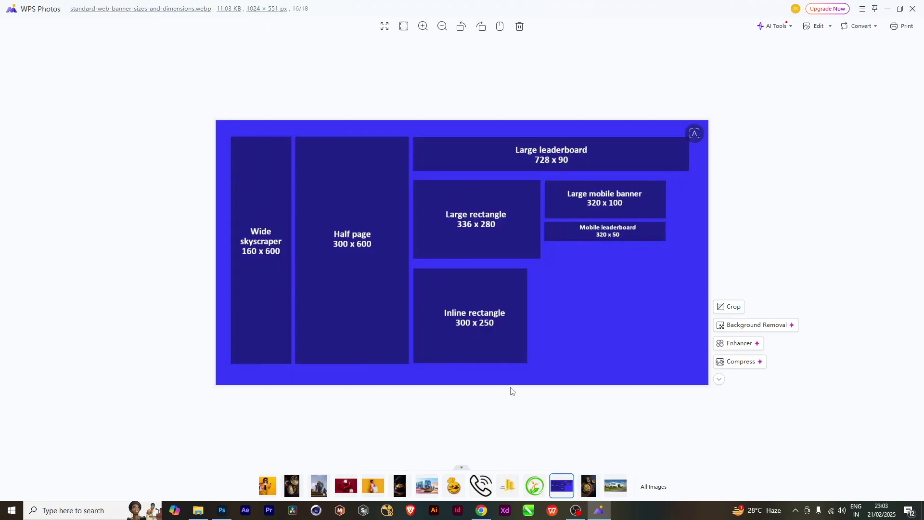
mouse_move(638, 257)
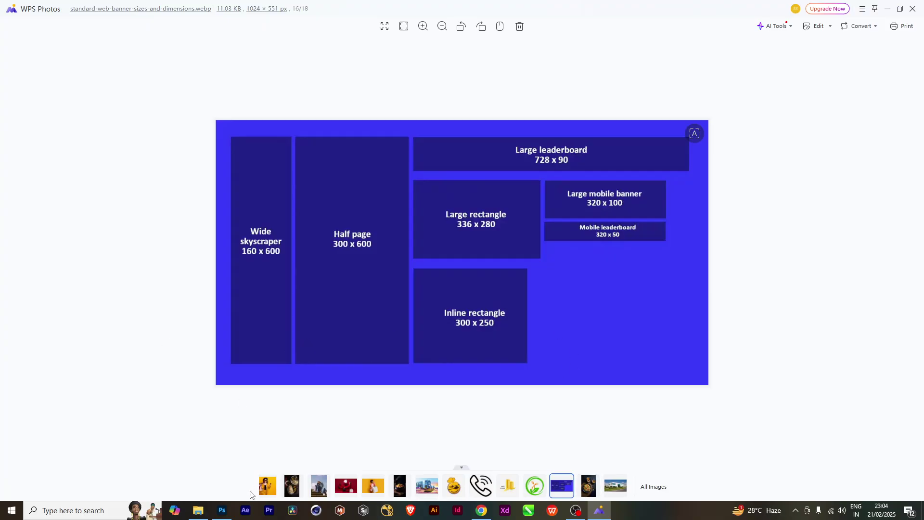
click(222, 511)
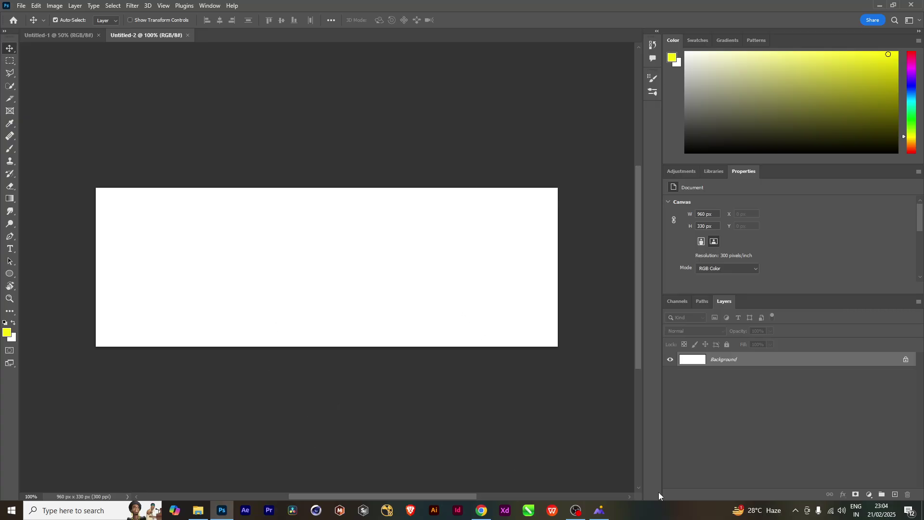
click(600, 510)
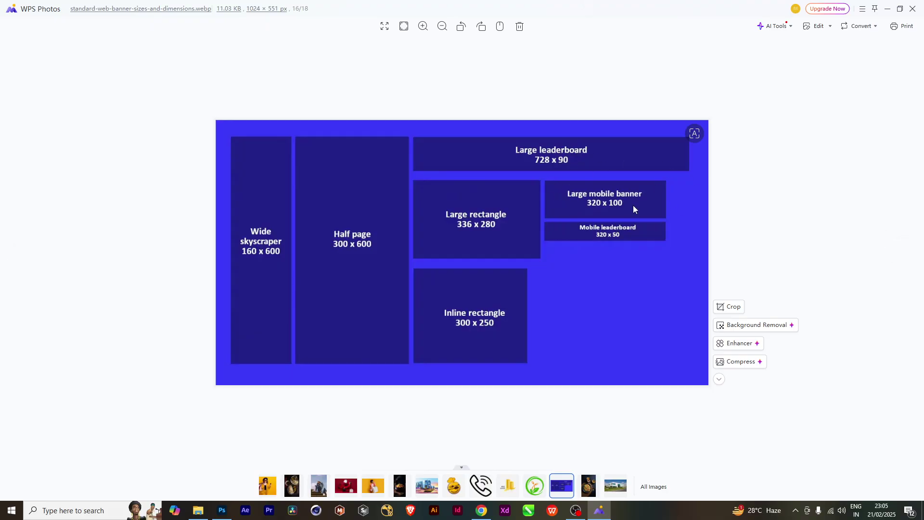
click(221, 509)
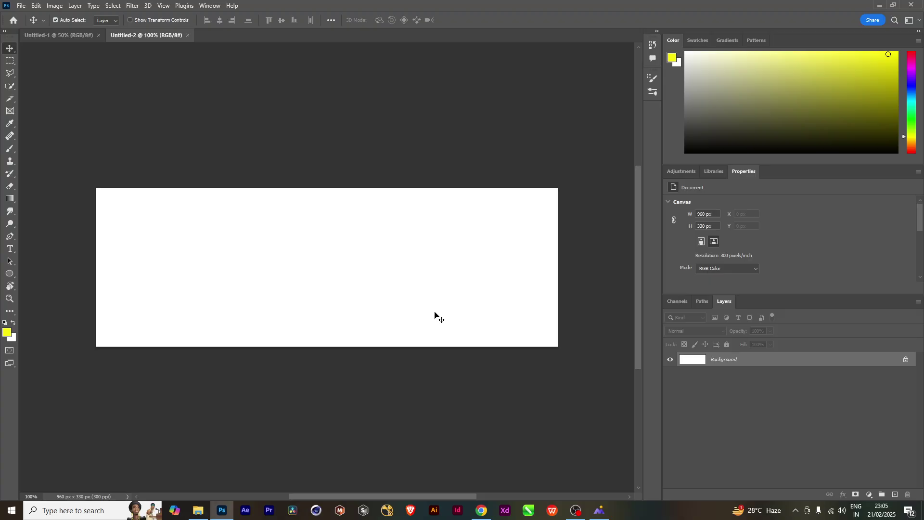
Add margin guides just inside all four edges with View > New Guide Layout
click(163, 5)
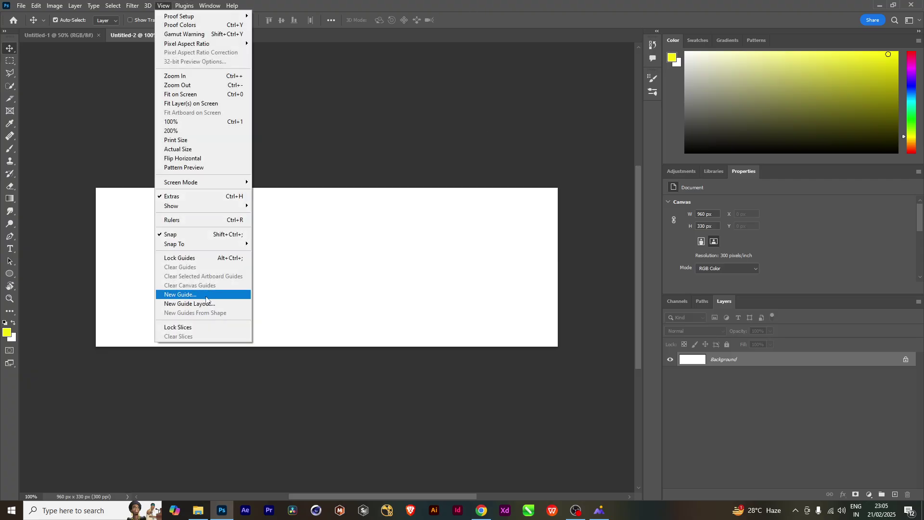
click(212, 304)
click(454, 149)
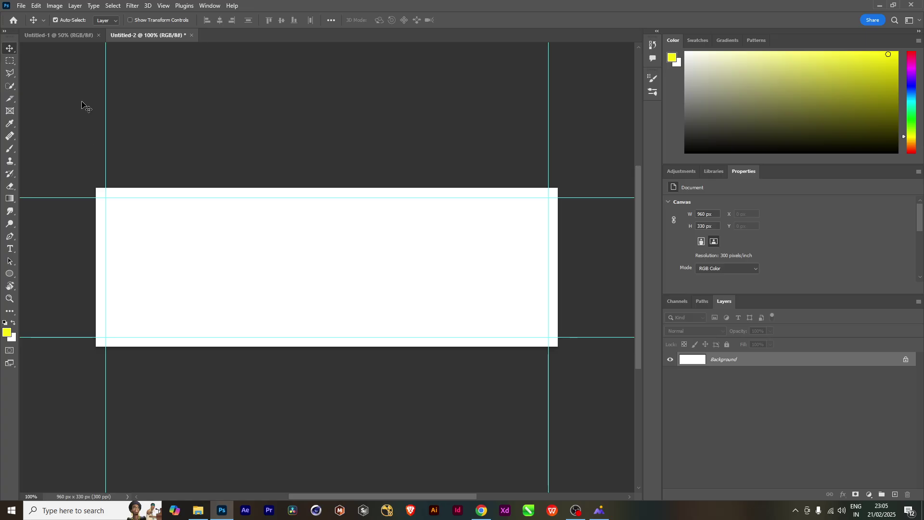
Close the View menu unchanged and return to the WEB BANNER folder
click(163, 6)
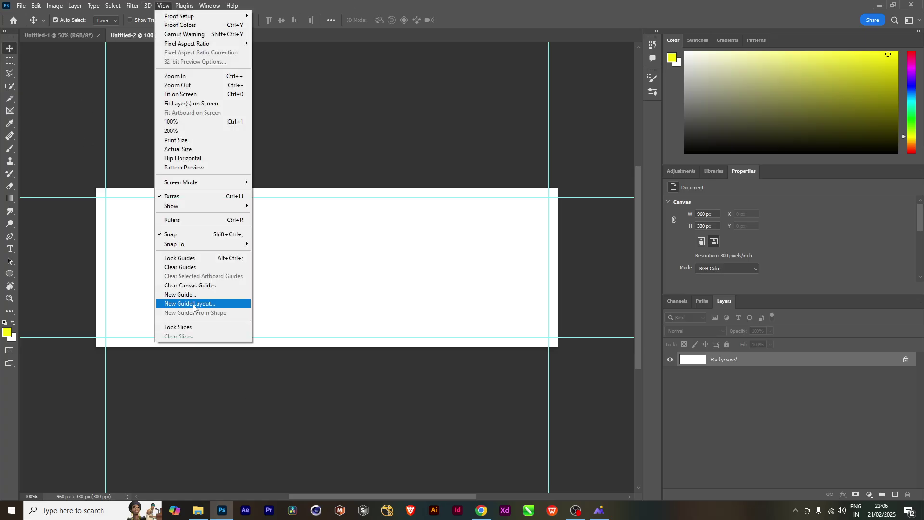
click(477, 10)
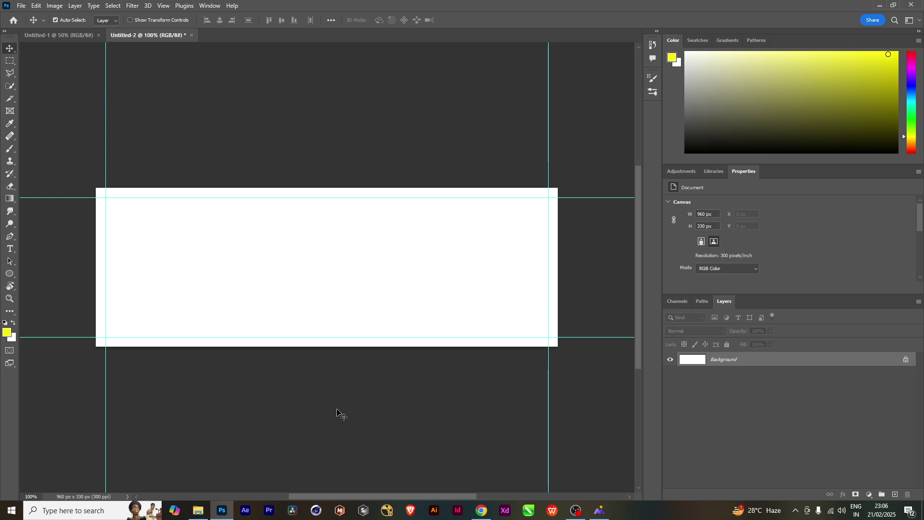
click(198, 510)
Select download (1), #diwalikiroshni, haderabadi biryani, Tasty Biriyani, images.png and the phone icon and drag them into Photoshop
click(454, 286)
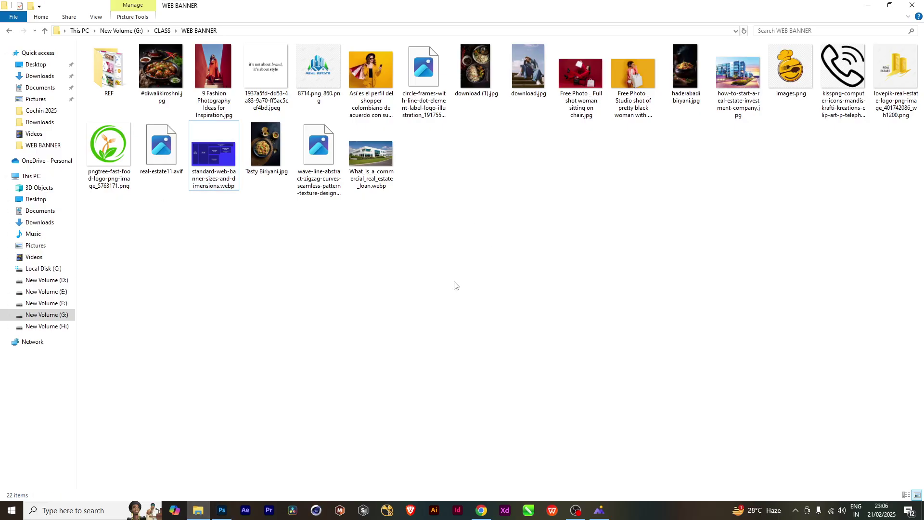
click(472, 103)
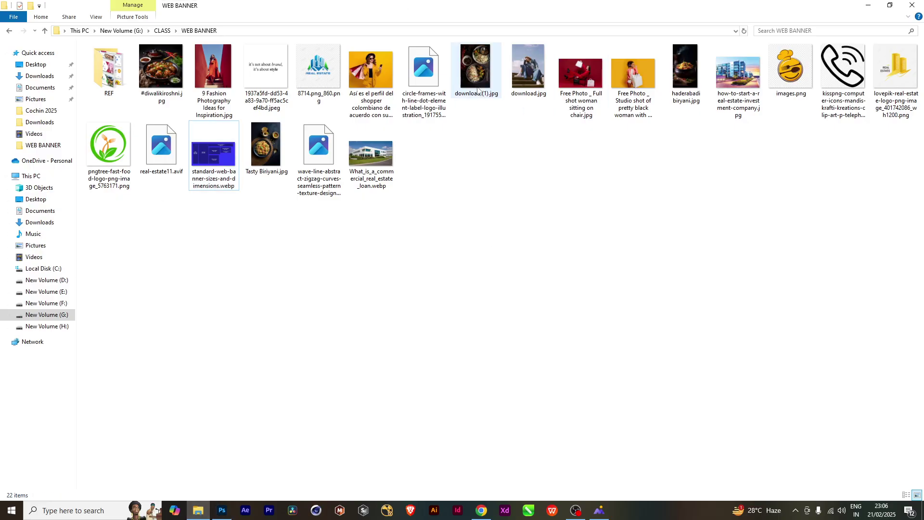
ctrl+click(163, 97)
ctrl+click(685, 86)
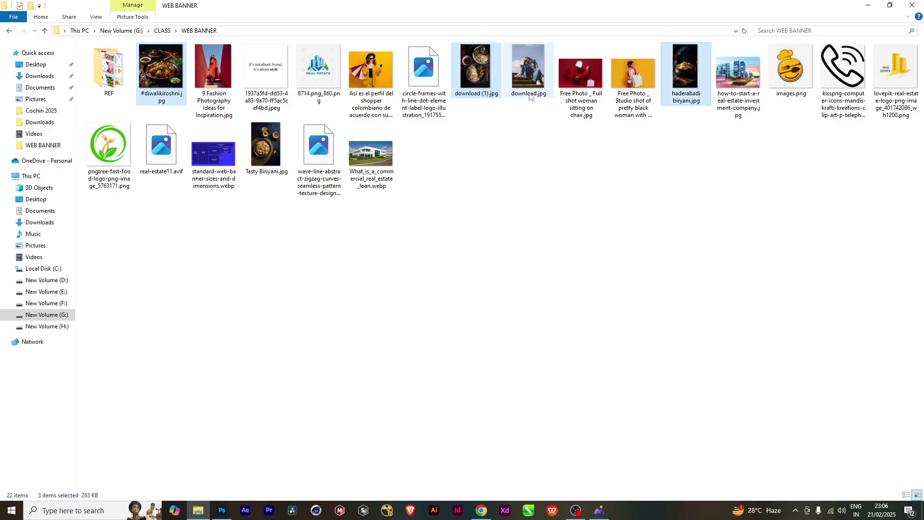
ctrl+click(268, 154)
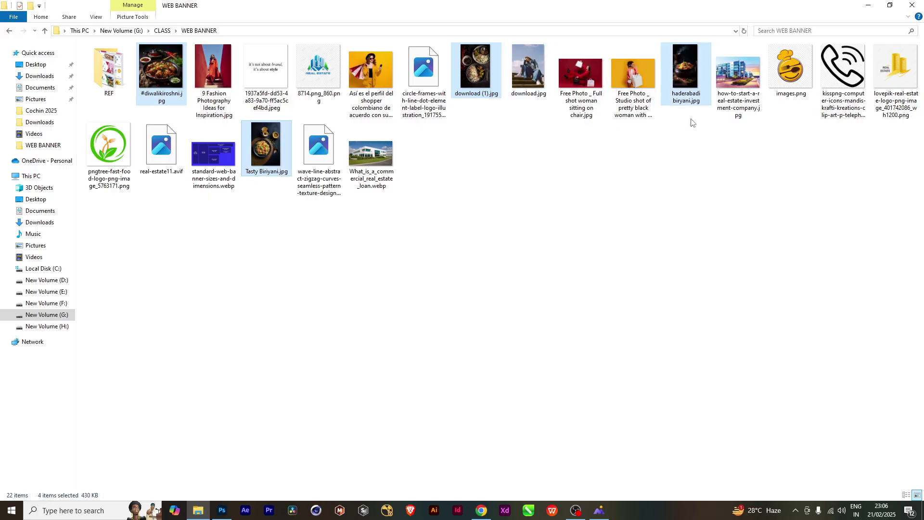
ctrl+click(786, 92)
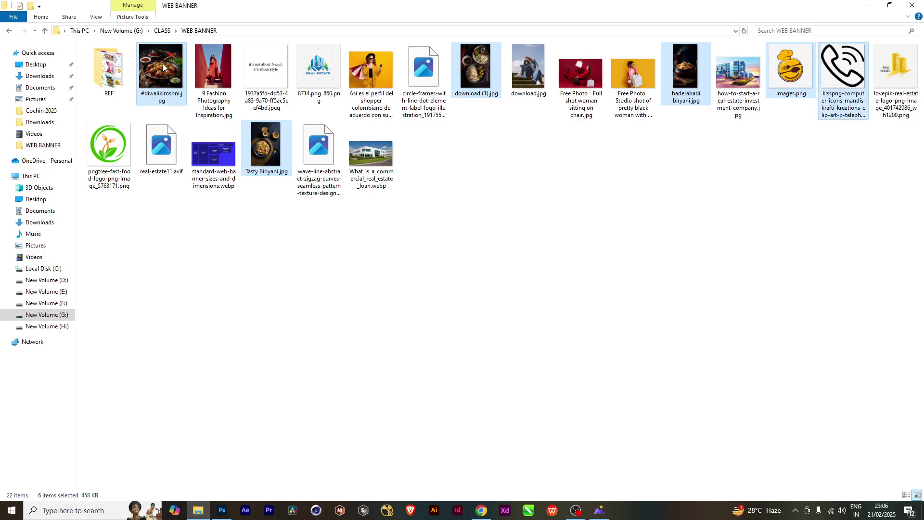
drag(163, 72, 329, 250)
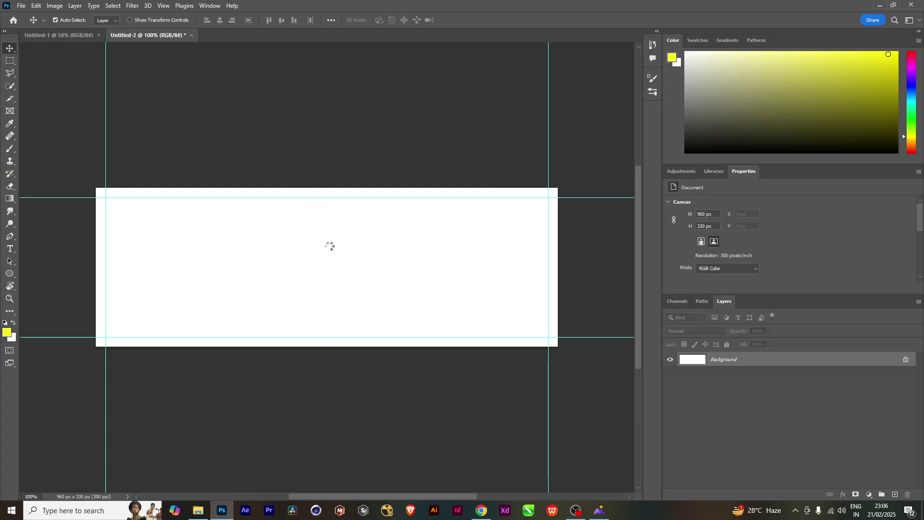
Commit each of the placed images on the banner
key(Return)
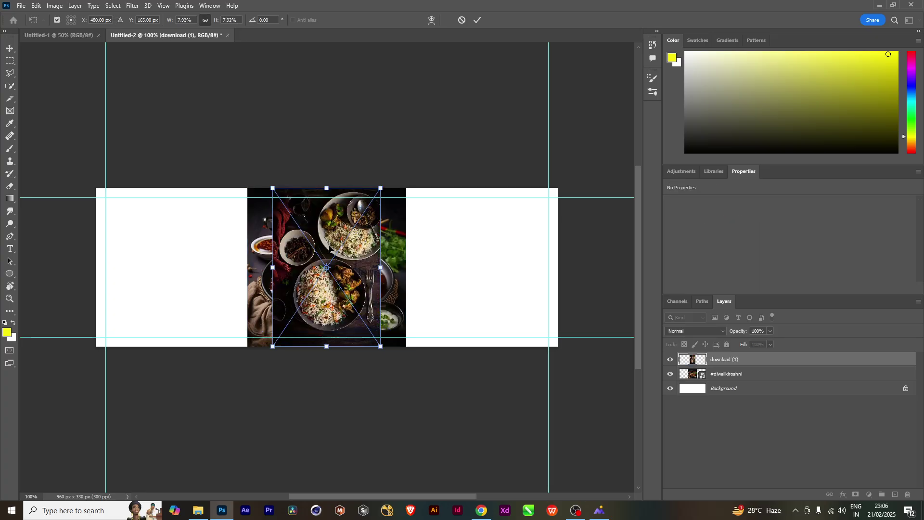
key(Return)
key(Return)
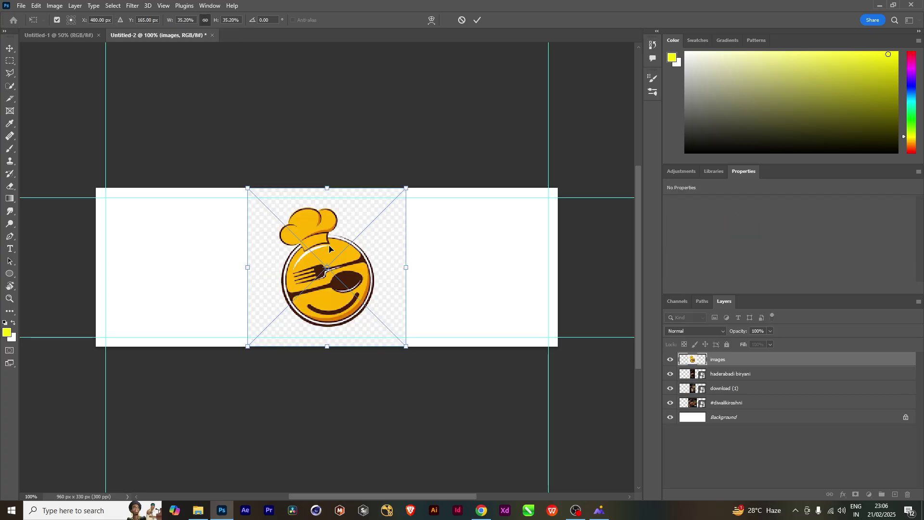
key(Return)
key(Return)
key(Return)
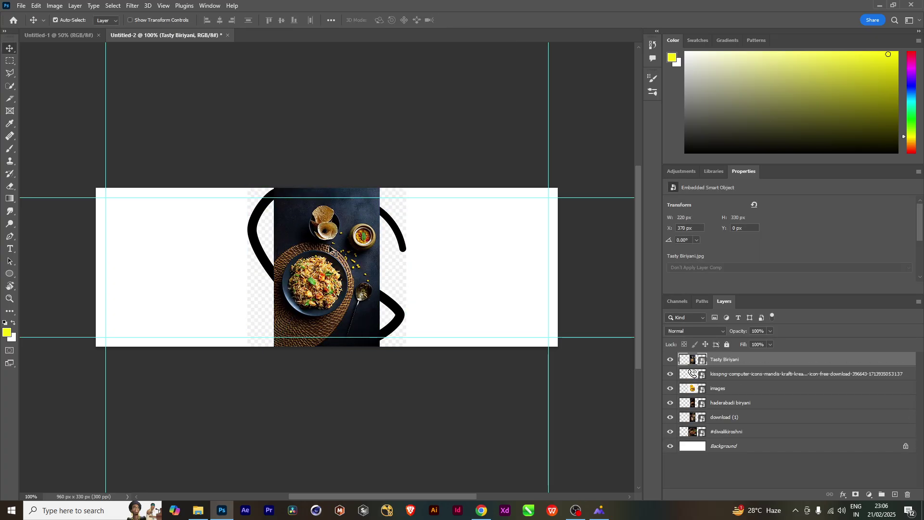
Hide the Tasty Biriyani, phone icon, chef logo, haderabadi biryani and download (1) layers
click(671, 359)
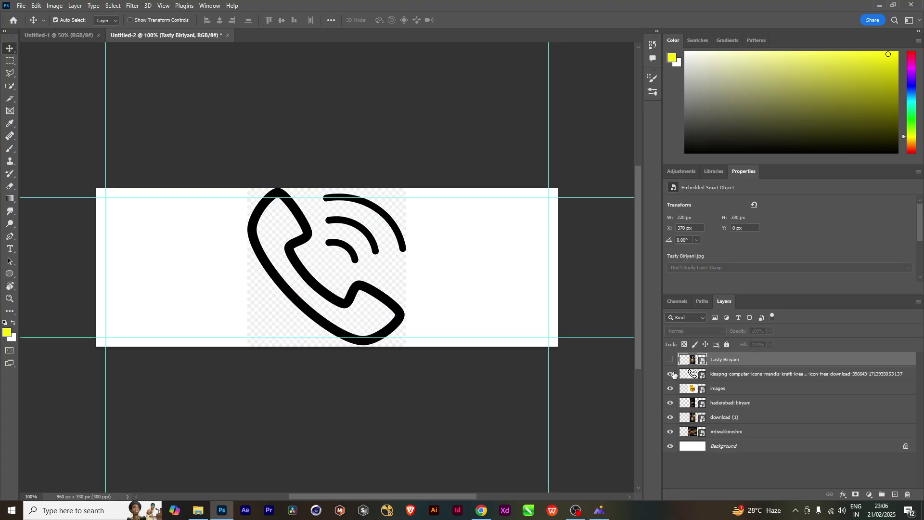
click(670, 375)
click(670, 389)
click(670, 403)
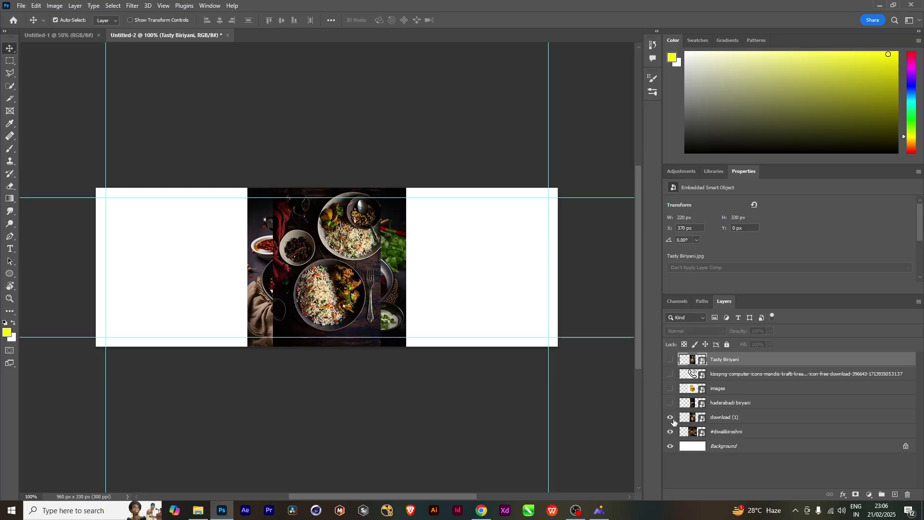
click(670, 417)
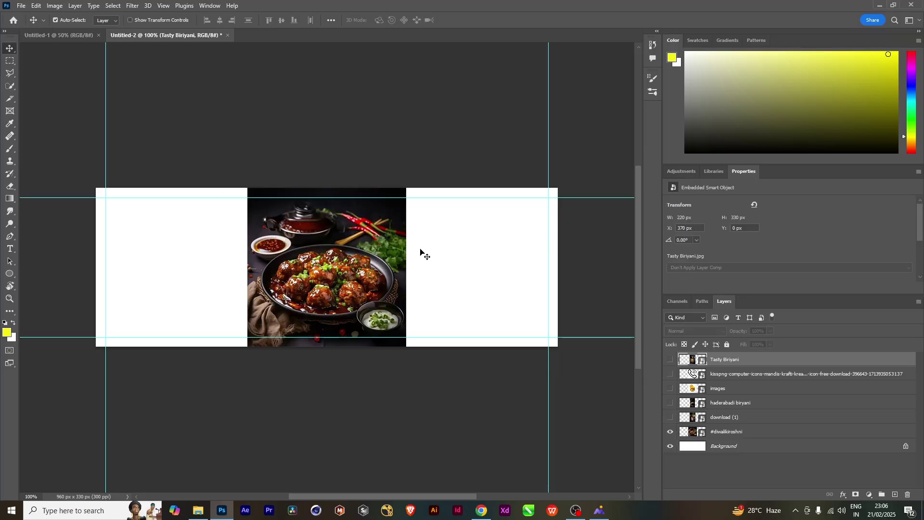
Select the meatball dish on the #diwalikiroshni layer with Select > Subject
click(736, 431)
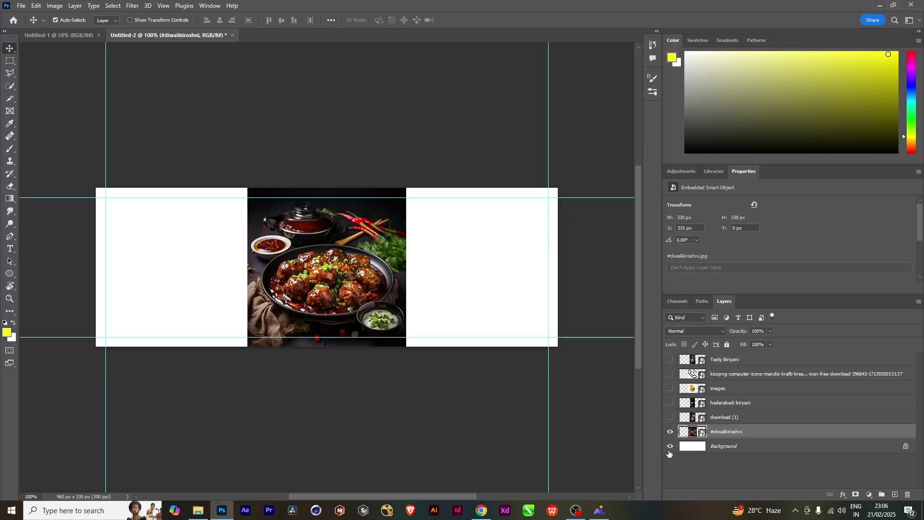
click(112, 6)
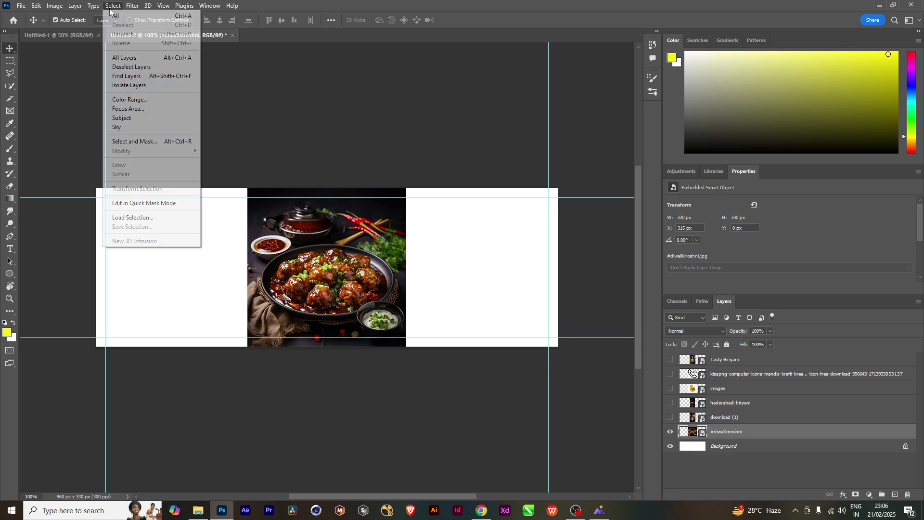
click(129, 118)
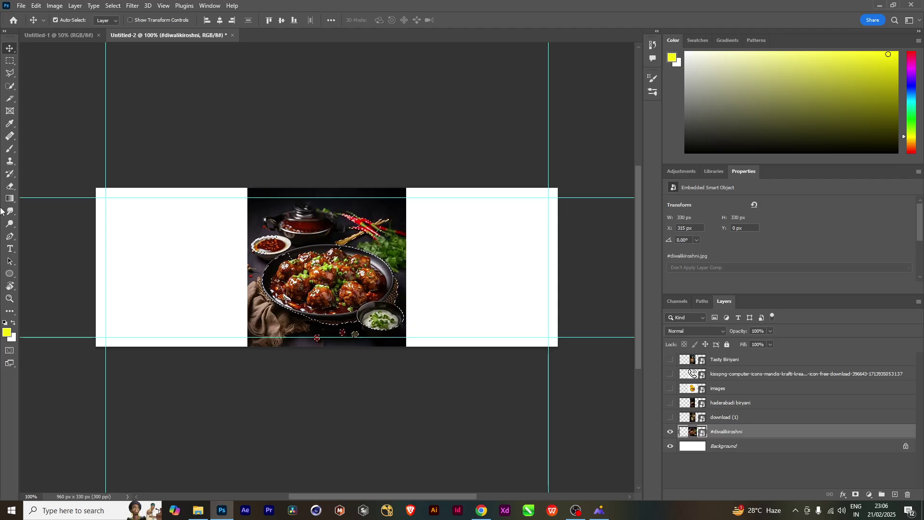
Refine the dish selection around the plate's rim with Quick Selection at brush size 20
click(10, 87)
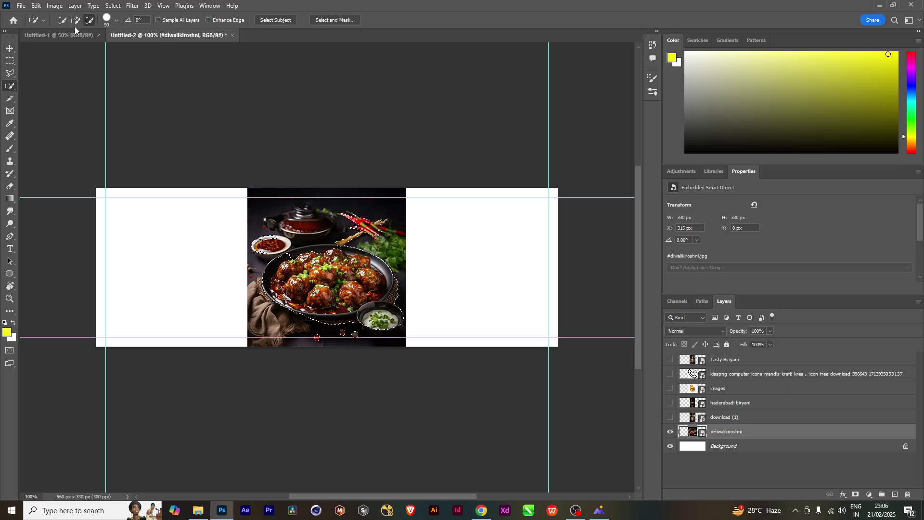
scroll(339, 269, up, 3)
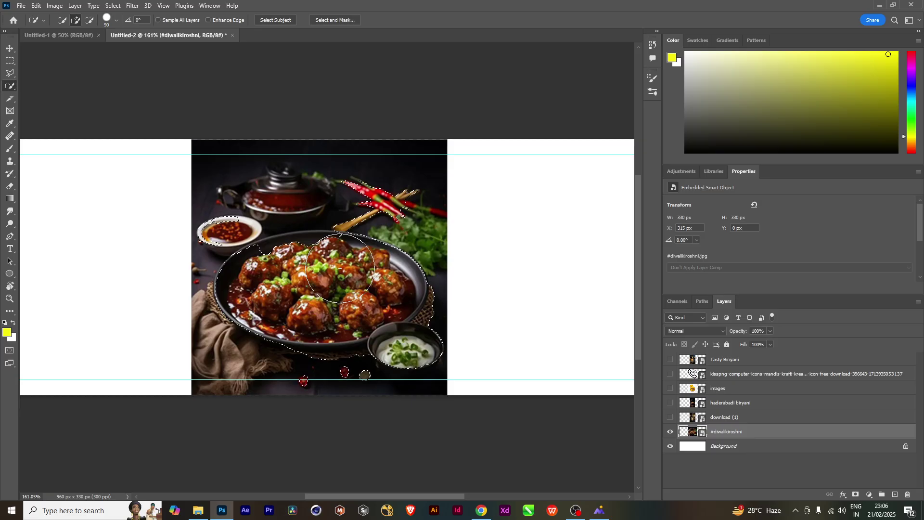
key(bracketleft)
key(bracketleft)
key(bracketleft)
key(bracketleft)
key(bracketleft)
key(bracketleft)
key(bracketleft)
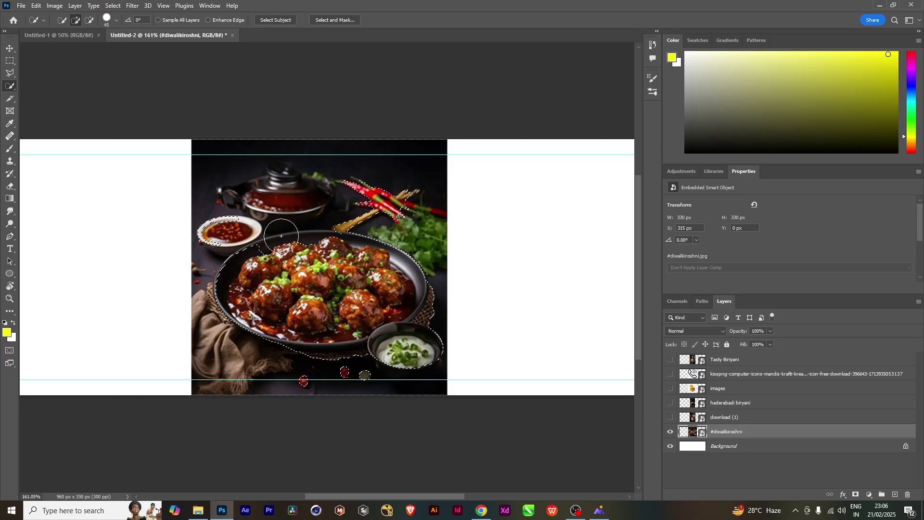
drag(277, 241, 320, 249)
click(90, 20)
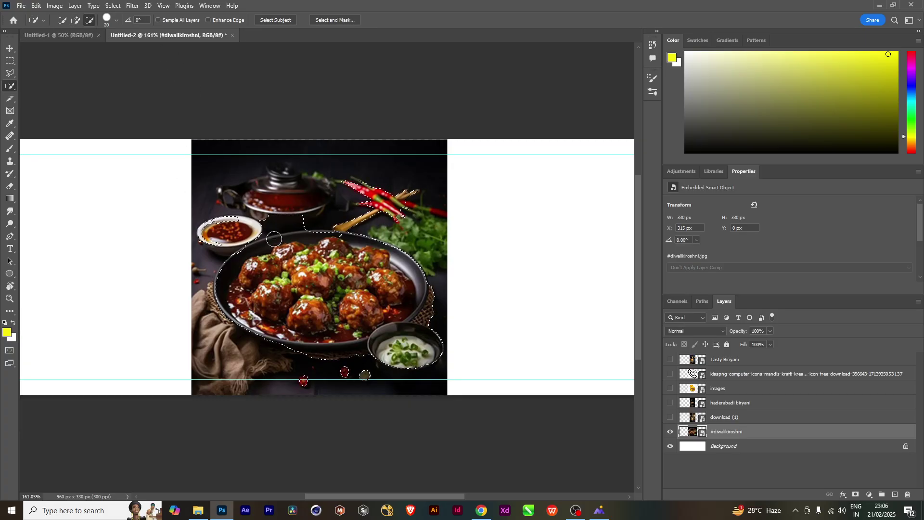
mouse_move(278, 240)
mouse_down()
mouse_move(289, 265)
mouse_move(291, 239)
mouse_move(284, 244)
mouse_move(308, 233)
mouse_up()
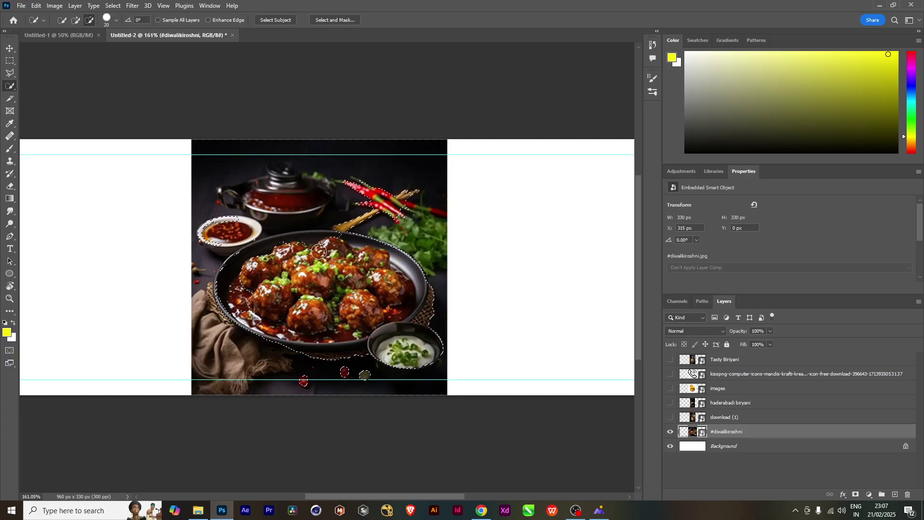
click(73, 23)
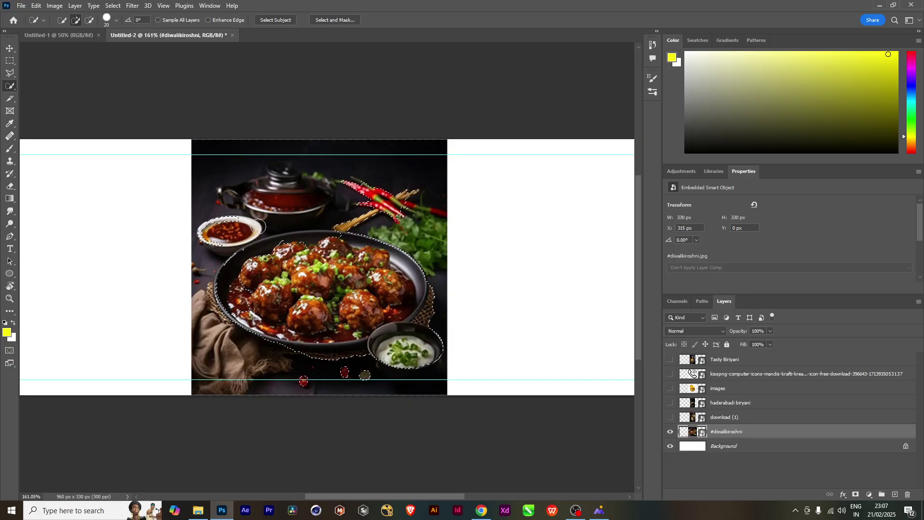
mouse_move(258, 226)
mouse_down()
mouse_move(274, 245)
mouse_move(268, 240)
mouse_move(320, 228)
mouse_move(326, 236)
mouse_up()
Feather the selection, copy the dish onto Layer 1, and hide the original photo
key(shift+F6)
key(Return)
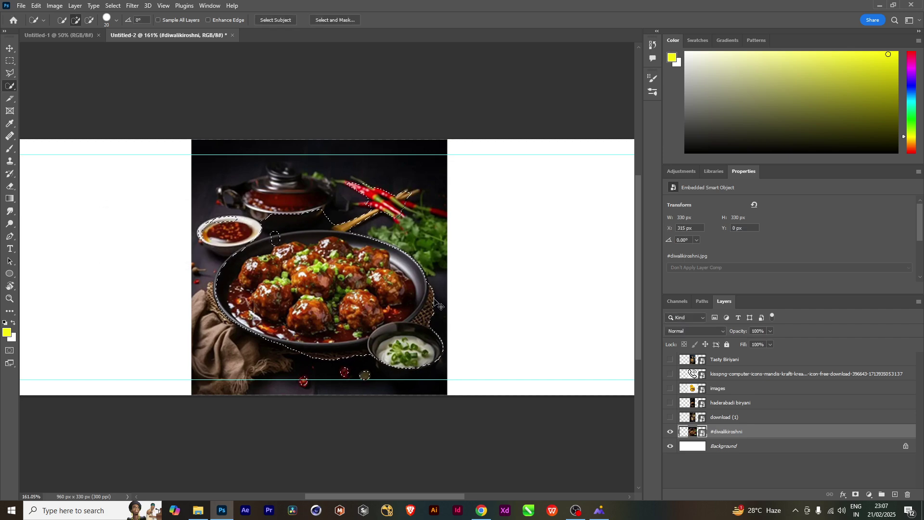
key(ctrl+j)
click(670, 446)
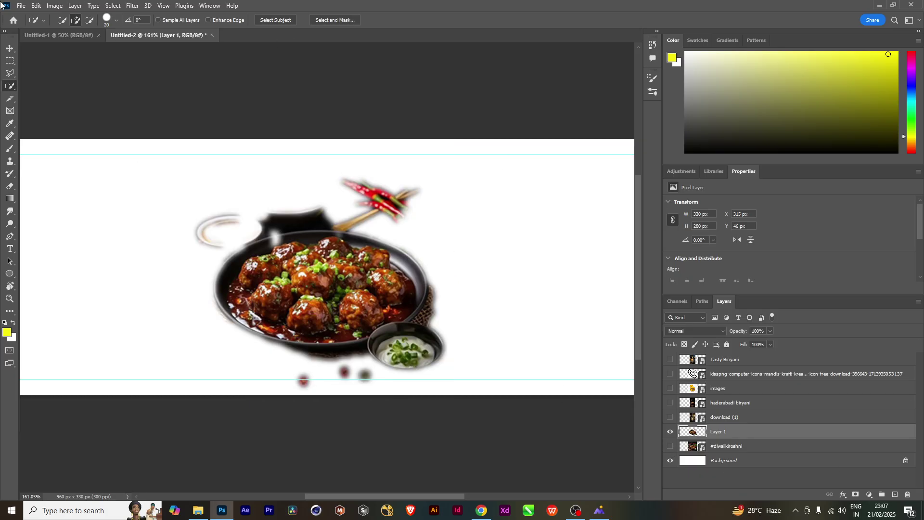
Erase the dark blob, red chillies and pan-handle tips above the dish
click(9, 48)
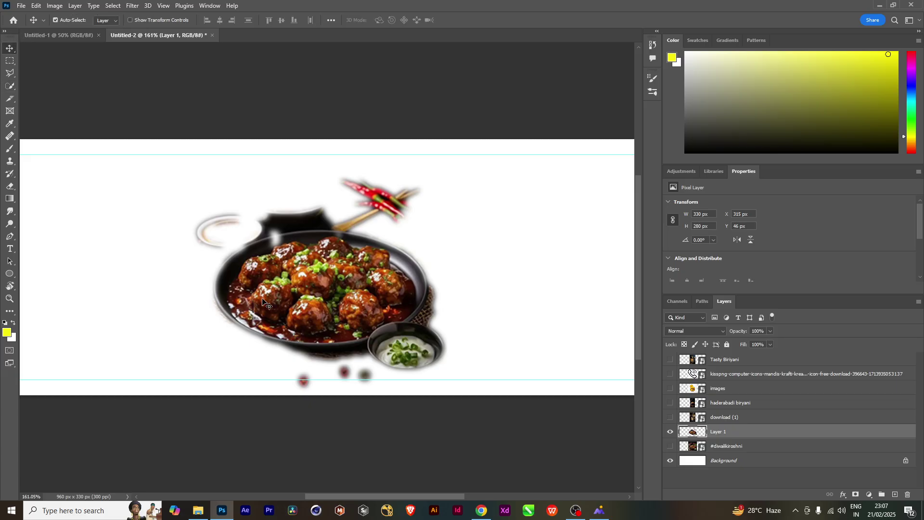
key(e)
key(bracketleft)
key(bracketleft)
key(bracketleft)
key(bracketleft)
key(bracketleft)
key(bracketleft)
key(bracketleft)
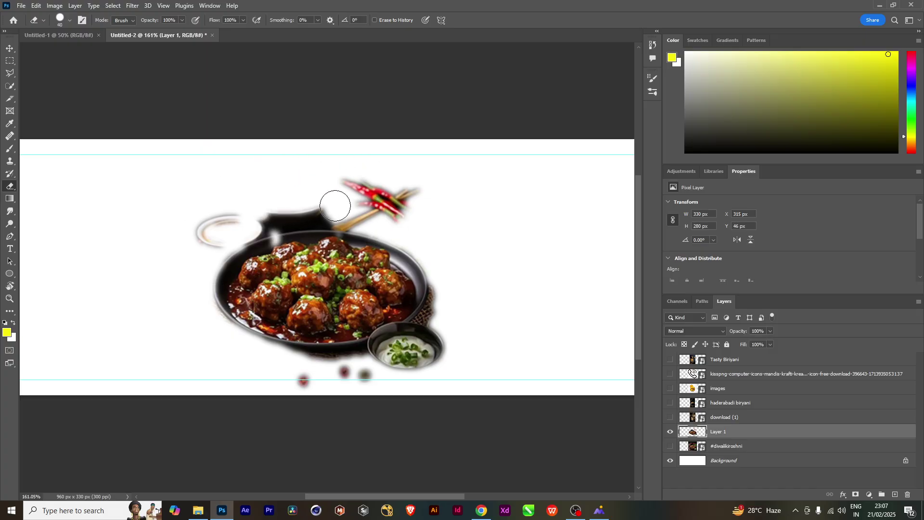
key(bracketleft)
key(bracketleft)
key(bracketleft)
mouse_move(330, 205)
mouse_down()
mouse_move(249, 220)
mouse_move(350, 219)
mouse_move(290, 217)
mouse_move(212, 243)
mouse_up()
drag(357, 201, 252, 190)
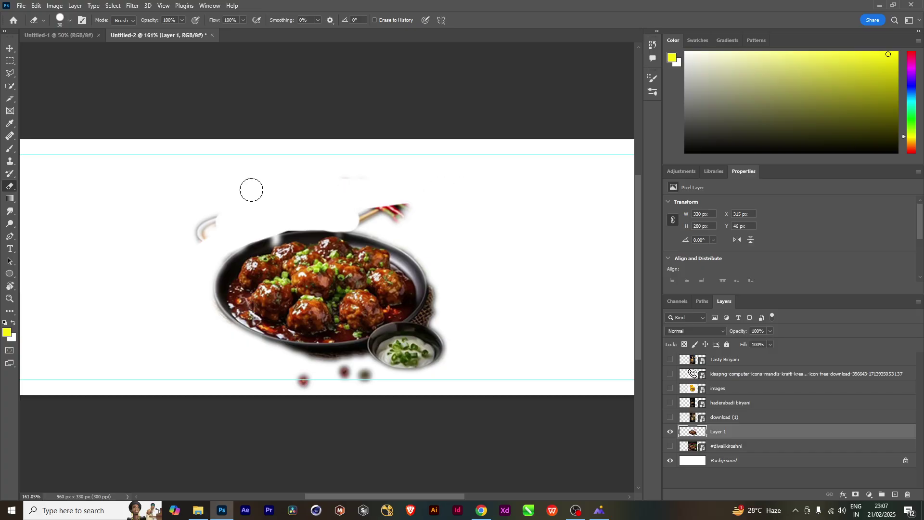
key(bracketright)
mouse_move(382, 207)
mouse_down()
mouse_move(406, 213)
mouse_move(337, 209)
mouse_up()
key(bracketright)
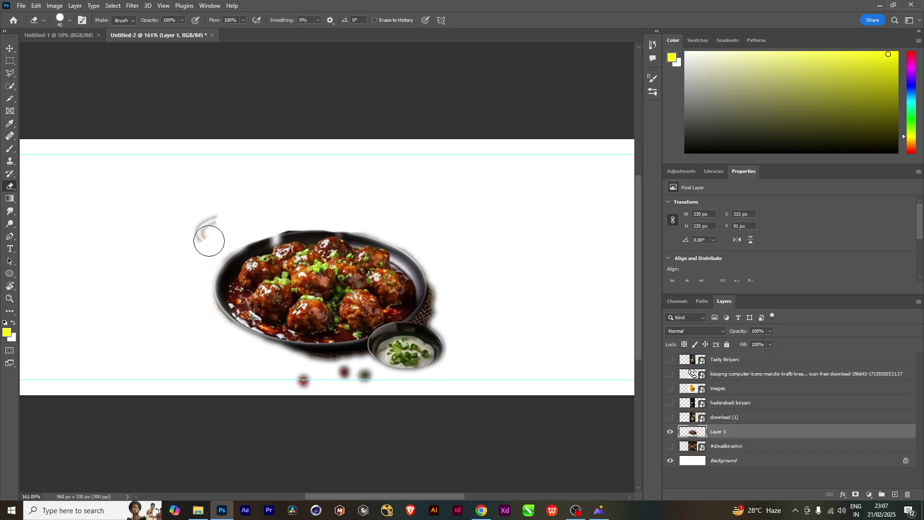
drag(208, 237, 157, 267)
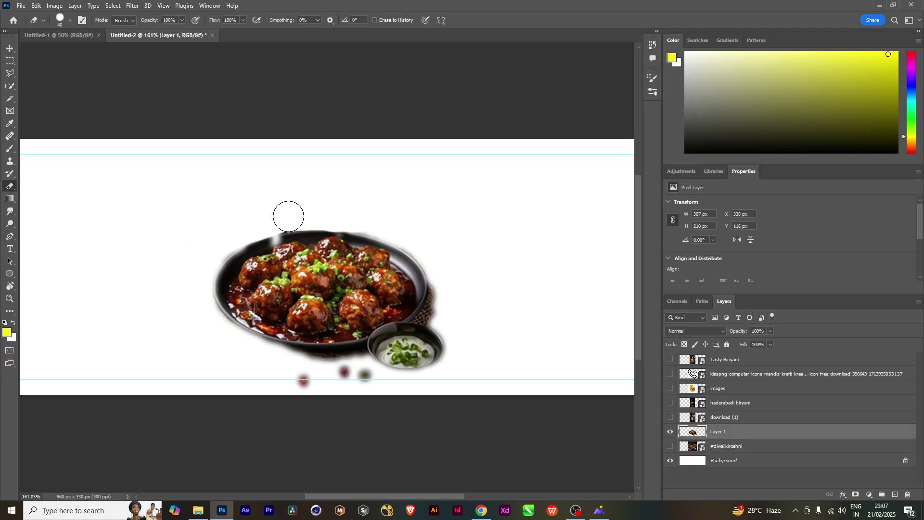
Erase the red dots below the dish and the dark mat at the plate's right edge
drag(369, 301, 377, 211)
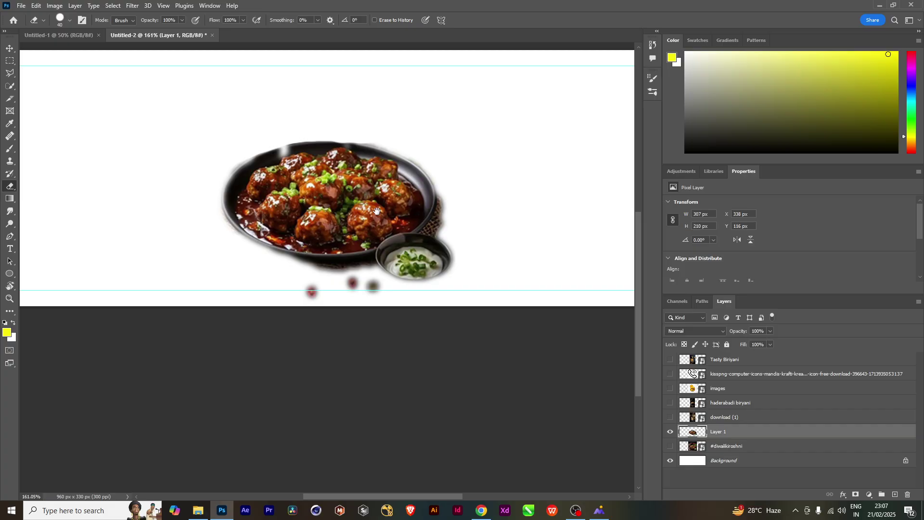
mouse_move(328, 310)
mouse_down()
mouse_move(277, 308)
mouse_move(369, 287)
mouse_move(316, 292)
mouse_move(353, 287)
mouse_move(316, 285)
mouse_move(350, 279)
mouse_move(310, 279)
mouse_up()
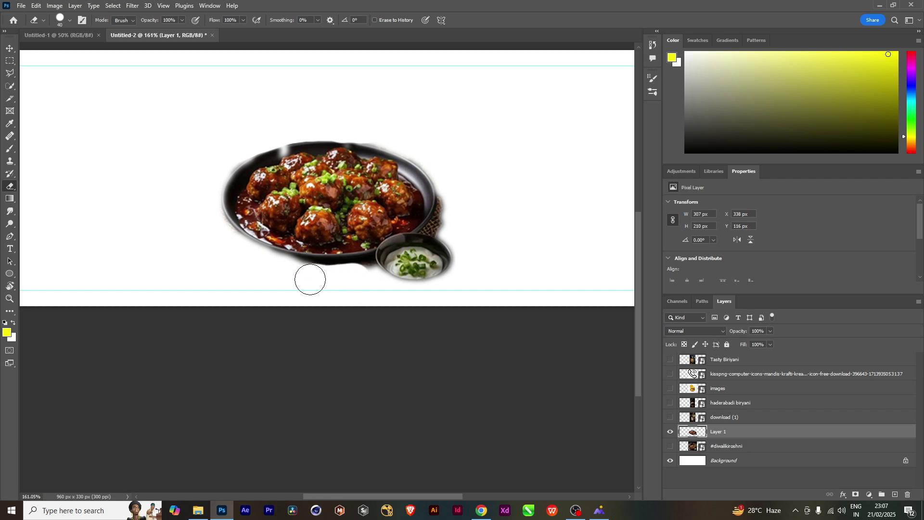
mouse_move(449, 214)
mouse_down()
mouse_move(454, 205)
mouse_move(446, 224)
mouse_move(451, 200)
mouse_move(443, 238)
mouse_move(479, 260)
mouse_move(458, 241)
mouse_move(466, 252)
mouse_move(454, 287)
mouse_up()
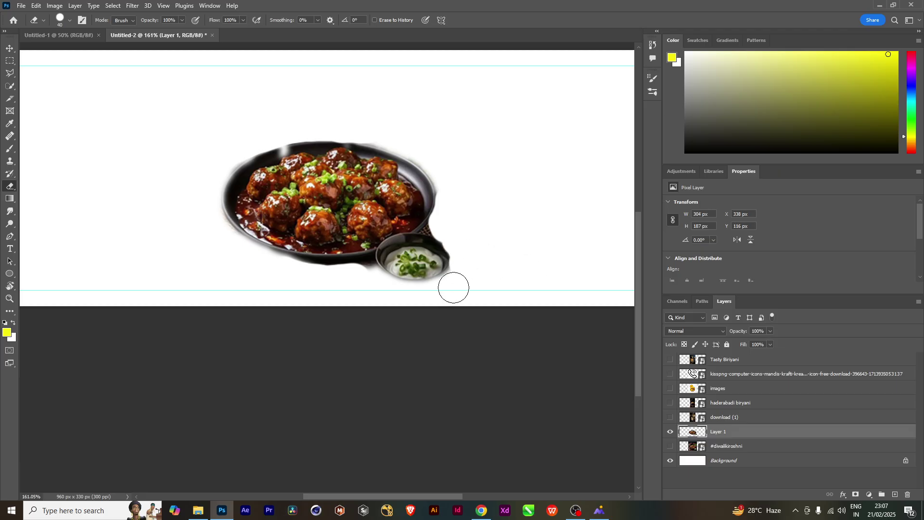
scroll(460, 289, down, 4)
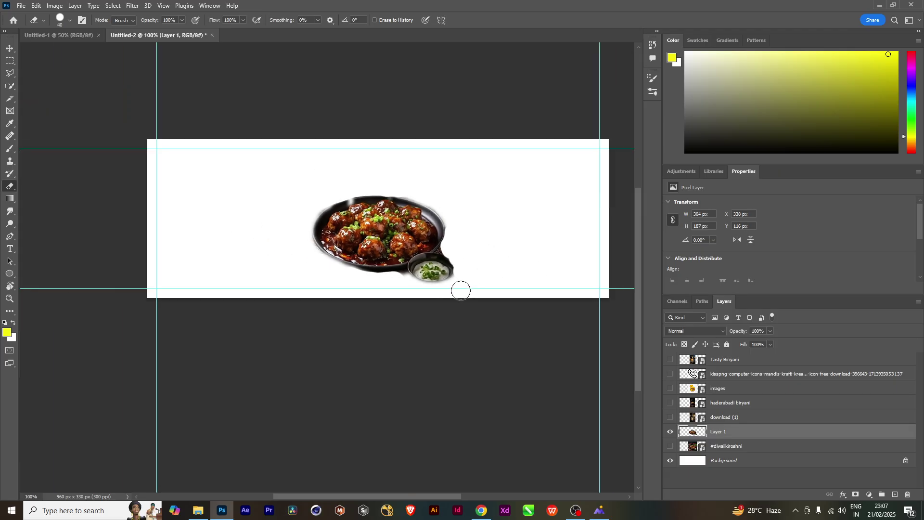
Move the cut-out dish up into the banner's top-left corner
click(9, 48)
drag(394, 233, 270, 195)
drag(467, 280, 428, 292)
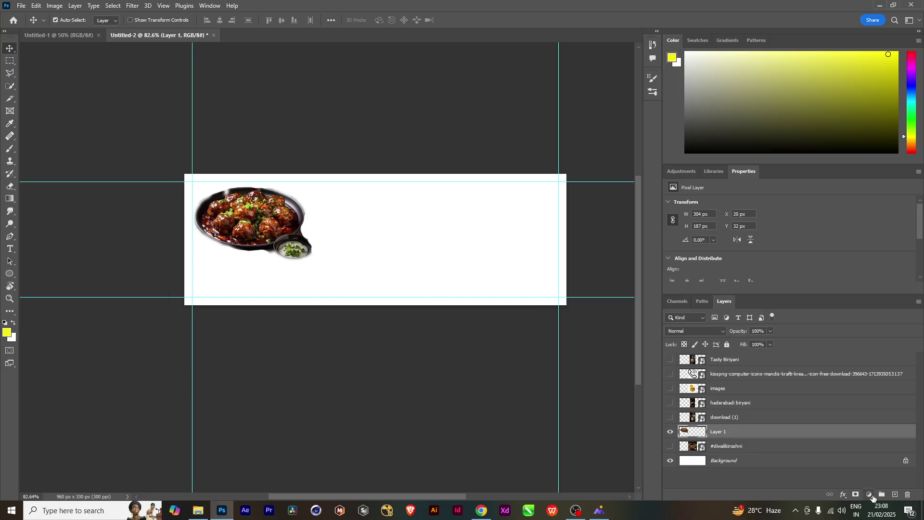
click(869, 495)
Add a Gradient fill layer from orange to grey, both sampled from the dish photo
click(867, 336)
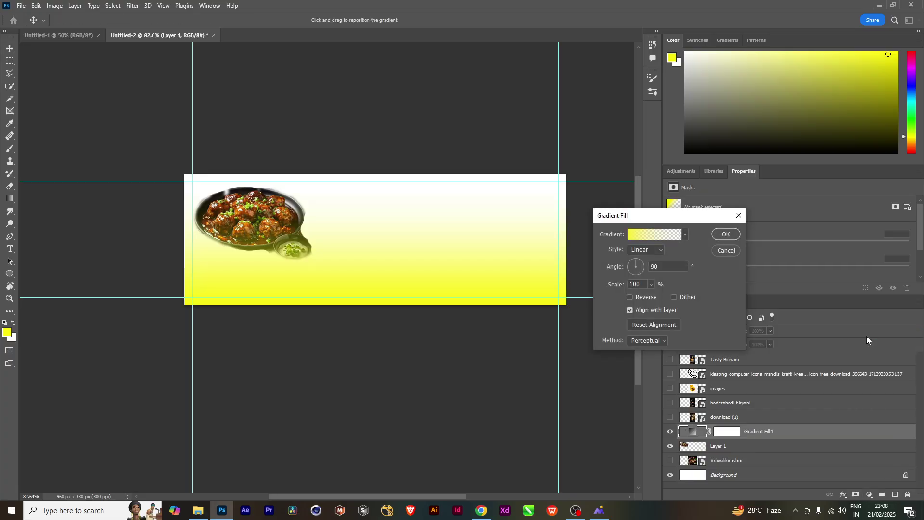
click(660, 235)
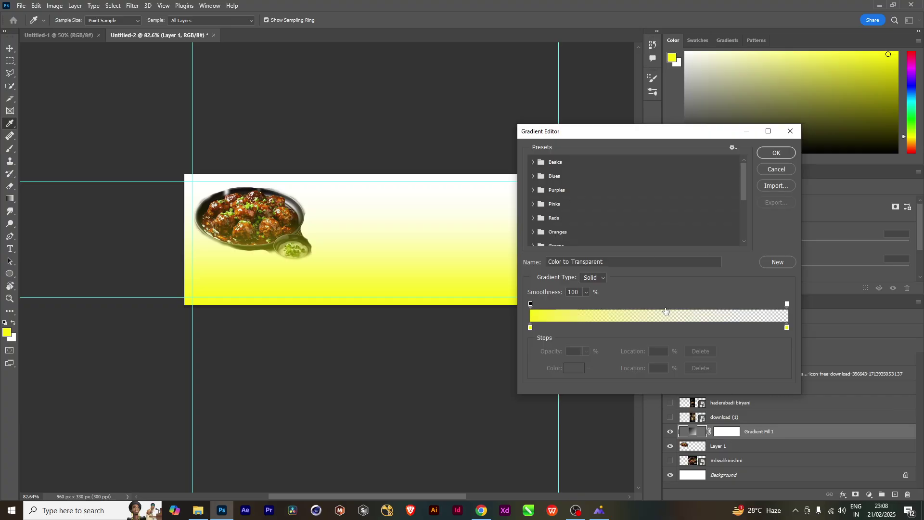
double_click(531, 329)
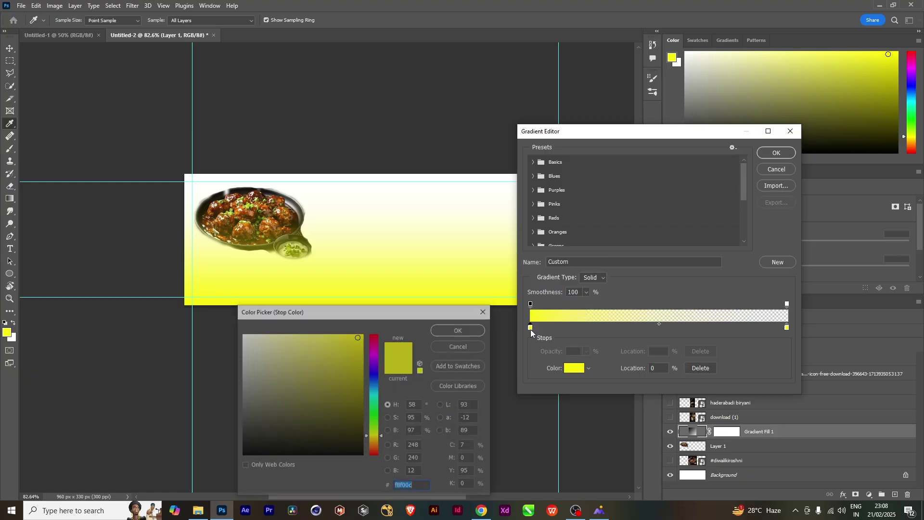
click(283, 216)
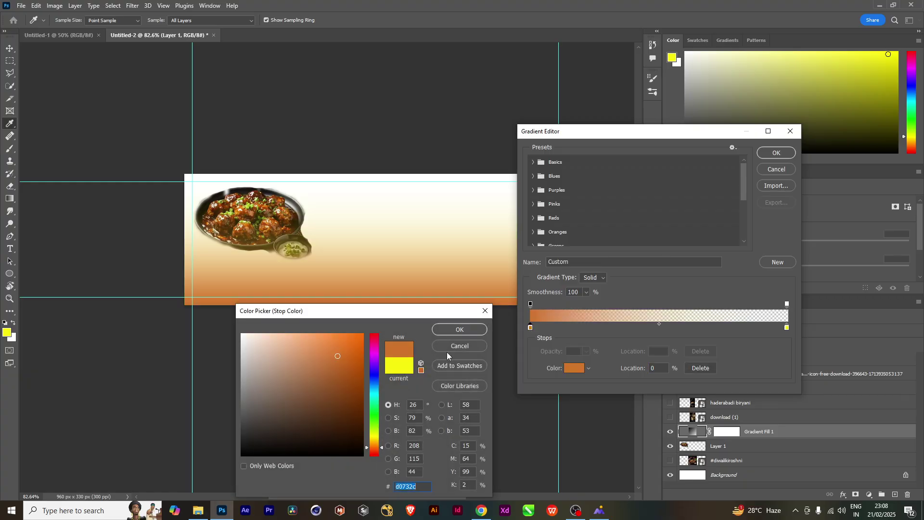
click(454, 330)
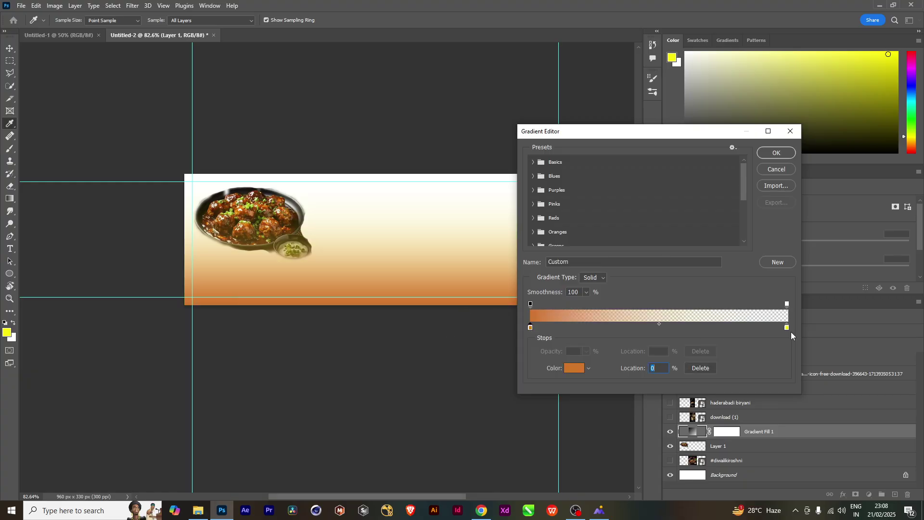
double_click(788, 327)
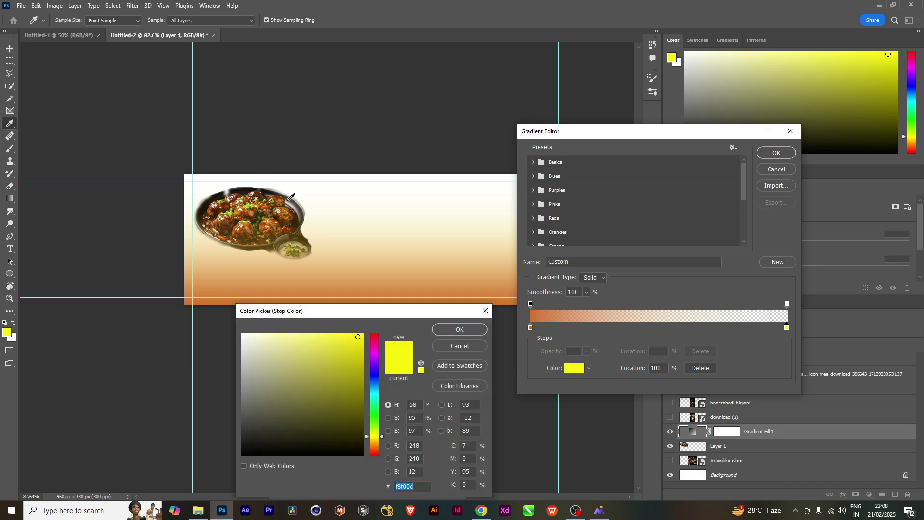
click(289, 199)
click(469, 330)
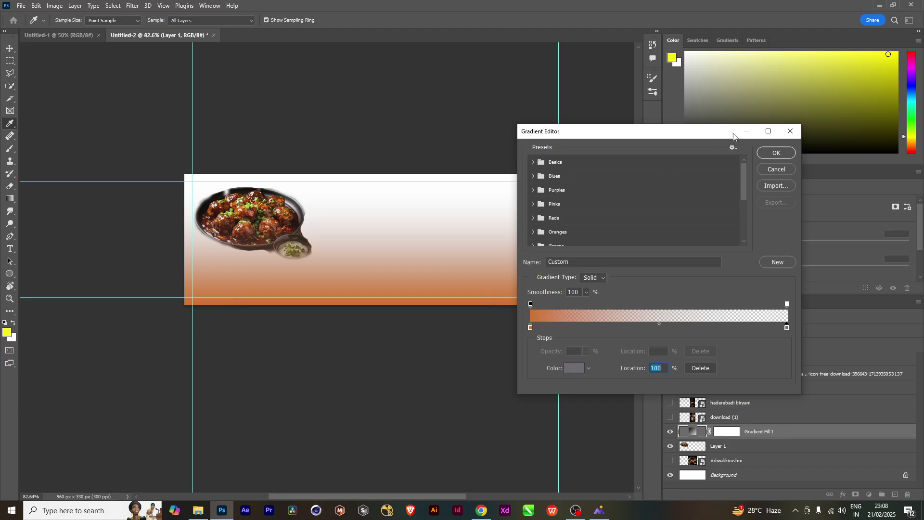
click(775, 153)
Make the gradient Radial at 769% scale and place it just above Background
click(641, 247)
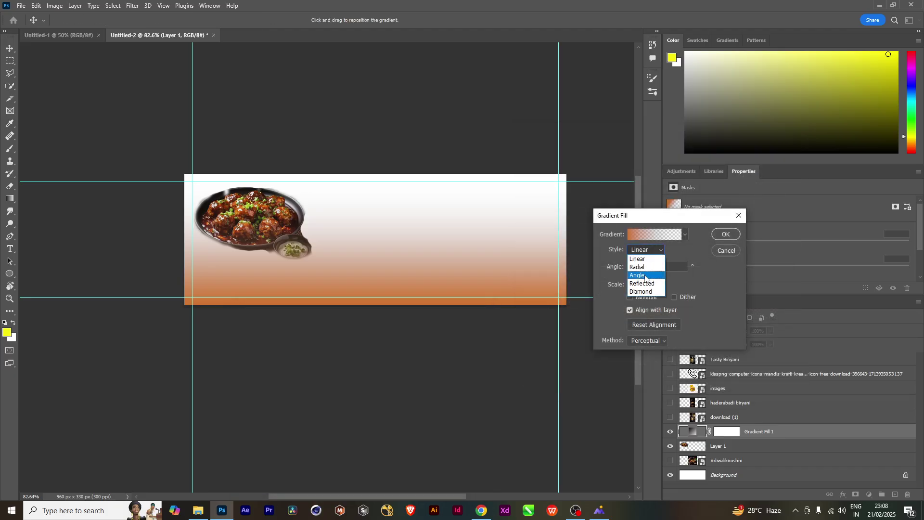
click(643, 261)
click(653, 285)
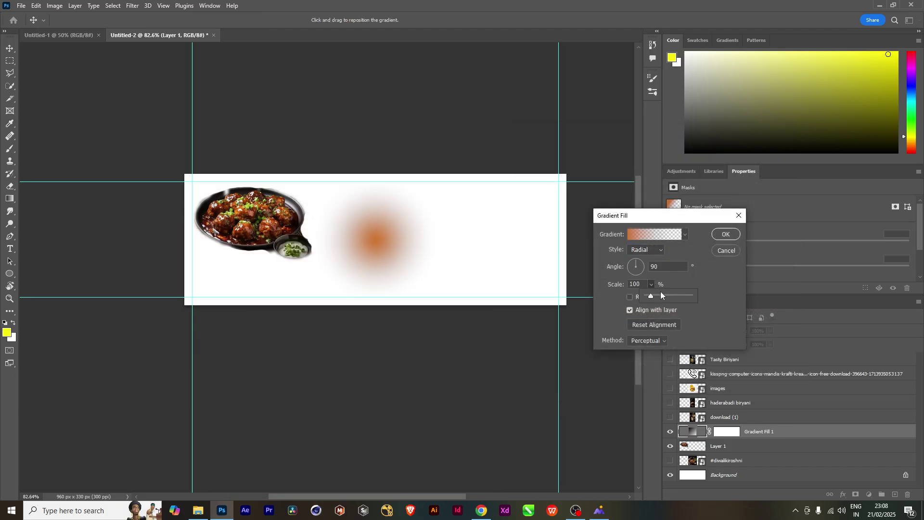
drag(669, 293, 683, 294)
click(727, 234)
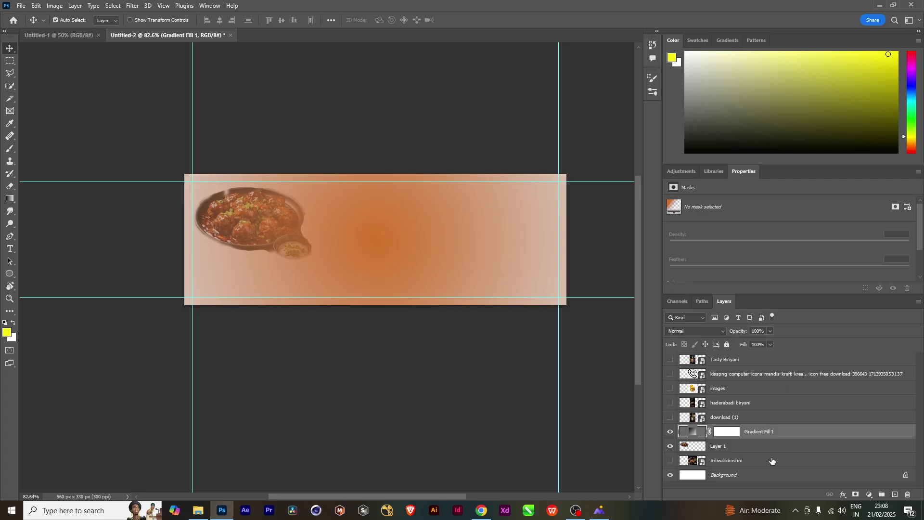
drag(774, 432, 764, 467)
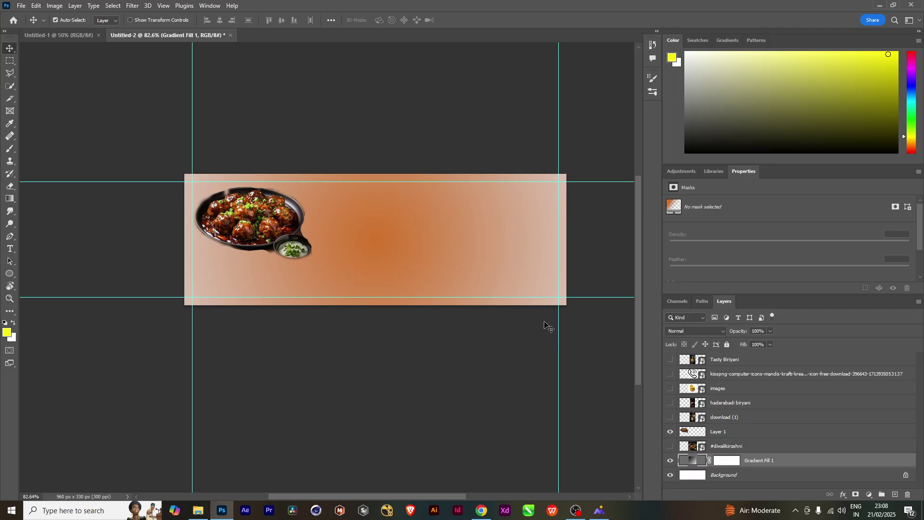
drag(241, 240, 239, 240)
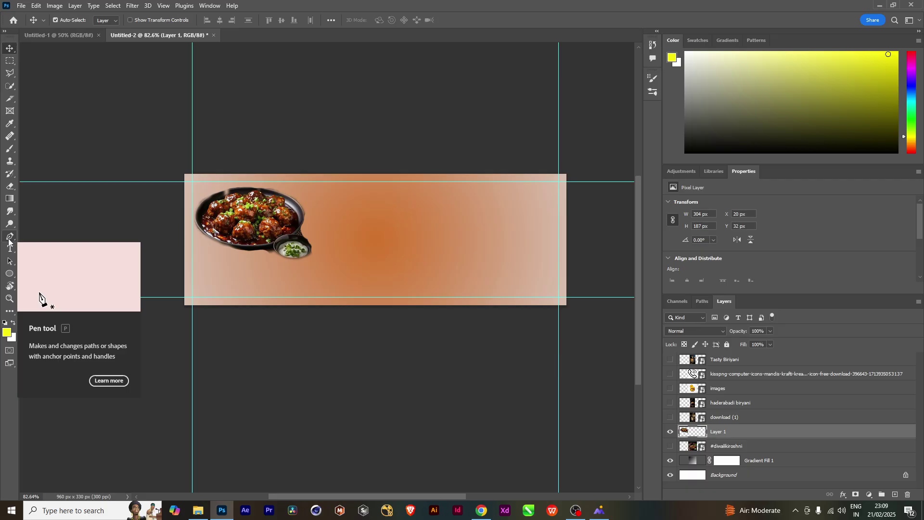
key(p)
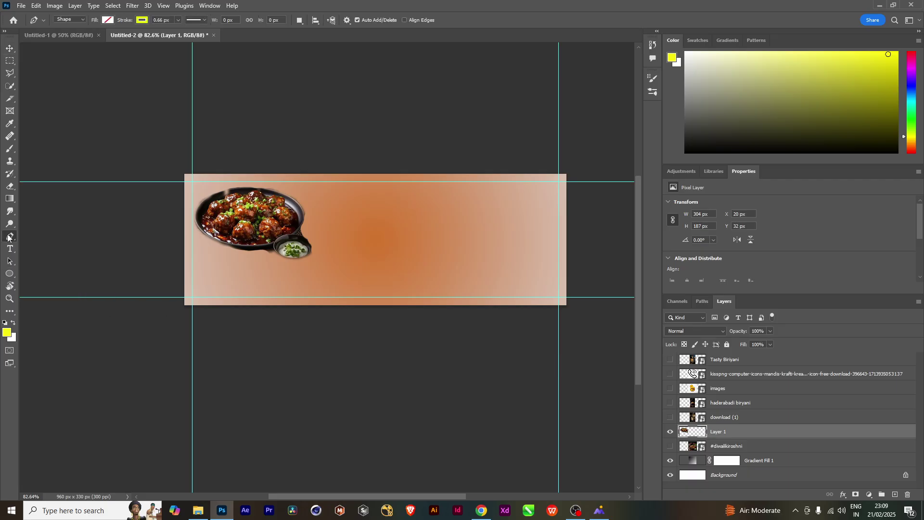
Draw a closed wavy path with the Curvature Pen from beside the dish up across the banner
right_click(7, 237)
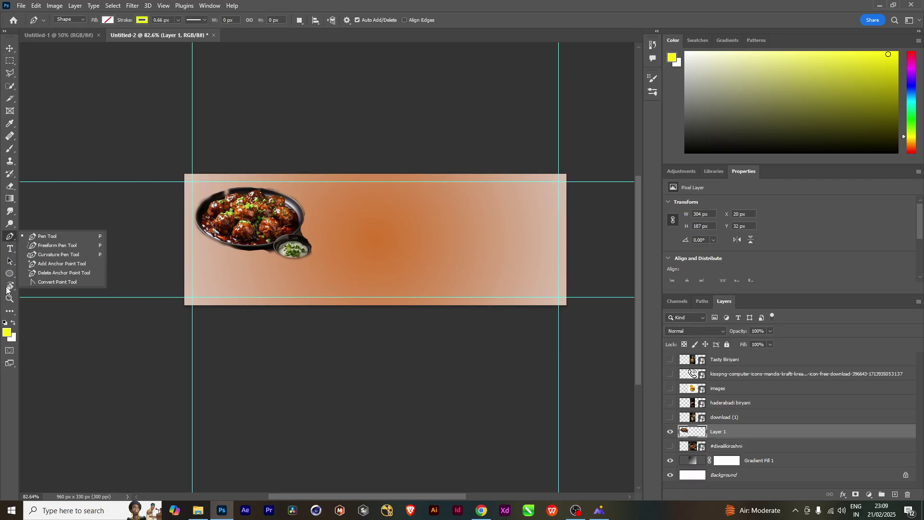
click(77, 258)
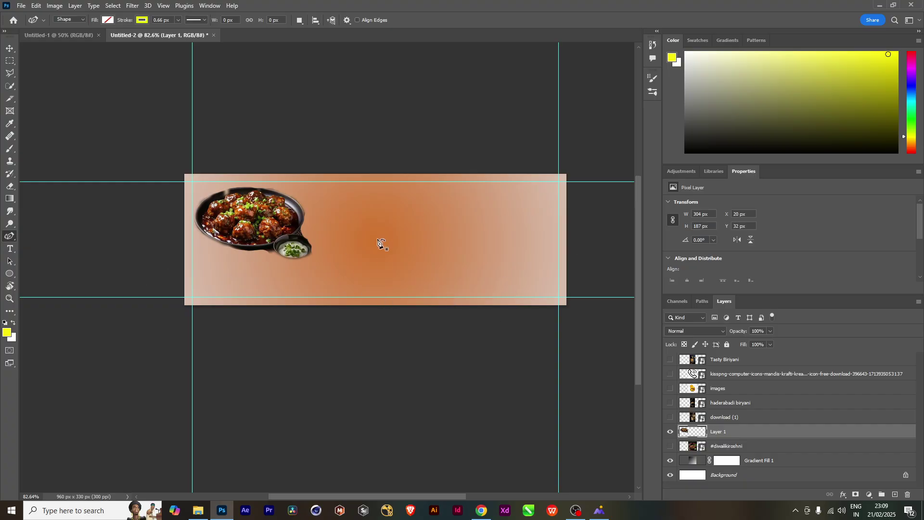
click(280, 326)
click(274, 252)
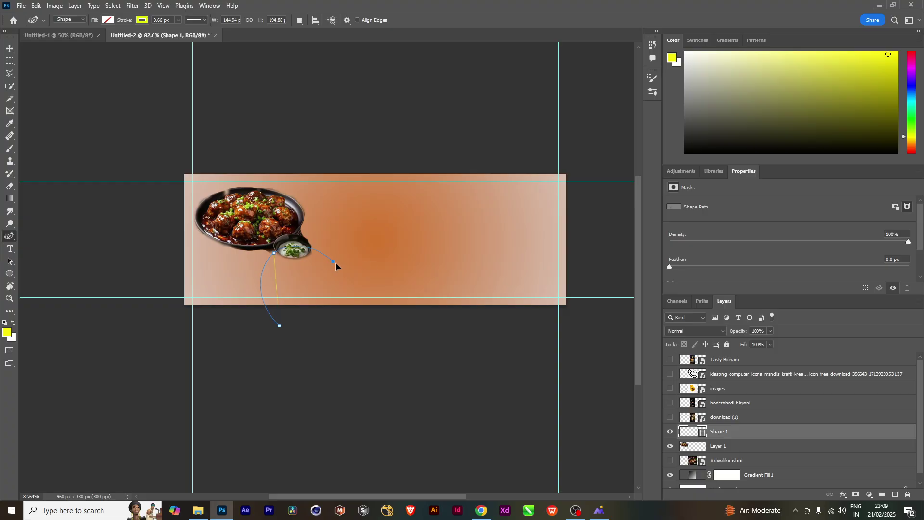
click(348, 269)
click(356, 211)
click(393, 206)
click(423, 182)
click(417, 140)
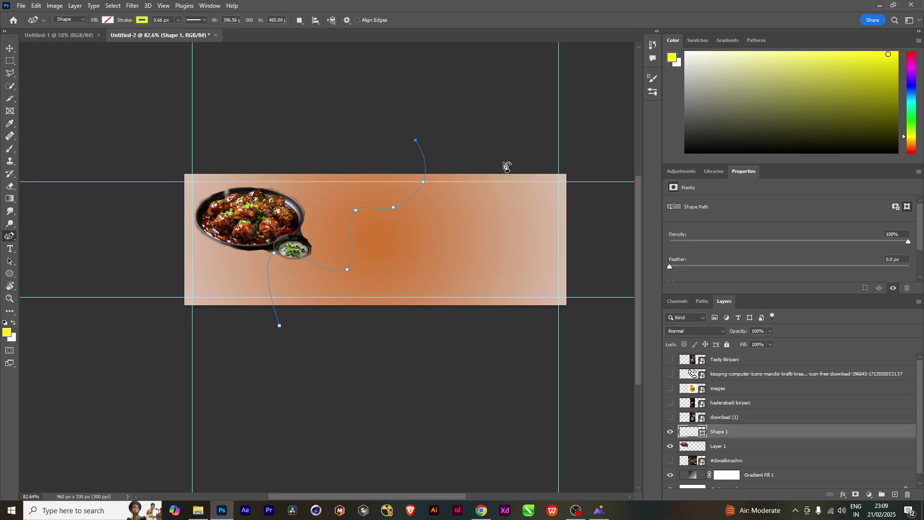
click(479, 144)
click(569, 161)
click(578, 278)
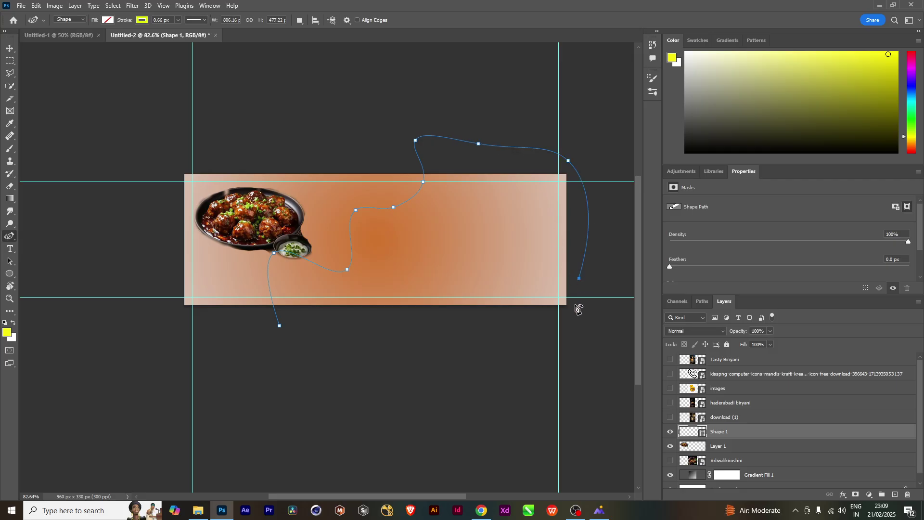
click(558, 352)
click(405, 351)
click(287, 341)
click(281, 328)
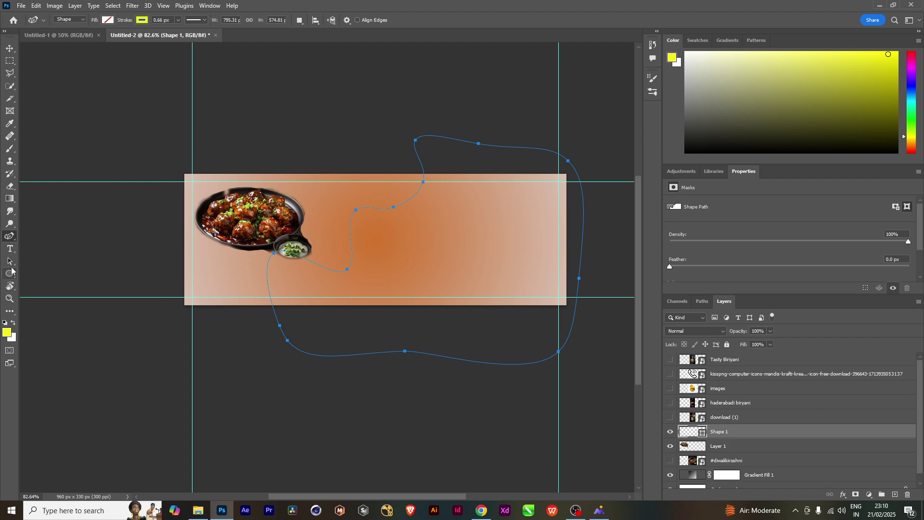
Adjust the path's anchors with Direct Selection, then load the path as a selection
click(10, 263)
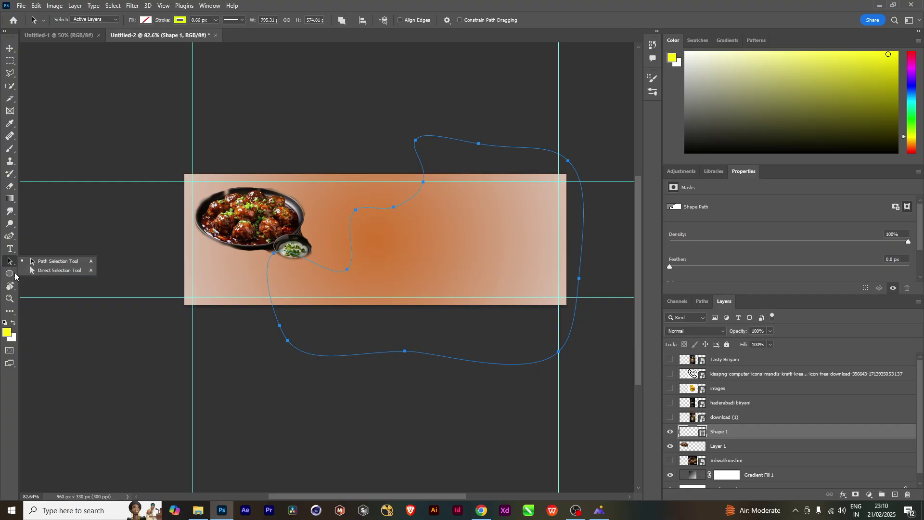
click(65, 271)
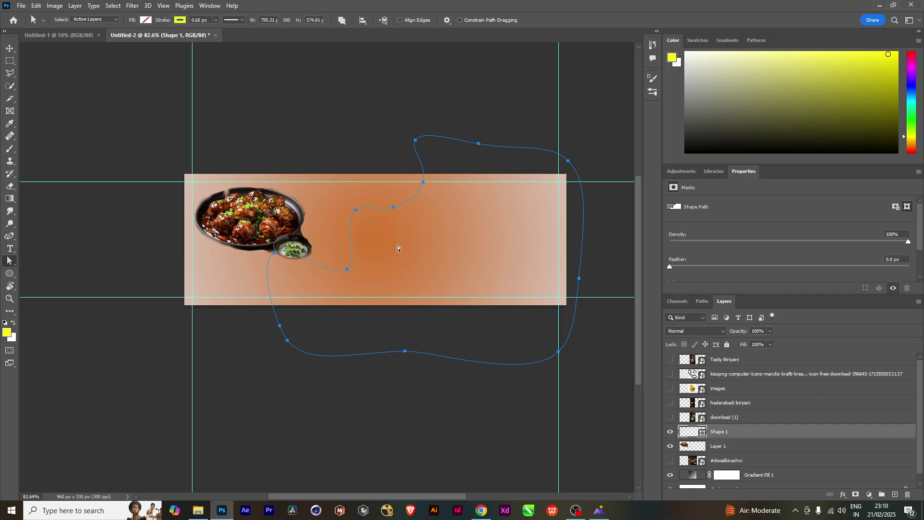
click(356, 209)
drag(357, 212, 354, 212)
click(416, 141)
drag(416, 142, 421, 141)
click(489, 138)
drag(480, 144, 501, 116)
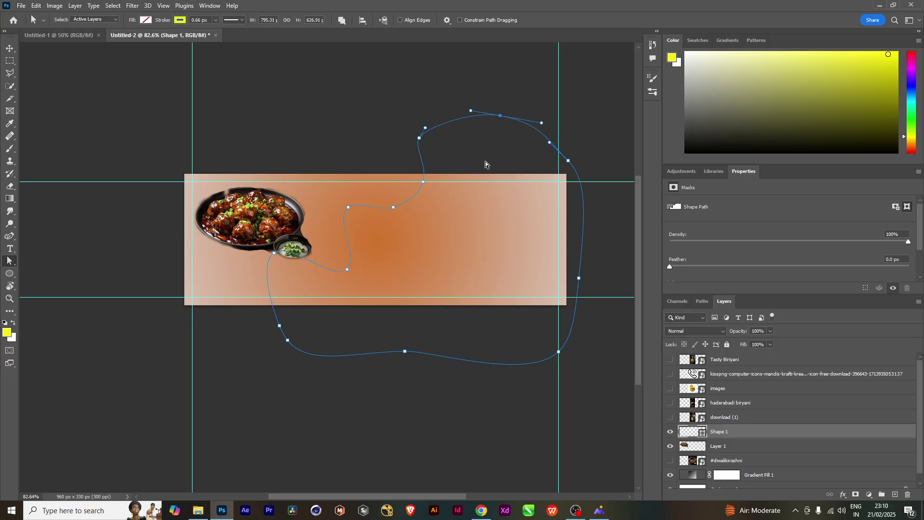
drag(289, 310, 236, 380)
drag(280, 326, 260, 334)
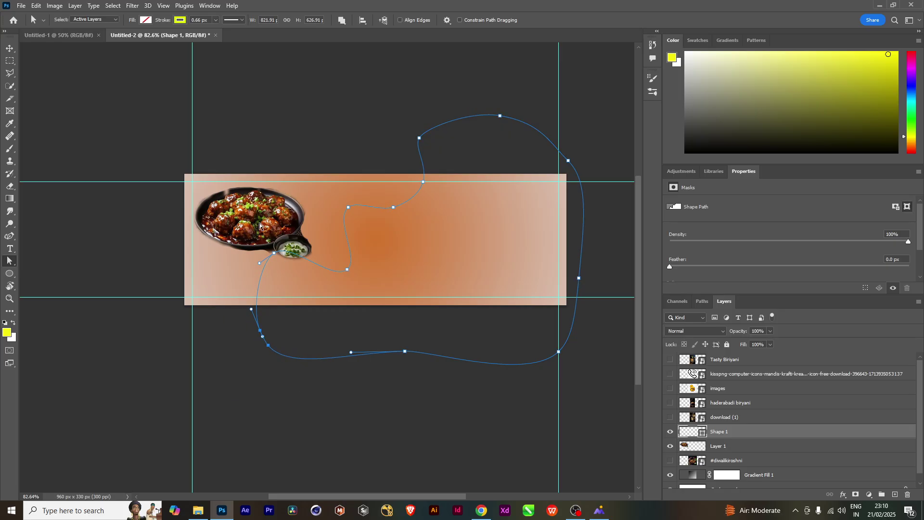
click(274, 253)
mouse_move(275, 256)
mouse_down()
mouse_move(259, 276)
mouse_move(265, 266)
mouse_up()
key(ctrl+Return)
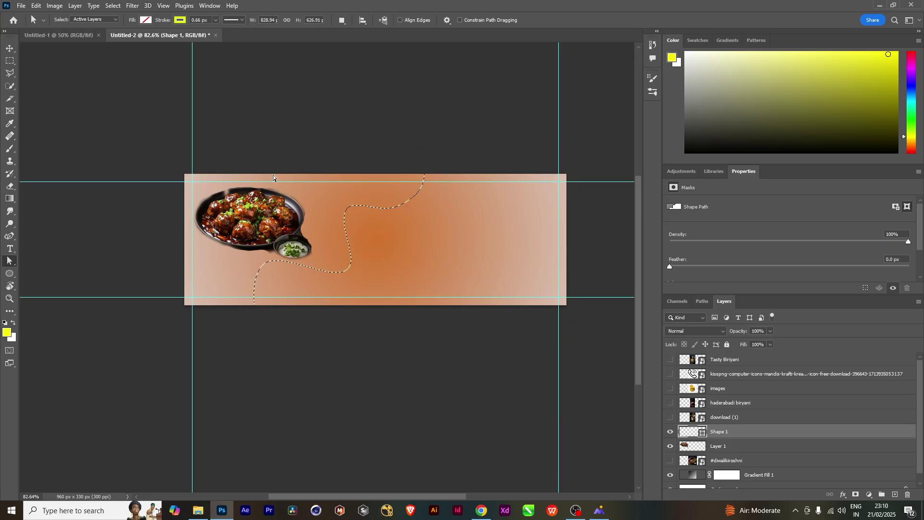
Select the Gradient tool and set the gradient's left stop to bright yellow-green (#dbf30f)
key(g)
click(73, 20)
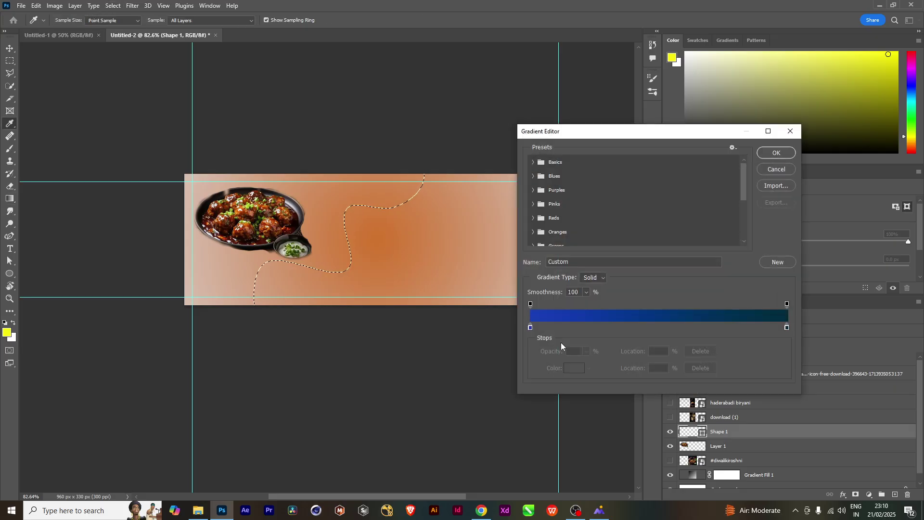
double_click(531, 327)
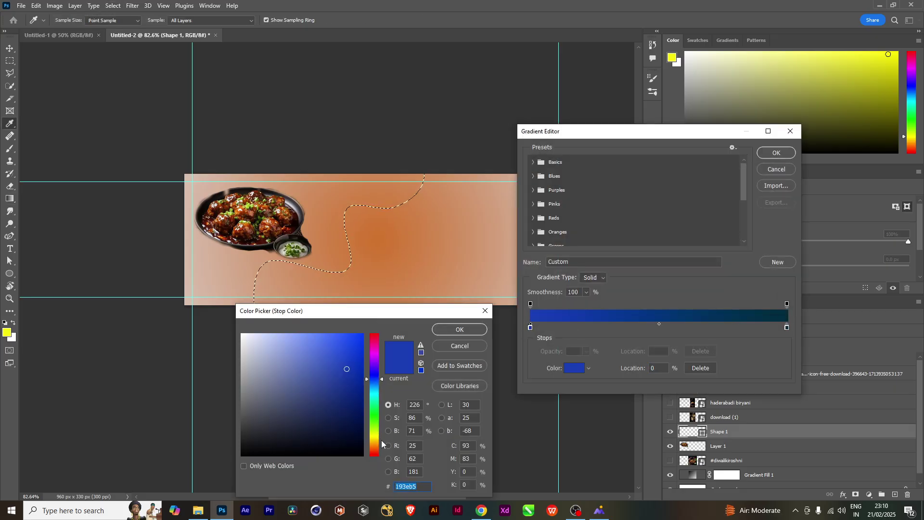
click(376, 434)
click(359, 340)
click(439, 331)
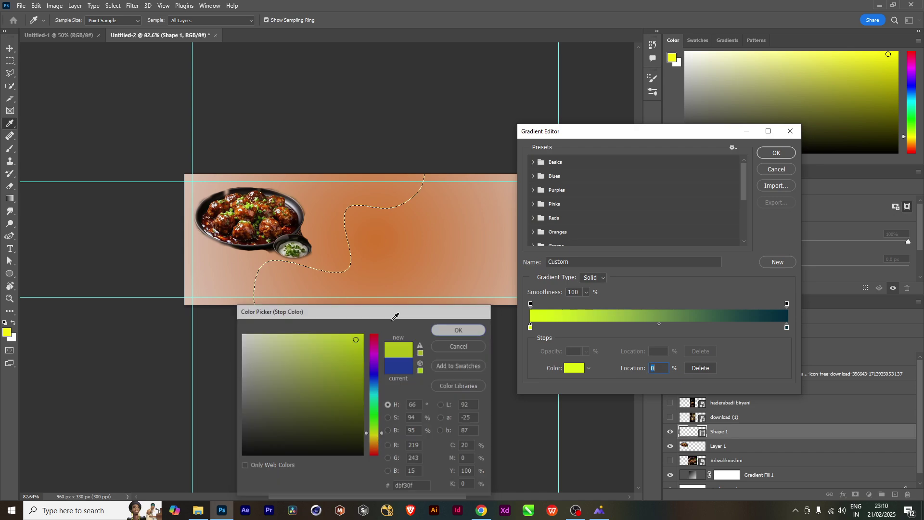
Set the gradient's right stop to golden yellow (#e3b528) and accept the gradient
double_click(787, 328)
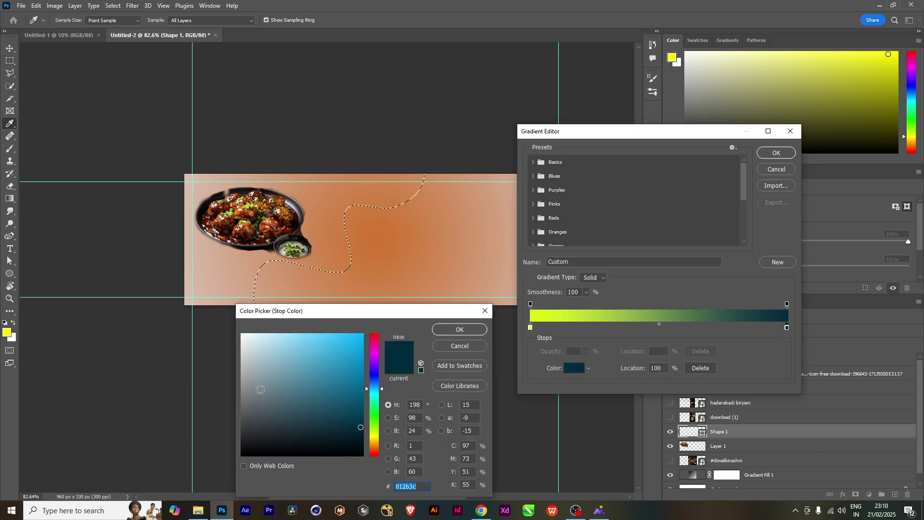
click(283, 359)
click(375, 441)
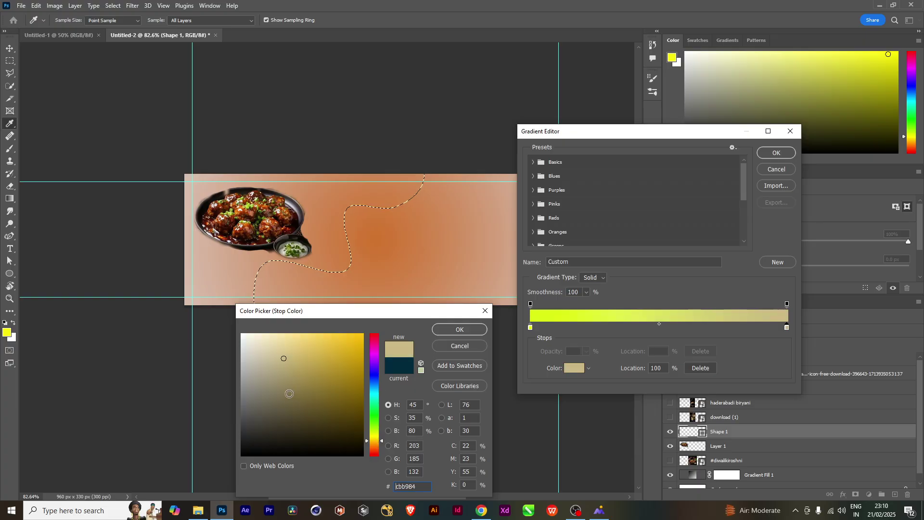
click(284, 370)
click(316, 366)
click(330, 353)
click(342, 348)
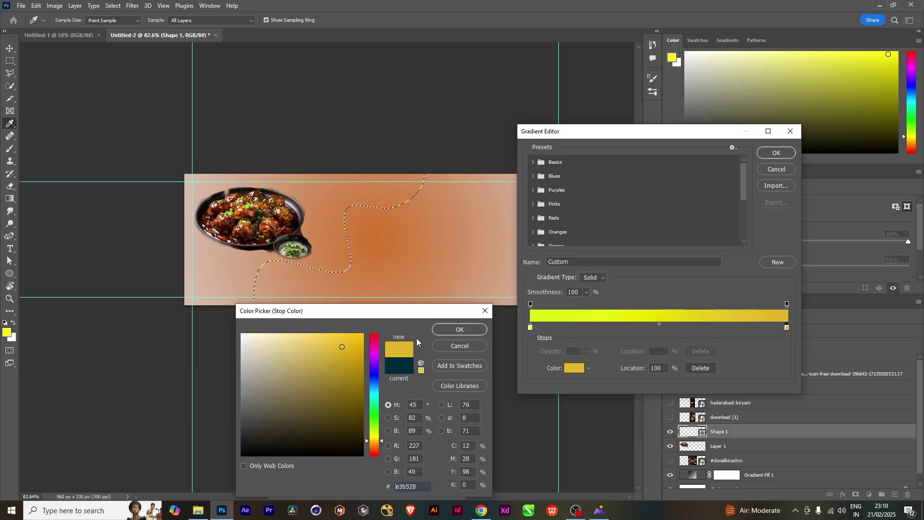
click(460, 330)
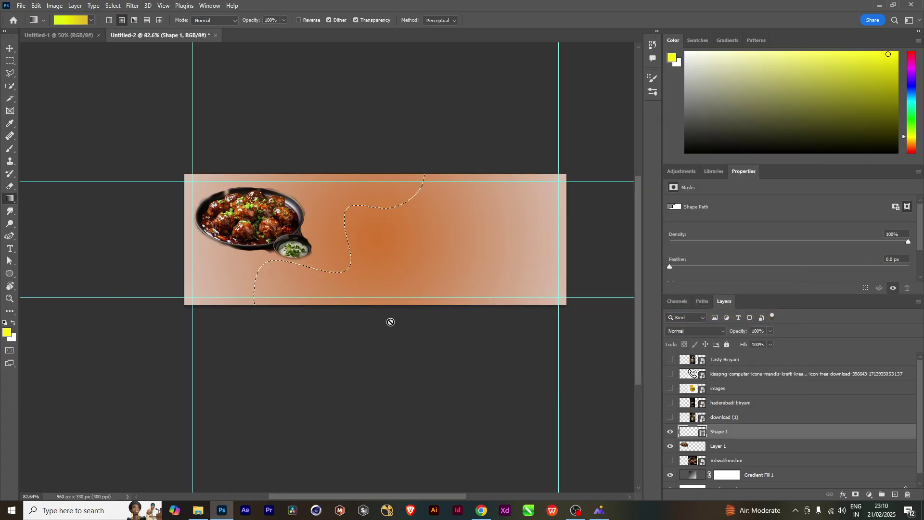
click(778, 155)
Rasterize Shape 1, fill its wavy selection with the lime-to-golden gradient, then deselect
right_click(809, 432)
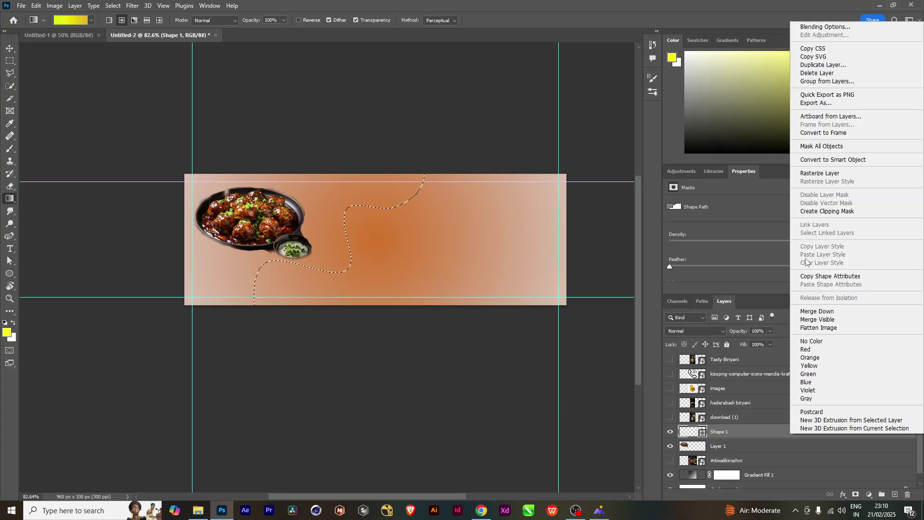
click(810, 178)
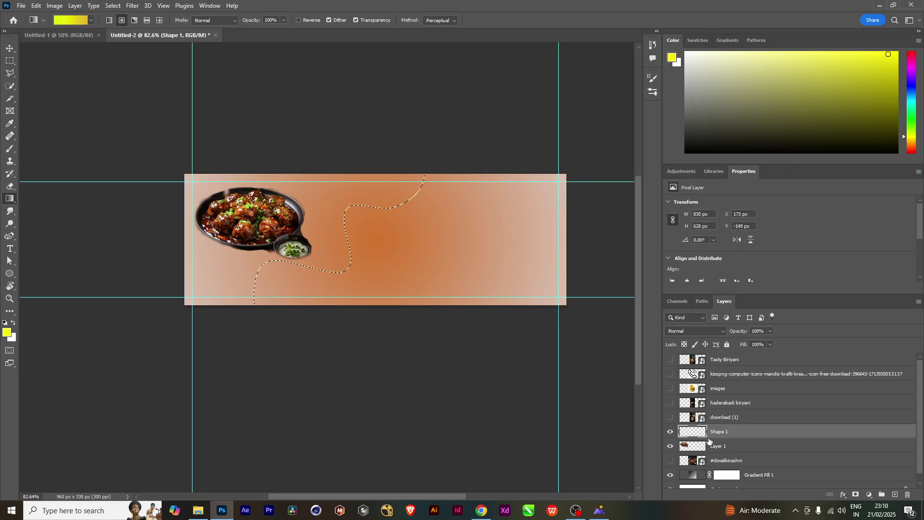
scroll(1, 483, left, 1)
key(alt+BackSpace)
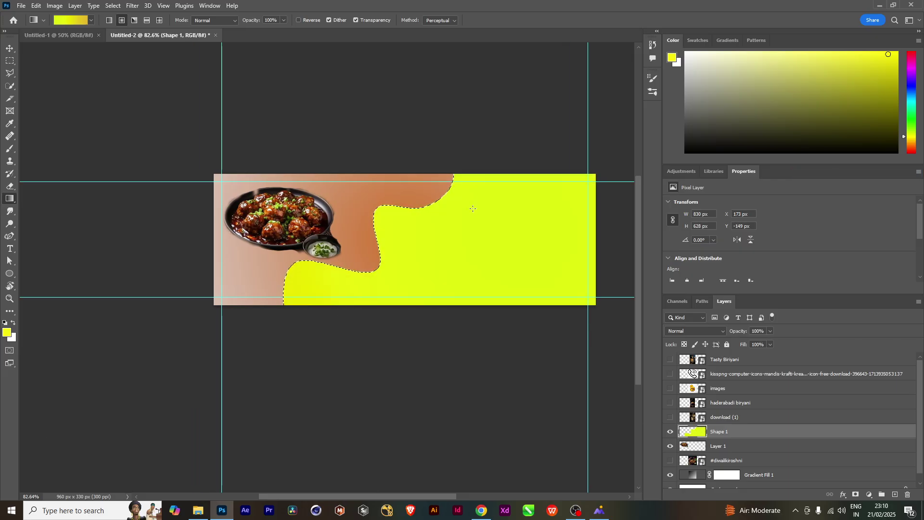
drag(467, 194, 140, 401)
scroll(390, 318, right, 10)
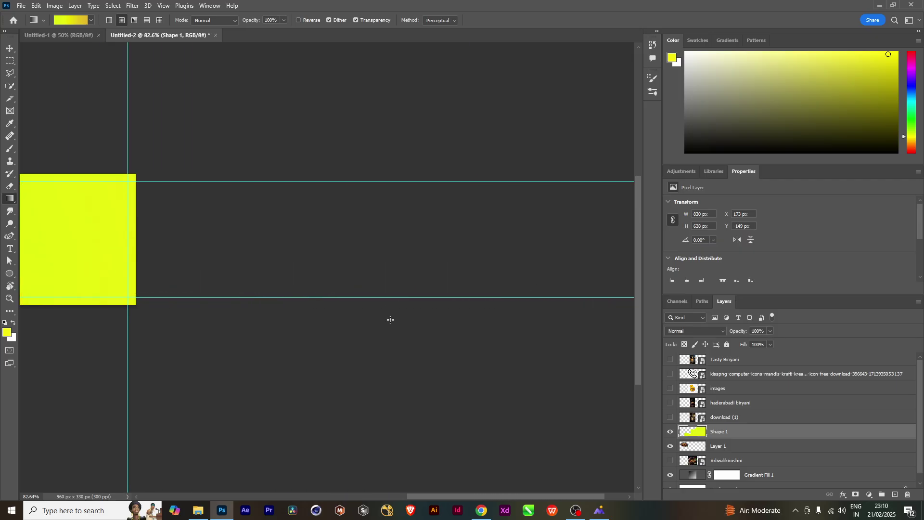
scroll(403, 363, left, 8)
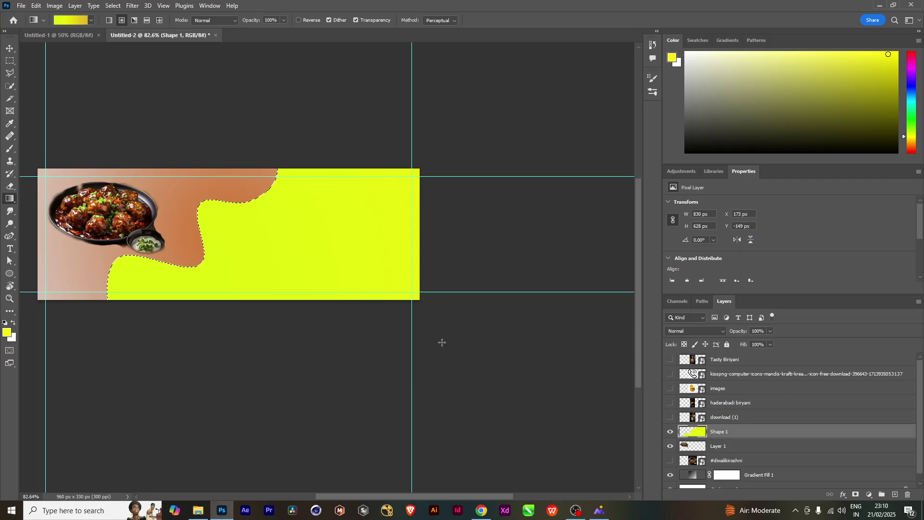
key(ctrl+d)
click(9, 48)
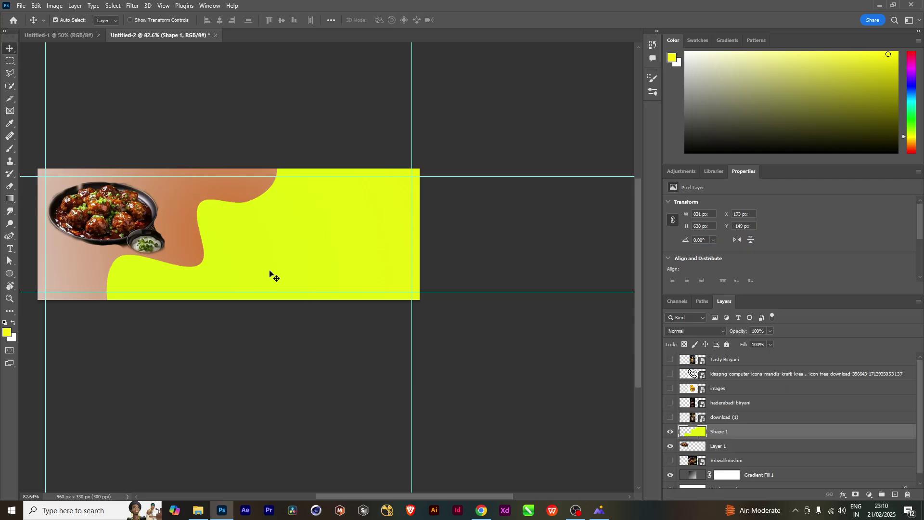
Shift Shape 1 left and rescale it to about 111% width and 91% height
drag(270, 272, 237, 264)
key(ctrl+t)
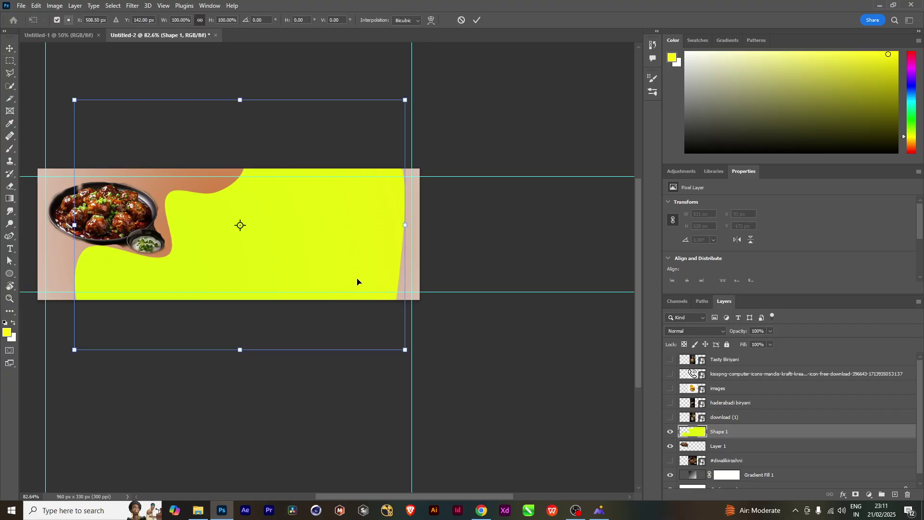
drag(405, 227, 443, 225)
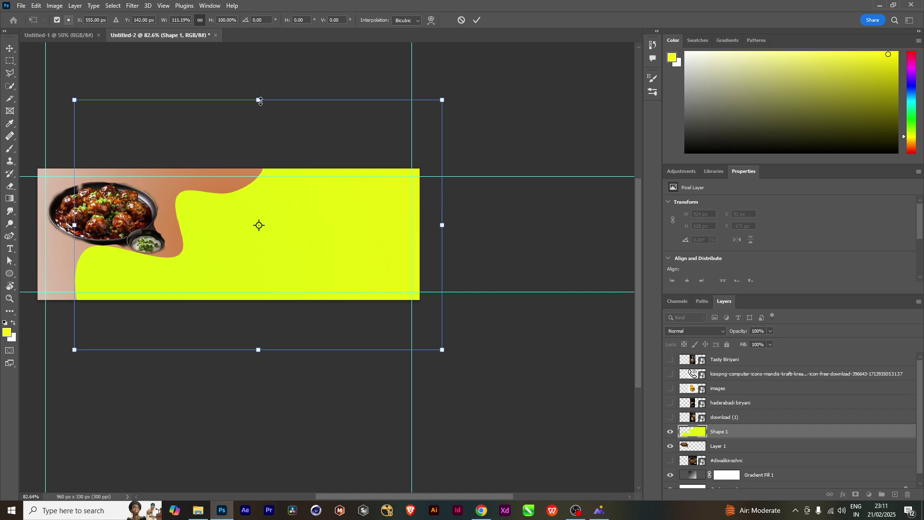
drag(259, 101, 263, 124)
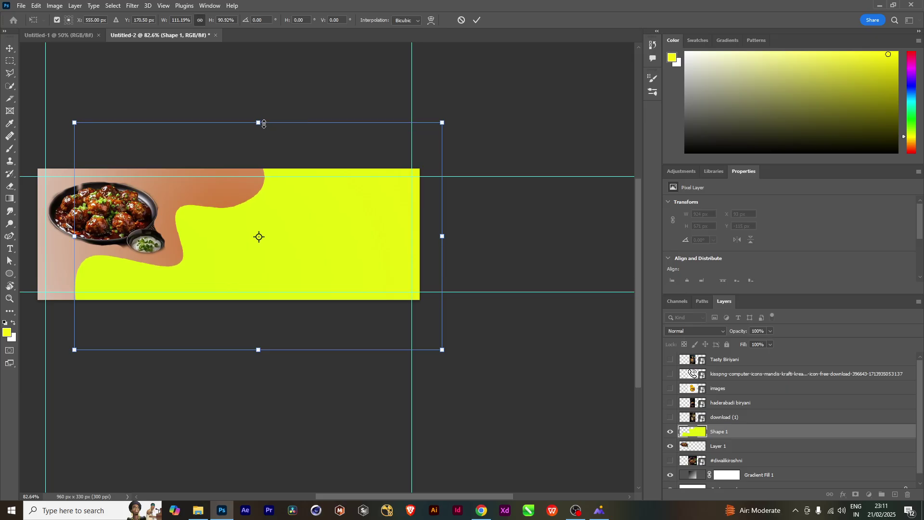
Nudge the yellow wave up and left so it curves beneath the dish
key(Up)
key(Up)
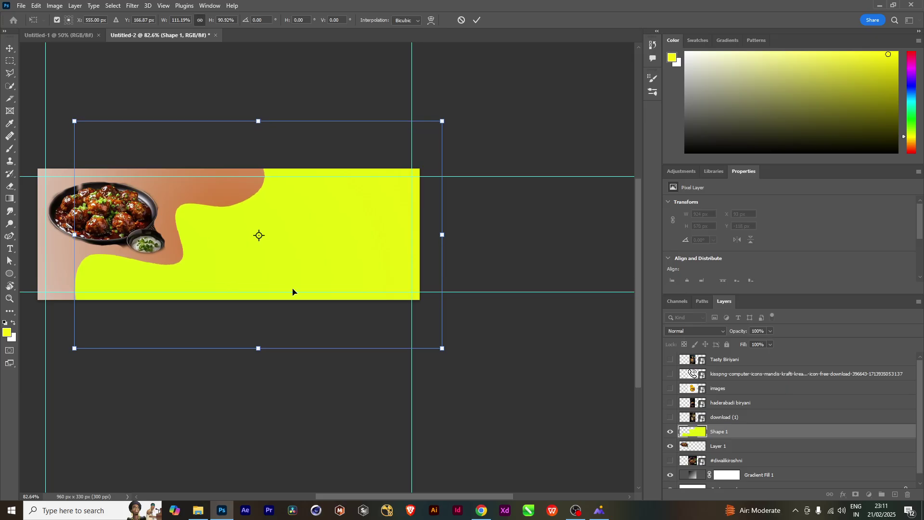
key(Left)
key(Left)
key(Up)
key(Up)
key(Up)
key(Left)
key(Left)
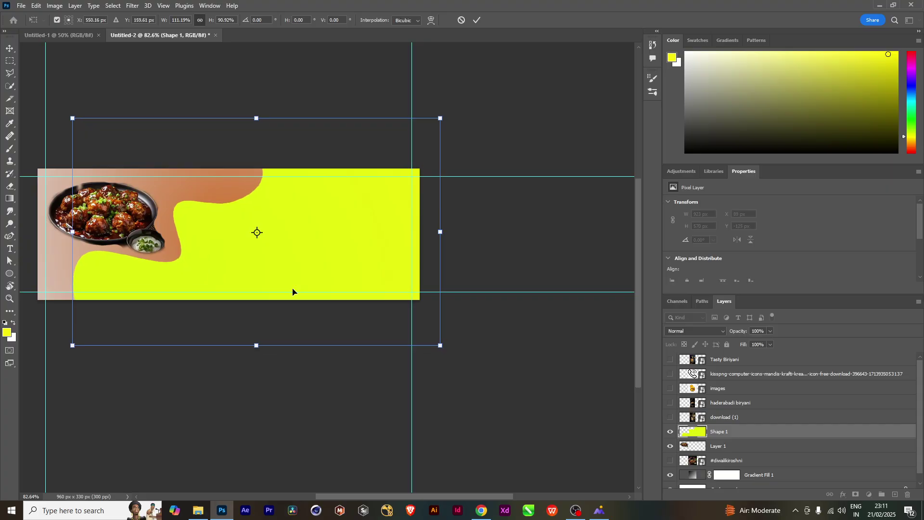
key(Left)
key(Left)
key(Up)
key(Up)
key(Left)
key(Left)
key(Left)
key(Left)
key(Up)
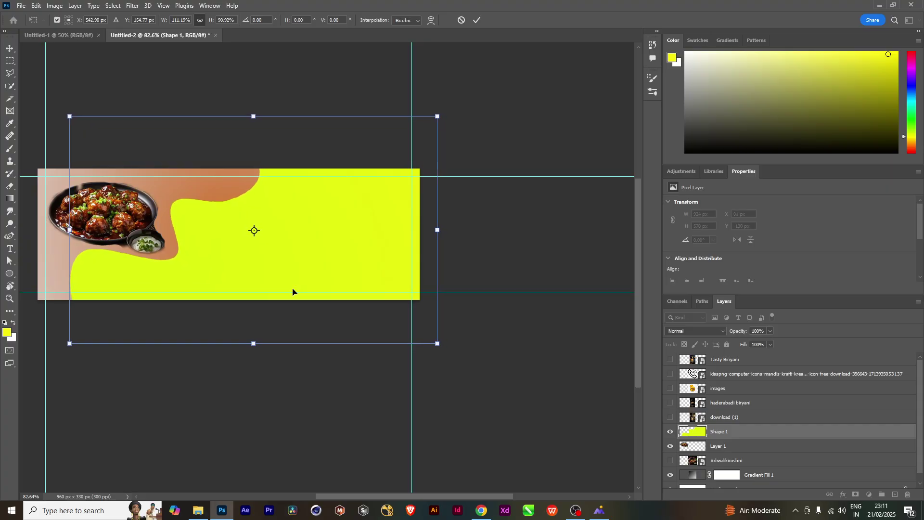
key(Up)
key(Up)
key(Up)
key(Left)
key(Left)
key(Left)
key(Left)
key(Left)
key(Left)
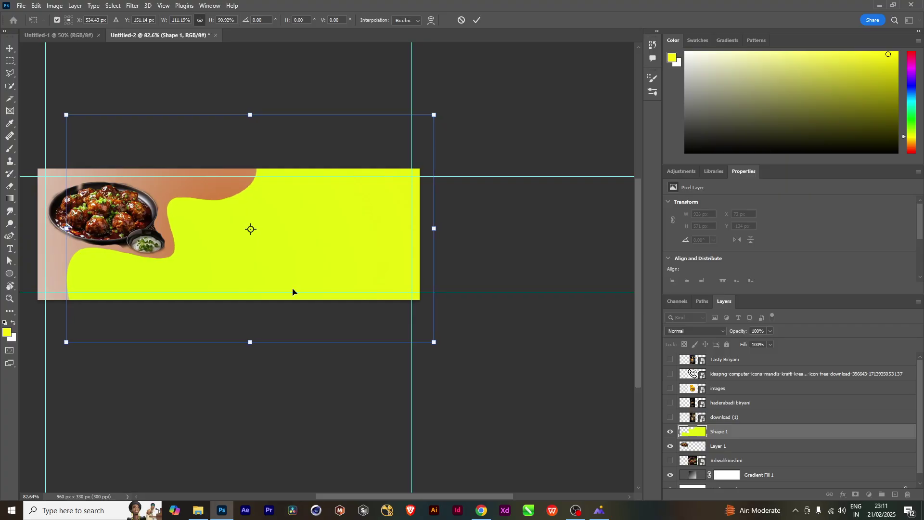
key(Left)
key(Left)
key(Left)
key(Left)
key(Up)
key(Up)
key(Up)
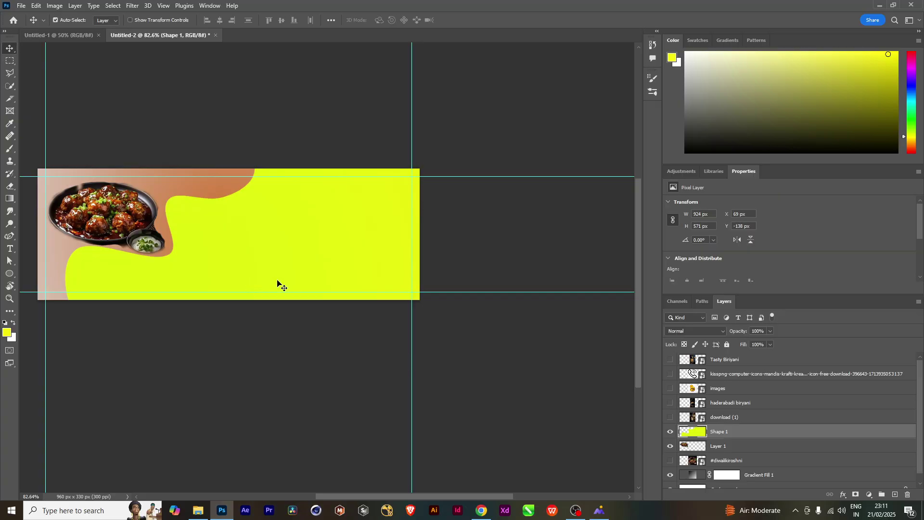
scroll(347, 270, left, 3)
scroll(361, 275, up, 1)
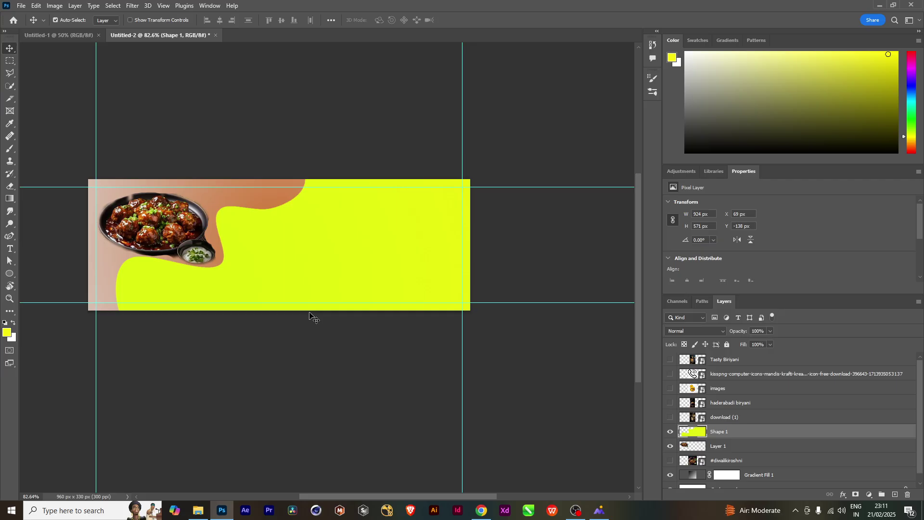
Show the images layer and rasterize the chef logo
click(717, 389)
click(671, 389)
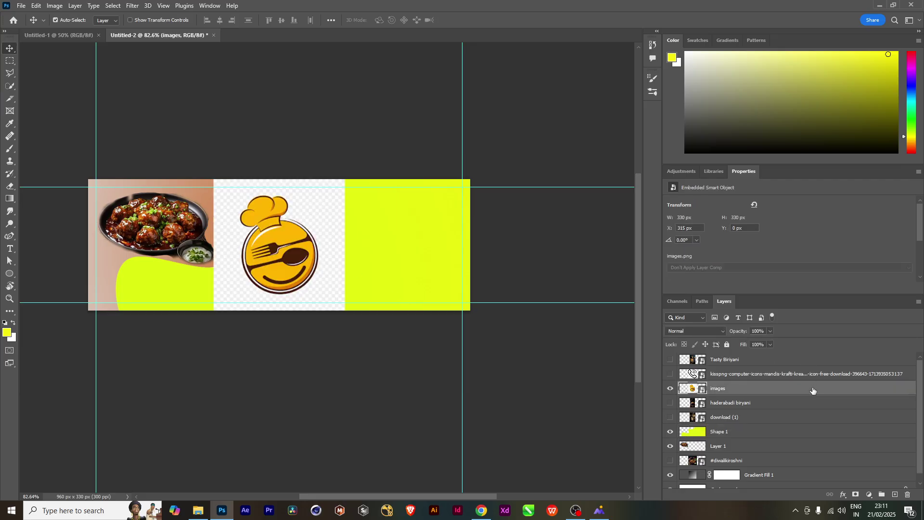
right_click(813, 390)
click(719, 262)
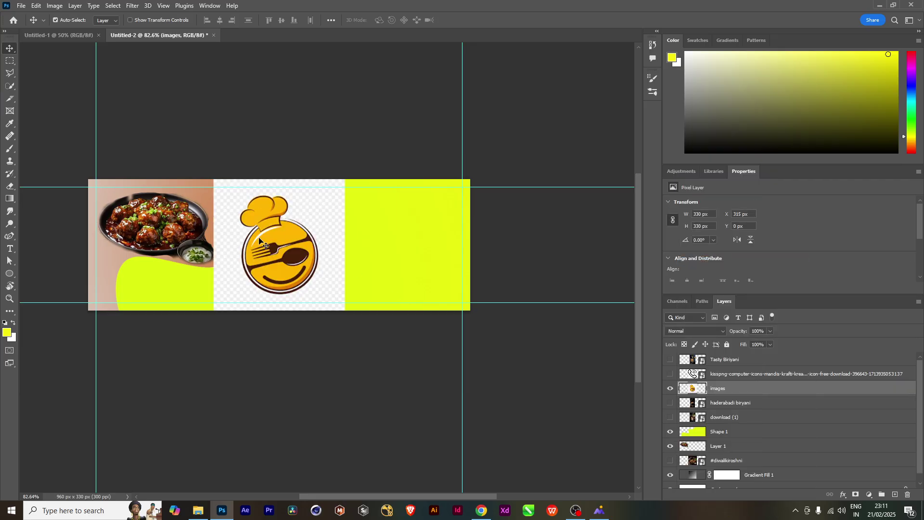
Select the logo's checkered background with the Magic Wand and delete it
key(w)
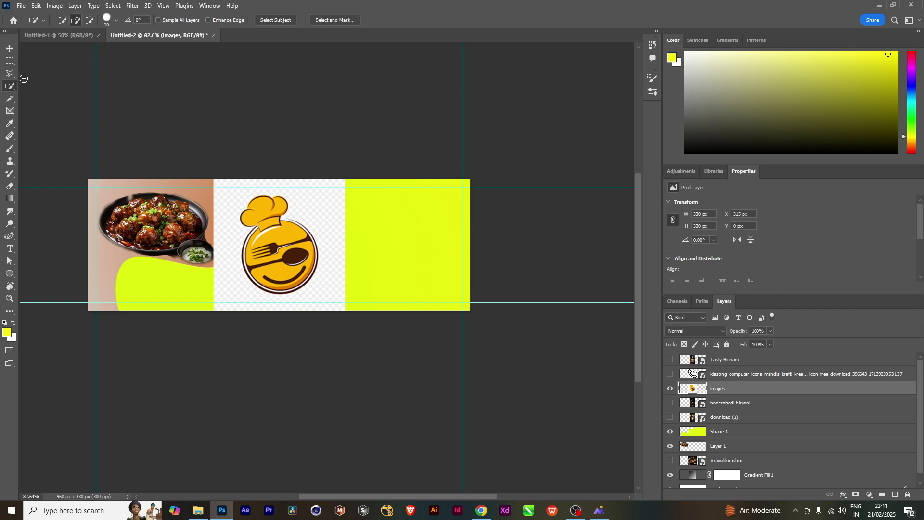
right_click(11, 88)
click(48, 105)
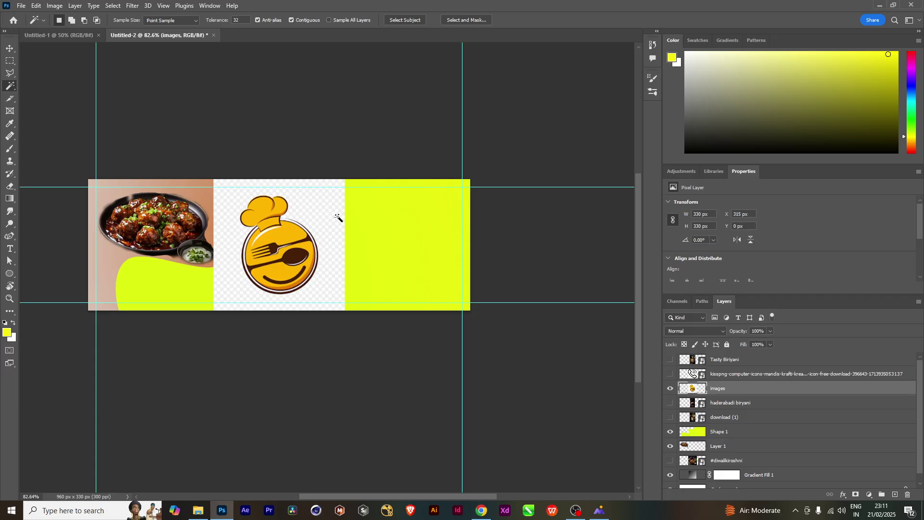
click(338, 220)
key(Delete)
key(ctrl+d)
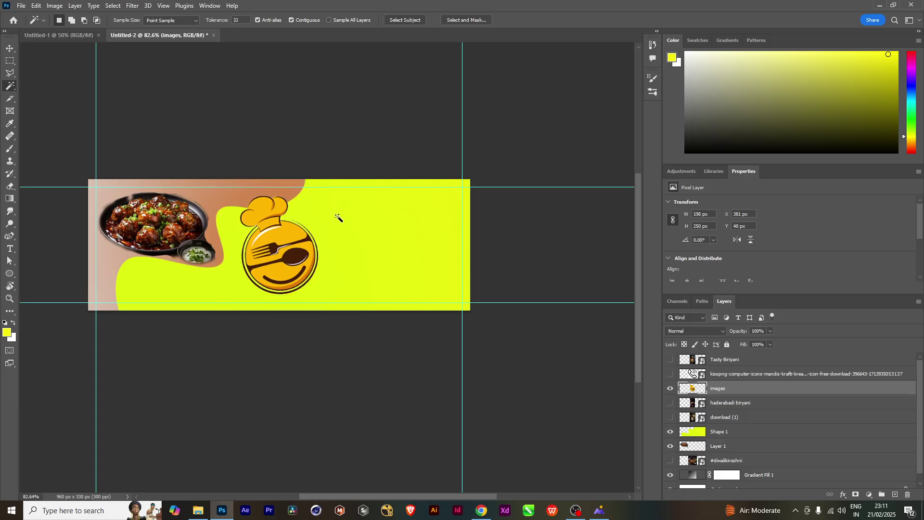
Shrink the chef logo to about 43×55 px and place it in the top-right corner
key(ctrl+t)
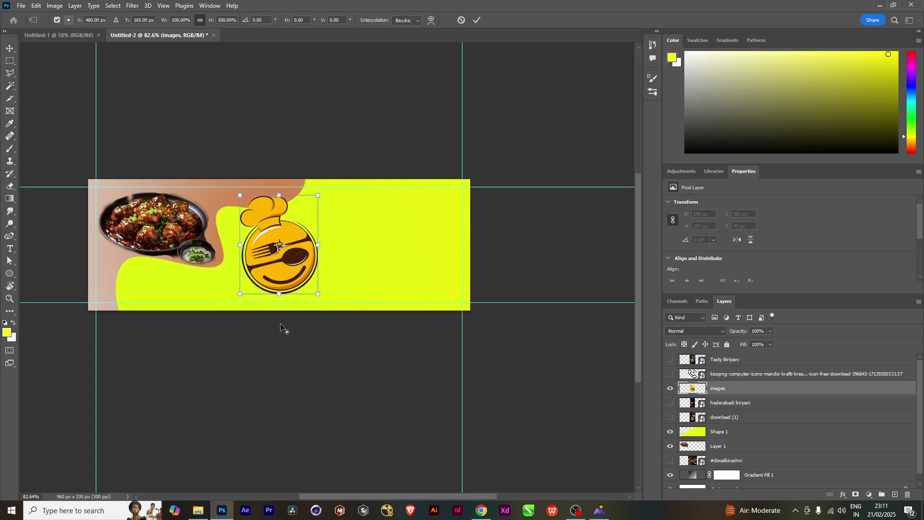
drag(317, 293, 287, 251)
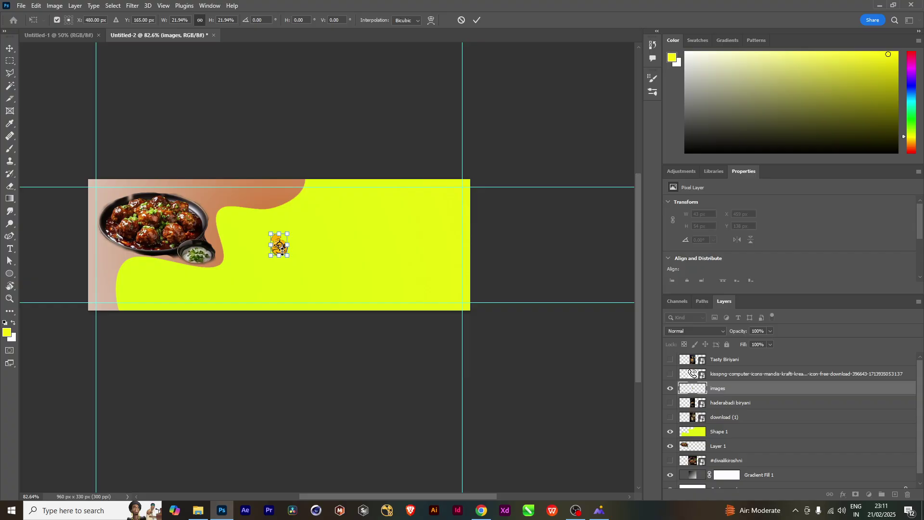
drag(285, 243, 284, 246)
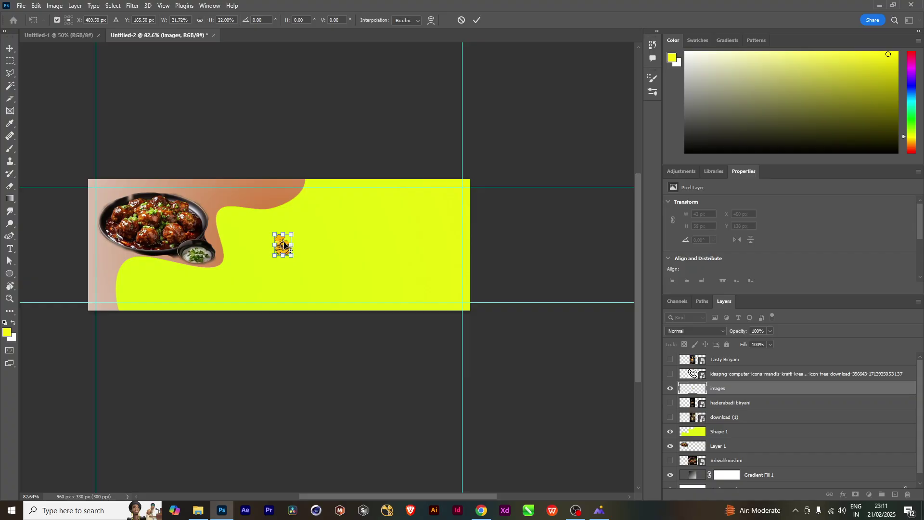
key(shift+Right)
key(shift+Right)
key(shift+Right)
key(shift+Right)
key(shift+Right)
key(shift+Right)
key(shift+Right)
key(shift+Right)
key(shift+Right)
key(shift+Right)
key(shift+Right)
key(shift+Right)
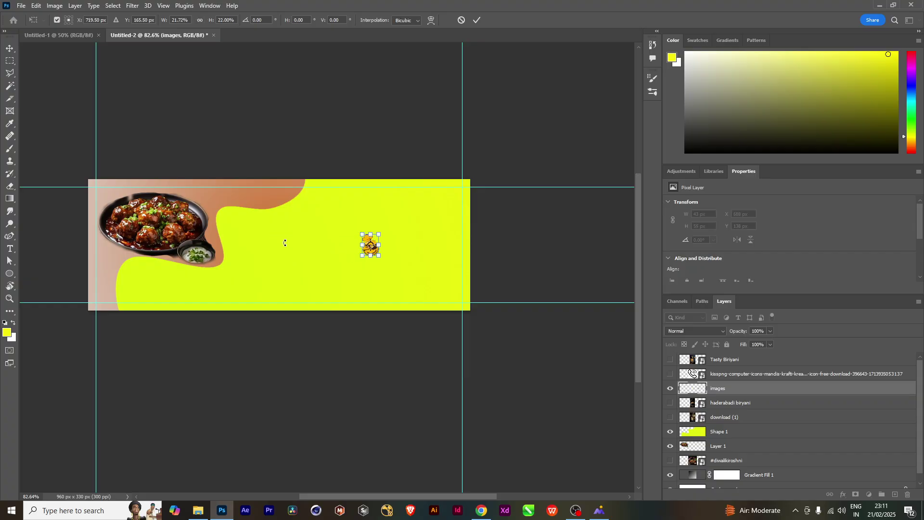
key(shift+Right)
key(shift+Right)
key(shift+Up)
key(shift+Up)
key(shift+Up)
key(shift+Up)
key(shift+Up)
key(shift+Up)
key(shift+Up)
key(shift+Up)
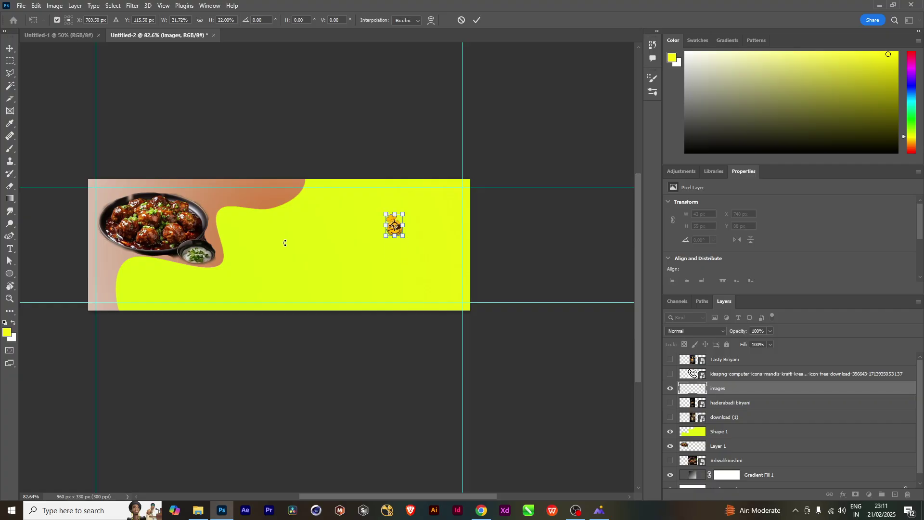
key(shift+Up)
key(shift+Up)
key(shift+Up)
key(shift+Up)
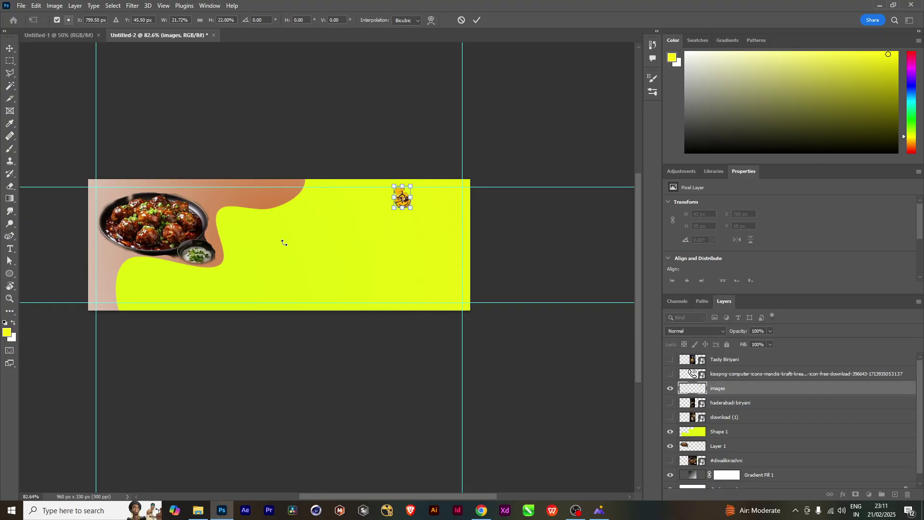
key(shift+Right)
key(shift+Right)
key(shift+Right)
key(shift+Right)
key(shift+Right)
key(shift+Right)
key(shift+Right)
key(shift+Right)
key(shift+Right)
key(shift+Right)
key(shift+Right)
key(shift+Right)
key(shift+Right)
key(shift+Right)
key(shift+Right)
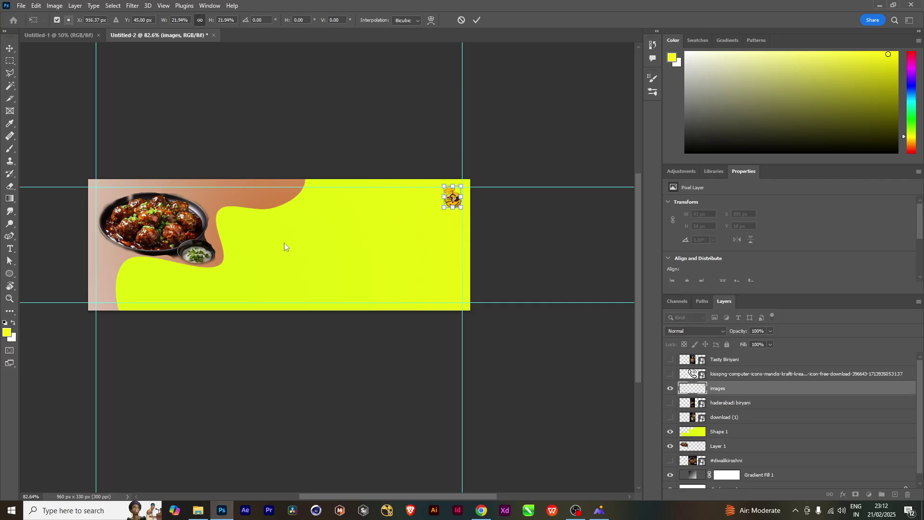
key(Return)
key(w)
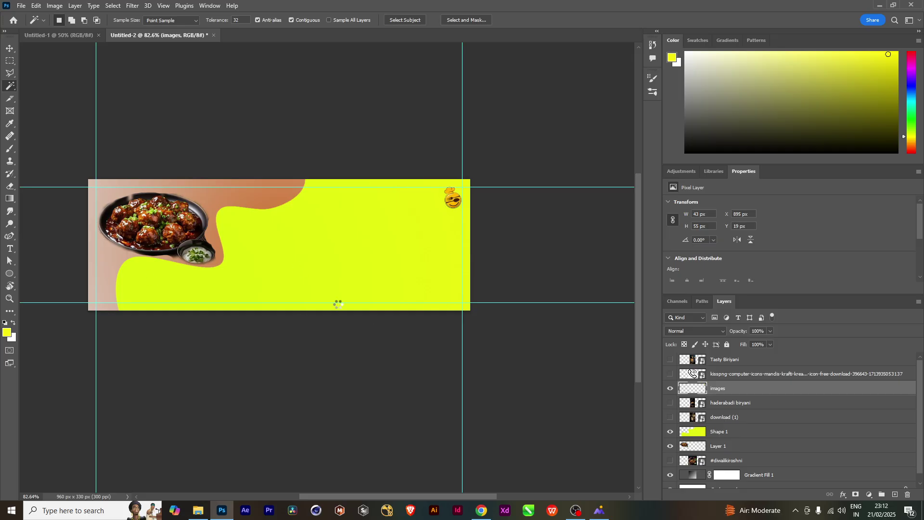
Add a new text line on the yellow area, coloured with brown sampled from the banner
key(t)
click(292, 239)
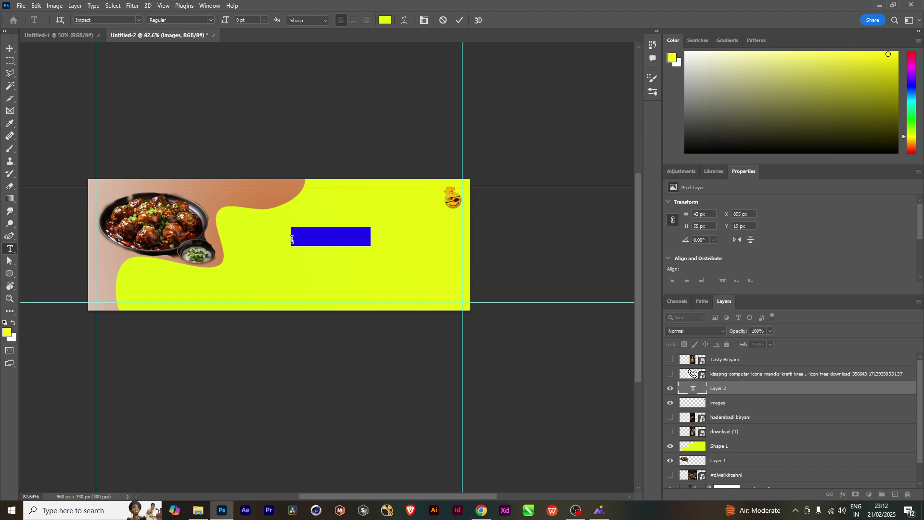
click(292, 240)
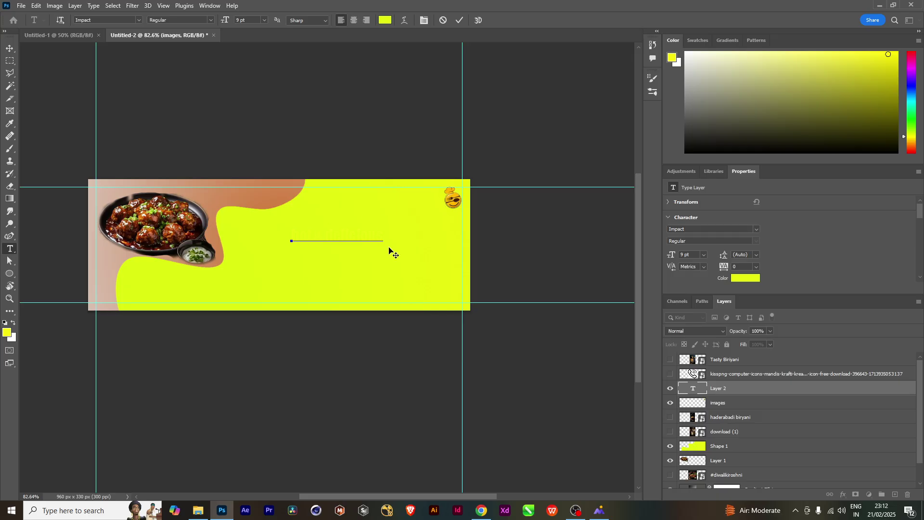
drag(383, 239, 192, 236)
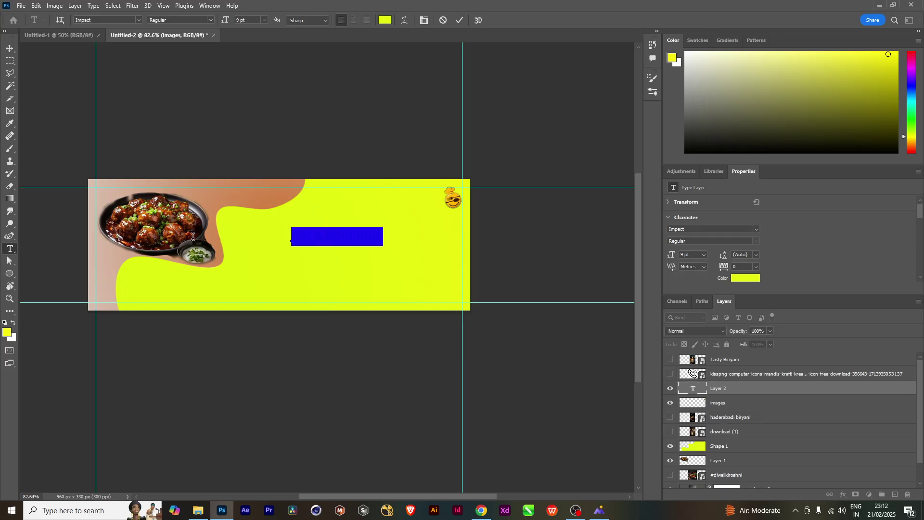
click(6, 332)
click(239, 197)
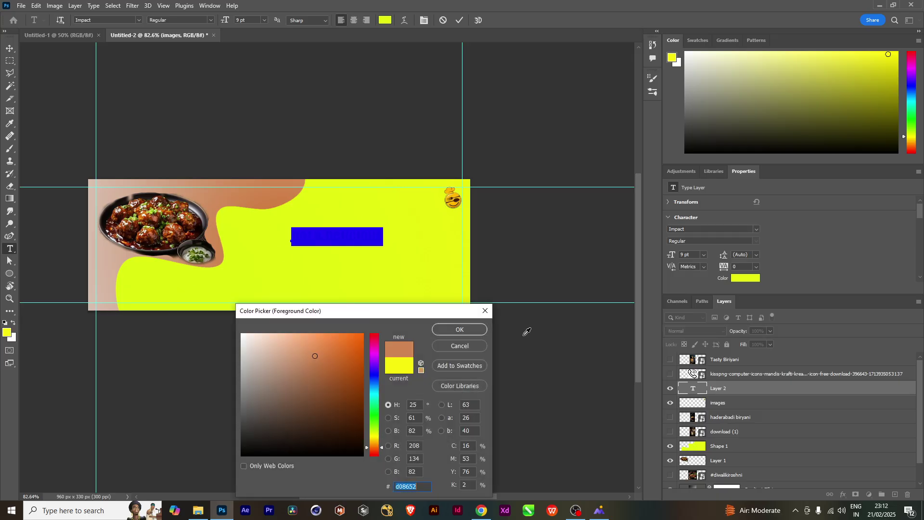
click(460, 330)
click(6, 46)
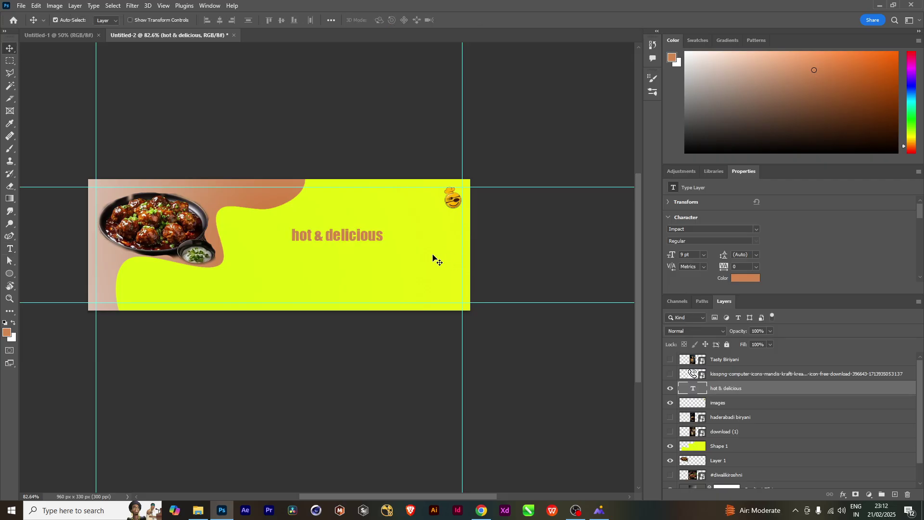
Retype the heading as HOT & DELICIOUS, raise it, and Alt-drag a copy below
drag(376, 239, 391, 217)
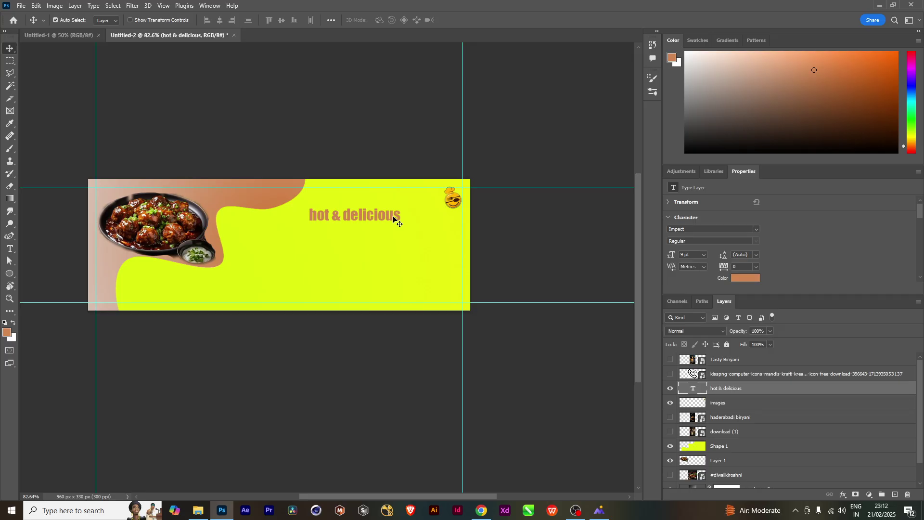
double_click(392, 215)
key(BackSpace)
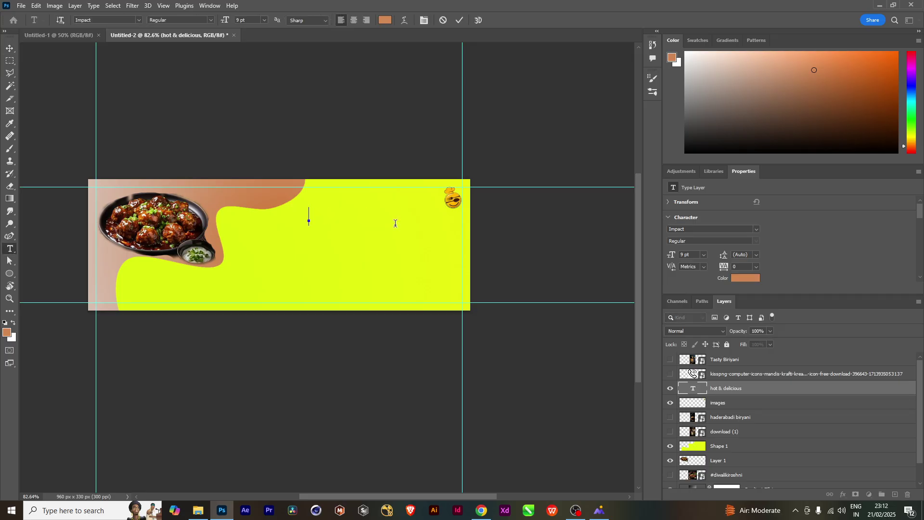
text(HOT )
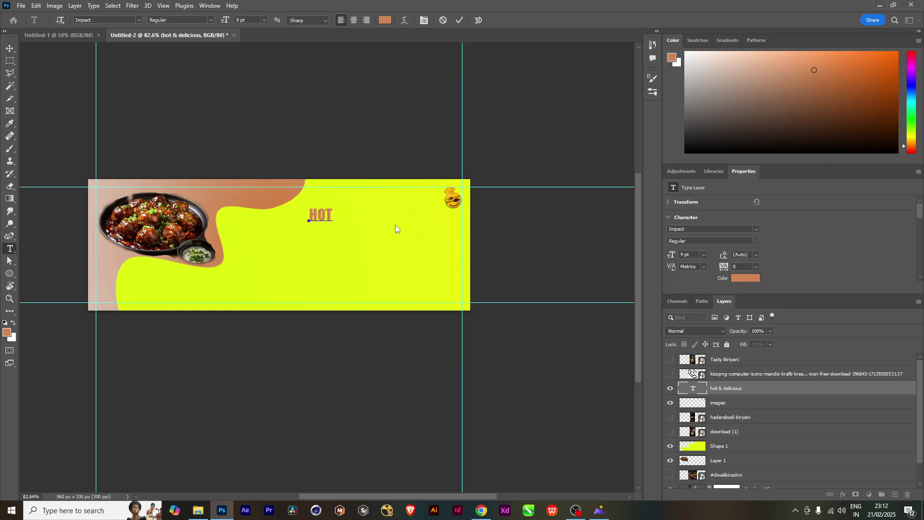
text(& DELICIOUS)
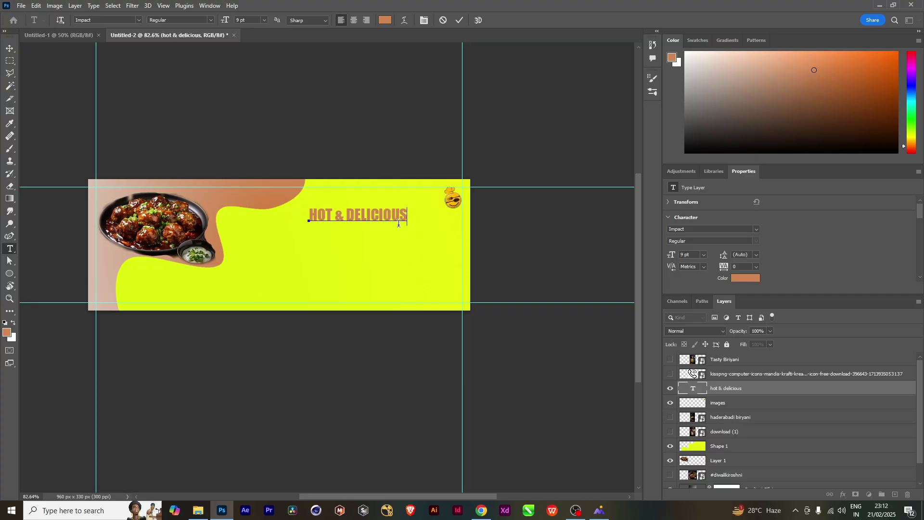
click(10, 48)
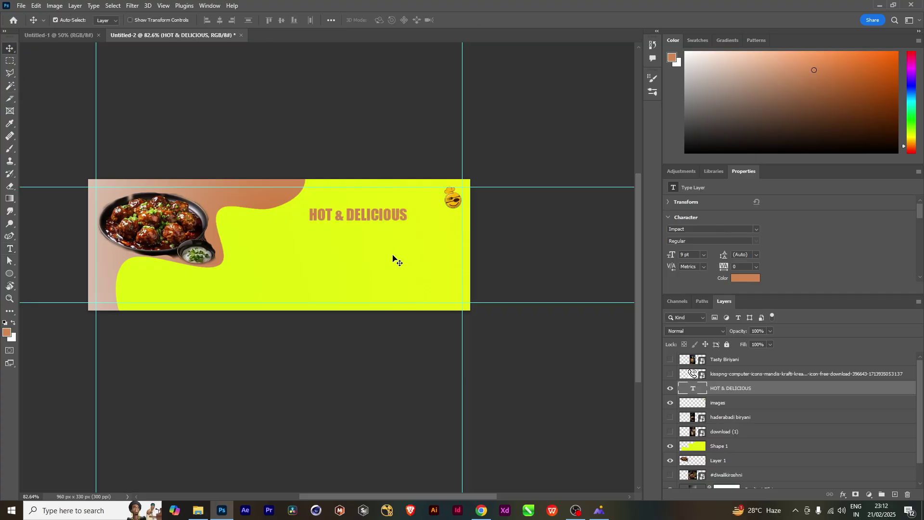
drag(377, 220, 380, 215)
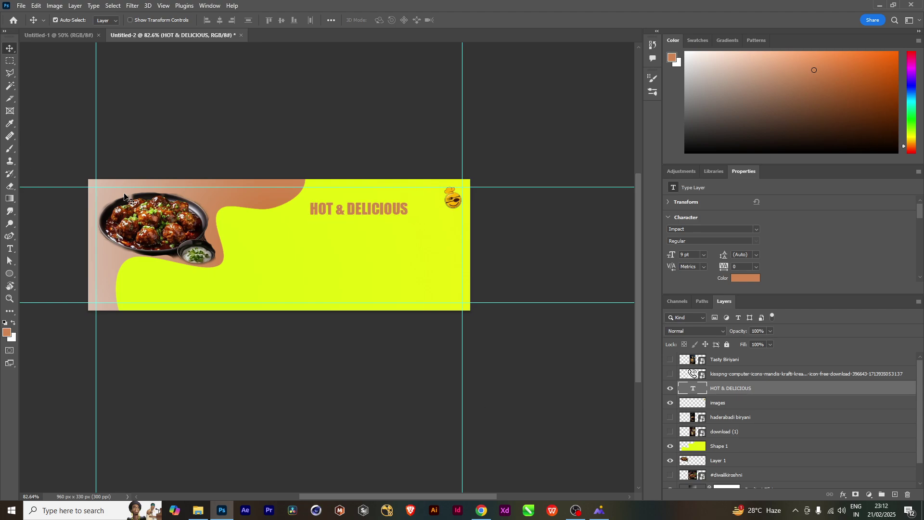
drag(387, 212, 375, 262)
Reword the copy to FOOD MENU in white, reposition it and enlarge it
double_click(378, 262)
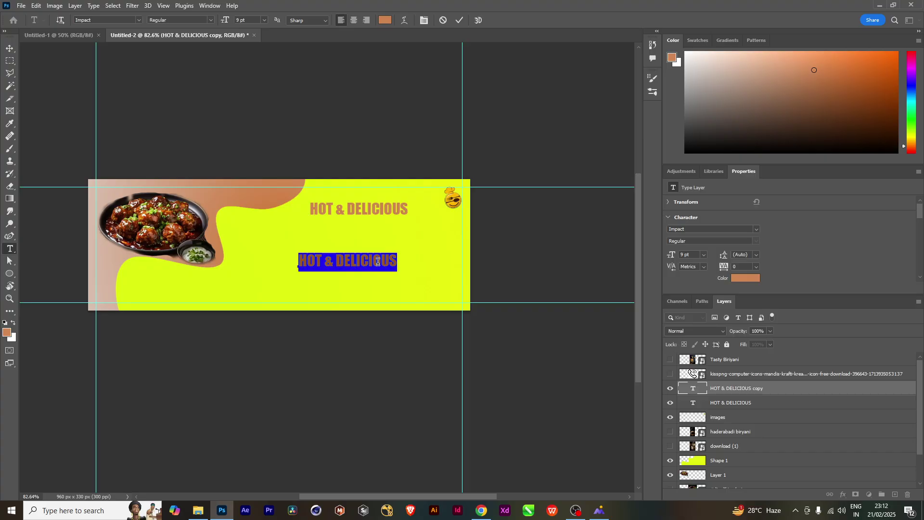
text(F)
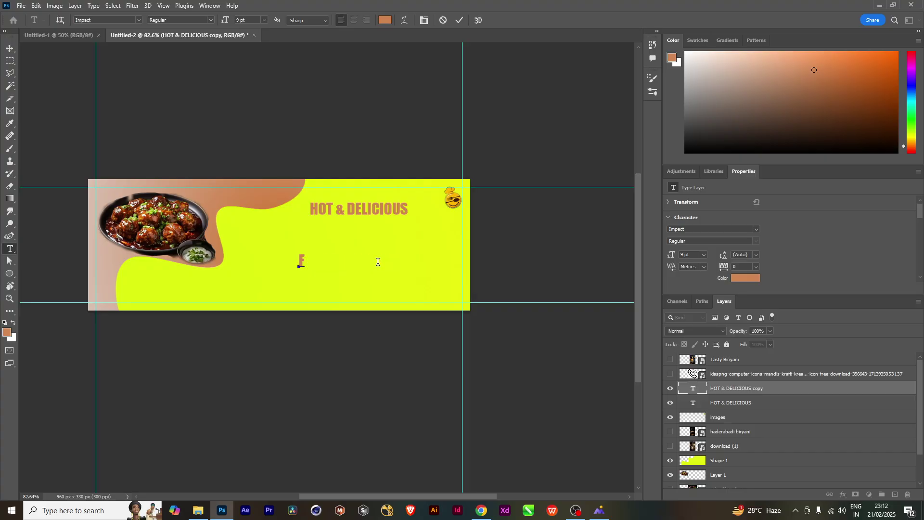
text(OOD MENU)
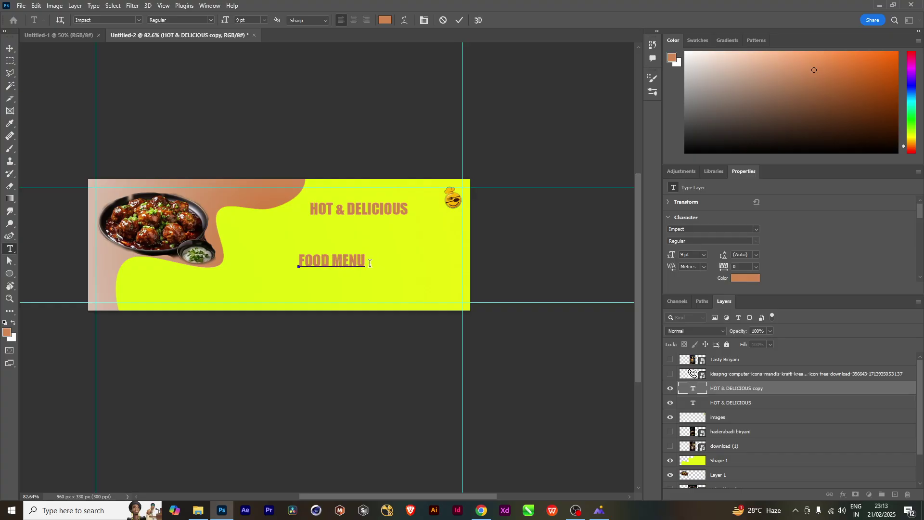
drag(362, 259, 254, 265)
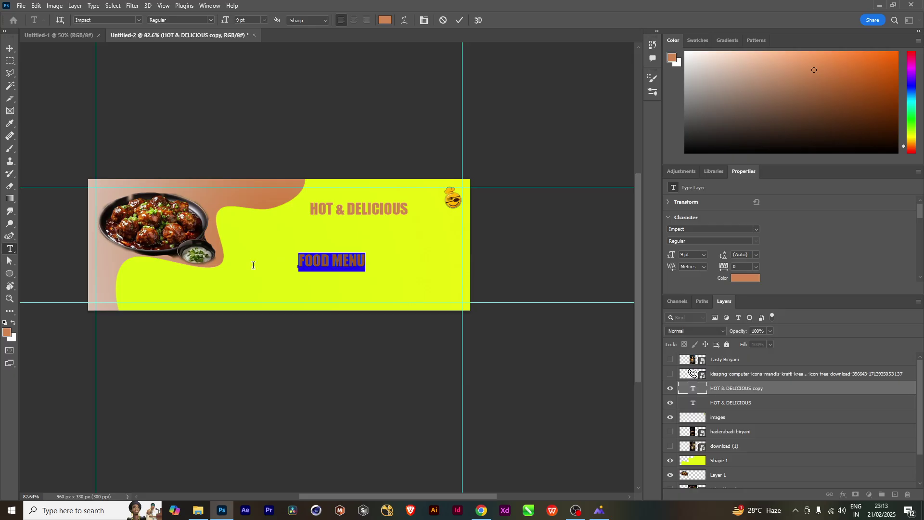
click(12, 325)
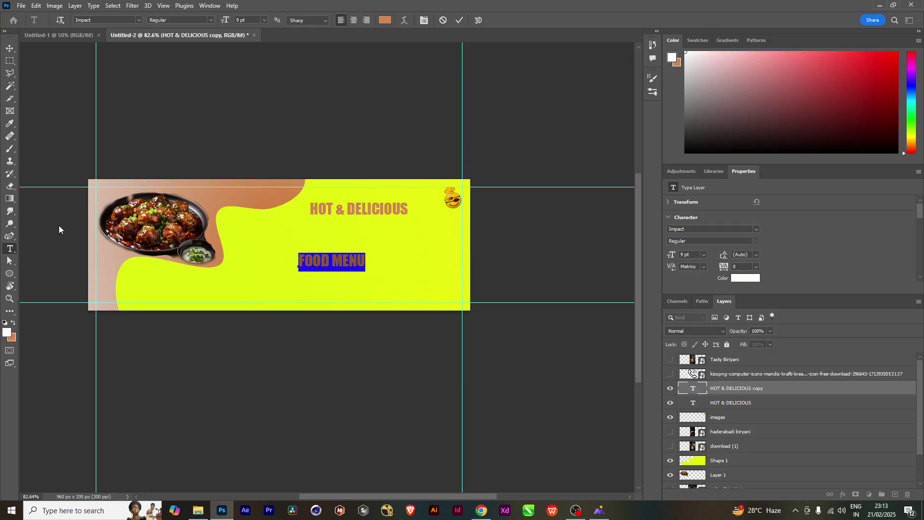
click(9, 48)
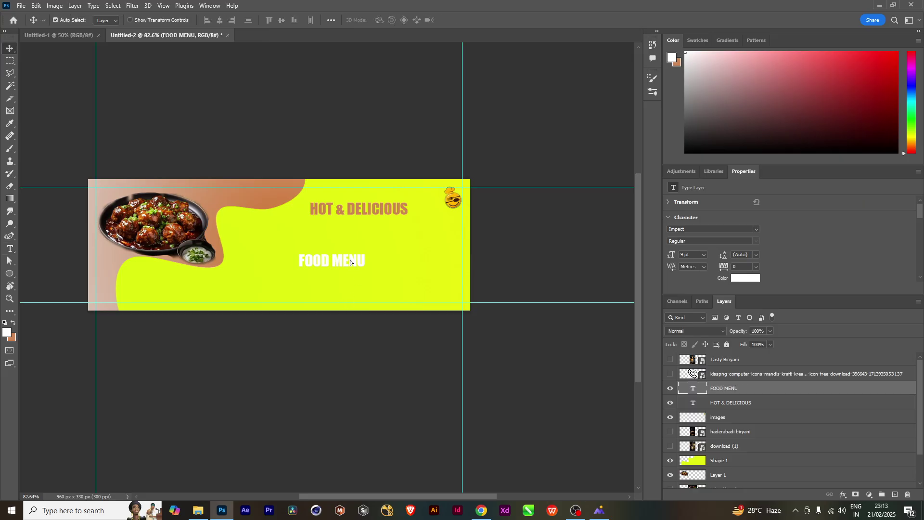
drag(348, 264, 334, 293)
key(ctrl+t)
key(Return)
Reword the copy to BEST, colour it sampled brown, and shrink it to about half size
double_click(325, 289)
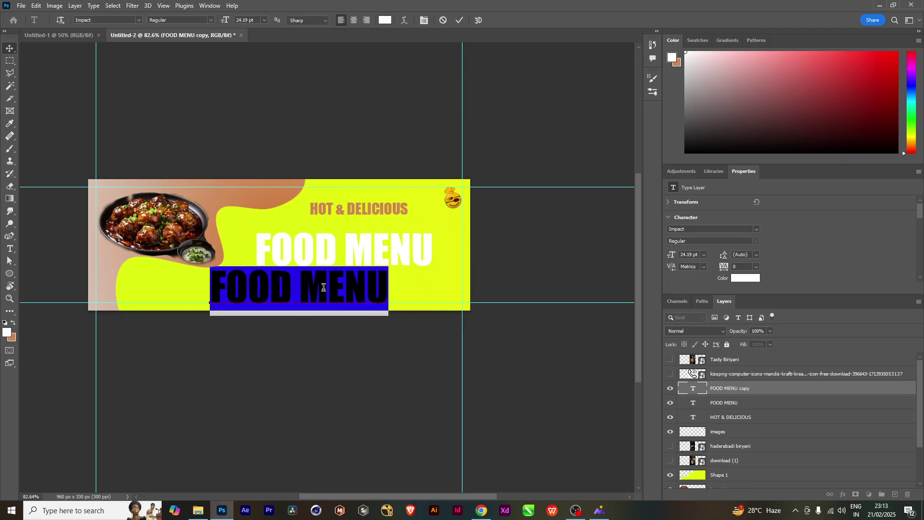
text(BEST)
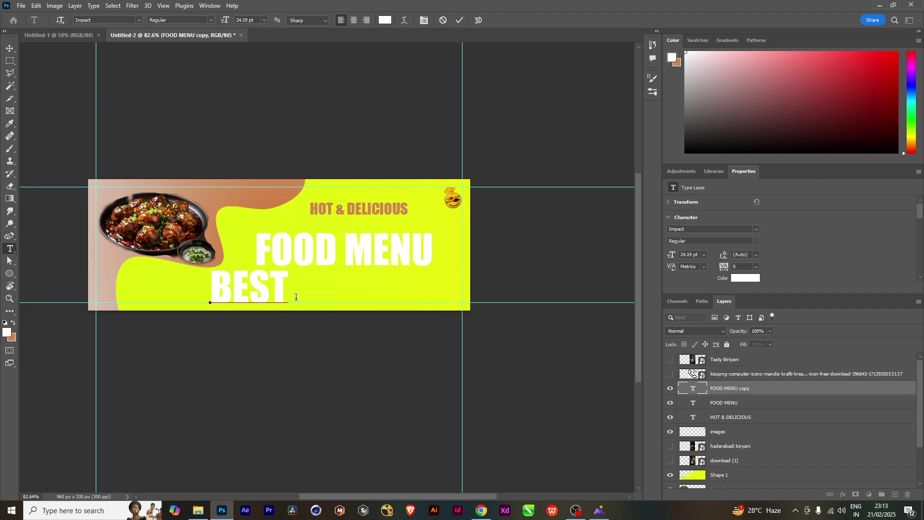
drag(296, 297, 205, 302)
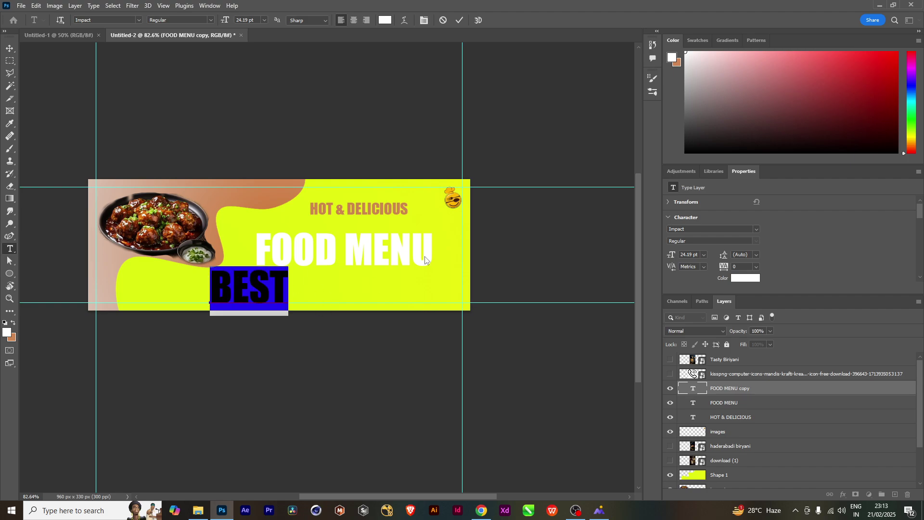
click(8, 334)
click(189, 224)
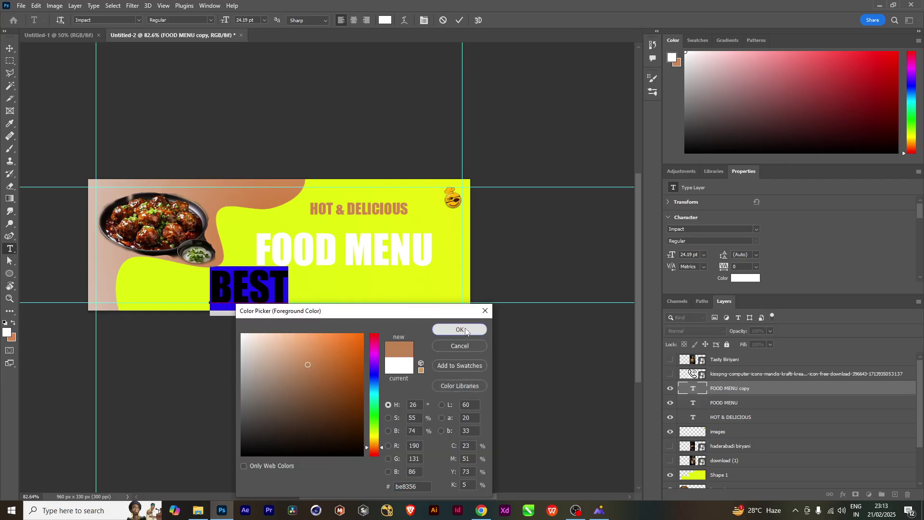
click(436, 329)
click(8, 49)
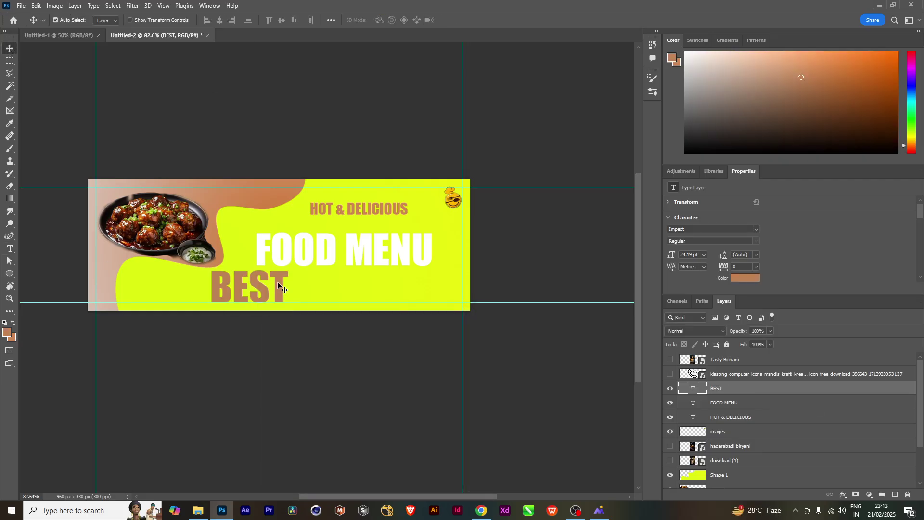
key(ctrl+t)
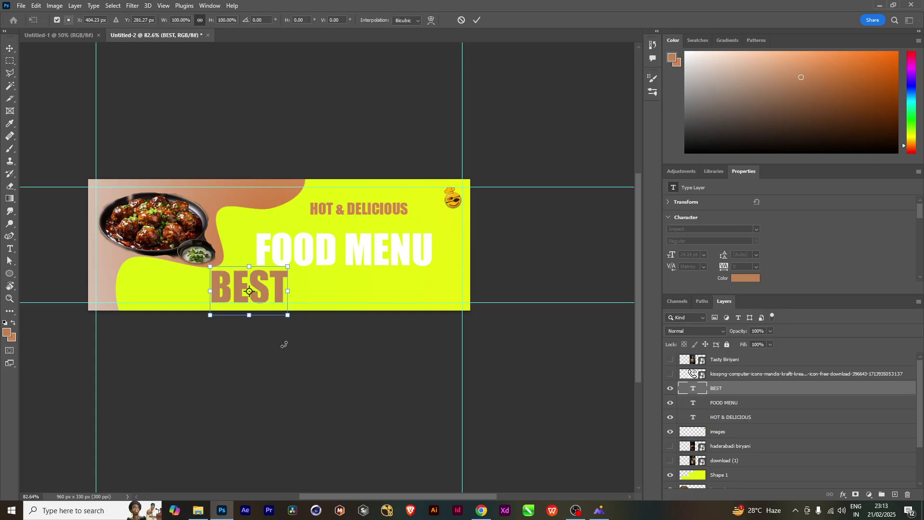
drag(288, 320, 347, 287)
key(Return)
Reword the copied BEST to DEALS and colour it bright orange
double_click(340, 284)
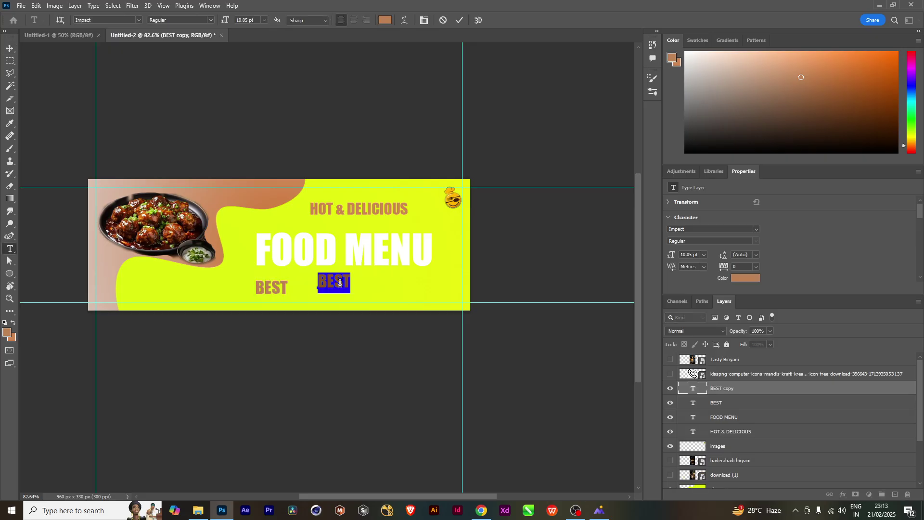
text(DEALS)
drag(356, 281, 255, 295)
click(12, 331)
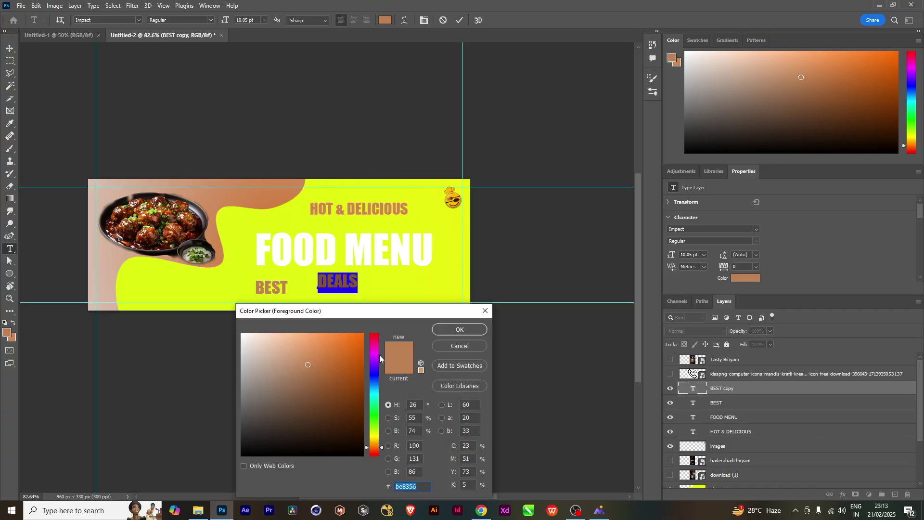
click(358, 337)
click(452, 330)
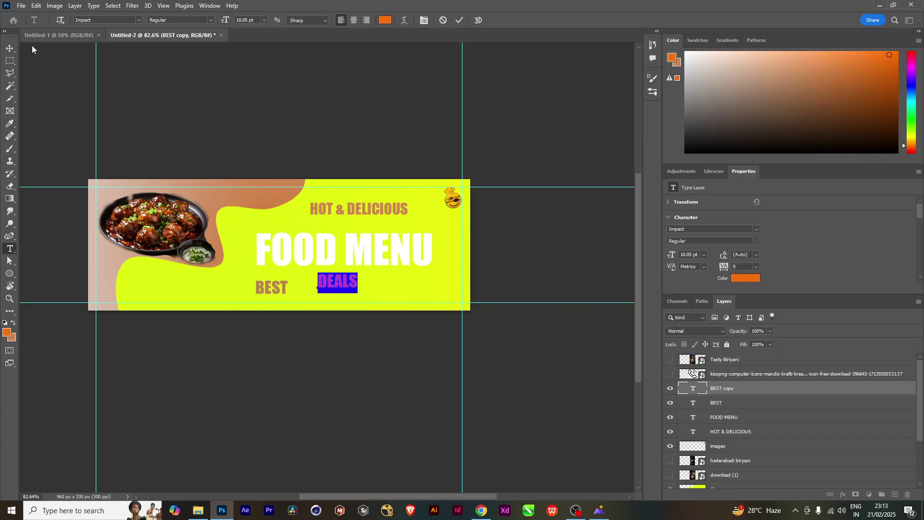
click(10, 49)
Arrange BEST and DEALS side by side, with DEALS enlarged and BEST smaller
drag(355, 282, 371, 282)
drag(274, 289, 301, 282)
drag(356, 288, 372, 298)
key(ctrl+t)
key(Return)
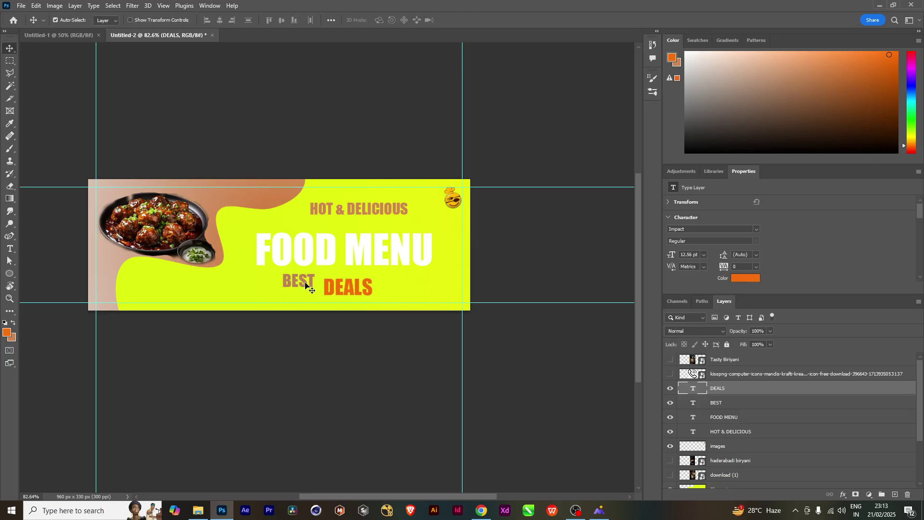
drag(306, 285, 307, 294)
key(ctrl+t)
key(Return)
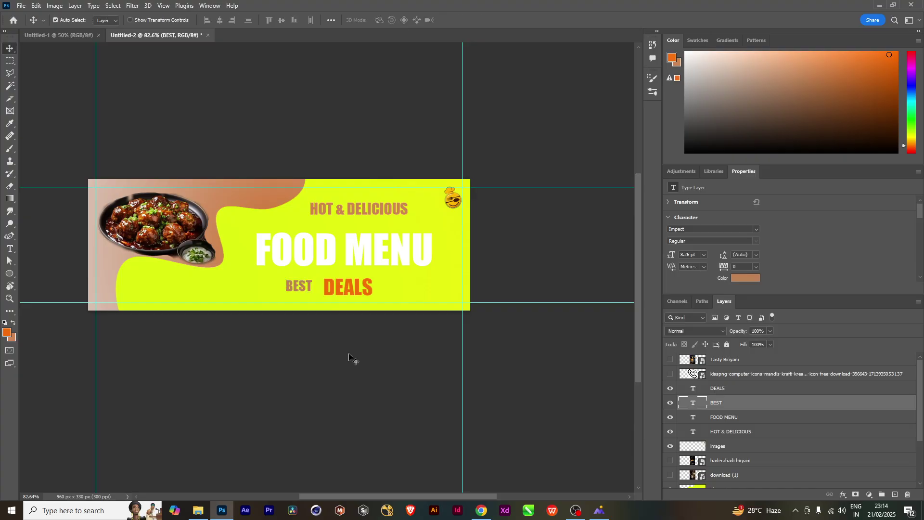
key(Right)
key(Right)
key(Right)
key(Right)
key(Right)
key(Right)
key(Right)
key(Right)
key(Right)
key(Right)
key(Right)
key(Right)
Recolour the FOOD MENU text dark grey
double_click(404, 260)
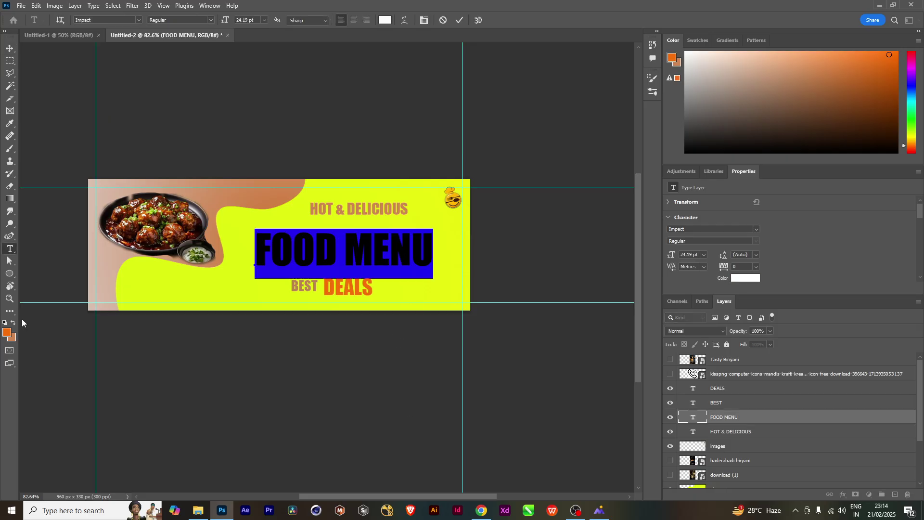
click(7, 333)
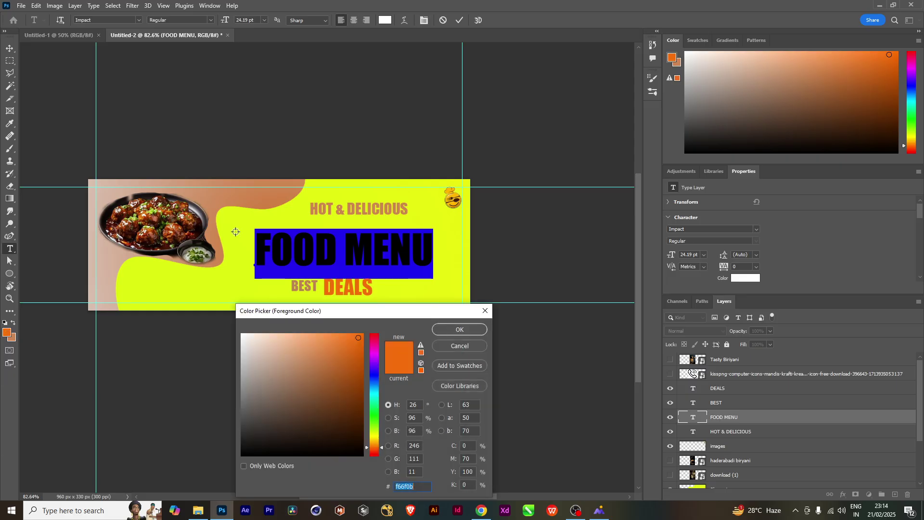
click(204, 216)
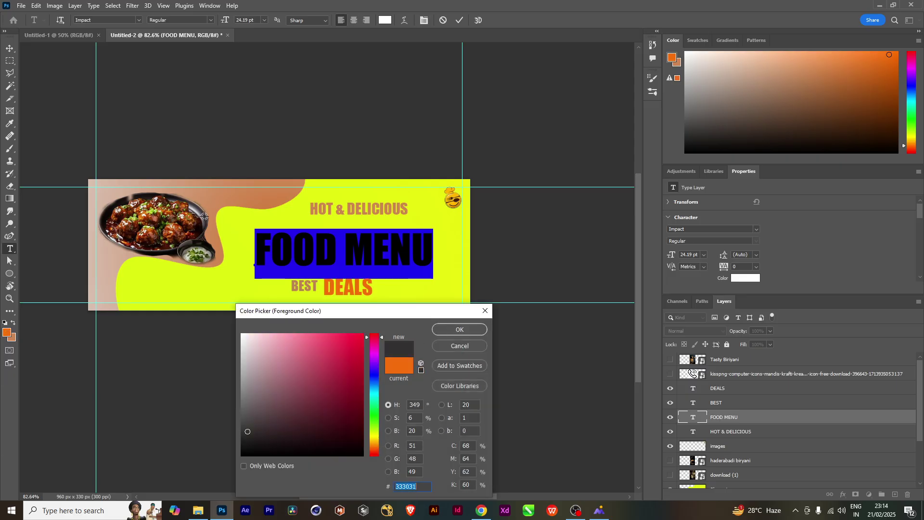
click(460, 330)
click(10, 48)
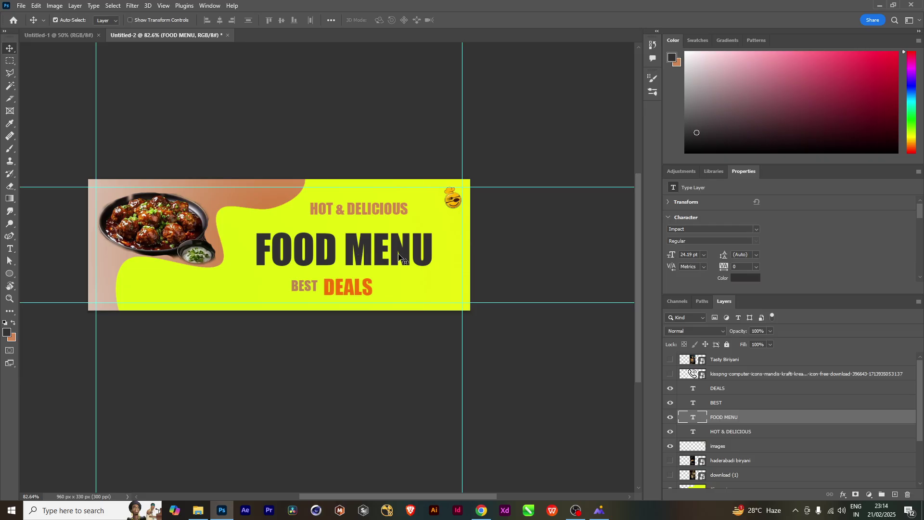
Change the BEST text colour to dark
click(315, 290)
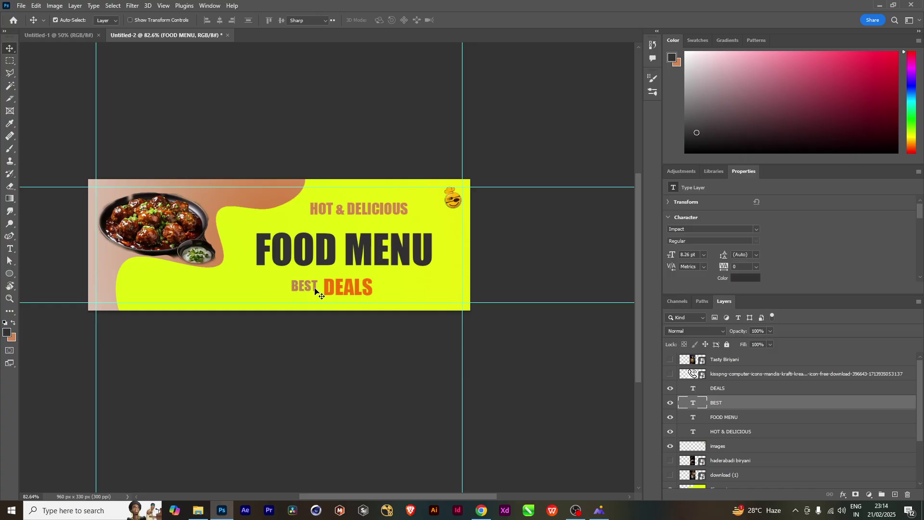
double_click(315, 290)
click(14, 323)
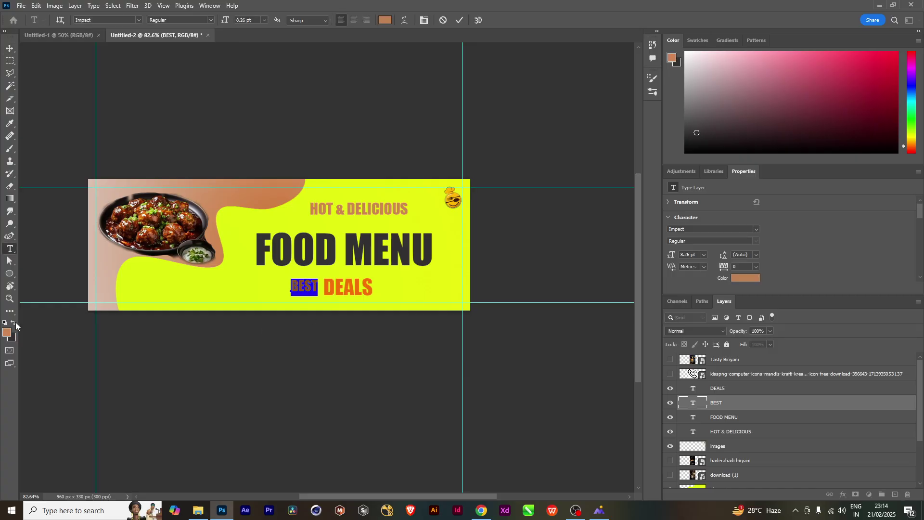
click(10, 48)
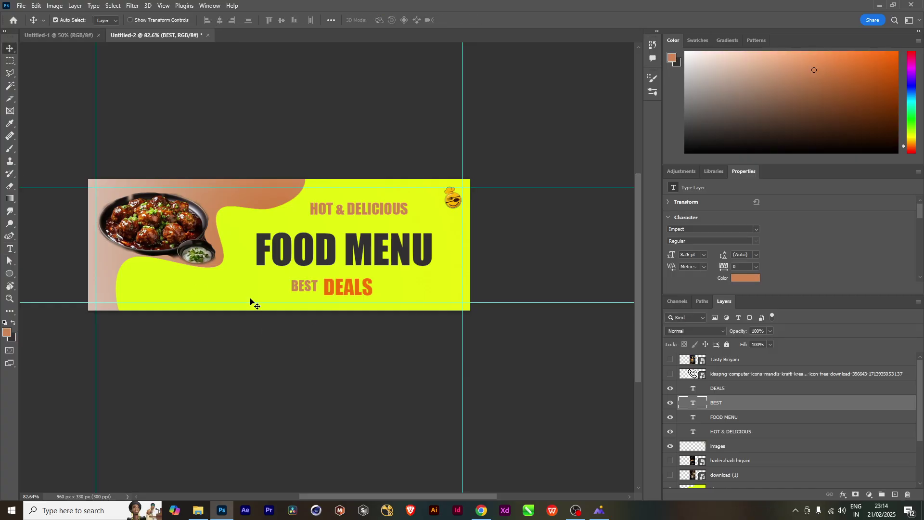
double_click(315, 290)
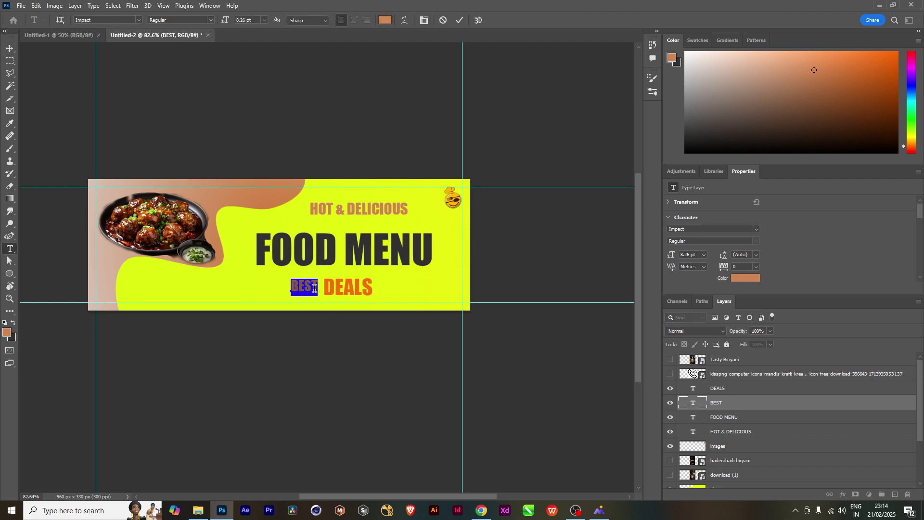
click(16, 326)
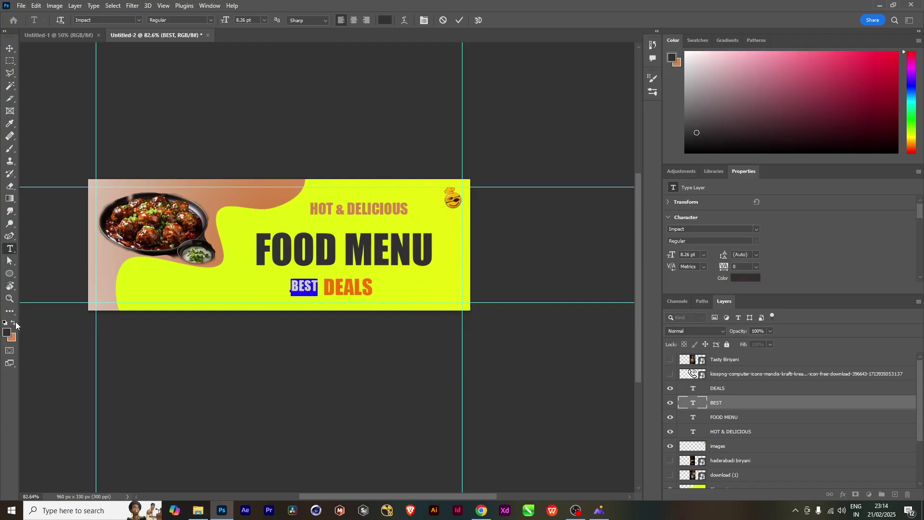
click(8, 48)
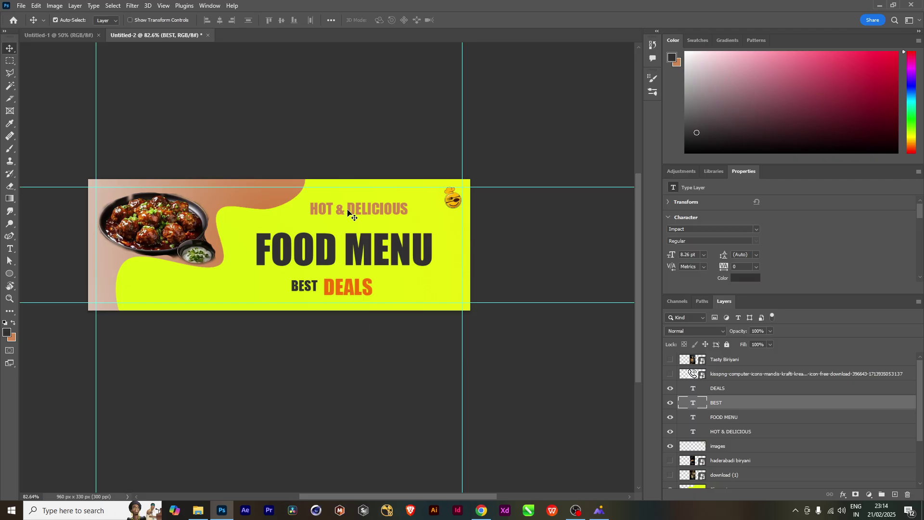
Move HOT & DELICIOUS lower and colour it dark brown sampled from the food photo
drag(348, 213, 343, 221)
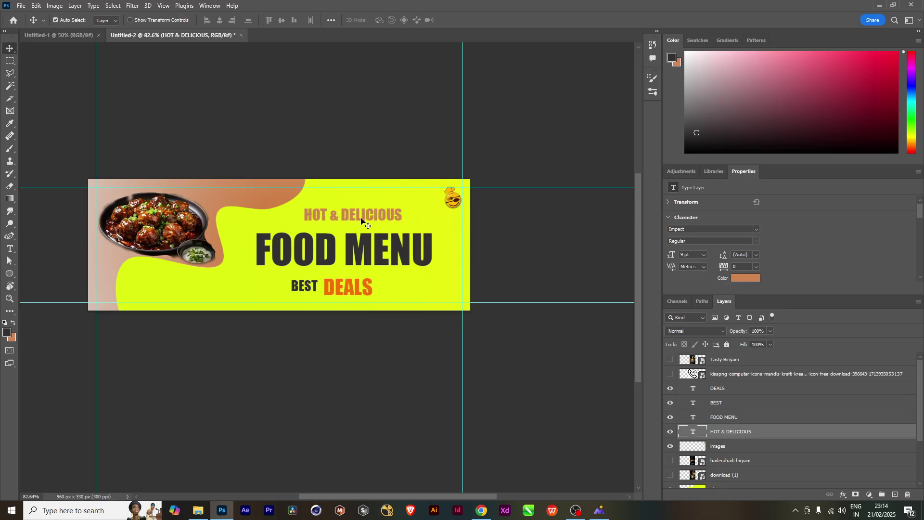
double_click(364, 221)
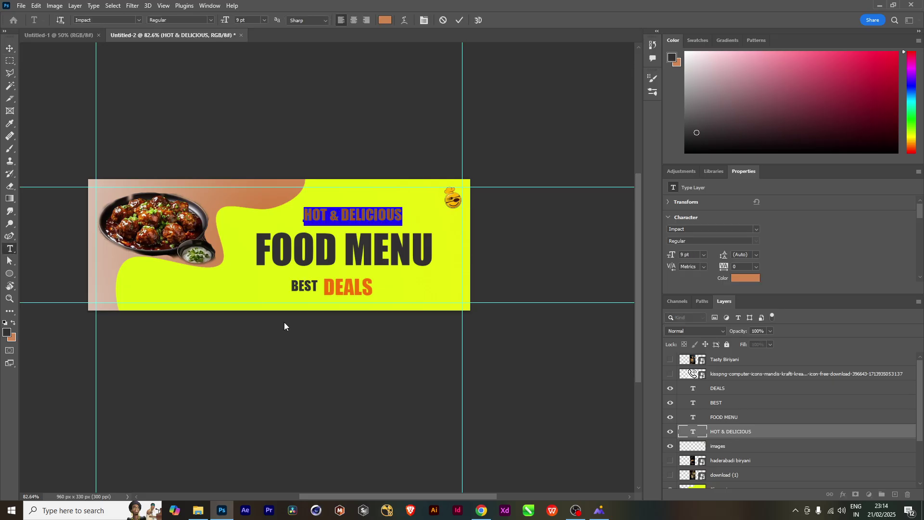
click(6, 337)
click(165, 248)
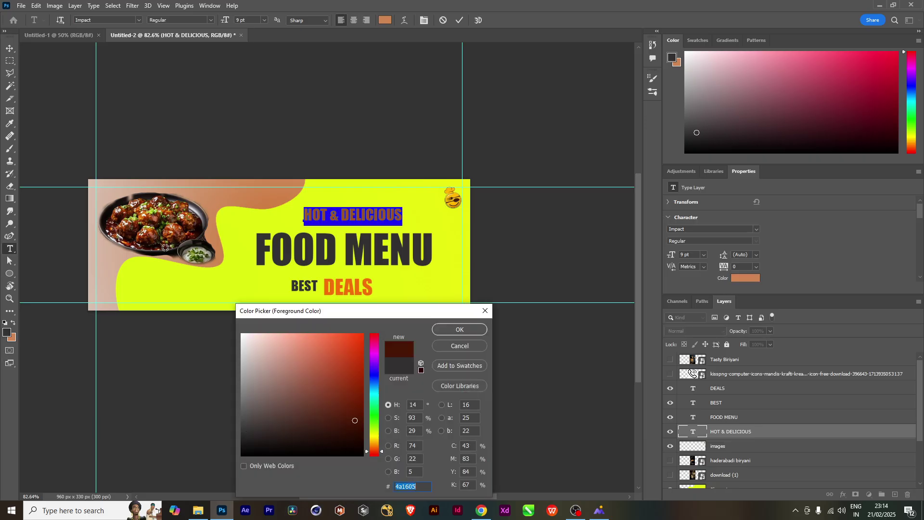
click(455, 329)
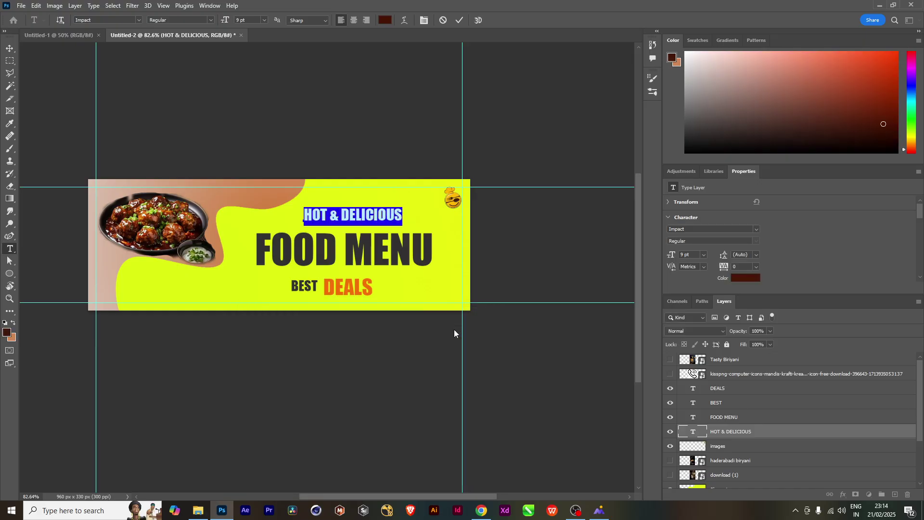
click(9, 48)
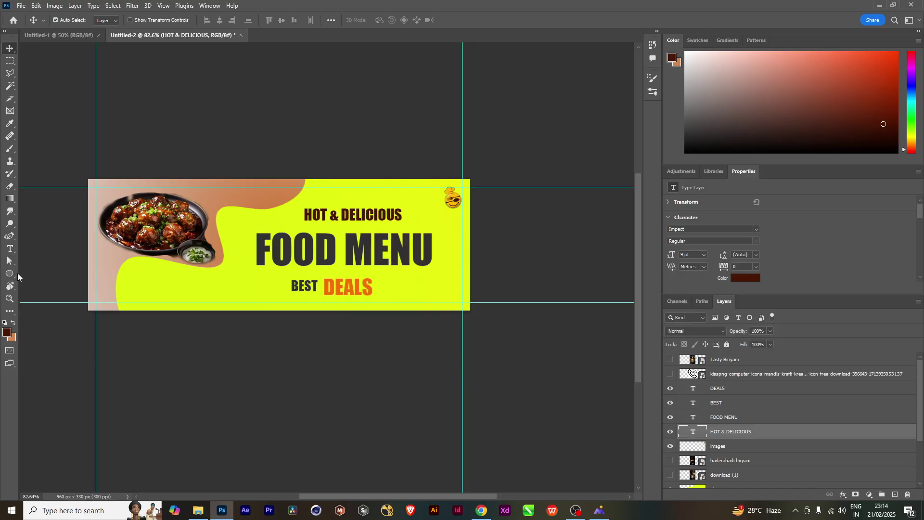
Draw a 137 × 56 px rectangle framing the word DEALS
click(10, 274)
click(33, 278)
key(shift+u)
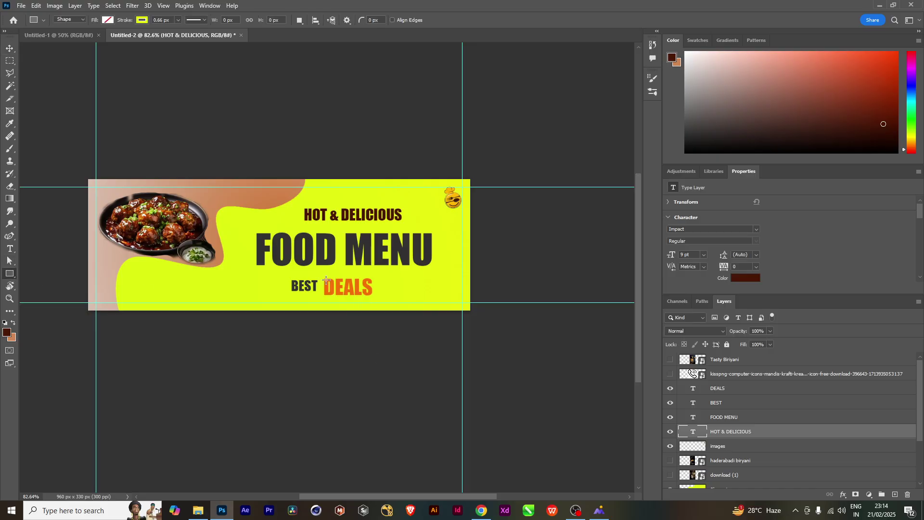
drag(321, 276, 375, 297)
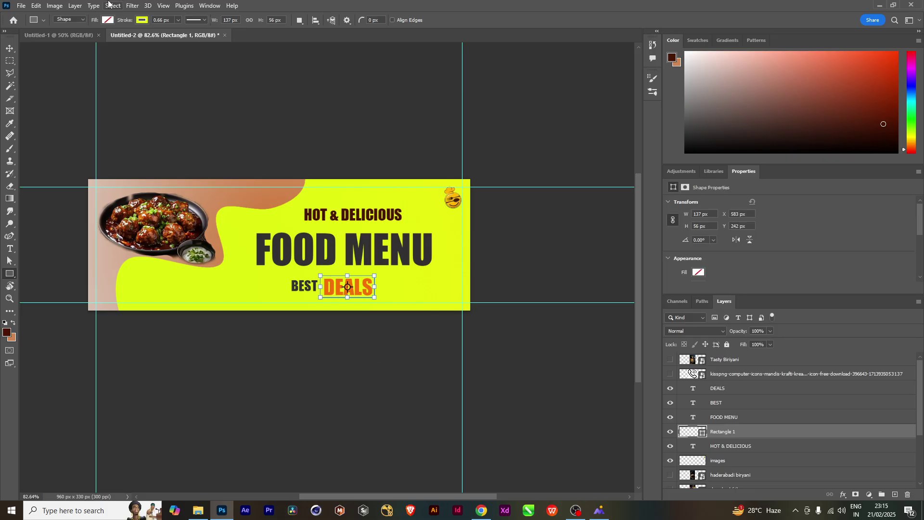
Give Rectangle 1 no stroke and a white fill
click(142, 21)
click(87, 40)
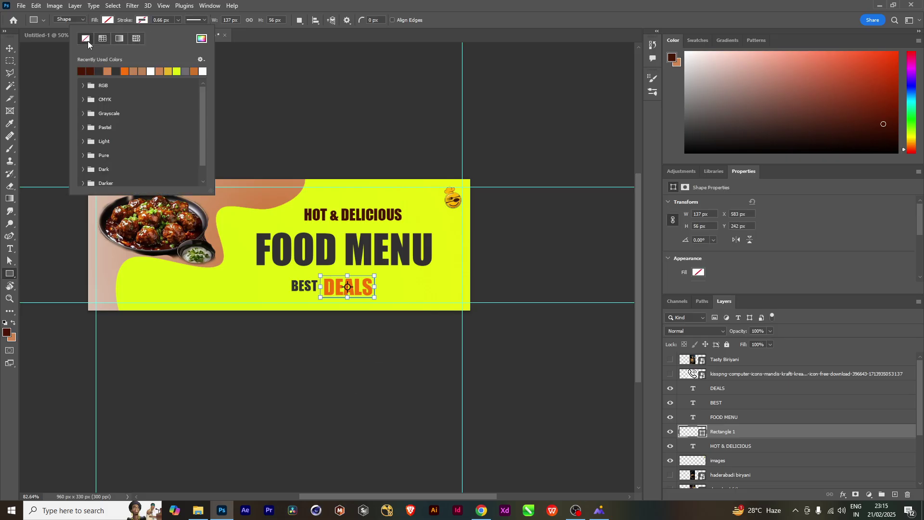
click(110, 20)
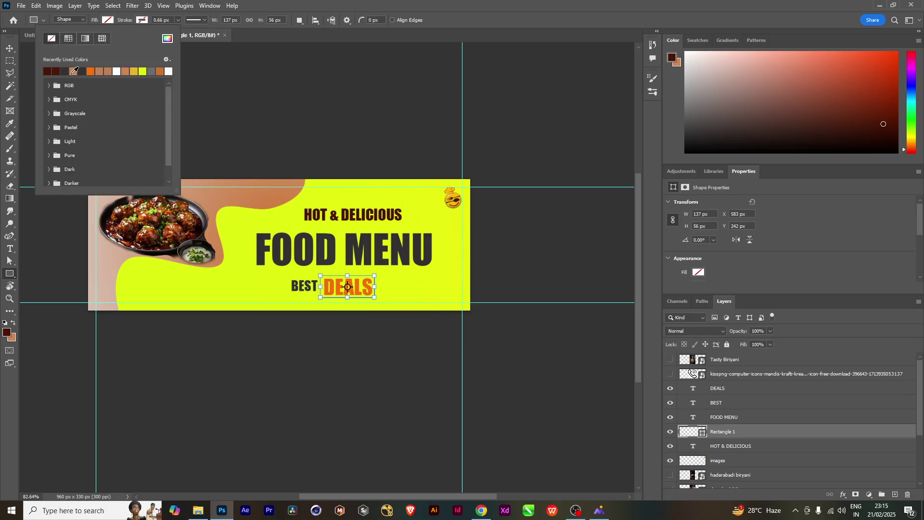
click(66, 40)
click(117, 71)
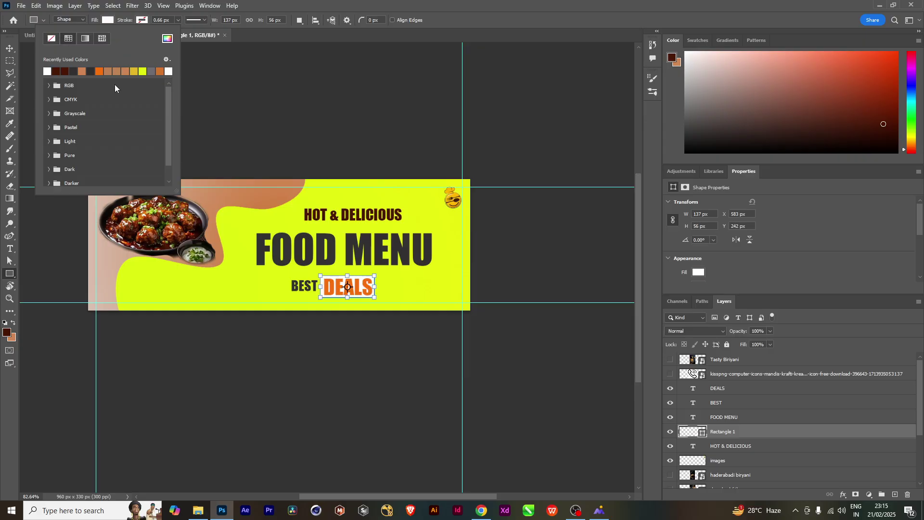
click(9, 48)
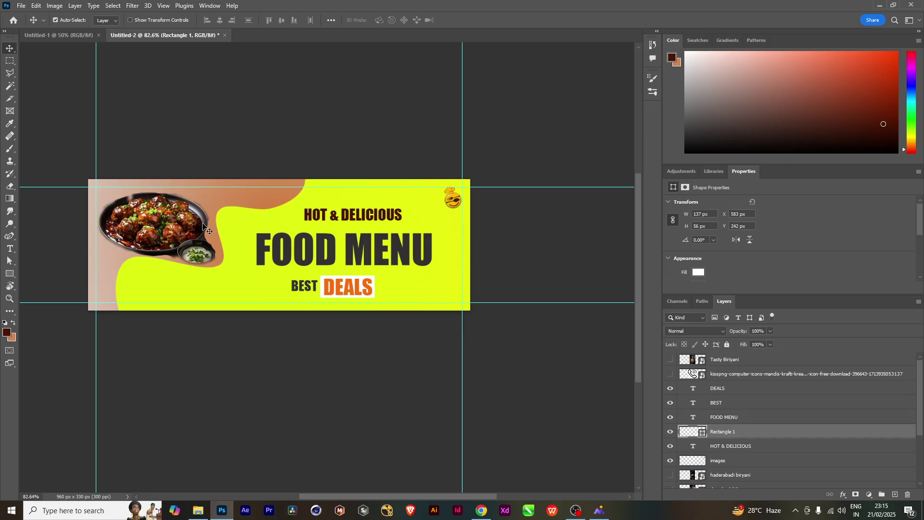
Enable a Drop Shadow on the food photo layer and set its colour to near black
click(176, 227)
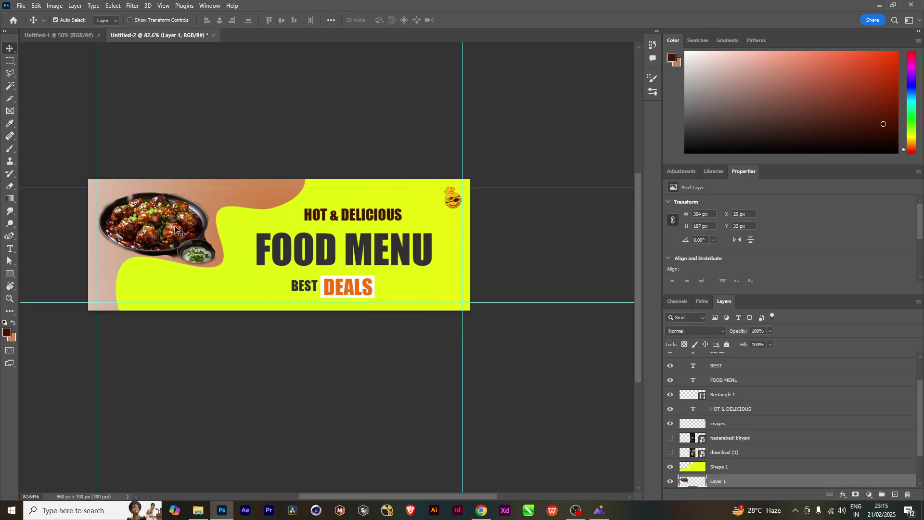
double_click(819, 481)
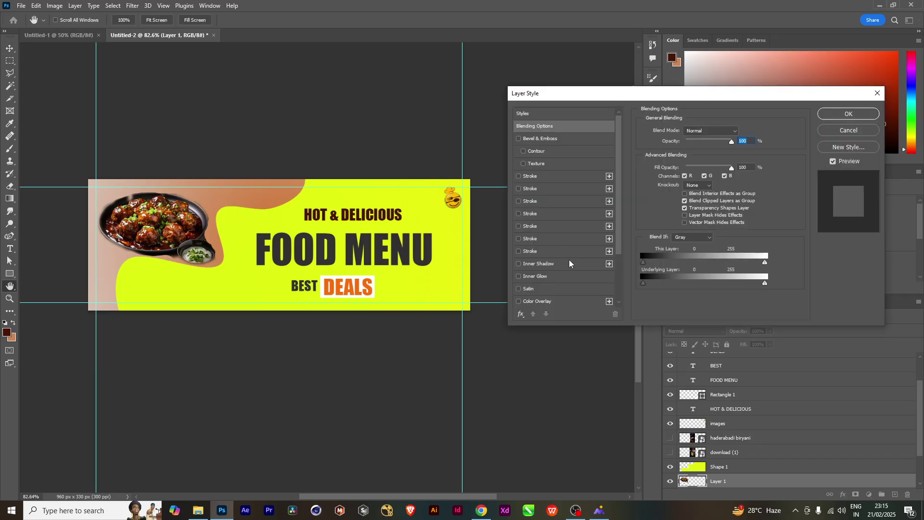
scroll(601, 279, down, 3)
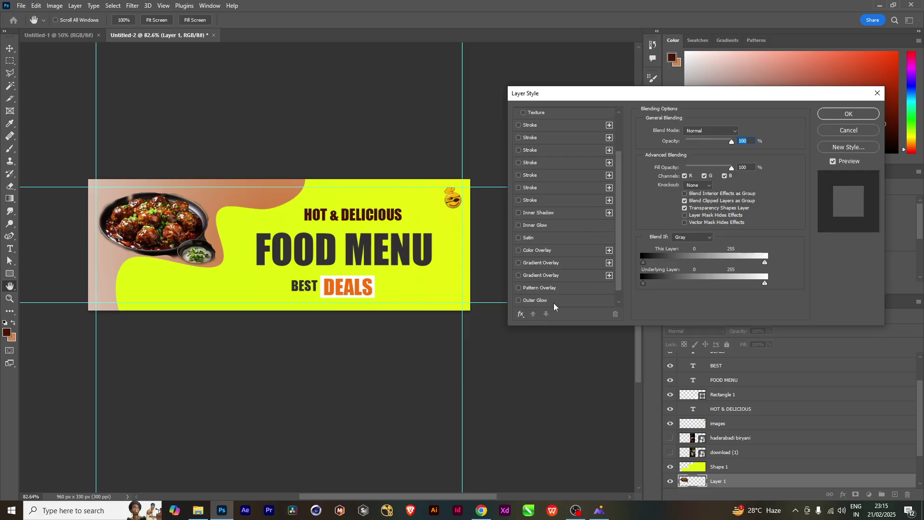
click(538, 301)
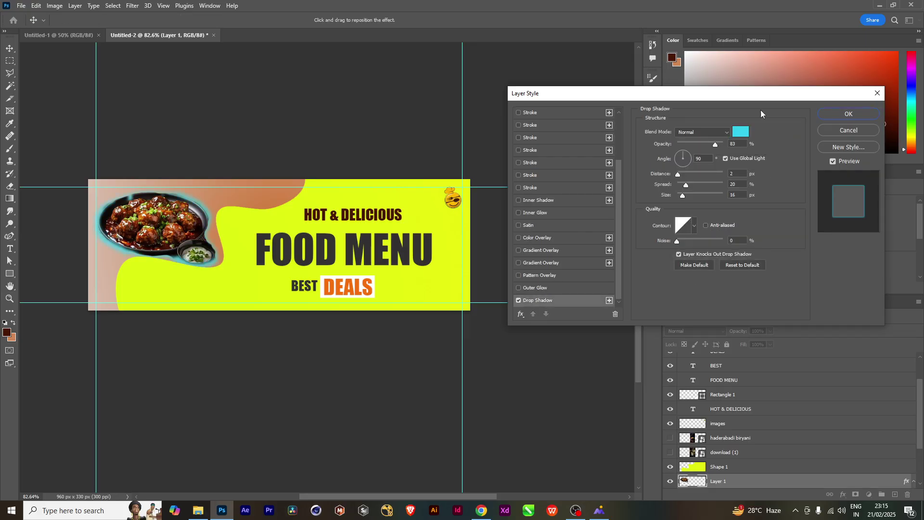
click(741, 132)
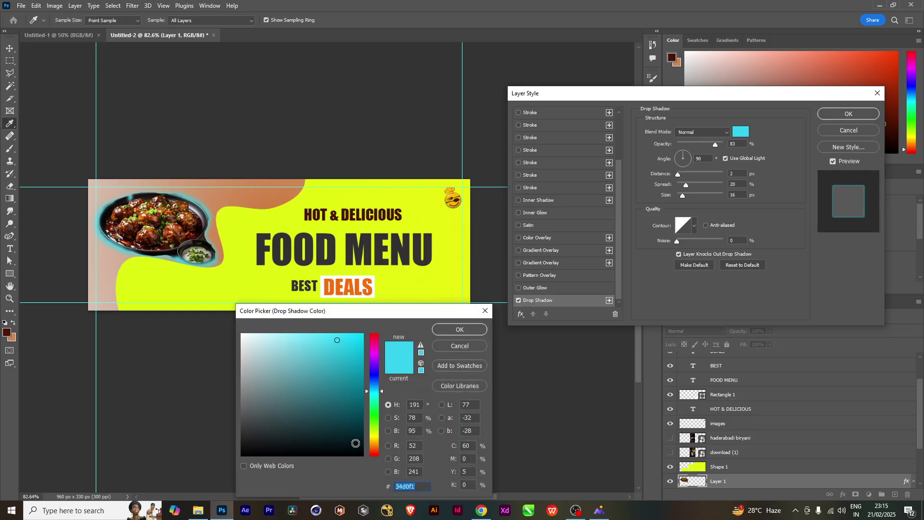
drag(356, 443, 362, 454)
click(447, 331)
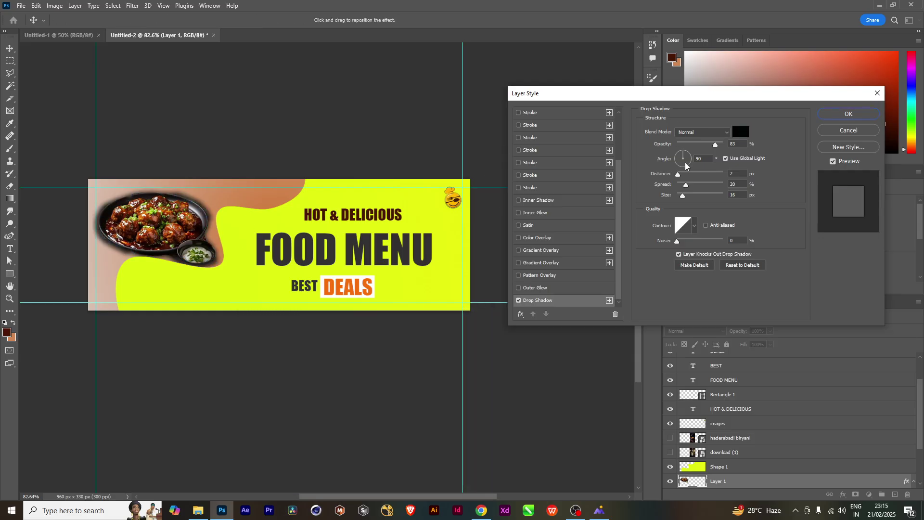
Set the shadow to about 35% opacity, 9 px distance and 6 px size, then apply it
drag(709, 145, 704, 145)
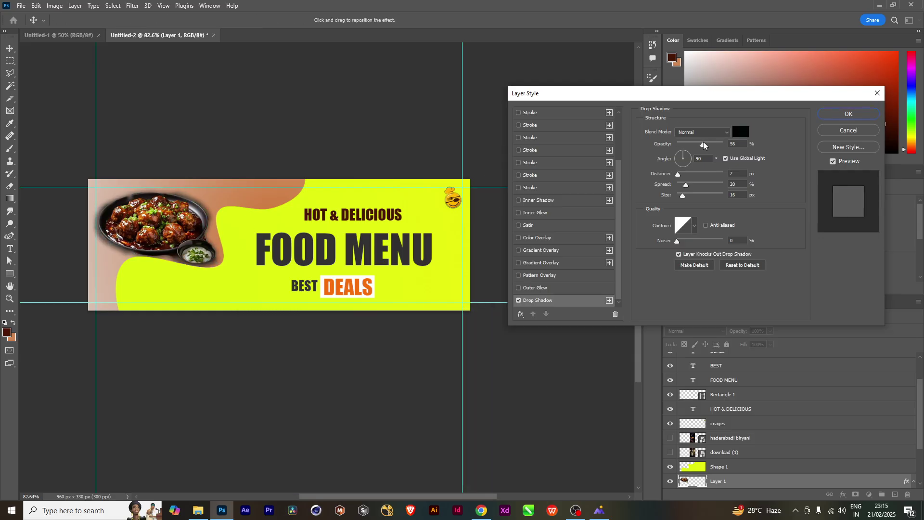
drag(678, 174, 681, 194)
click(684, 174)
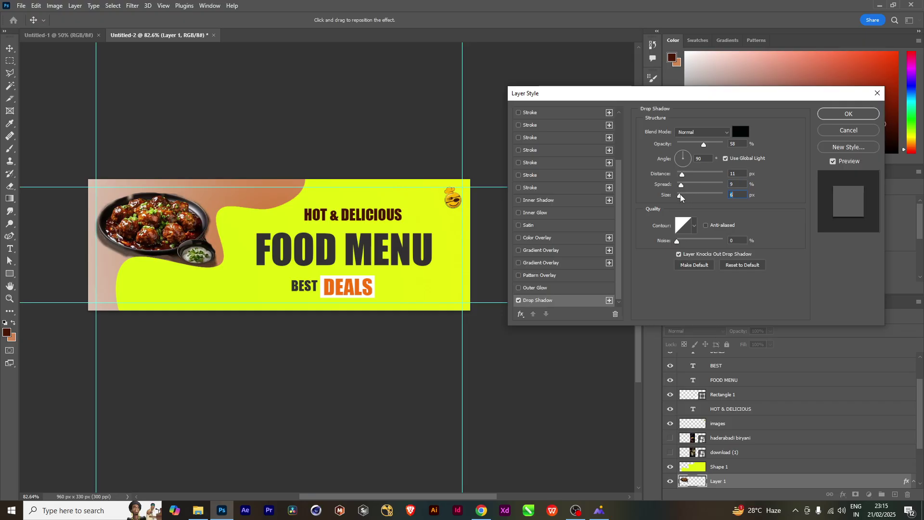
drag(704, 146, 693, 146)
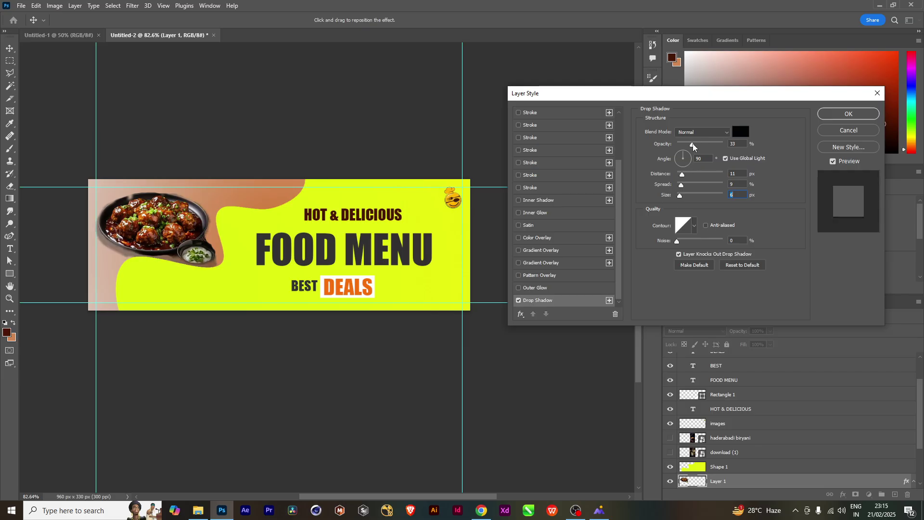
click(694, 145)
drag(683, 177, 680, 178)
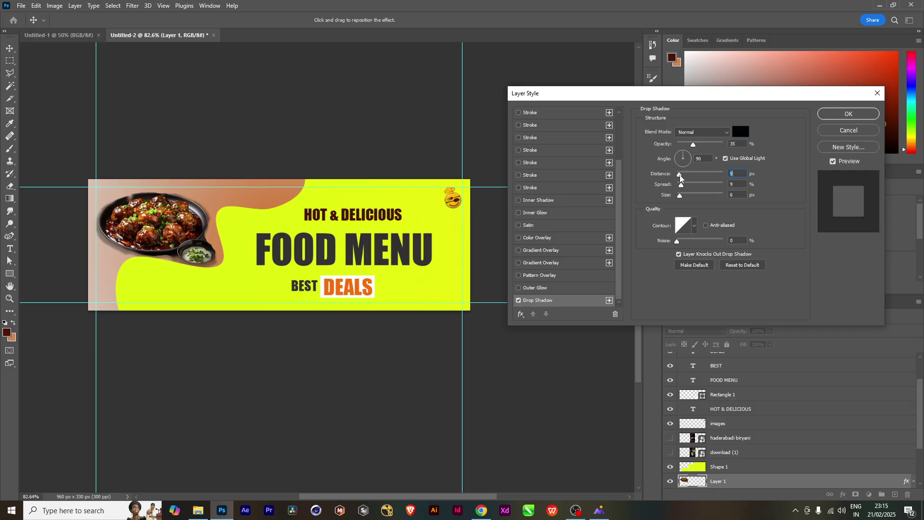
click(851, 116)
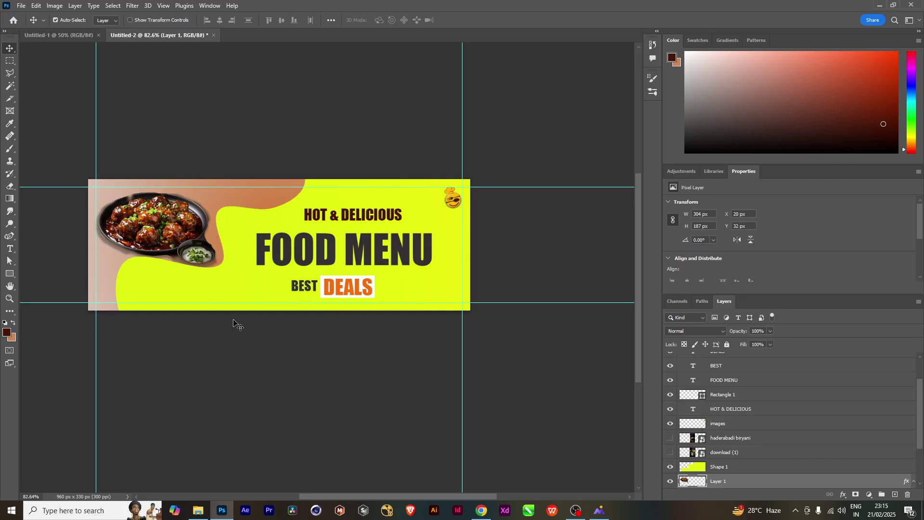
key(t)
click(206, 295)
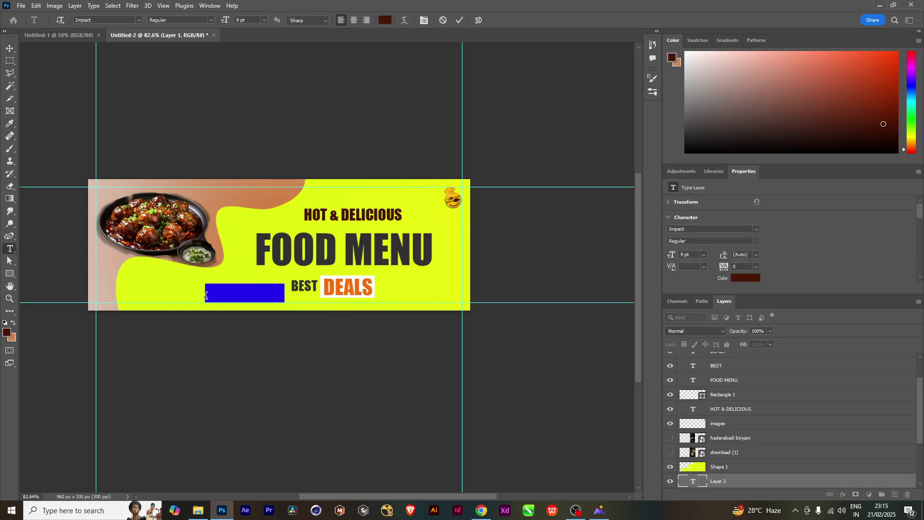
key(BackSpace)
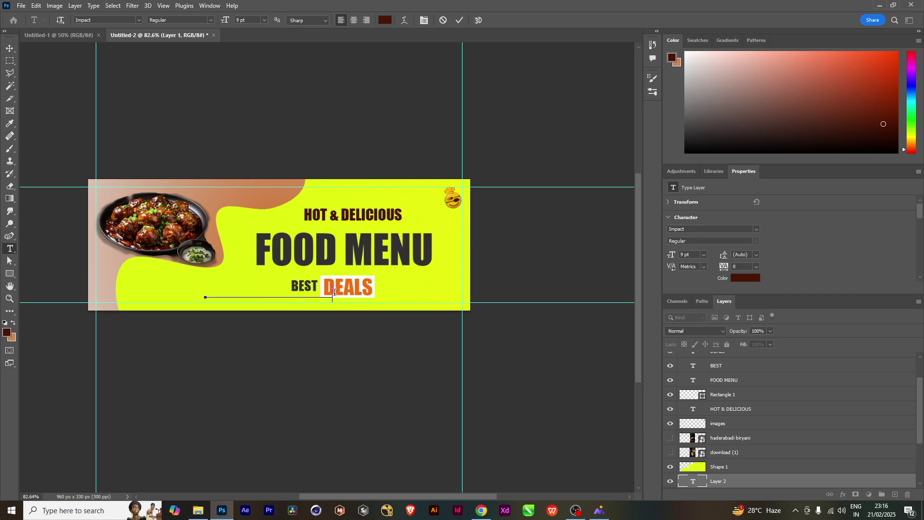
drag(332, 295, 205, 296)
click(7, 332)
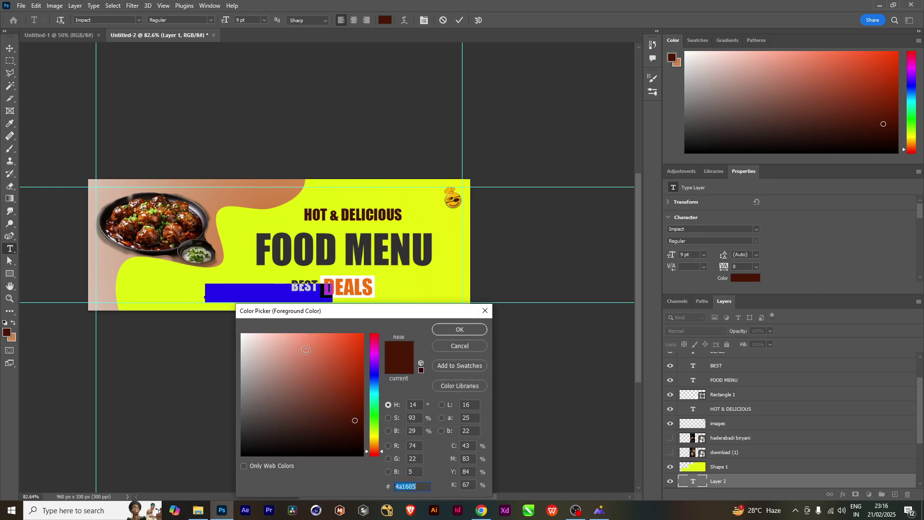
text(ffffff)
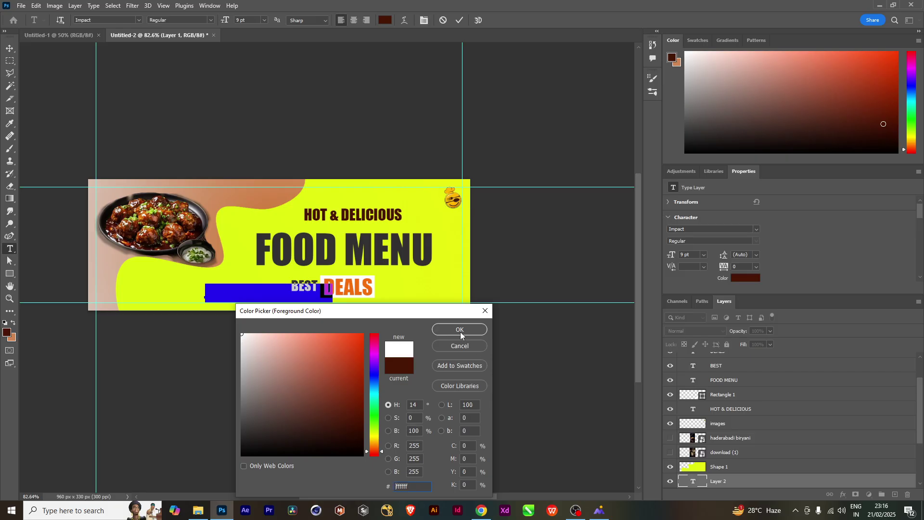
click(460, 331)
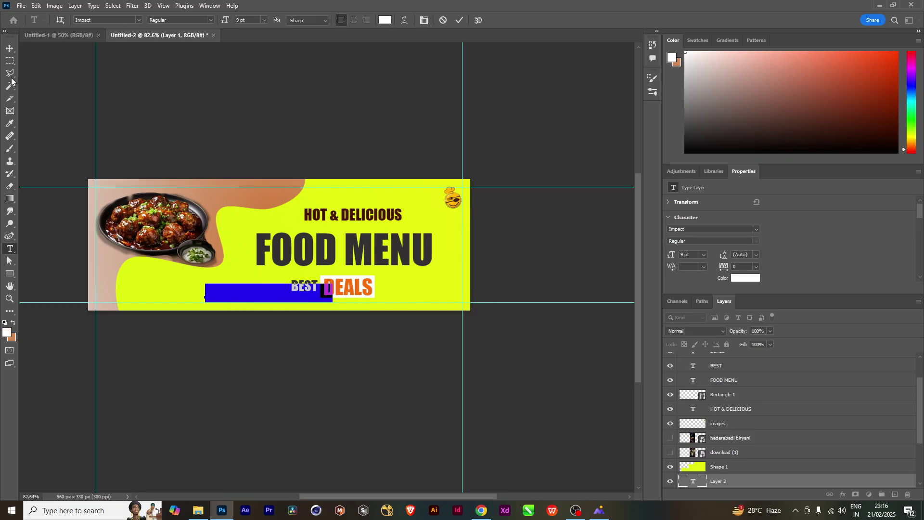
click(10, 48)
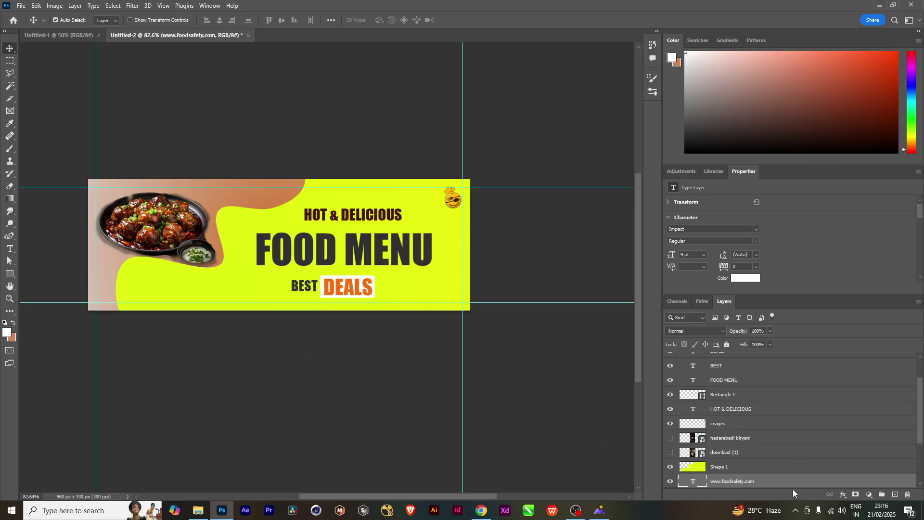
drag(772, 484, 764, 355)
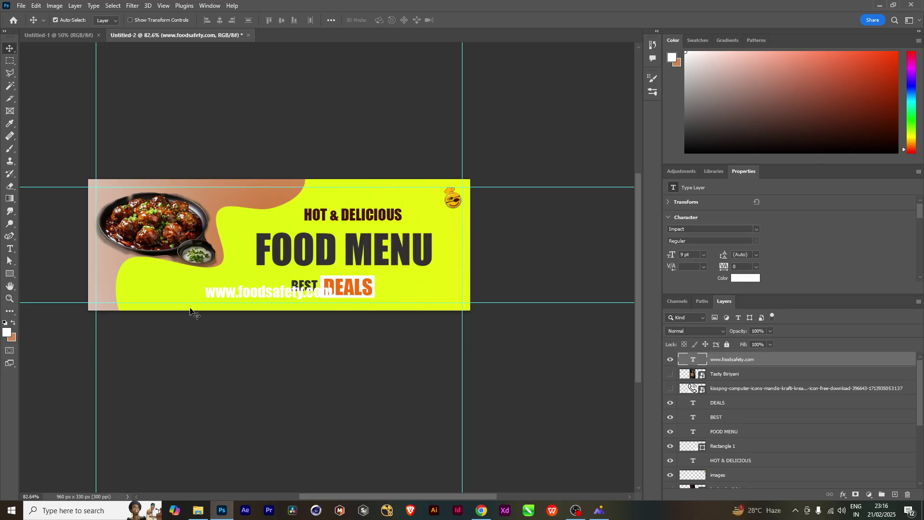
Recolour the URL text with the dark brown sampled from HOT & DELICIOUS
double_click(229, 296)
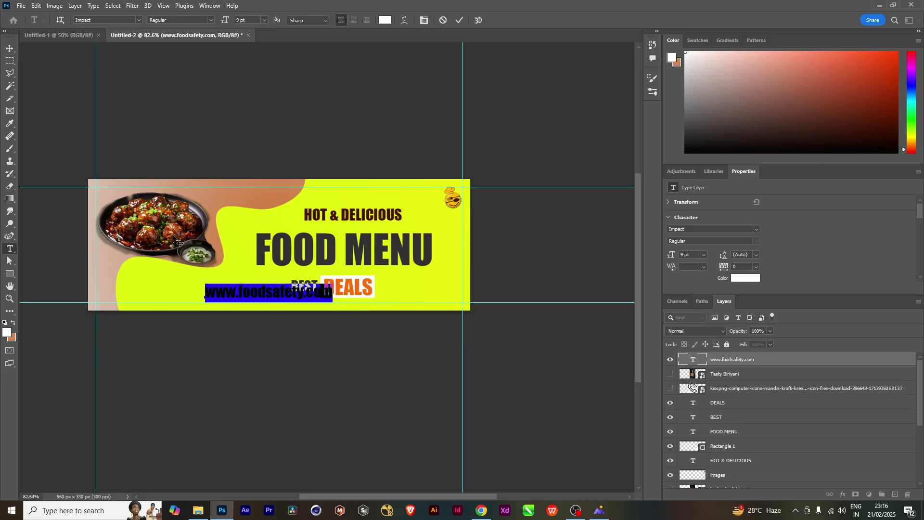
click(7, 331)
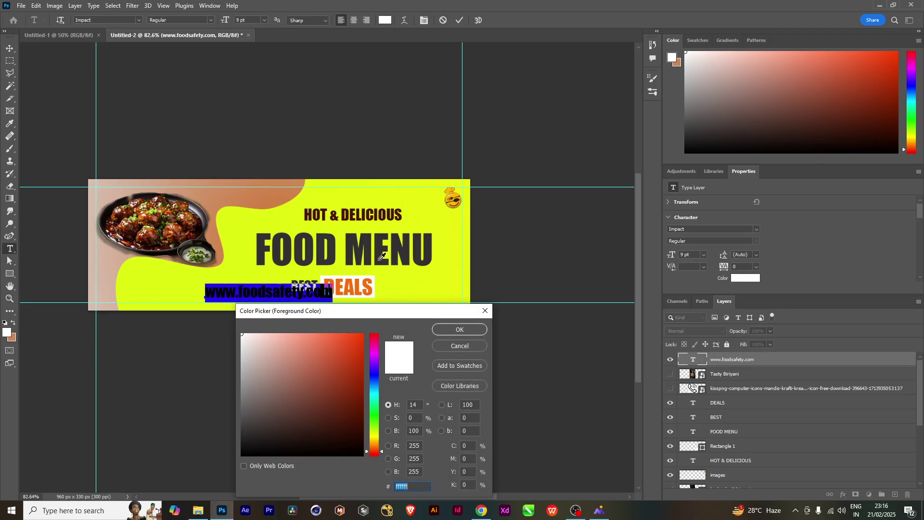
click(371, 212)
click(450, 328)
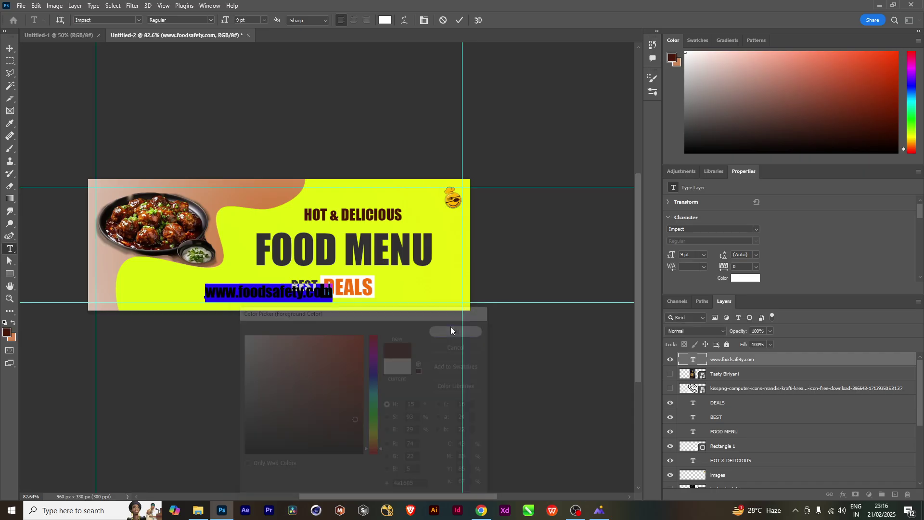
click(10, 48)
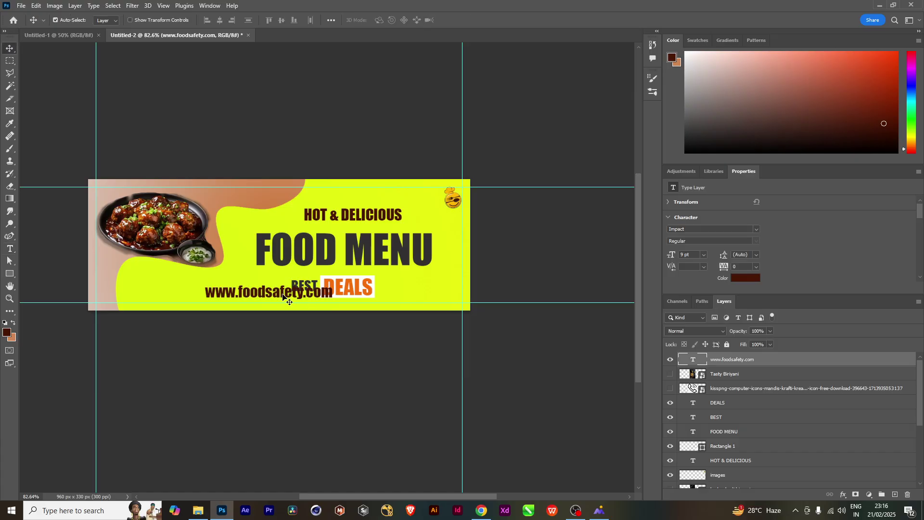
Move the URL text left, scale it down and nudge it up into the bottom-left corner
drag(286, 295, 227, 296)
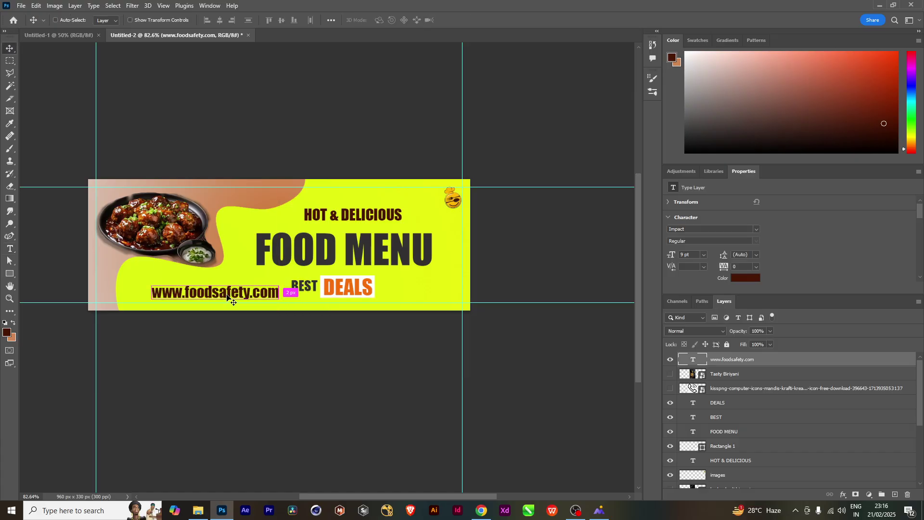
key(ctrl+t)
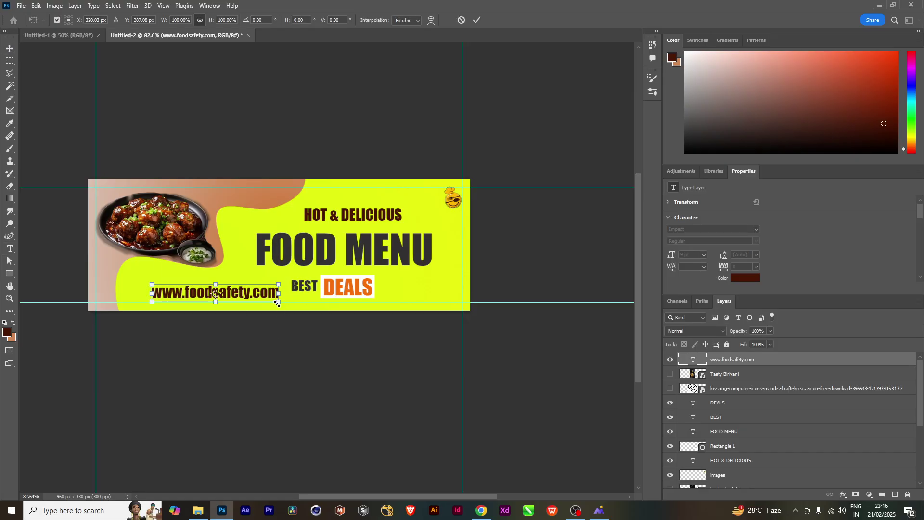
drag(277, 303, 149, 304)
key(Return)
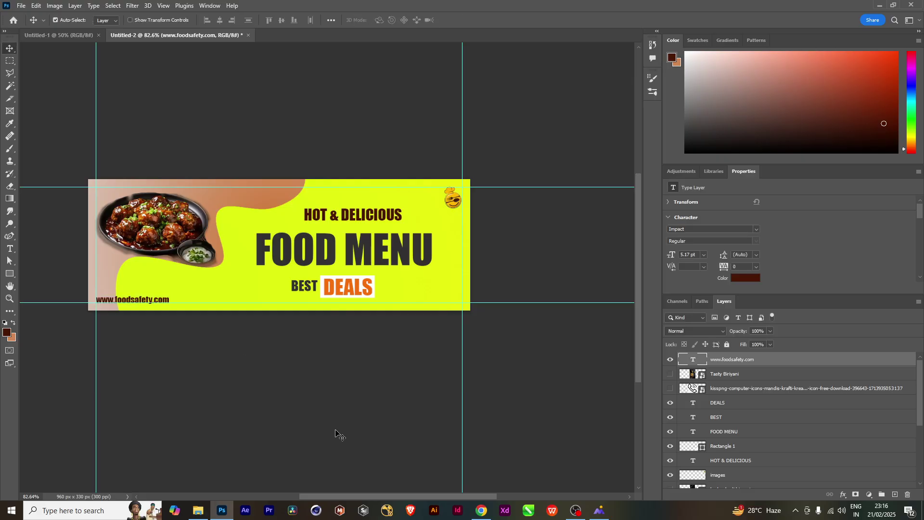
key(Up)
key(Up)
key(Up)
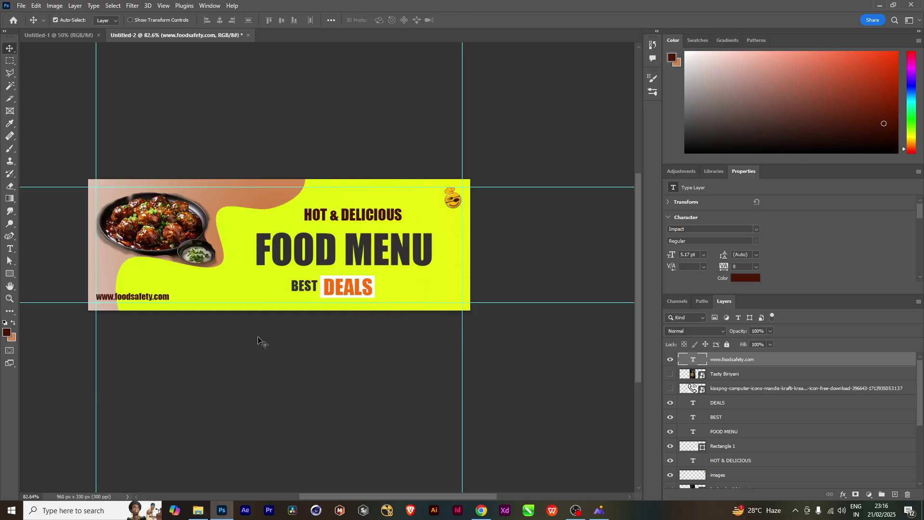
click(716, 393)
Rasterize the phone icon layer and delete all its checkered background areas with the Magic Wand
click(670, 389)
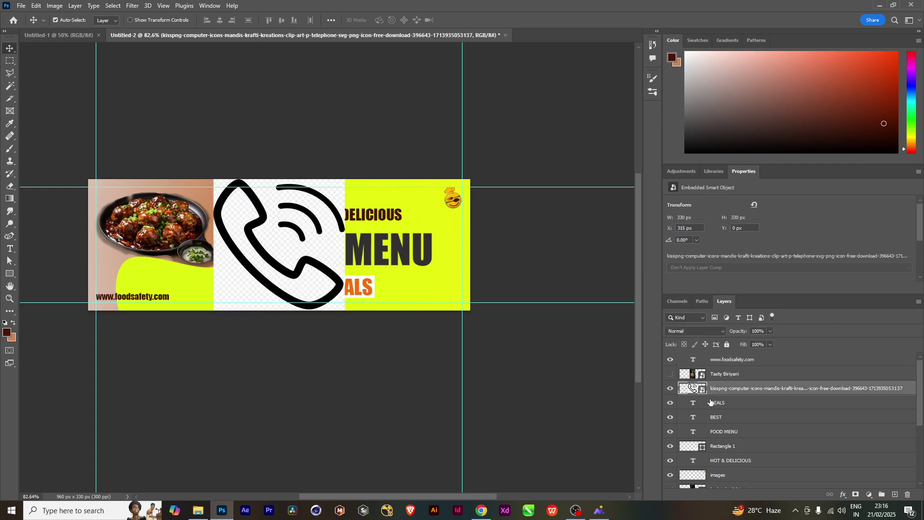
right_click(737, 393)
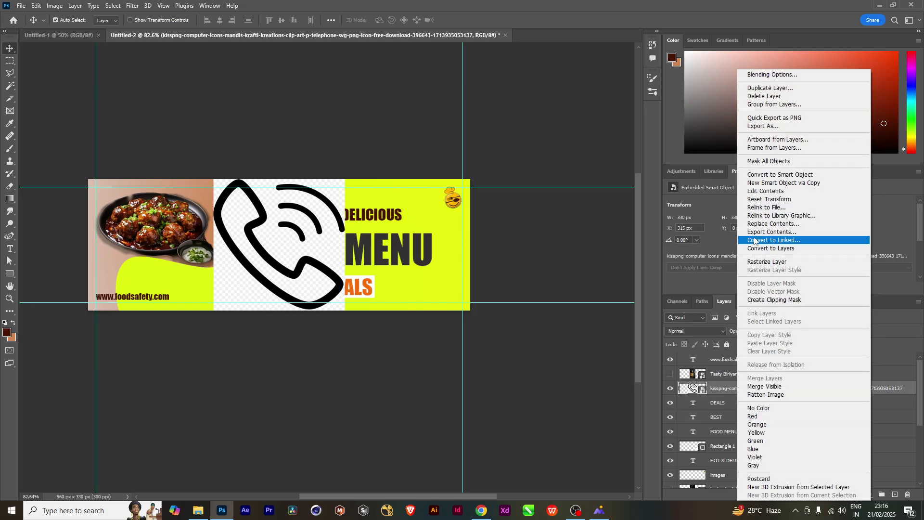
click(761, 264)
key(w)
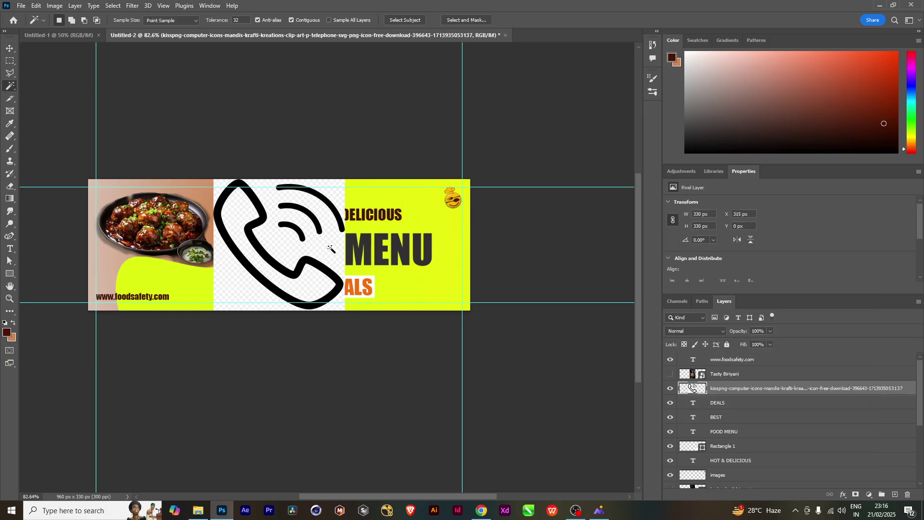
click(334, 261)
key(Delete)
click(316, 282)
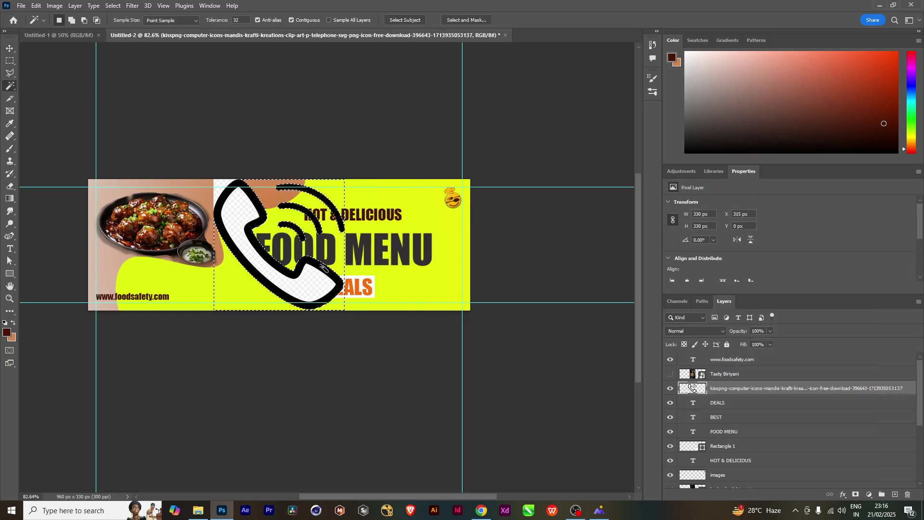
key(Delete)
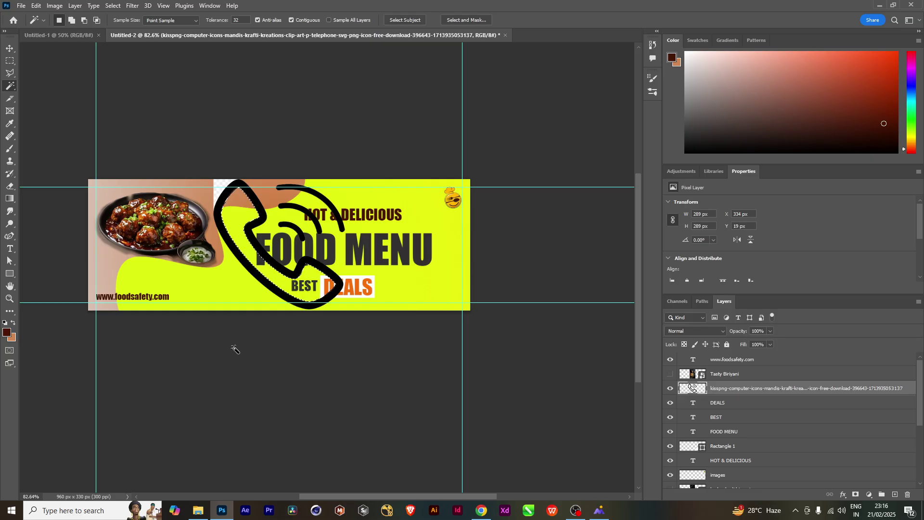
click(226, 189)
key(Delete)
key(ctrl+d)
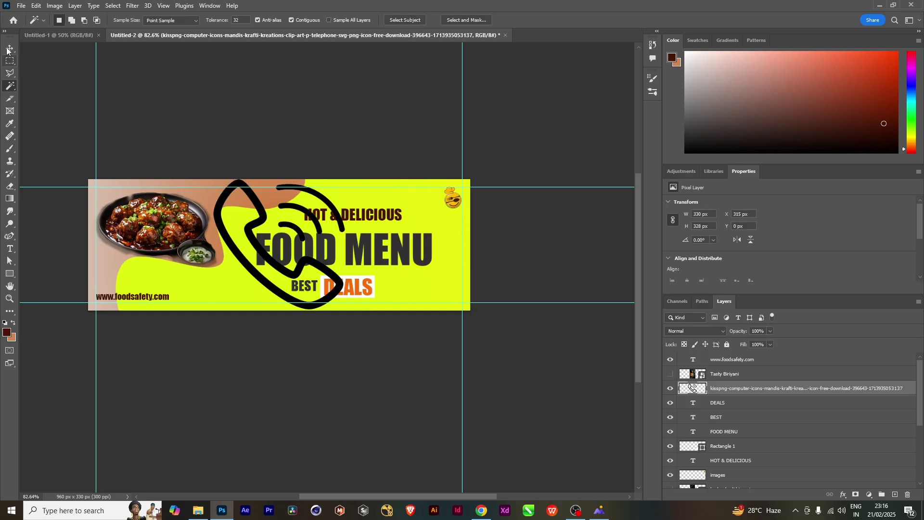
Shrink the phone icon to about 40 px and move it down-left above the URL
key(ctrl+t)
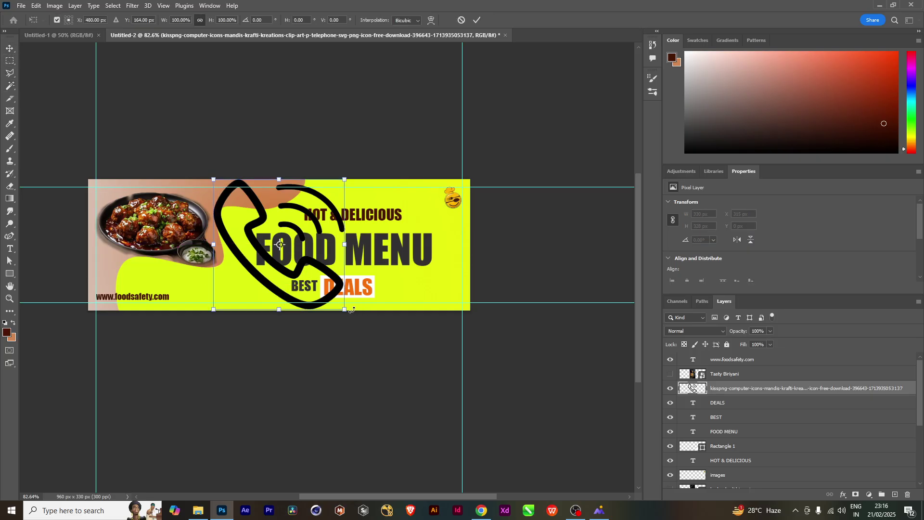
drag(345, 309, 280, 245)
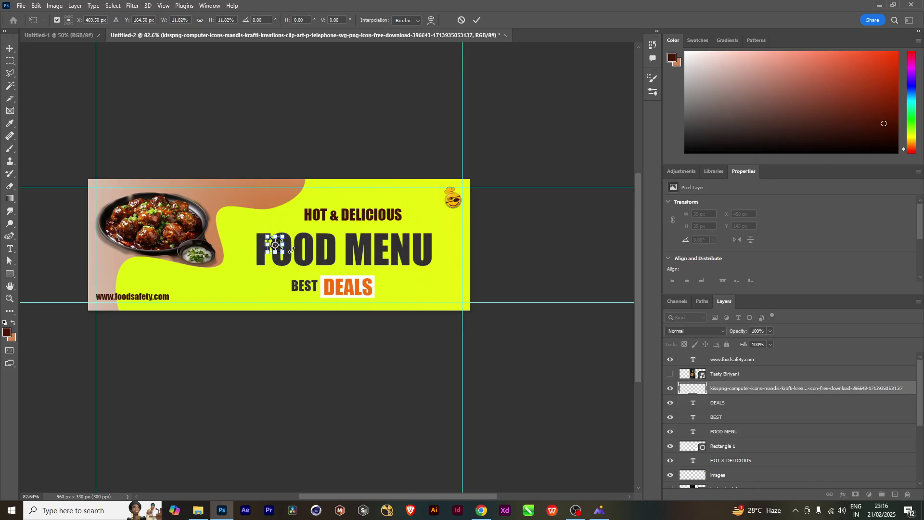
key(shift+Left)
key(shift+Left)
key(shift+Left)
key(shift+Left)
key(shift+Left)
key(shift+Left)
key(shift+Left)
key(shift+Left)
key(shift+Left)
key(shift+Left)
key(shift+Left)
key(shift+Left)
key(shift+Left)
key(shift+Left)
key(shift+Left)
key(shift+Left)
key(shift+Left)
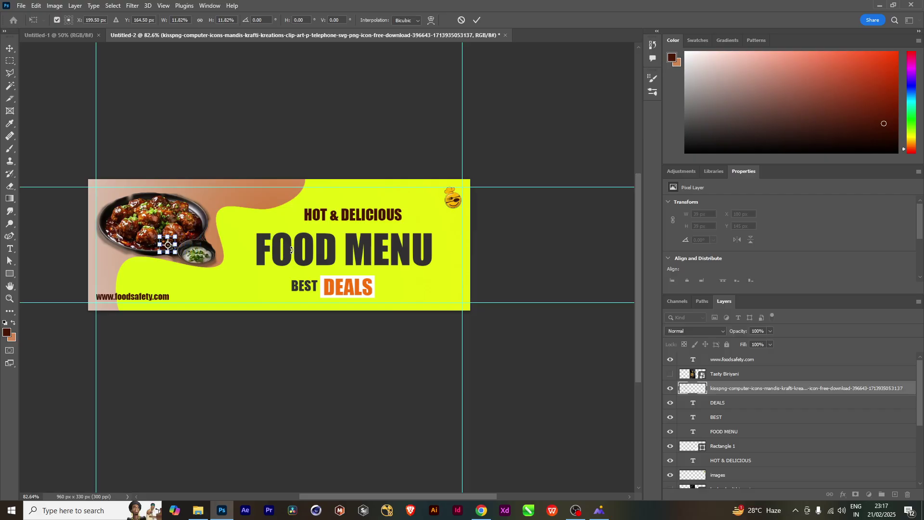
key(shift+Left)
key(shift+Left)
key(shift+Left)
key(shift+Left)
key(shift+Left)
key(shift+Left)
key(shift+Down)
key(shift+Down)
key(shift+Down)
key(shift+Down)
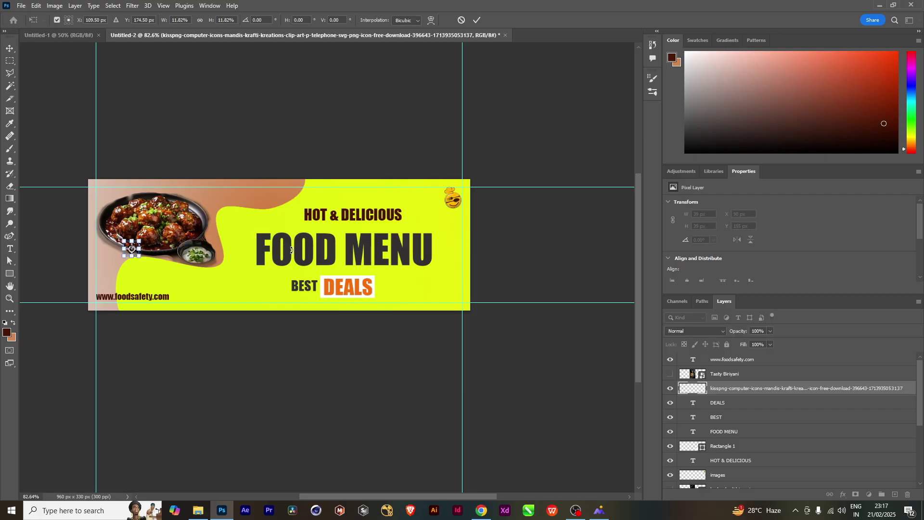
key(shift+Down)
key(shift+Down)
key(shift+Down)
key(shift+Down)
key(shift+Down)
key(shift+Down)
key(shift+Left)
key(shift+Left)
key(shift+Left)
key(shift+Left)
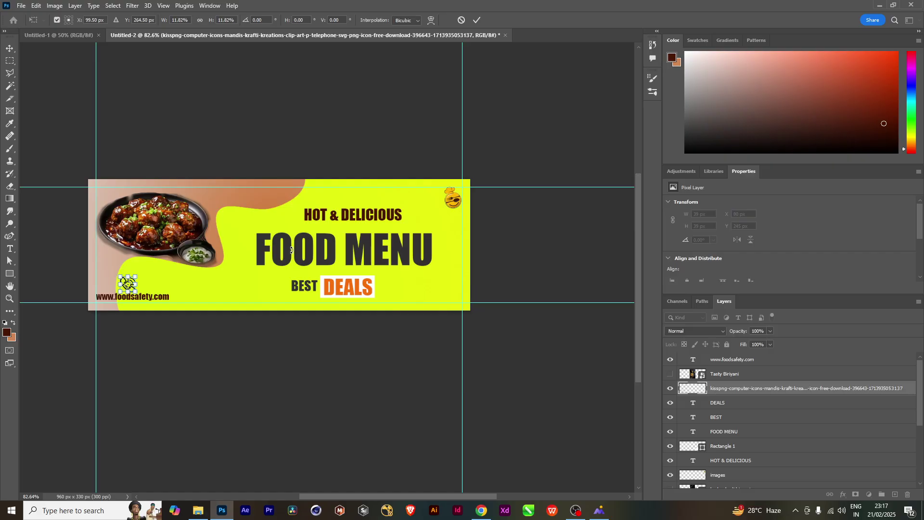
key(shift+Left)
key(shift+Left)
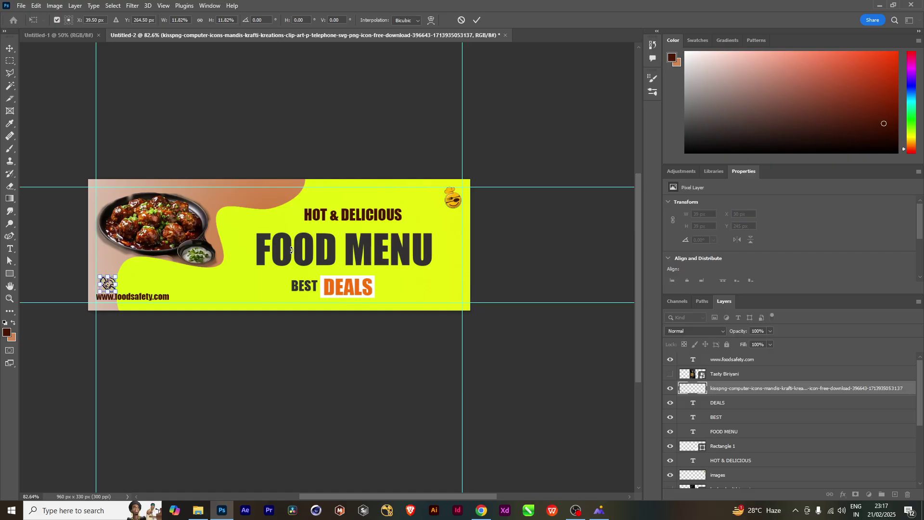
key(Return)
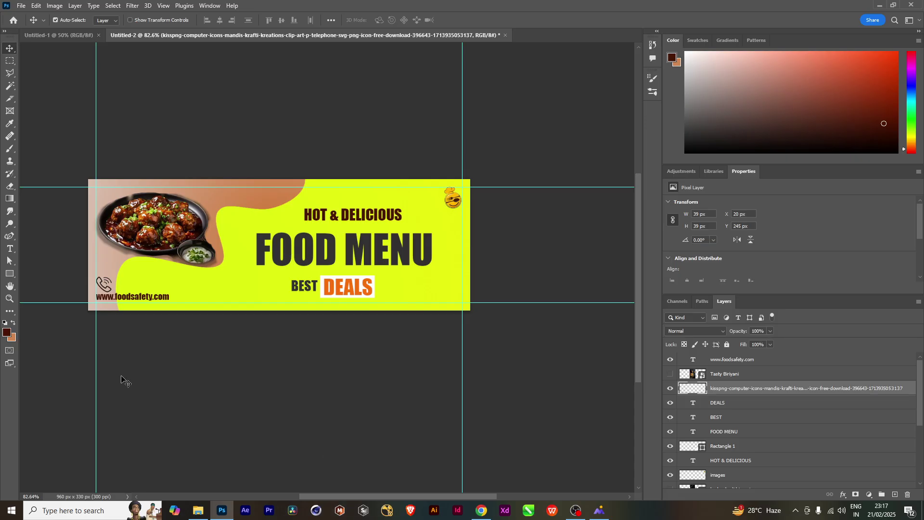
Shrink the phone icon further to 27 px and nudge it into place above the URL
key(Right)
key(Right)
key(Right)
key(ctrl+t)
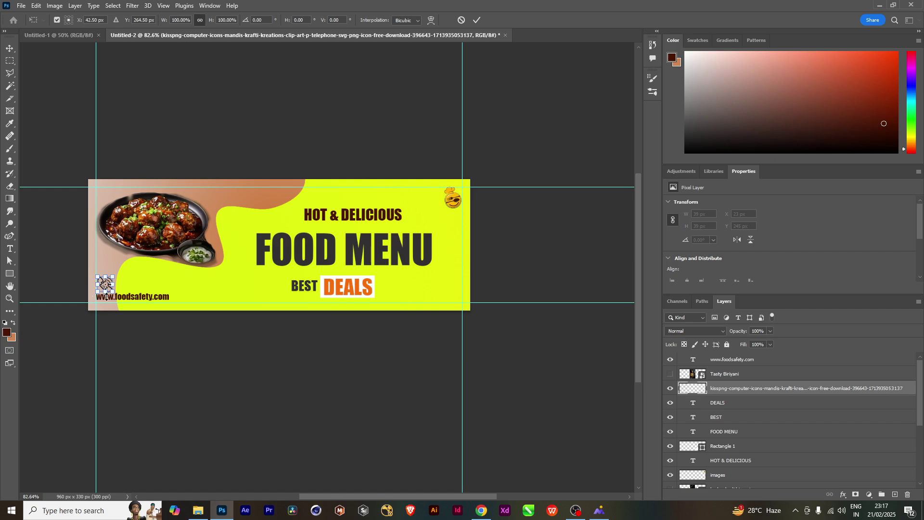
drag(110, 292, 107, 289)
key(Return)
key(Left)
key(Left)
key(Left)
key(Left)
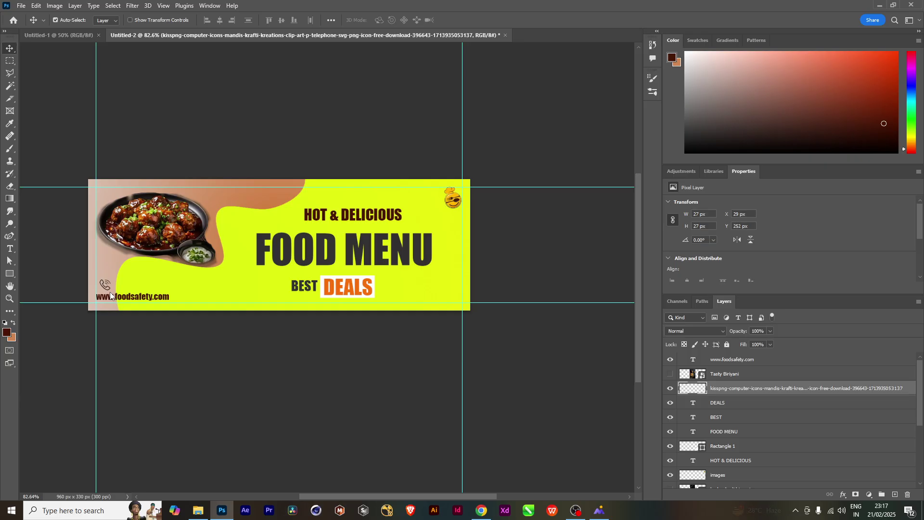
key(Down)
key(t)
click(124, 283)
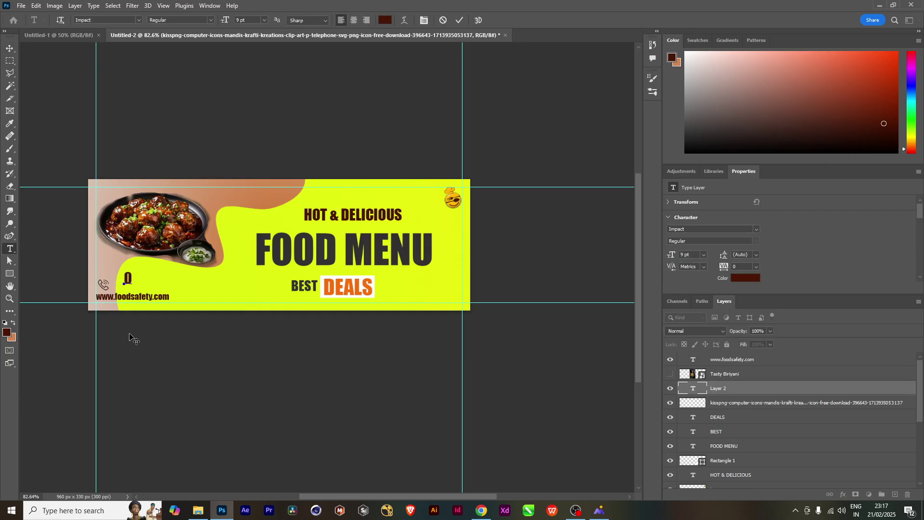
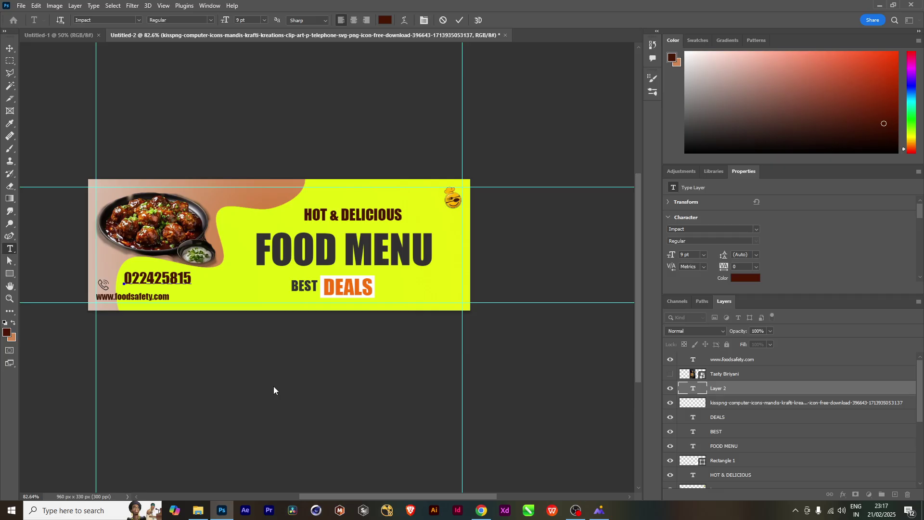
click(9, 49)
Shrink the phone number to about 60% and position it beside the icon above the URL
drag(172, 280, 163, 282)
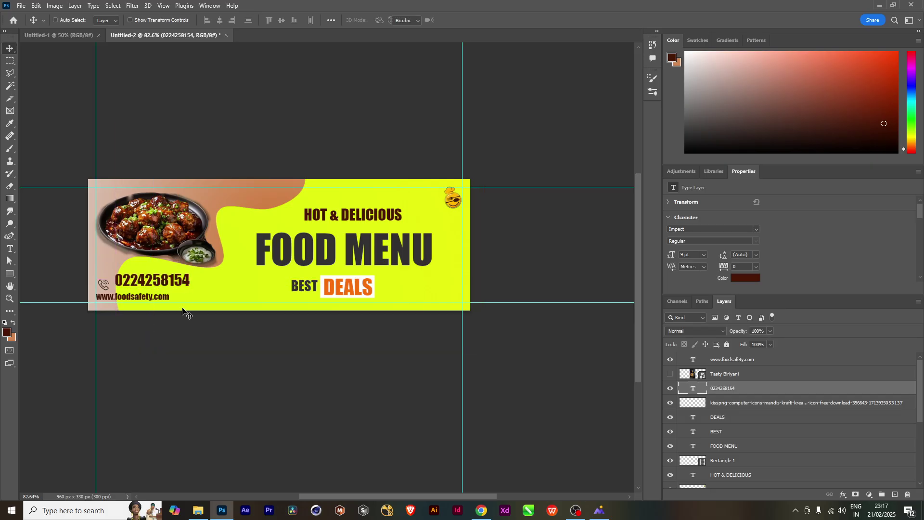
key(ctrl+t)
mouse_move(189, 291)
mouse_down()
mouse_move(211, 294)
mouse_move(174, 289)
mouse_up()
key(shift+Left)
key(shift+Left)
key(shift+Left)
key(shift+Down)
key(shift+Down)
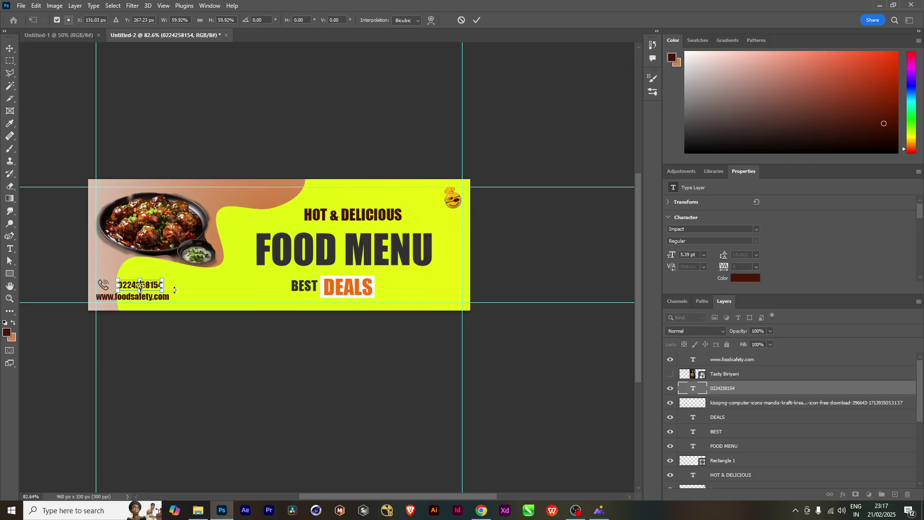
key(Up)
key(Up)
key(Up)
key(Up)
key(Up)
key(Up)
key(Up)
key(Left)
key(Left)
key(Left)
key(Left)
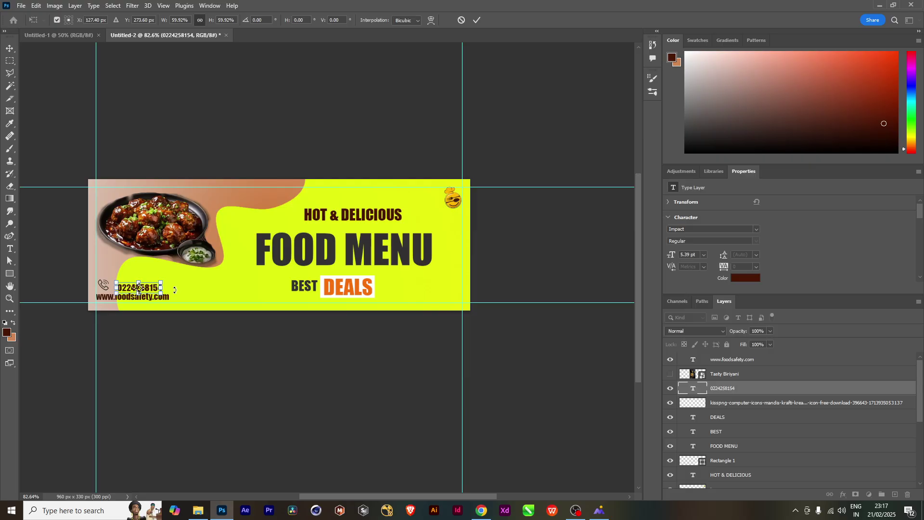
key(Up)
key(Up)
key(Up)
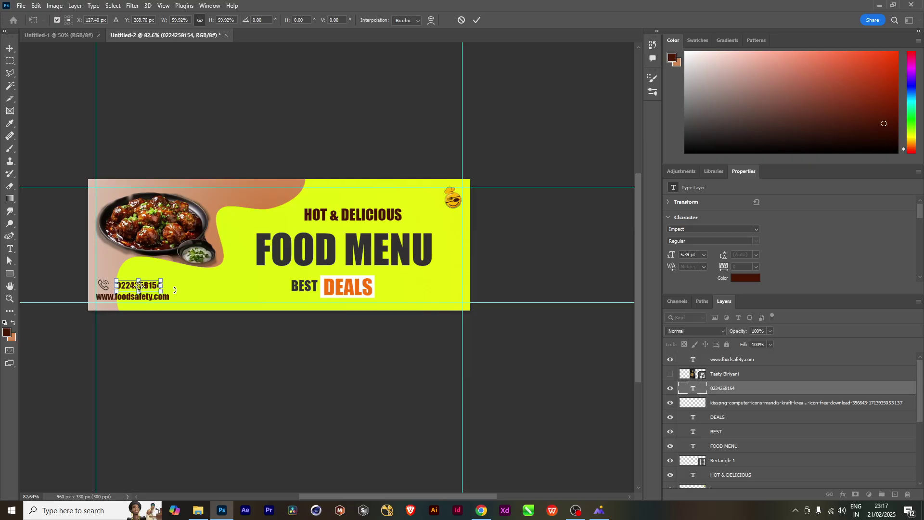
key(Return)
key(Left)
key(Left)
key(Left)
key(Left)
key(Left)
key(Left)
key(Left)
key(Left)
key(Left)
key(Left)
key(Left)
key(Left)
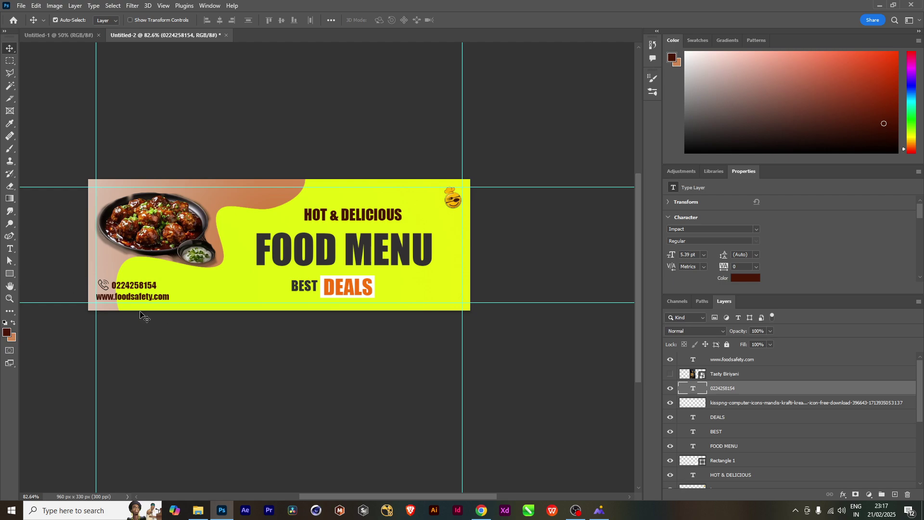
scroll(178, 299, up, 1)
scroll(172, 313, down, 1)
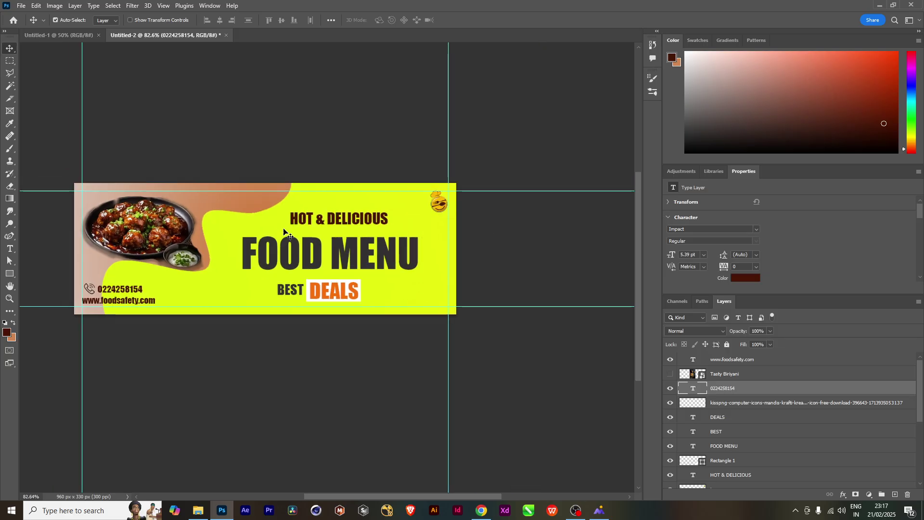
Add a '50% OFF' text layer and drag it into the brown area above the dish
key(t)
click(229, 233)
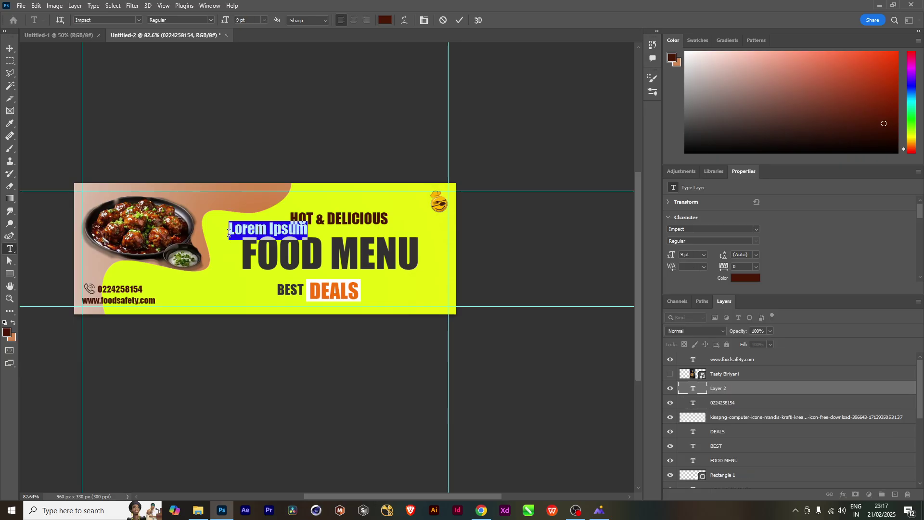
text(50% off)
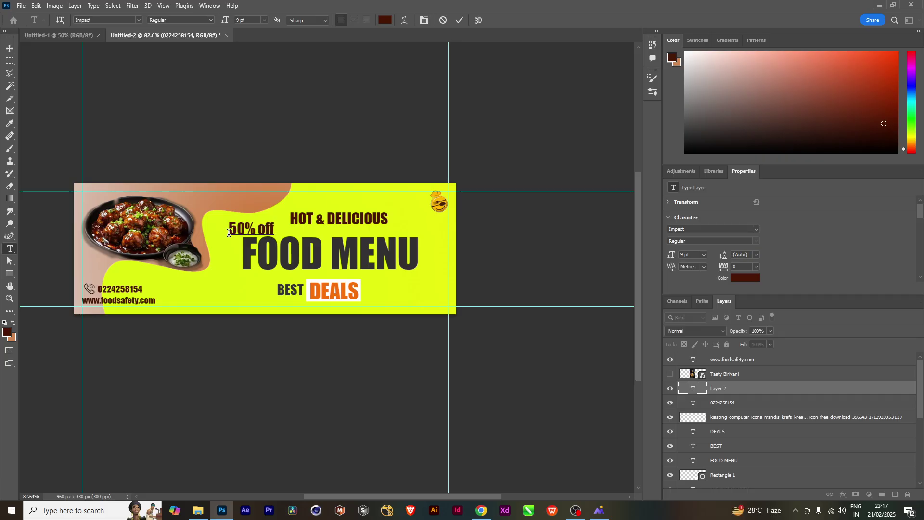
key(BackSpace)
key(BackSpace)
key(BackSpace)
key(BackSpace)
text(F)
click(9, 48)
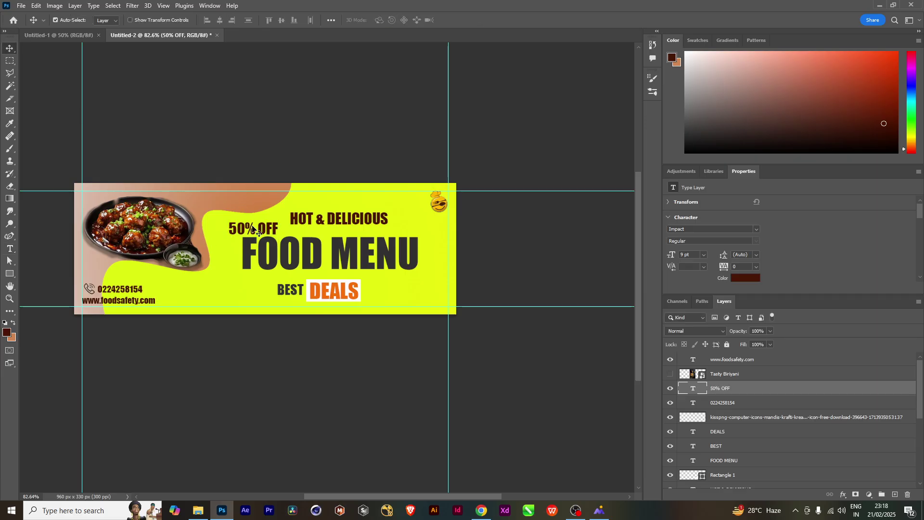
drag(260, 232, 223, 202)
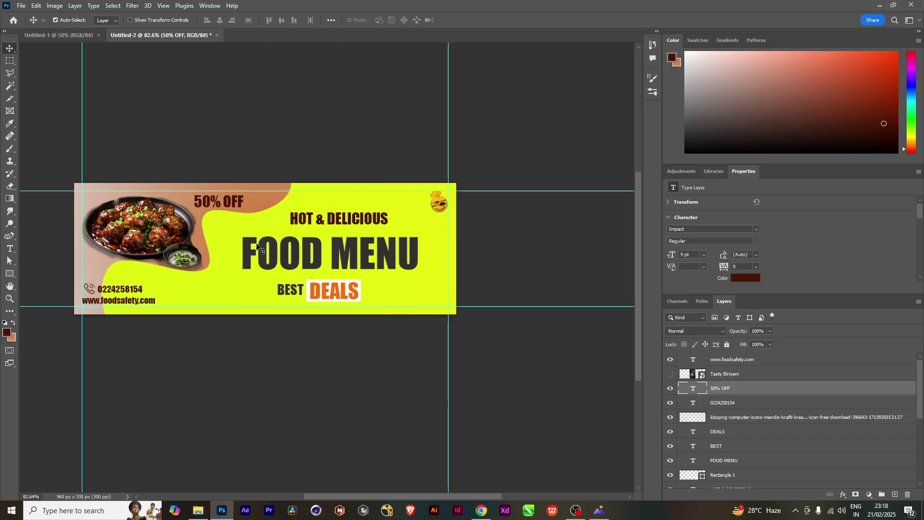
right_click(13, 276)
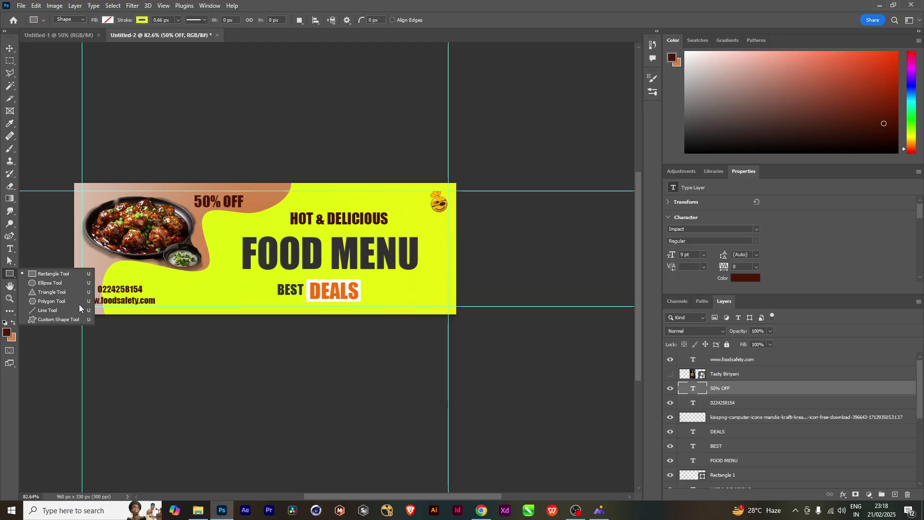
Draw an ellipse around 50% OFF with a white outline about 7 px wide
click(57, 283)
drag(193, 193, 243, 223)
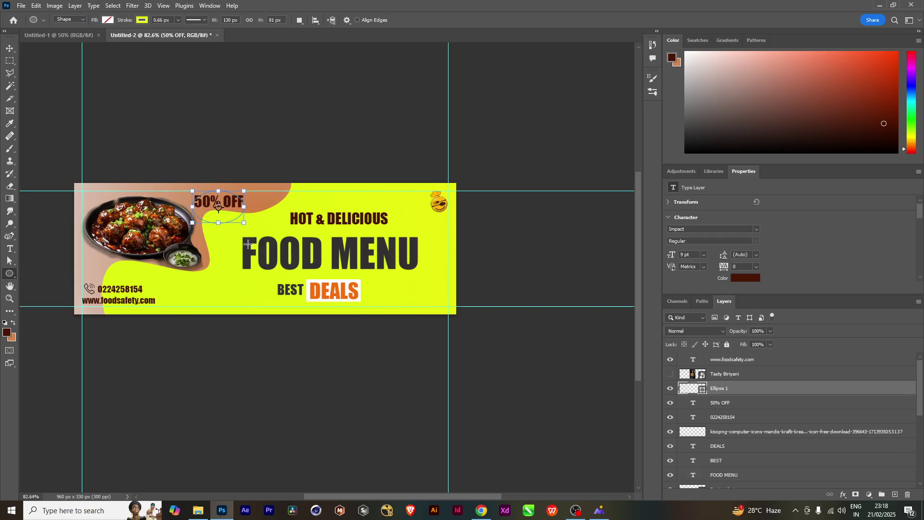
click(142, 20)
click(116, 71)
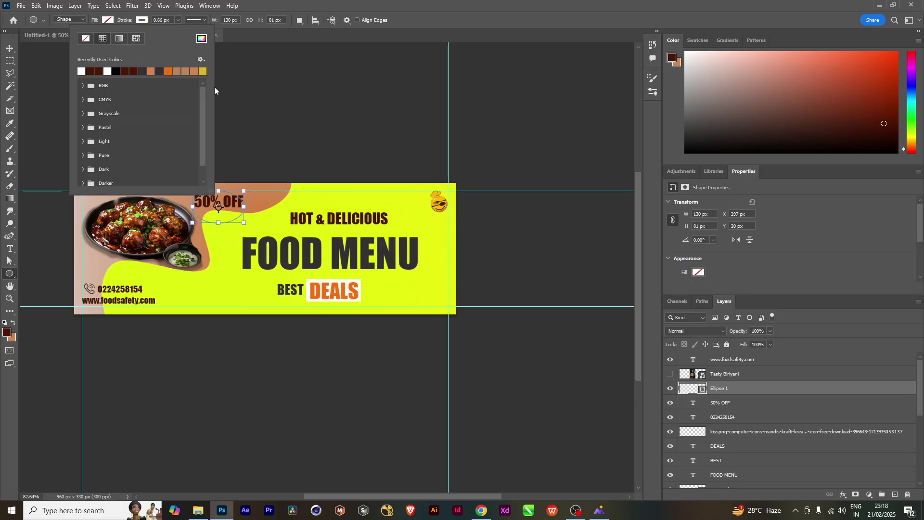
click(177, 20)
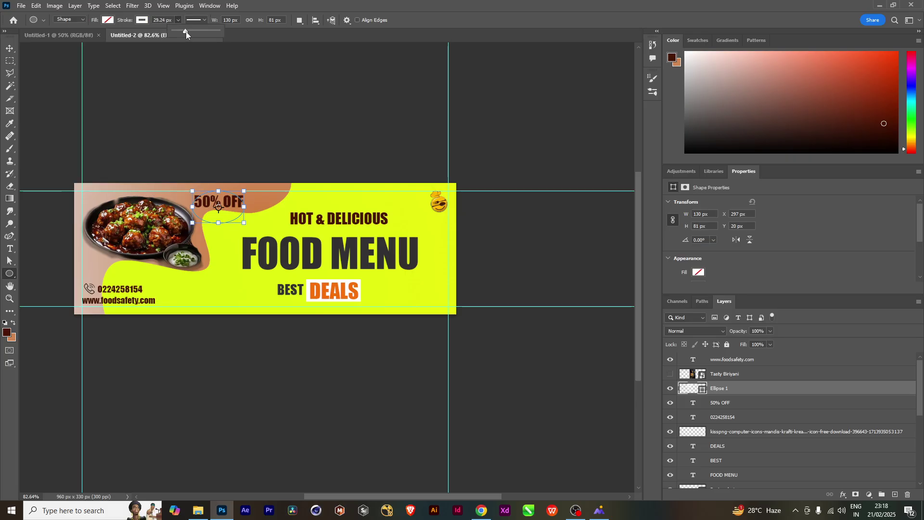
drag(186, 31, 183, 32)
Move the 50% OFF text down inside the ellipse and shrink it slightly
click(10, 48)
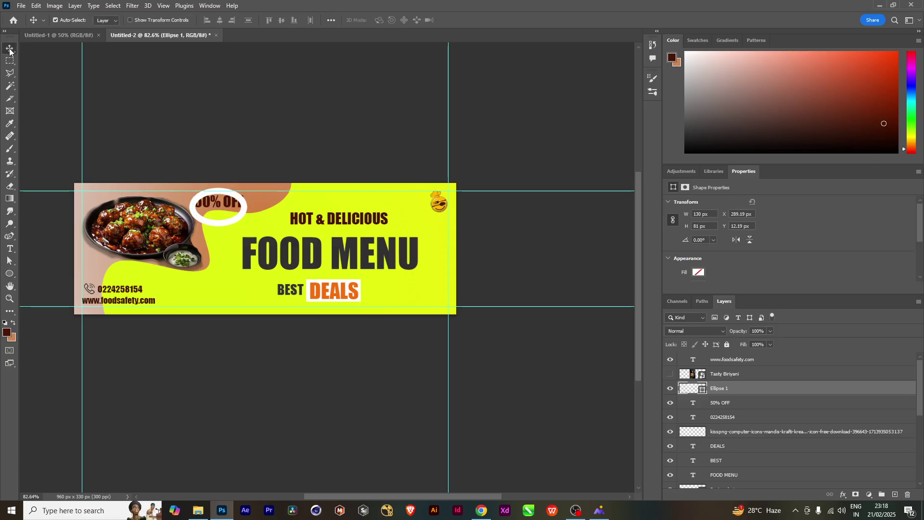
drag(227, 207, 223, 225)
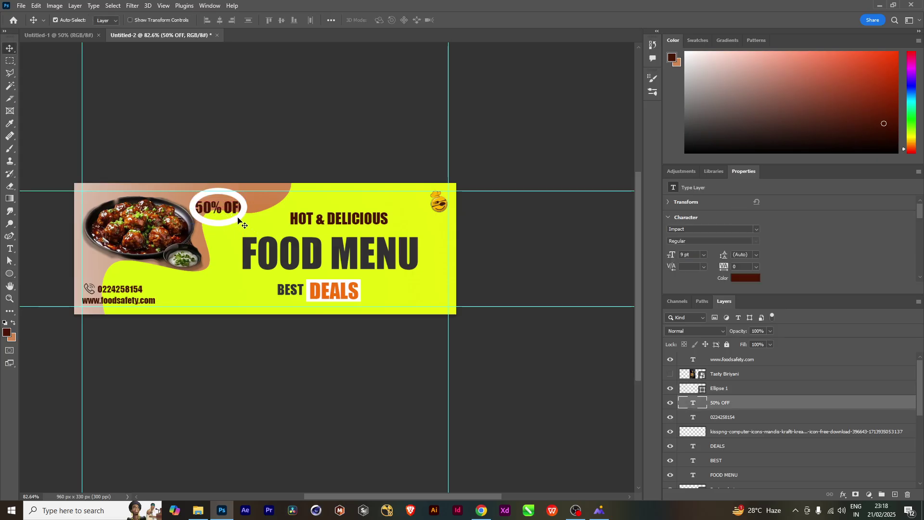
click(238, 221)
click(233, 212)
key(ctrl)
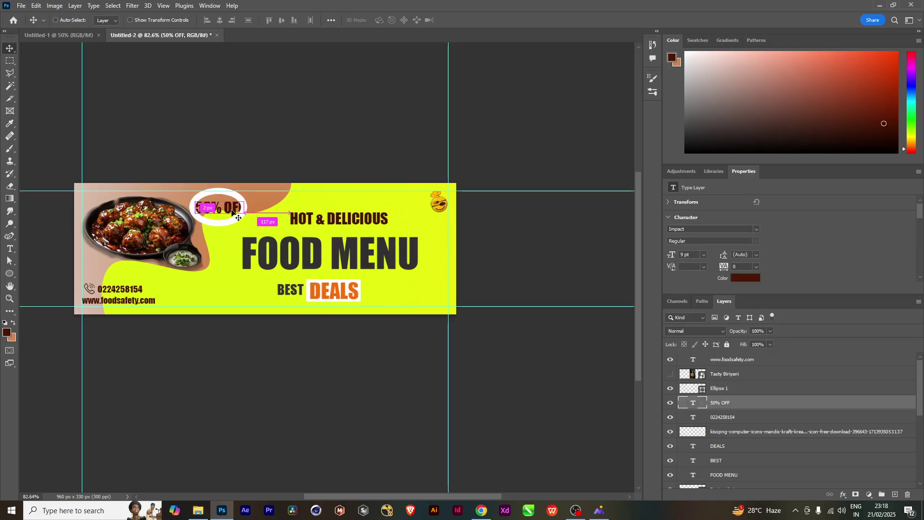
key(ctrl+t)
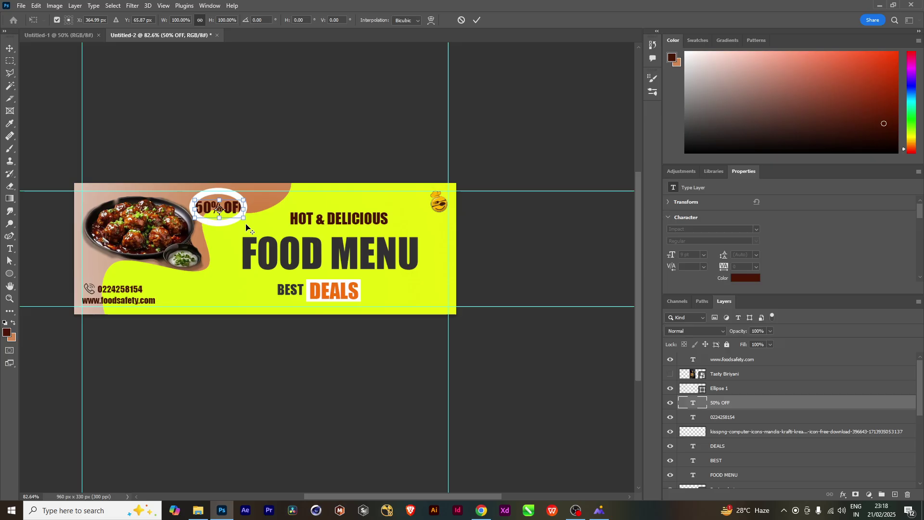
drag(245, 219, 238, 221)
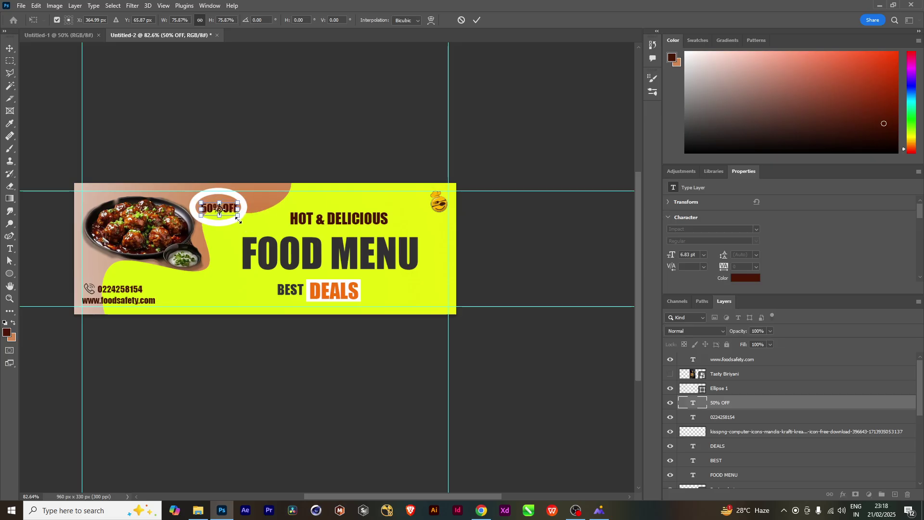
key(Return)
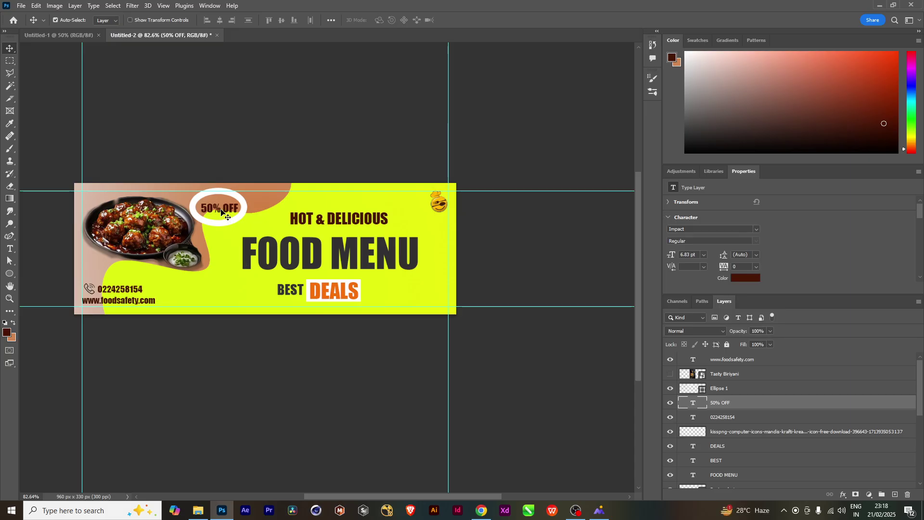
Shrink the white ellipse to about 69% and stack 50% OFF above it
click(238, 221)
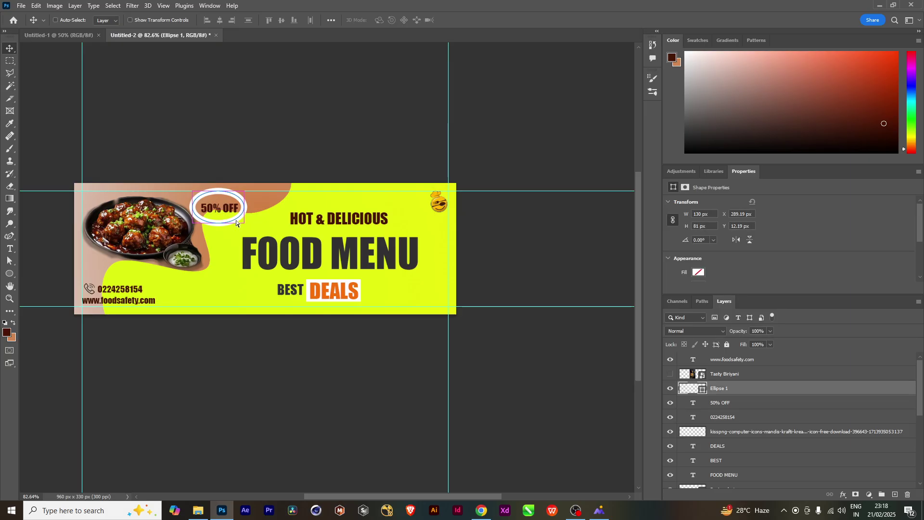
key(ctrl+t)
mouse_move(244, 226)
mouse_down()
mouse_move(238, 221)
mouse_move(234, 231)
mouse_up()
key(Return)
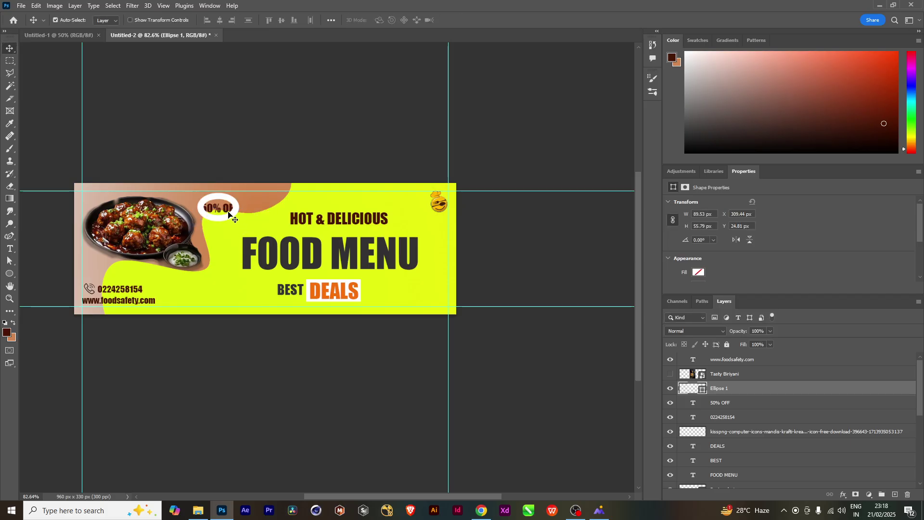
drag(726, 405, 737, 384)
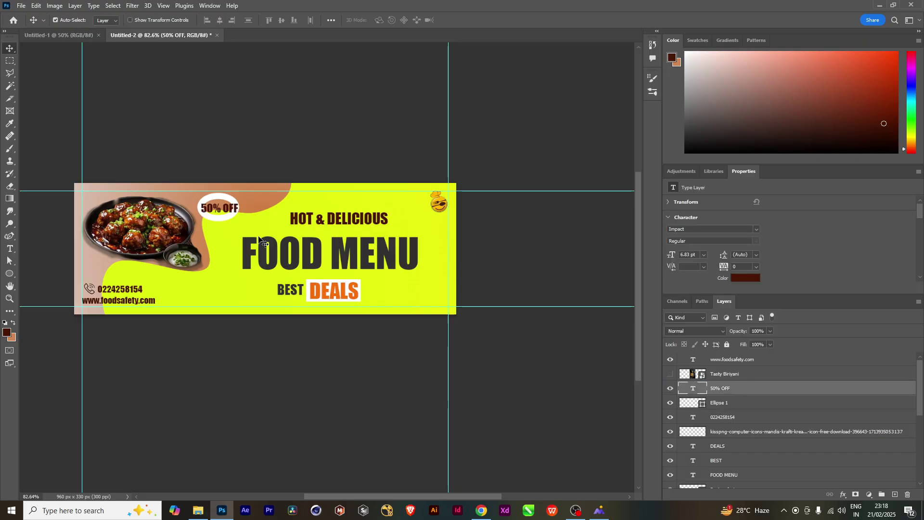
Enlarge the ellipse to about 140% and nudge 50% OFF slightly up and right
click(221, 220)
key(ctrl+t)
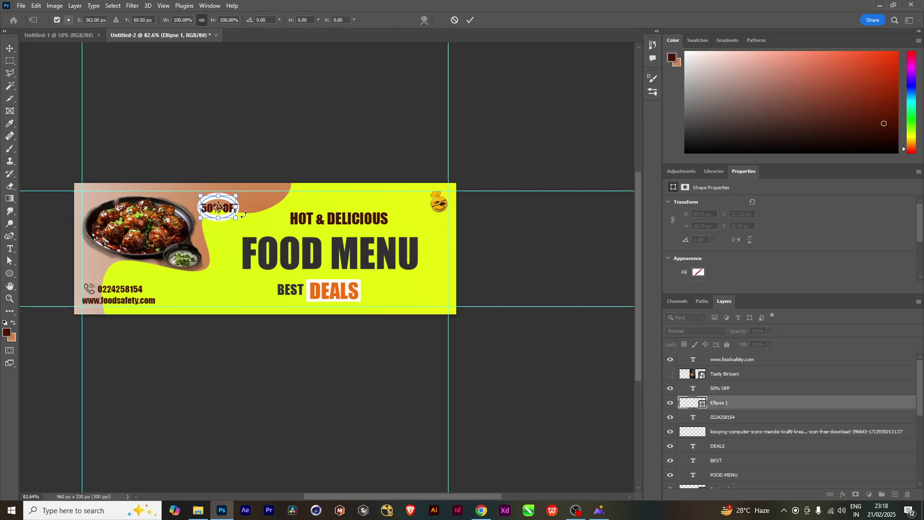
drag(238, 208, 245, 208)
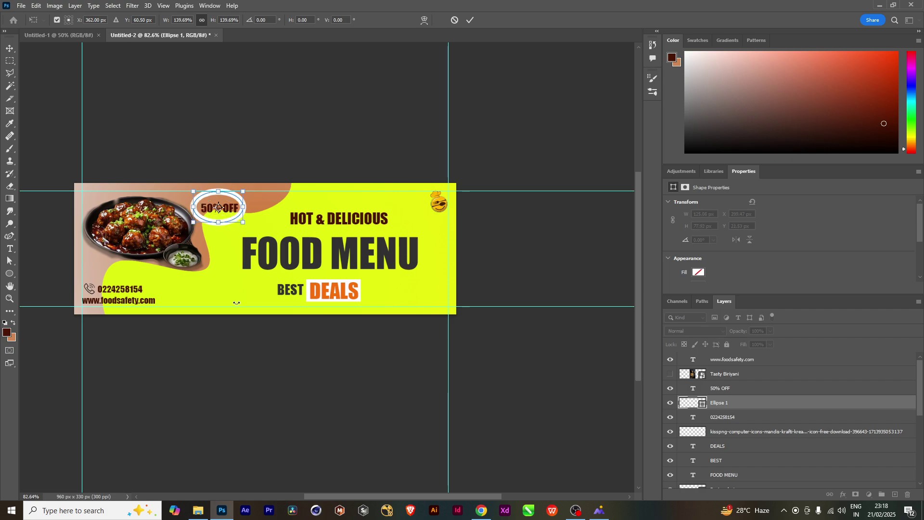
key(Return)
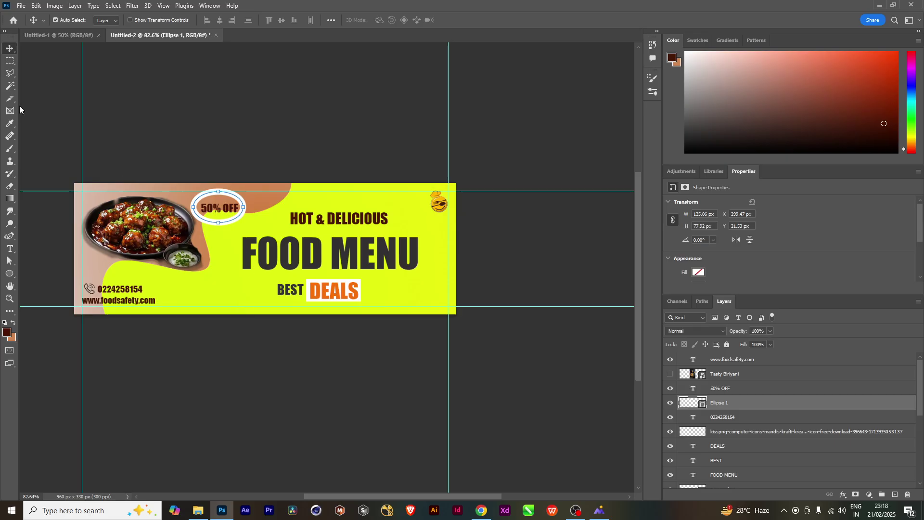
click(742, 435)
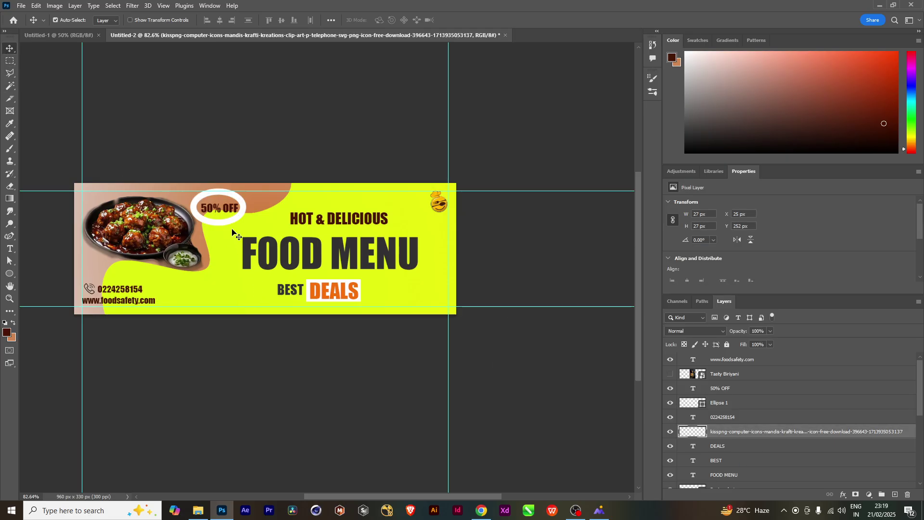
drag(223, 209, 224, 207)
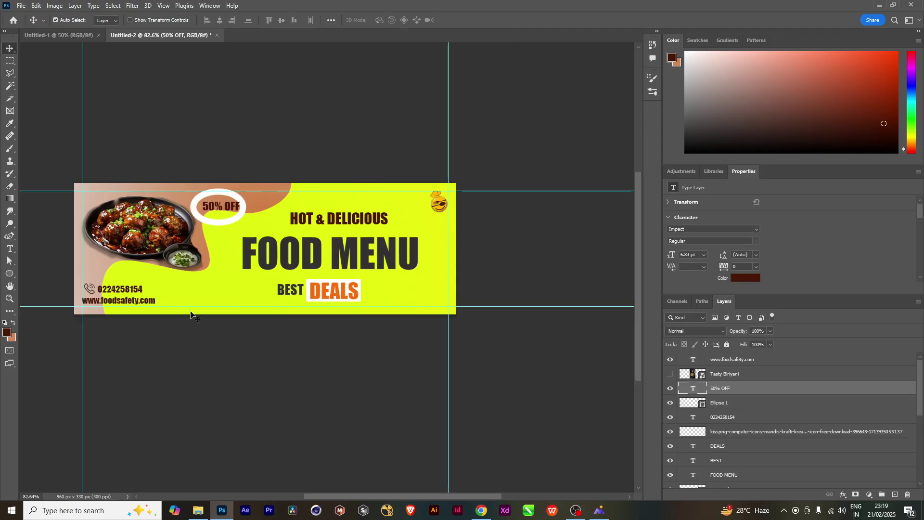
Shrink the ellipse to about 69%, shrink 50% OFF to fit, and move the ellipse left
click(242, 216)
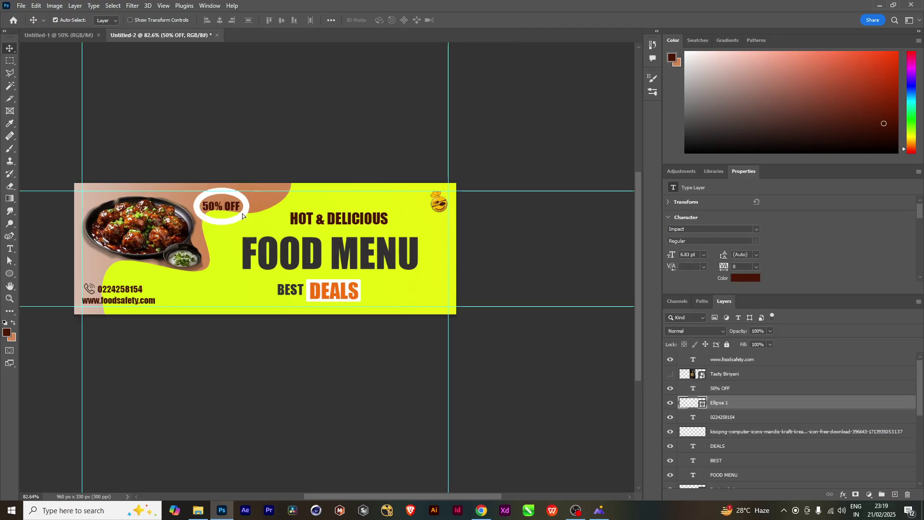
key(ctrl+t)
mouse_move(245, 222)
mouse_down()
mouse_move(273, 226)
mouse_move(242, 218)
mouse_up()
key(Return)
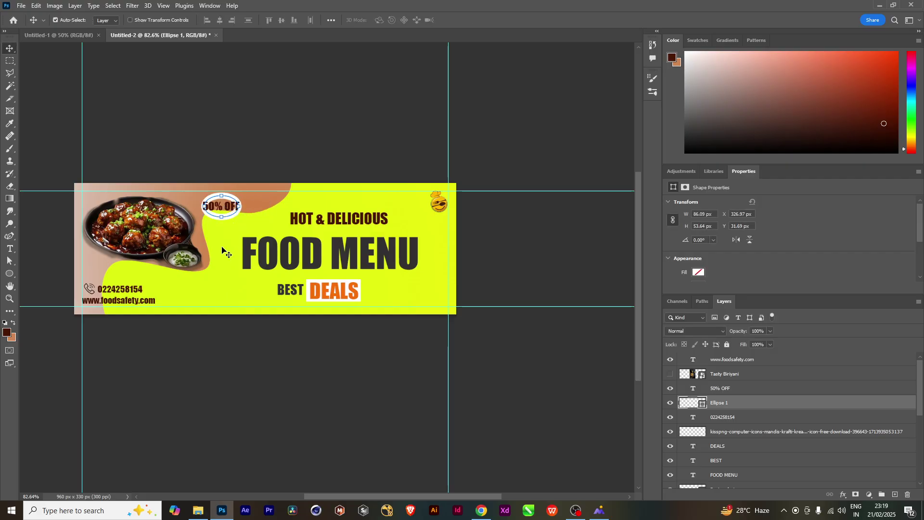
click(226, 208)
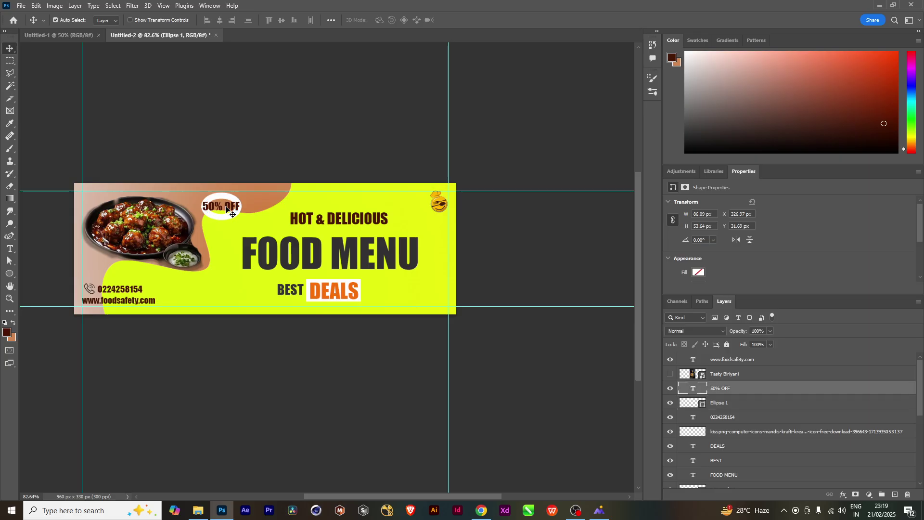
key(ctrl+t)
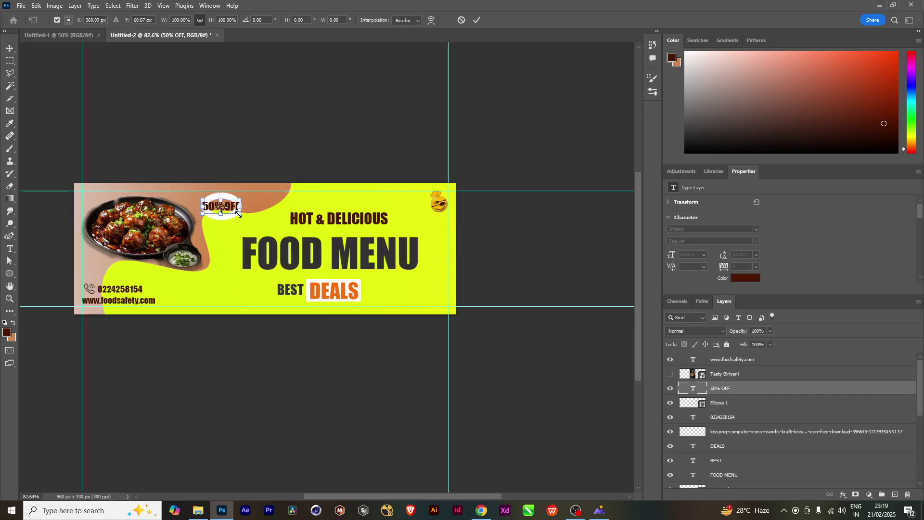
drag(239, 214, 235, 212)
key(Return)
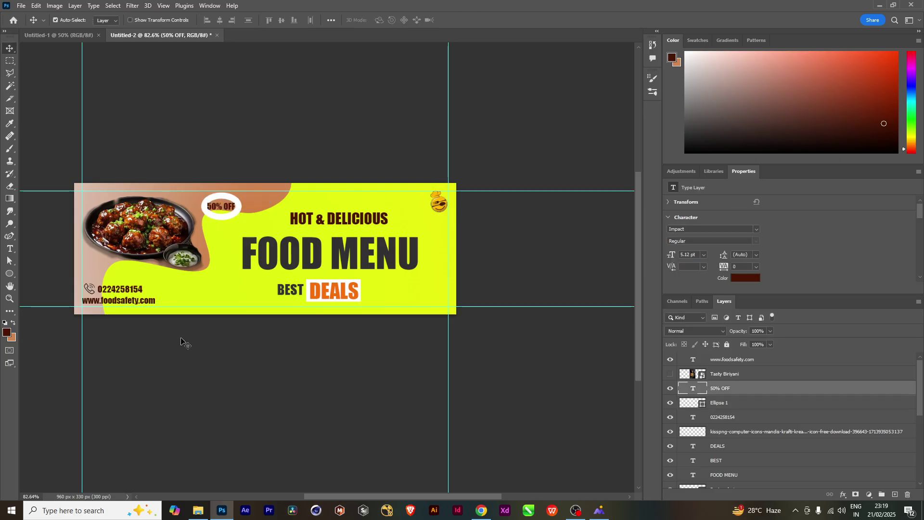
drag(233, 217, 216, 210)
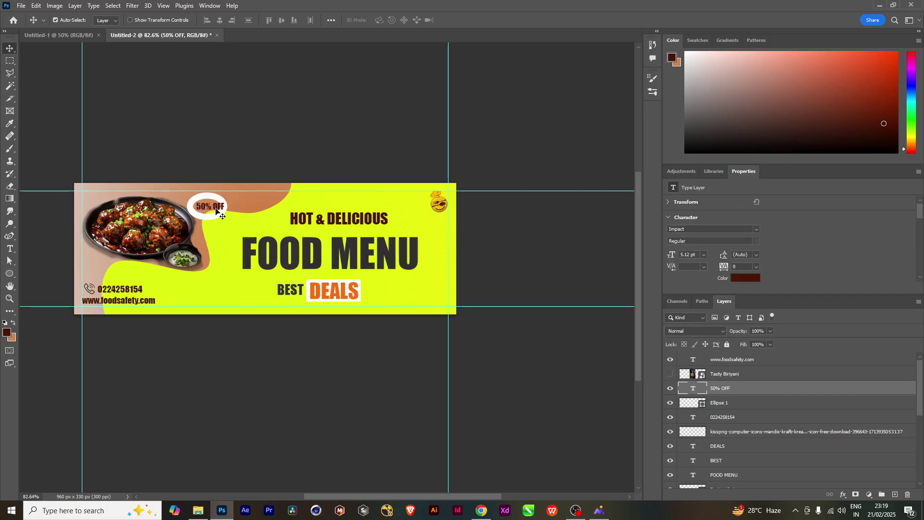
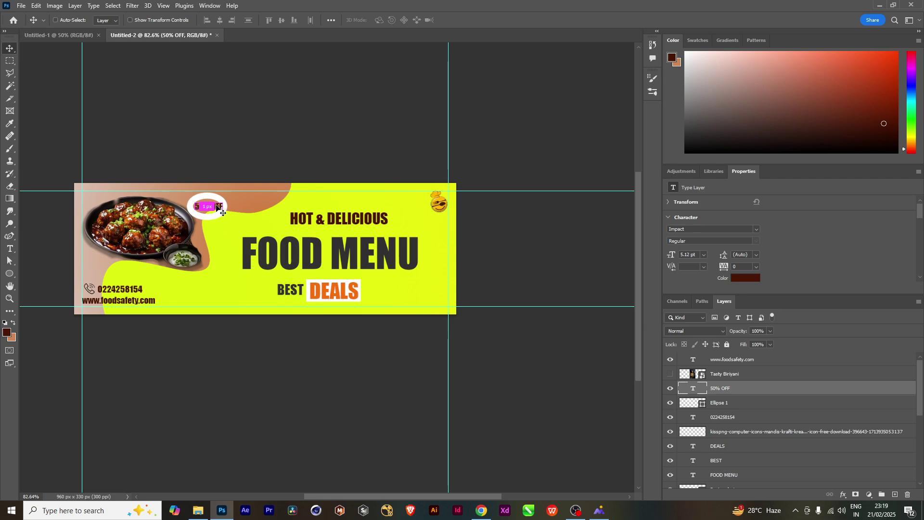
Scale the 50% OFF text down to about 79% so it fits inside the white oval
key(ctrl+t)
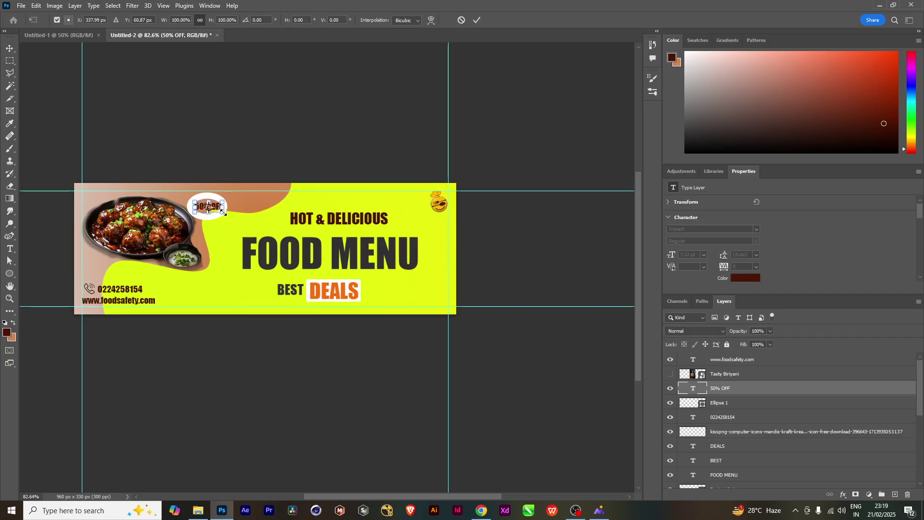
drag(225, 213, 220, 212)
key(Return)
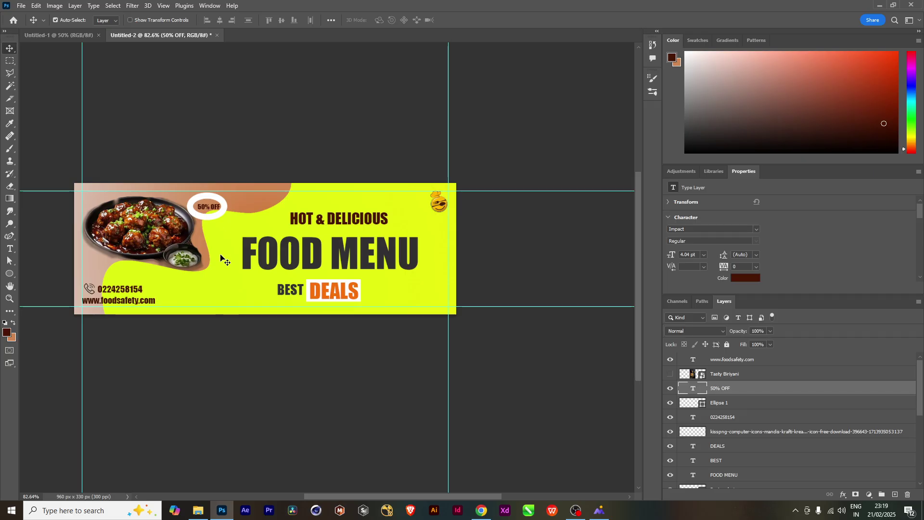
click(223, 211)
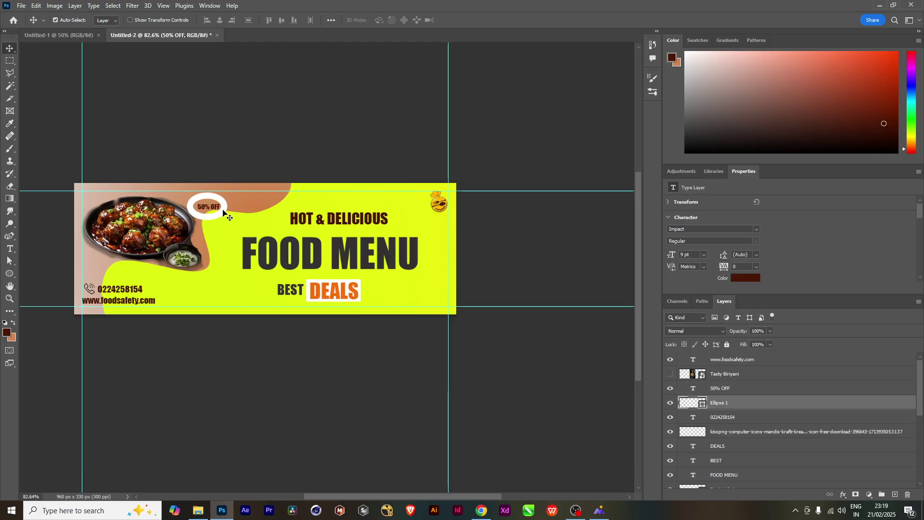
Give the Ellipse 1 oval a drop shadow and a light lilac (#ecd3f7) inner glow, leaving Inner Shadow off
double_click(819, 402)
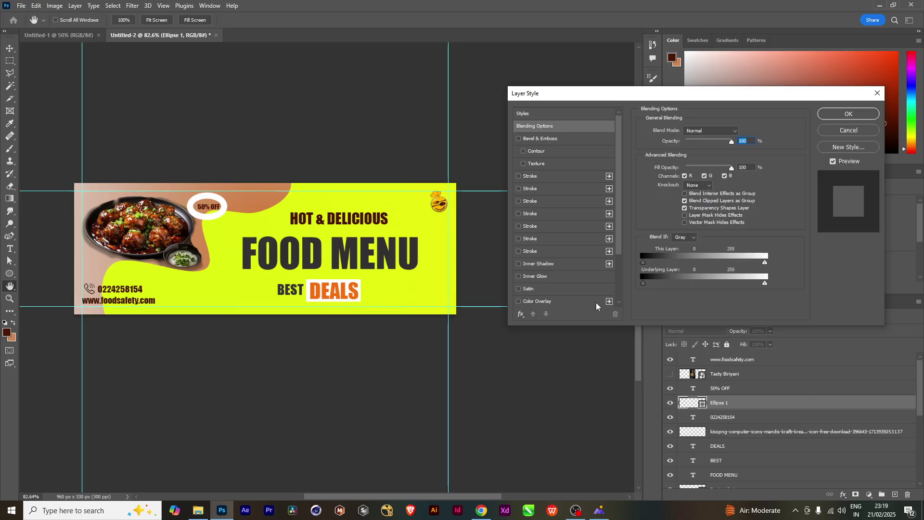
scroll(581, 288, down, 5)
click(560, 302)
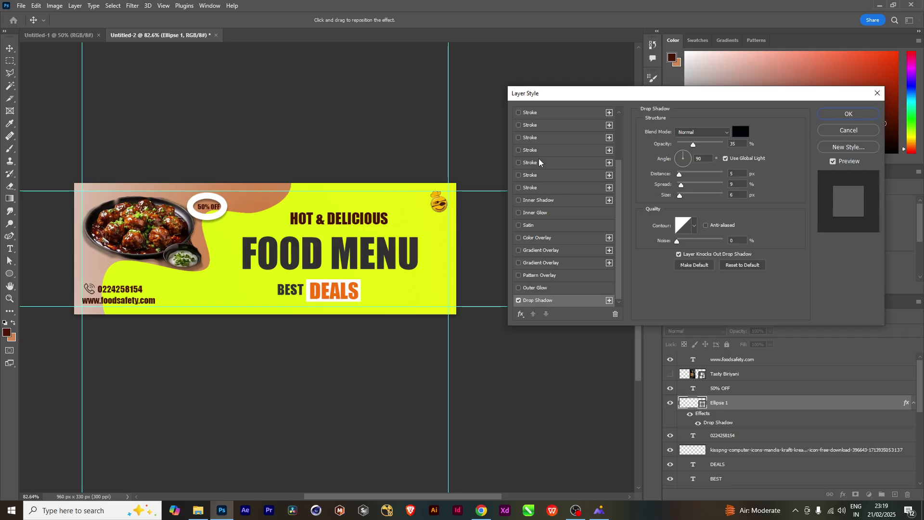
click(537, 214)
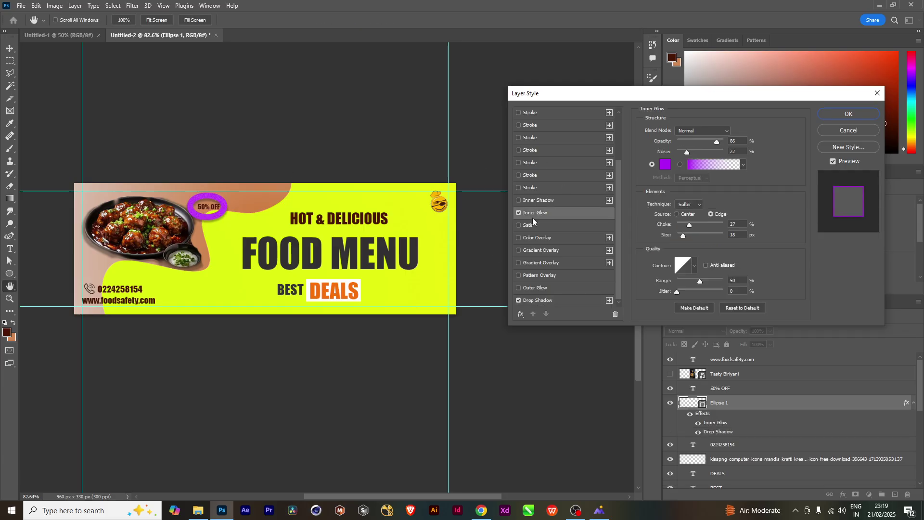
click(664, 165)
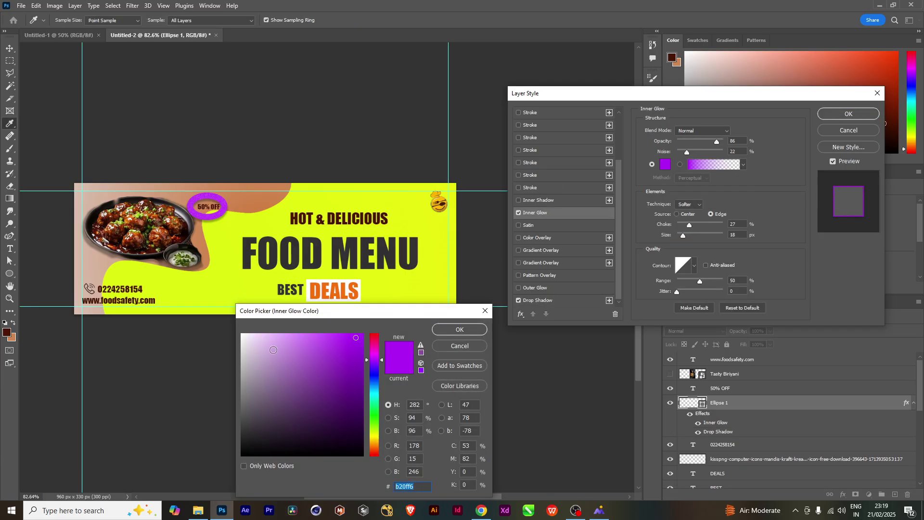
drag(274, 350, 260, 338)
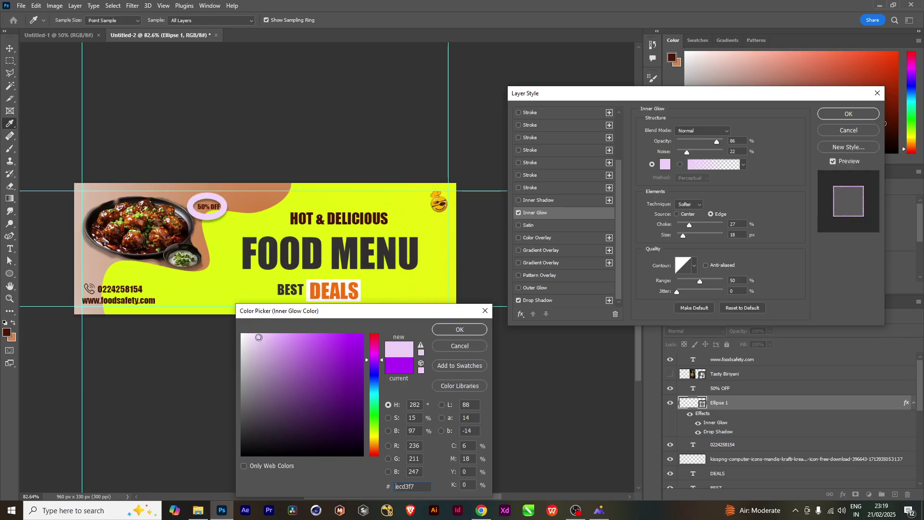
click(449, 331)
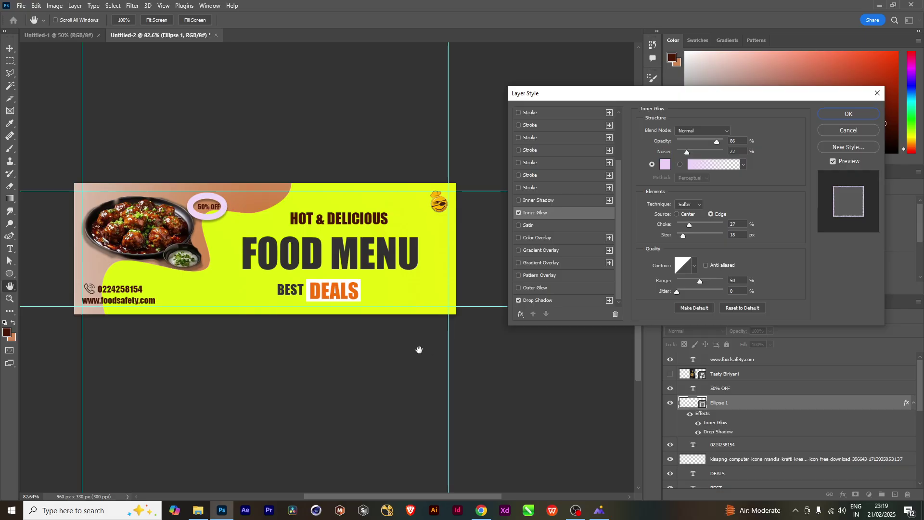
click(553, 202)
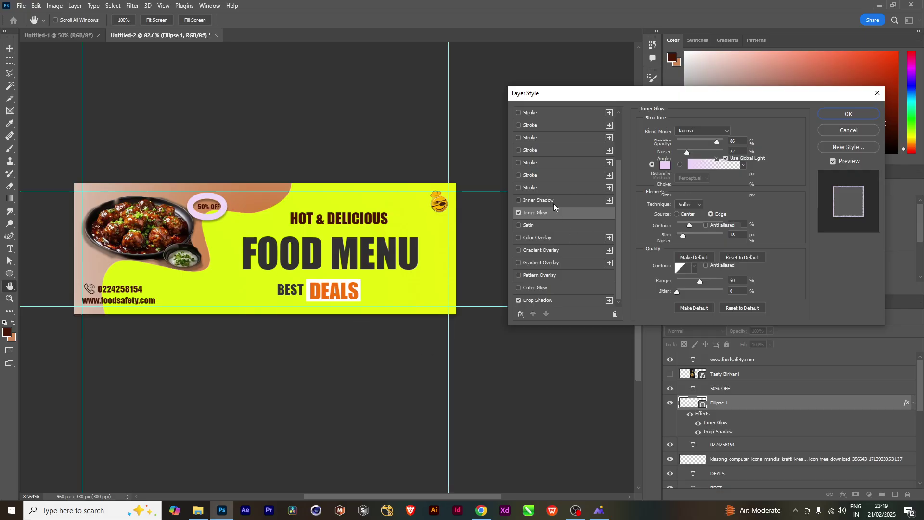
click(516, 201)
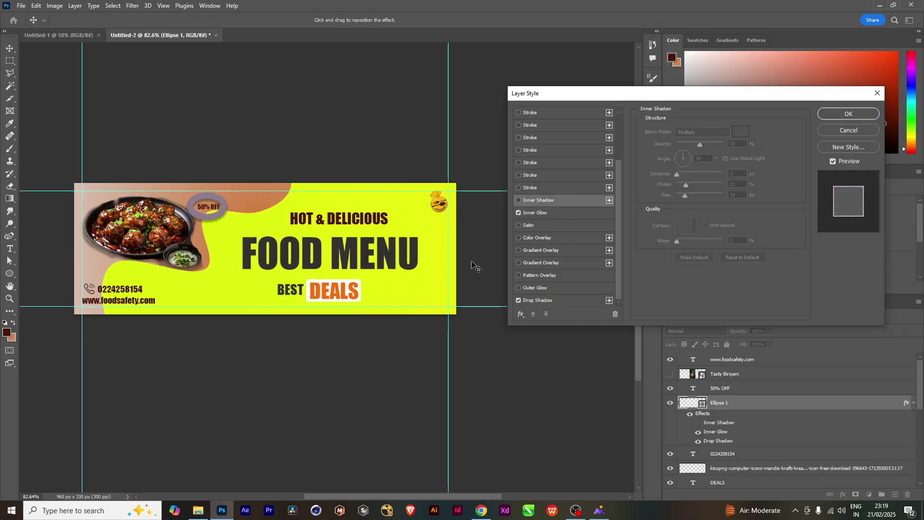
click(840, 115)
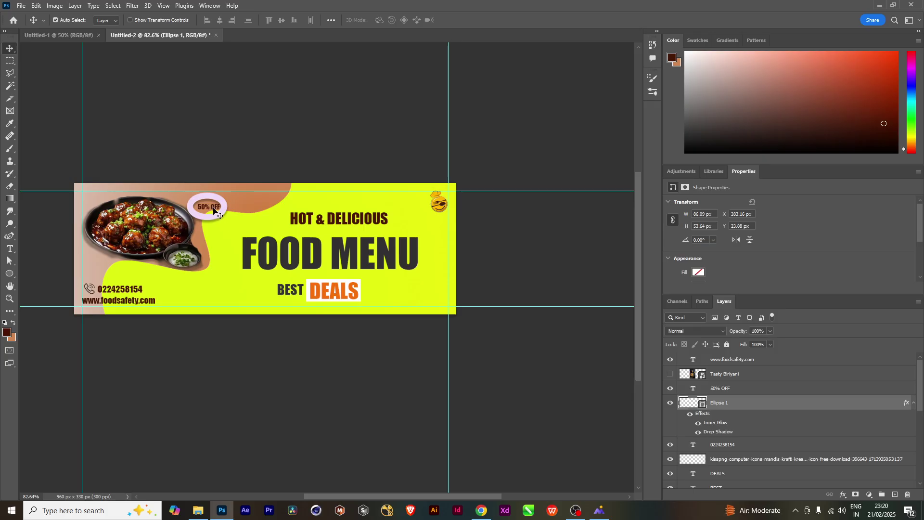
Enlarge the 50% OFF text to about 242%, after undoing an accidental yellow-blob move
click(214, 209)
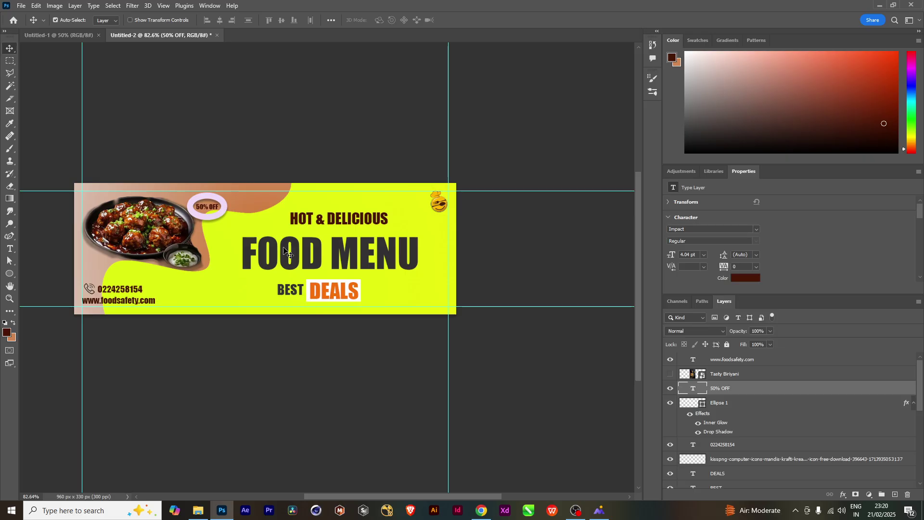
drag(208, 220, 250, 262)
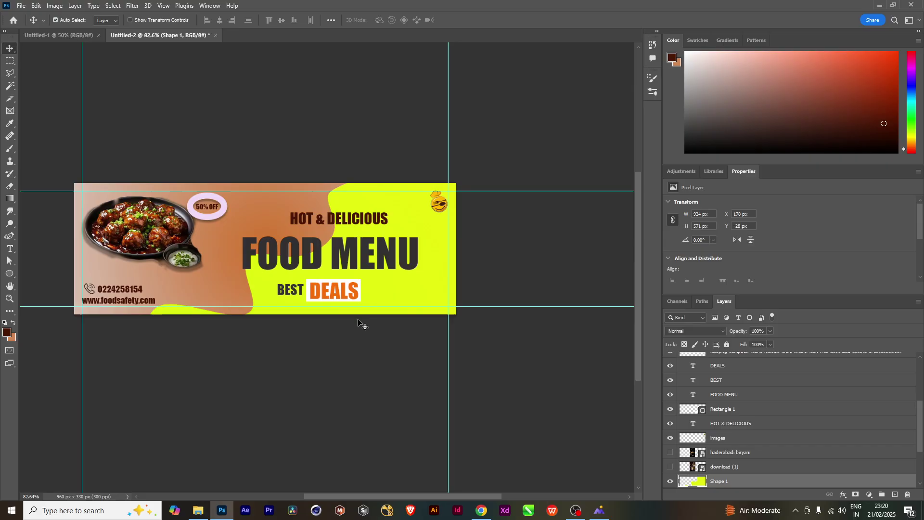
key(ctrl)
key(ctrl+z)
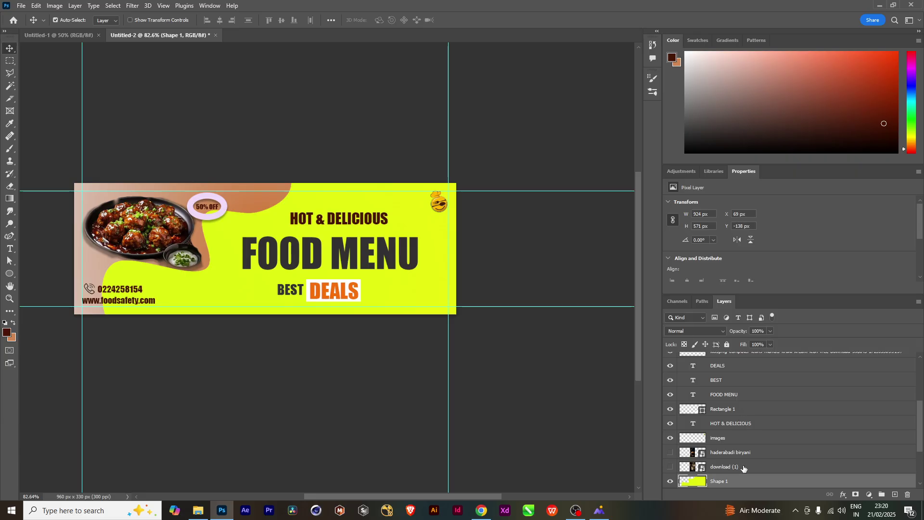
scroll(742, 457, up, 5)
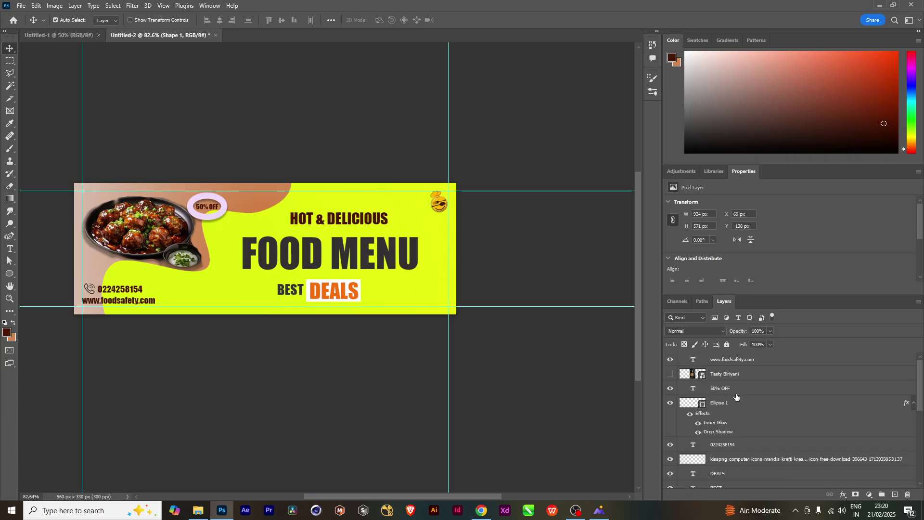
click(735, 391)
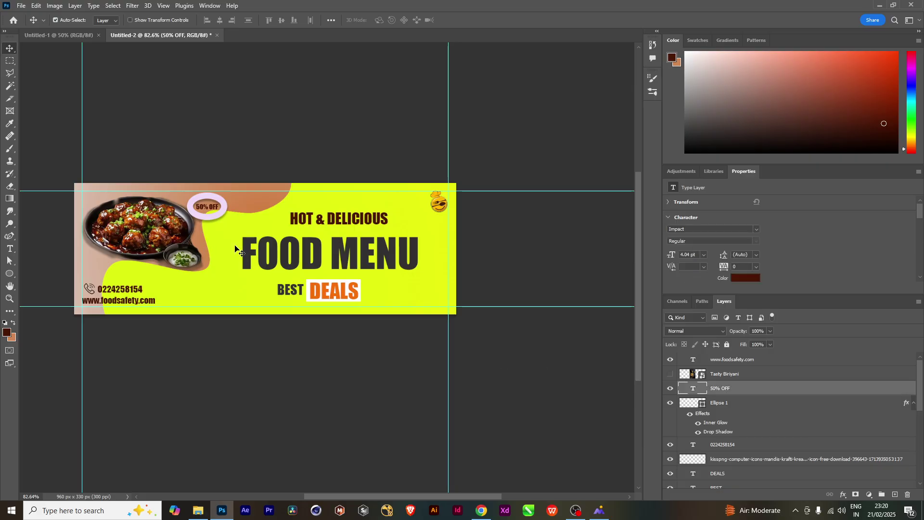
key(ctrl+t)
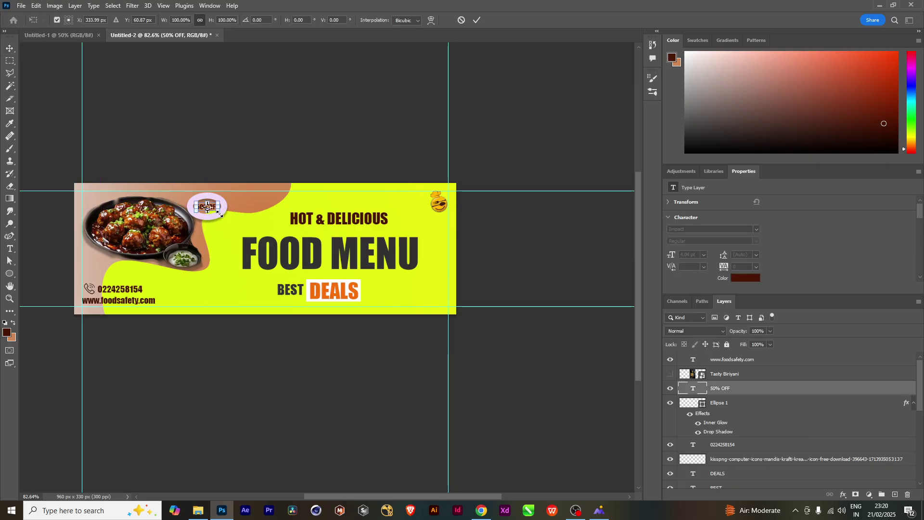
drag(219, 212, 274, 201)
key(Return)
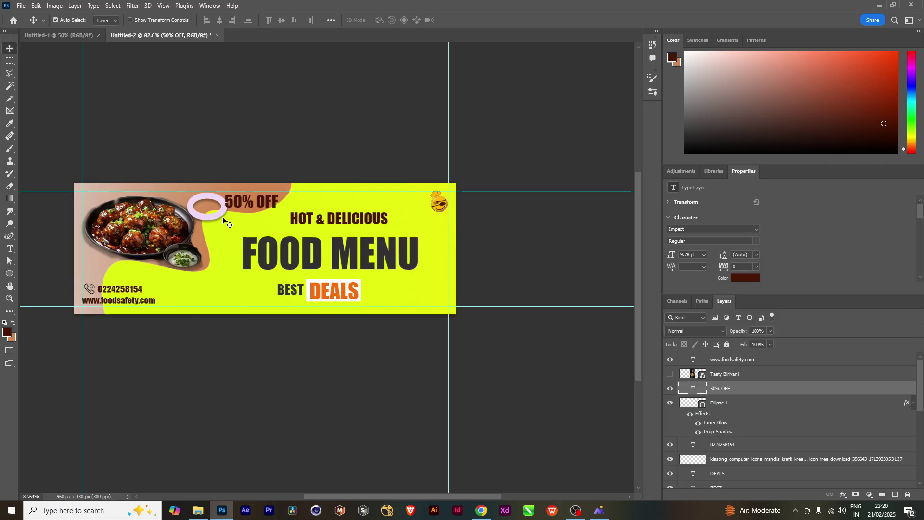
Enlarge the oval slightly and shift it left behind the 50% OFF text
drag(224, 219, 236, 235)
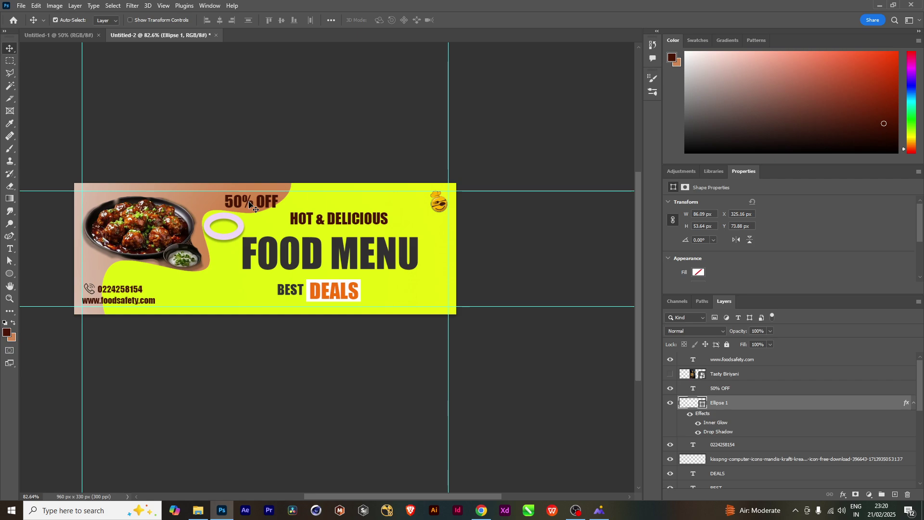
drag(240, 232, 250, 207)
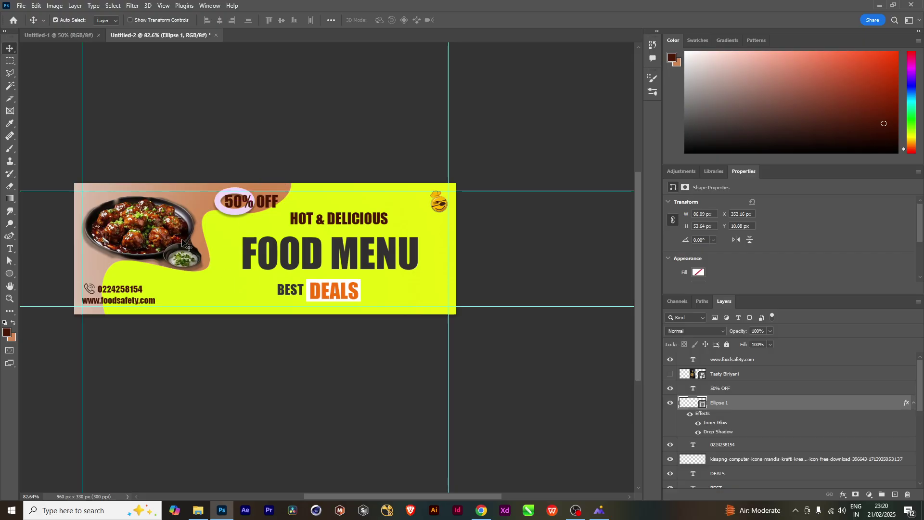
key(ctrl)
key(ctrl+t)
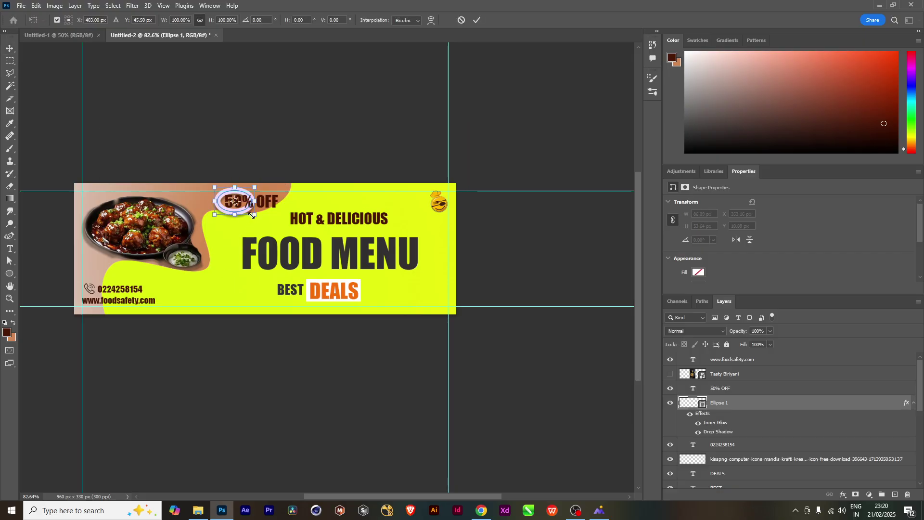
drag(255, 216, 259, 217)
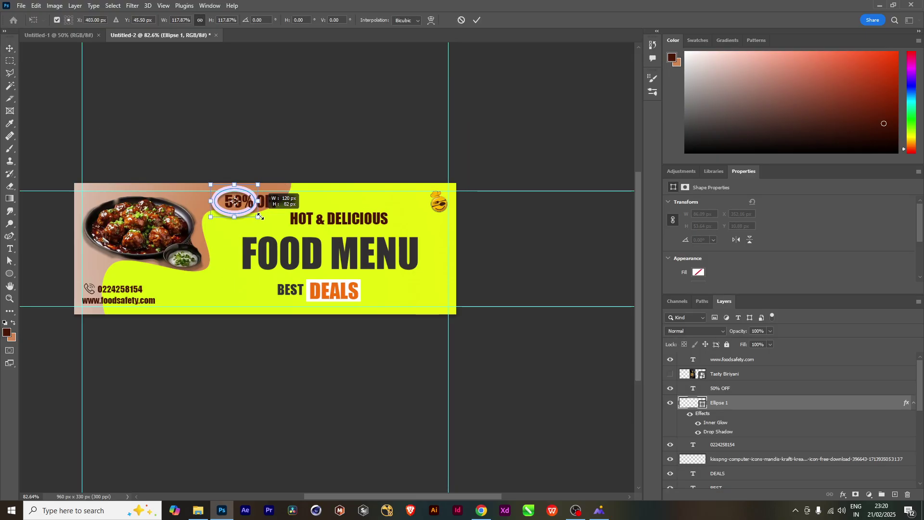
key(Return)
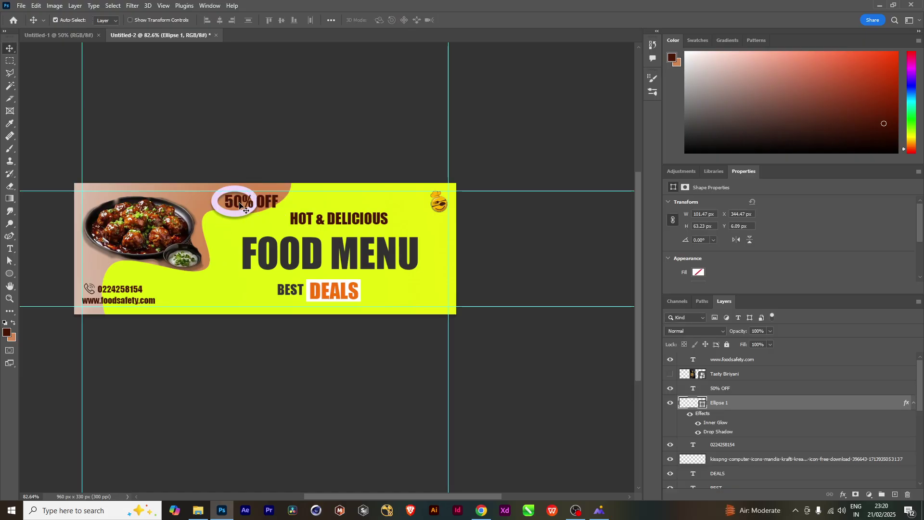
drag(231, 213, 211, 209)
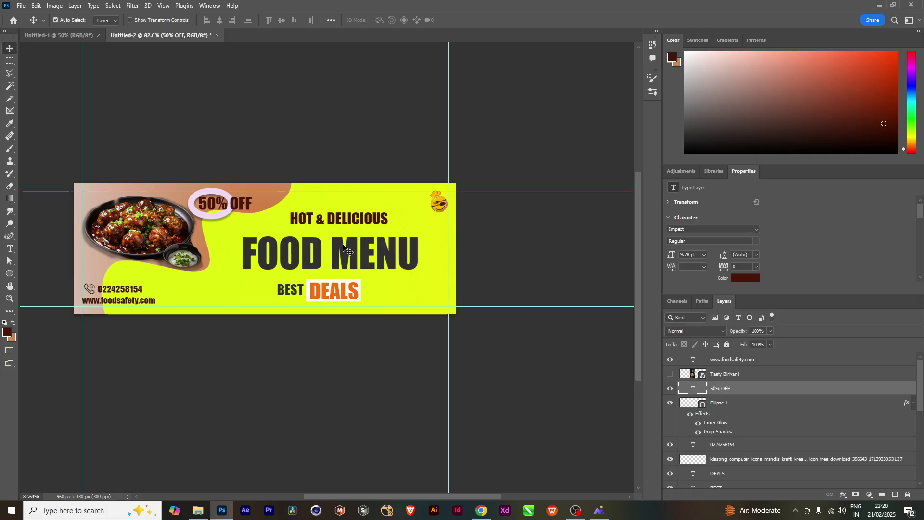
Recolour the 50% OFF text to the banner's yellow
double_click(215, 202)
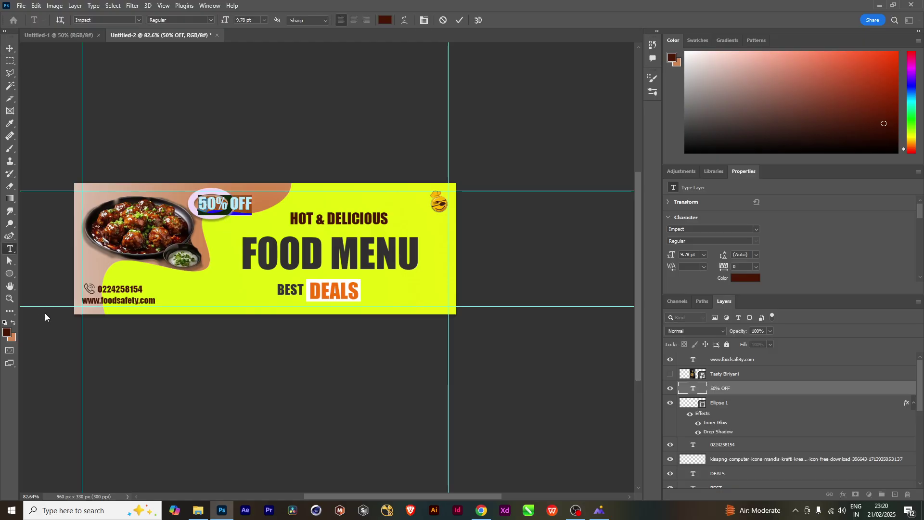
click(8, 331)
click(414, 297)
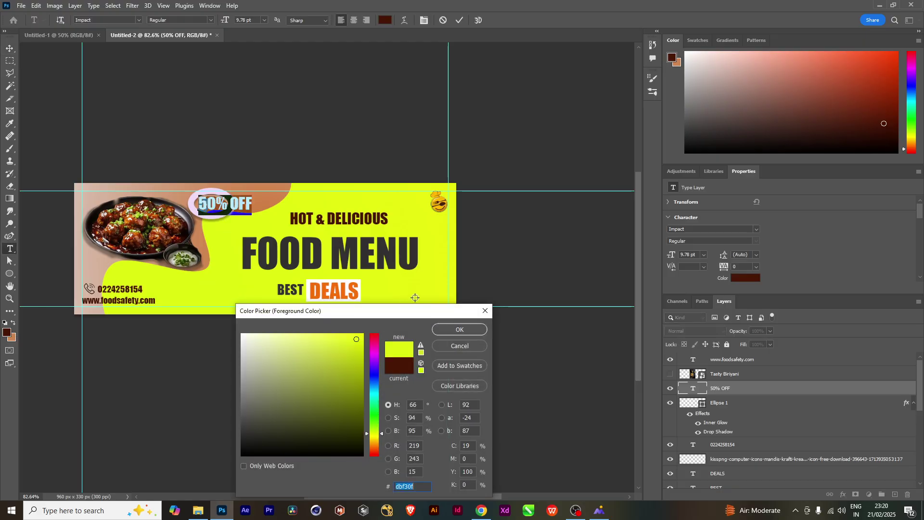
click(446, 333)
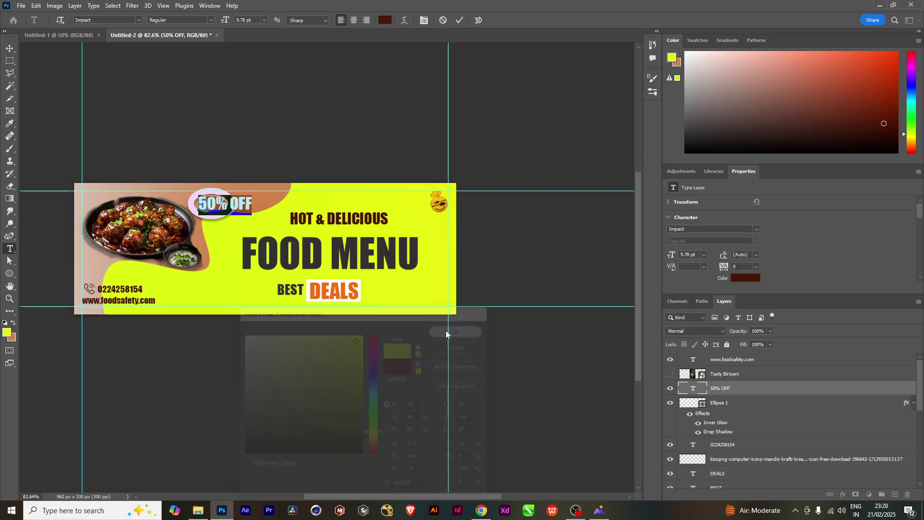
click(9, 49)
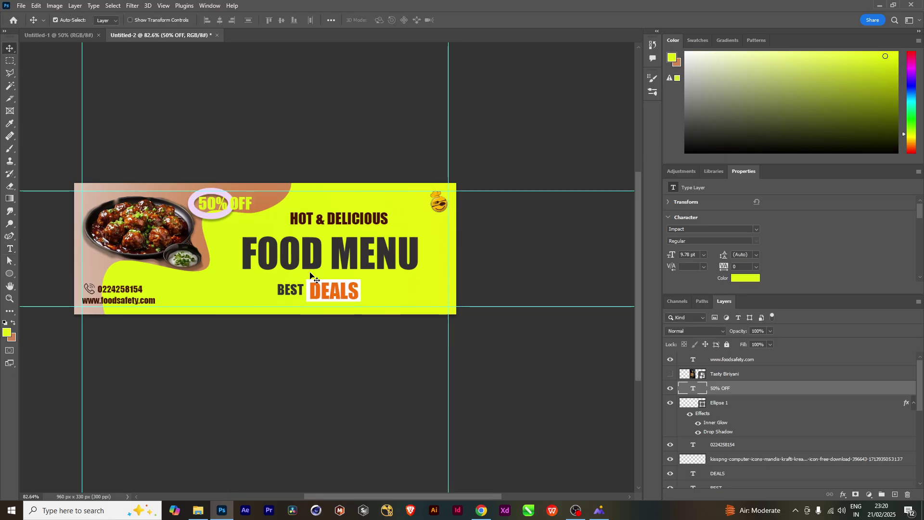
Change the 50% OFF text colour to bright cyan (#11e6f3)
double_click(238, 203)
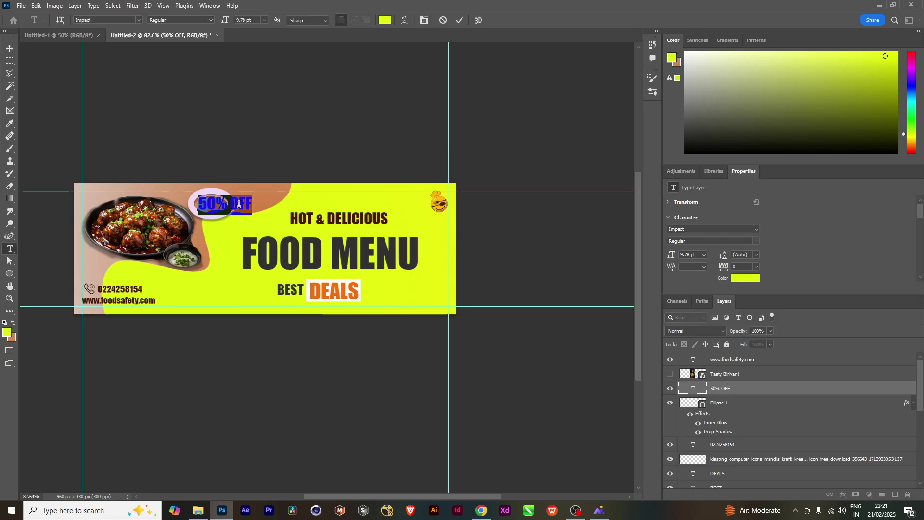
click(7, 332)
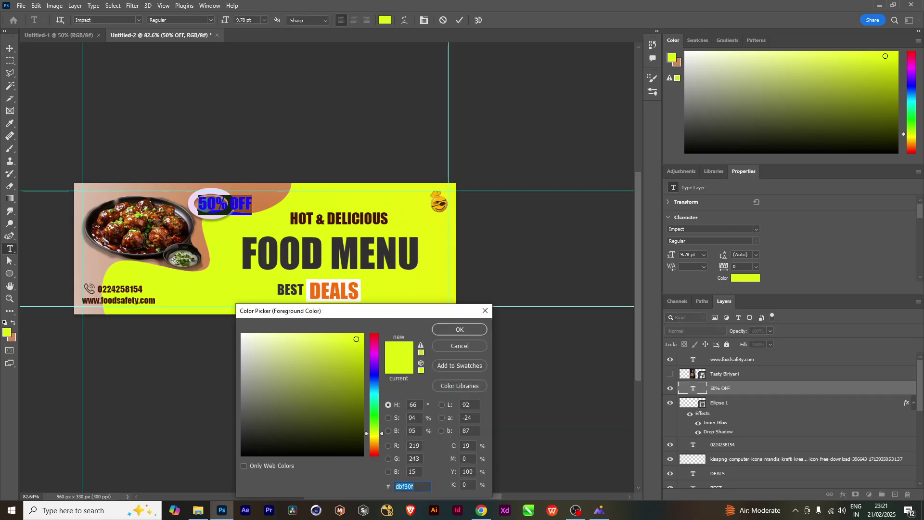
click(134, 222)
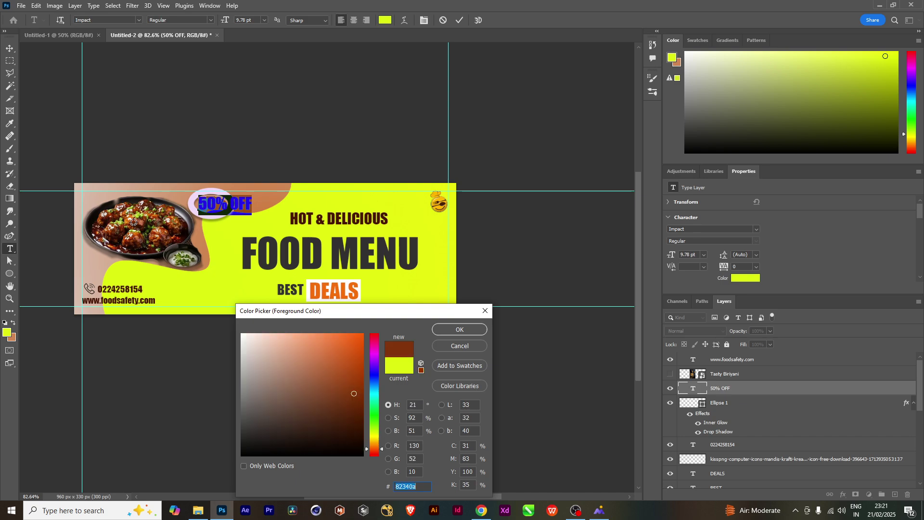
click(355, 340)
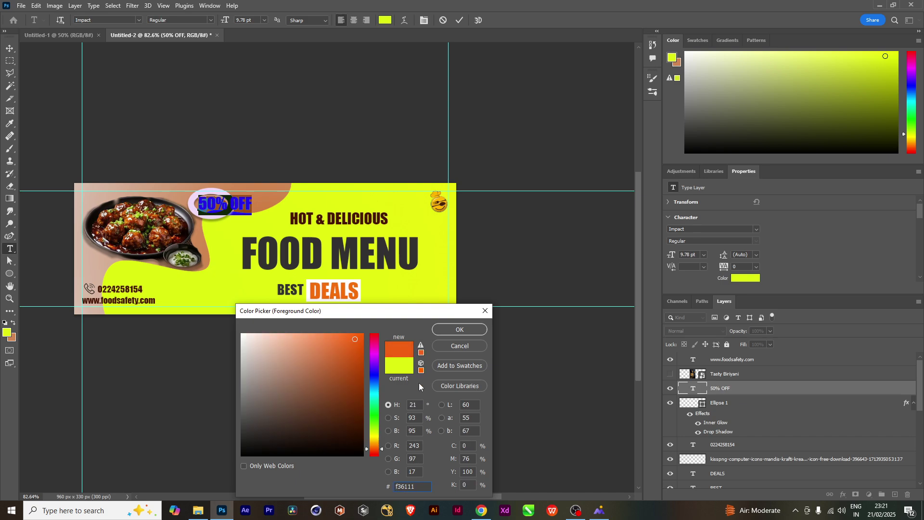
drag(374, 420, 373, 396)
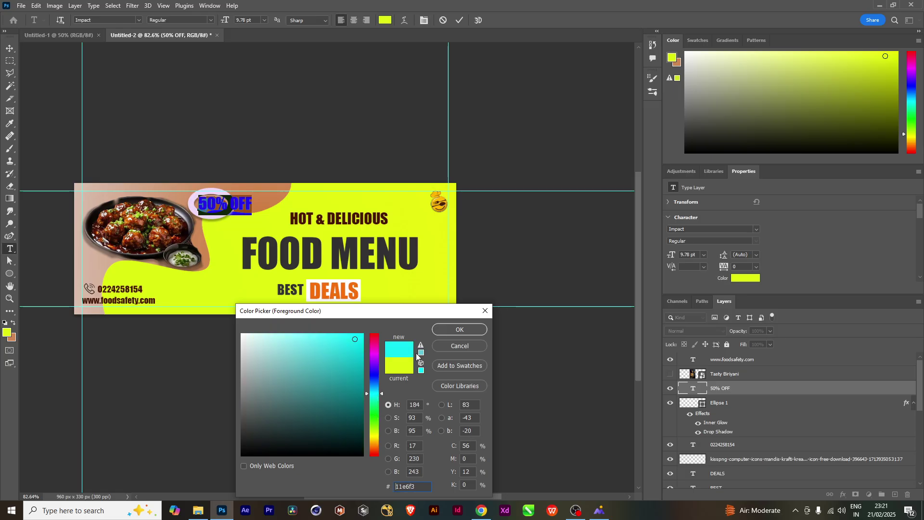
click(450, 329)
click(9, 48)
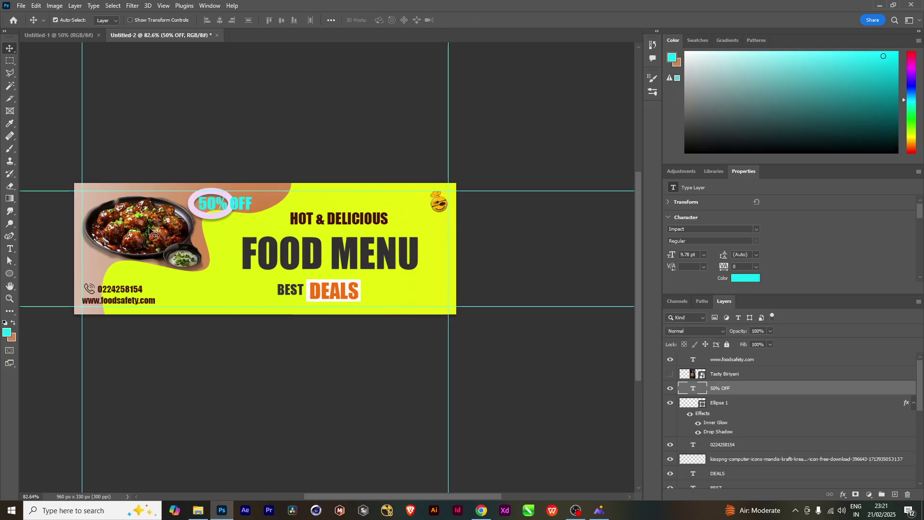
Nudge the 50% OFF text 4 px left and give the oval a dark grey outline
drag(236, 208, 239, 209)
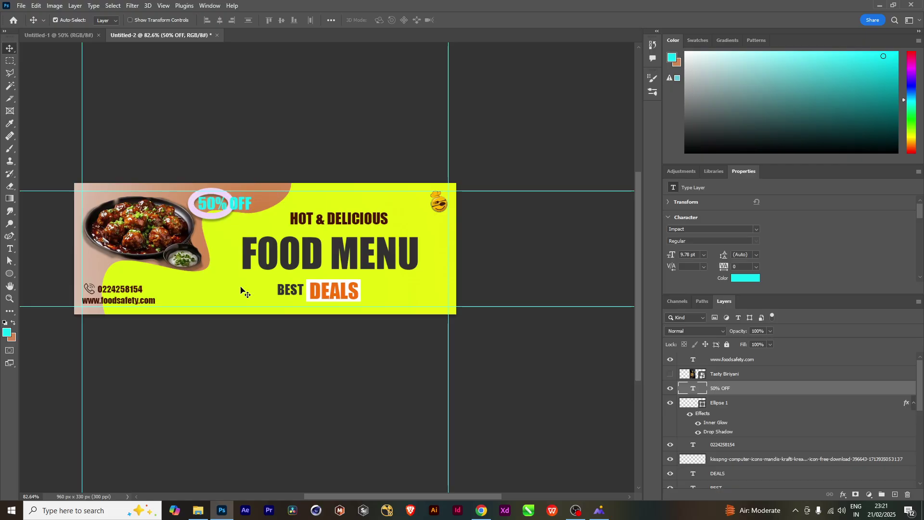
scroll(250, 292, down, 2)
scroll(251, 293, up, 5)
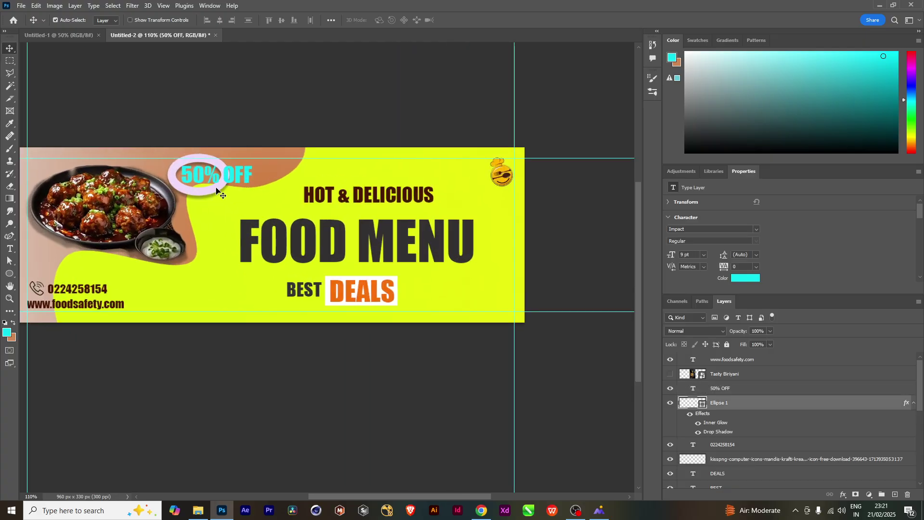
click(216, 189)
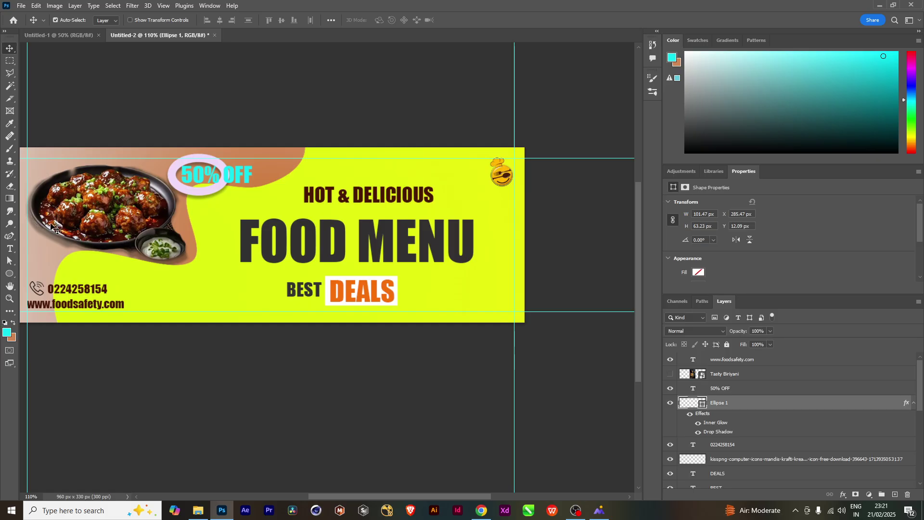
click(10, 274)
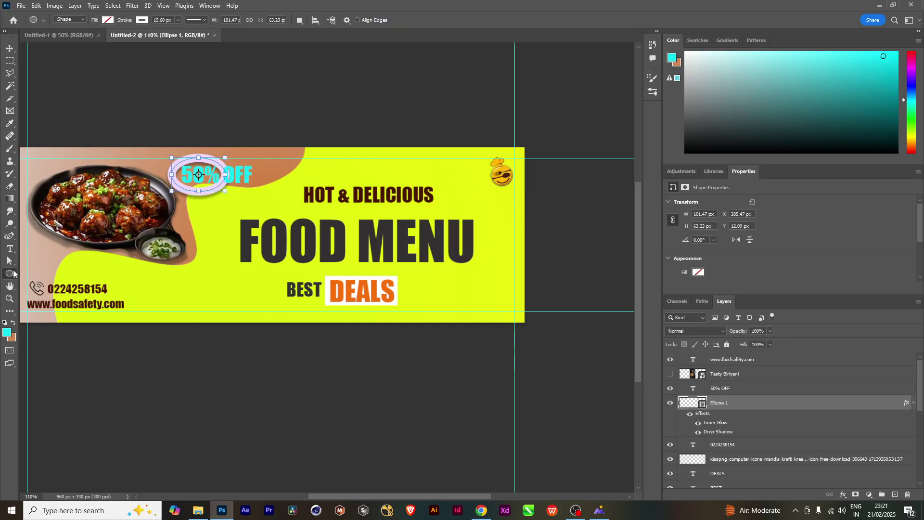
click(142, 21)
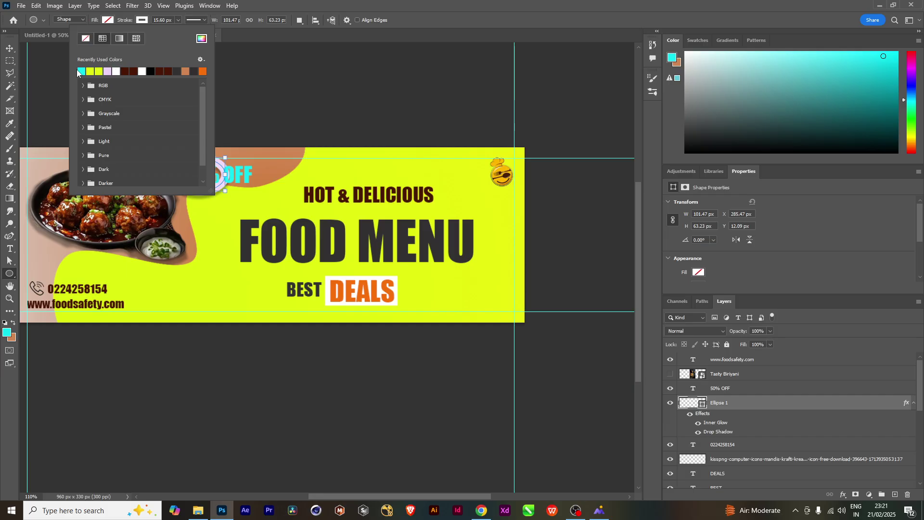
click(178, 70)
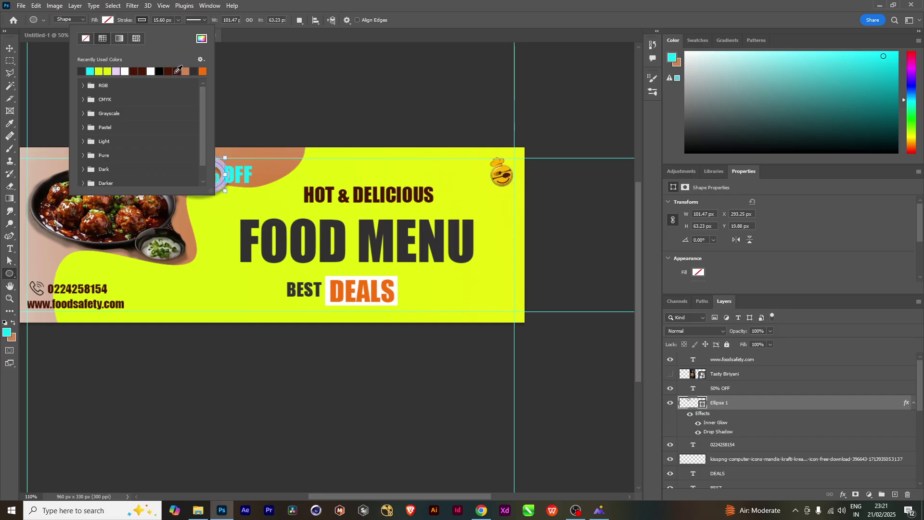
click(9, 49)
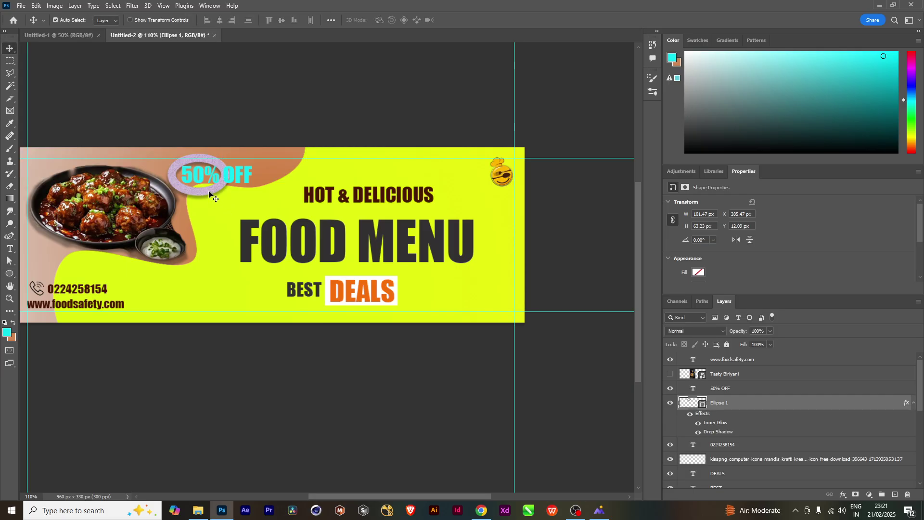
Hide the oval's Inner Glow effect in the Layers panel
click(697, 423)
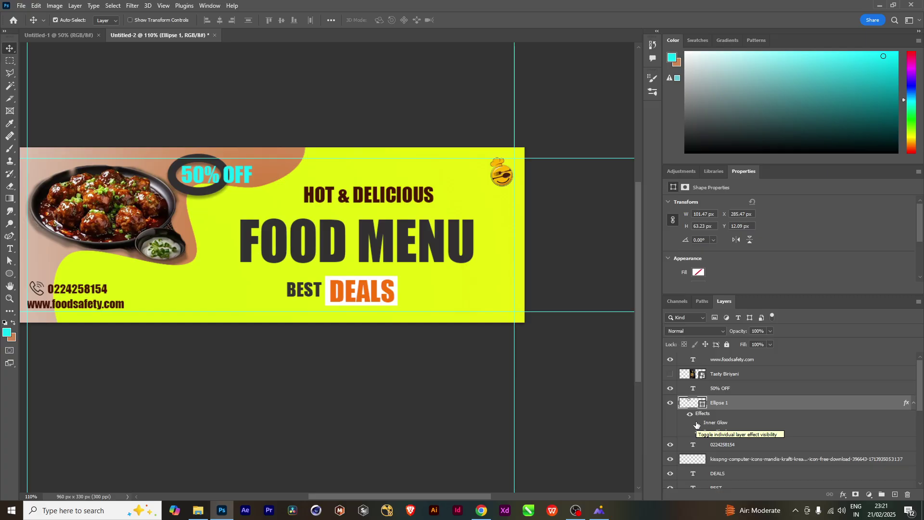
scroll(270, 262, down, 3)
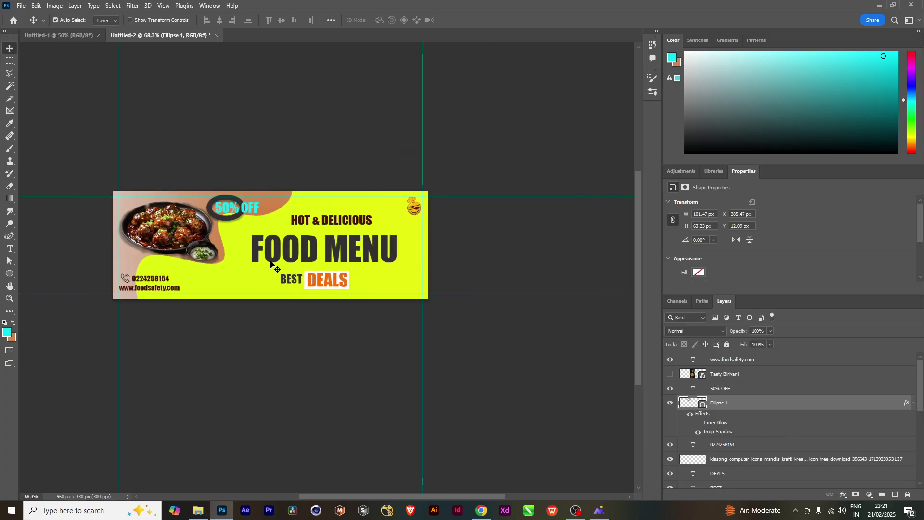
scroll(270, 263, up, 2)
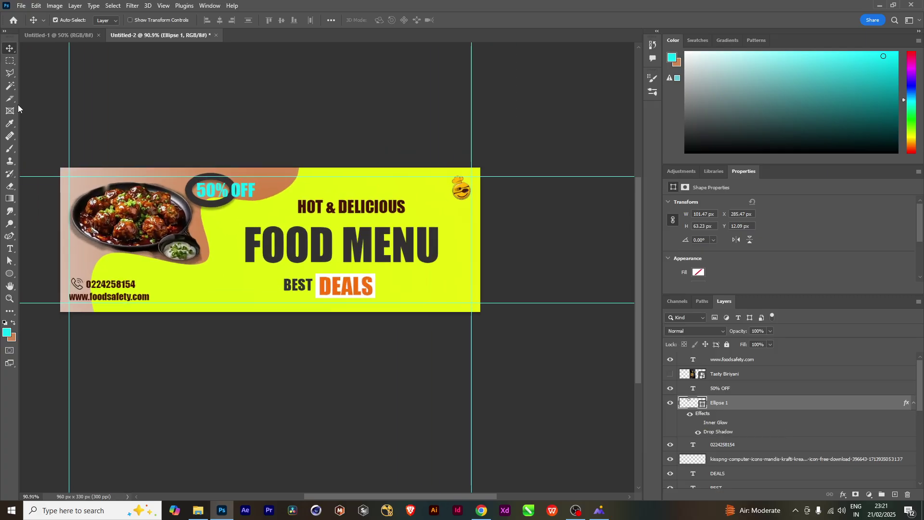
Recolour the FOOD MENU headline to orange (#f36111)
click(370, 257)
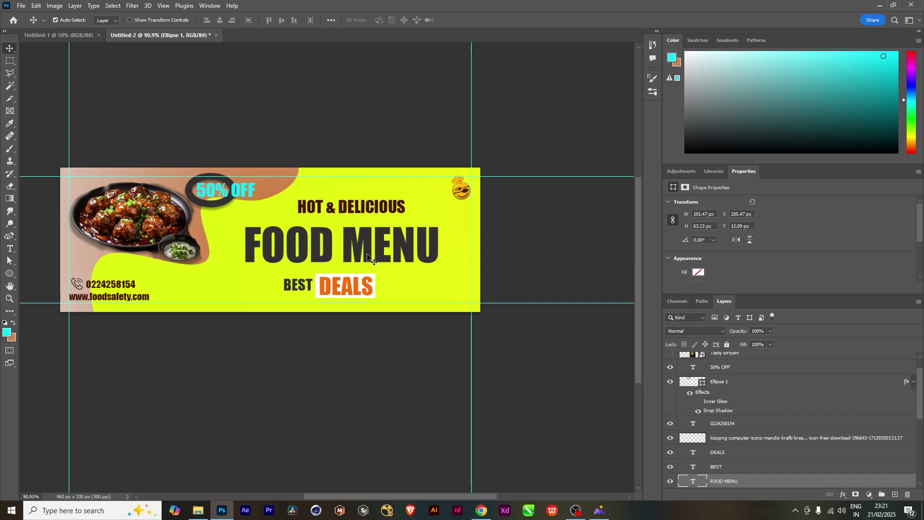
double_click(371, 258)
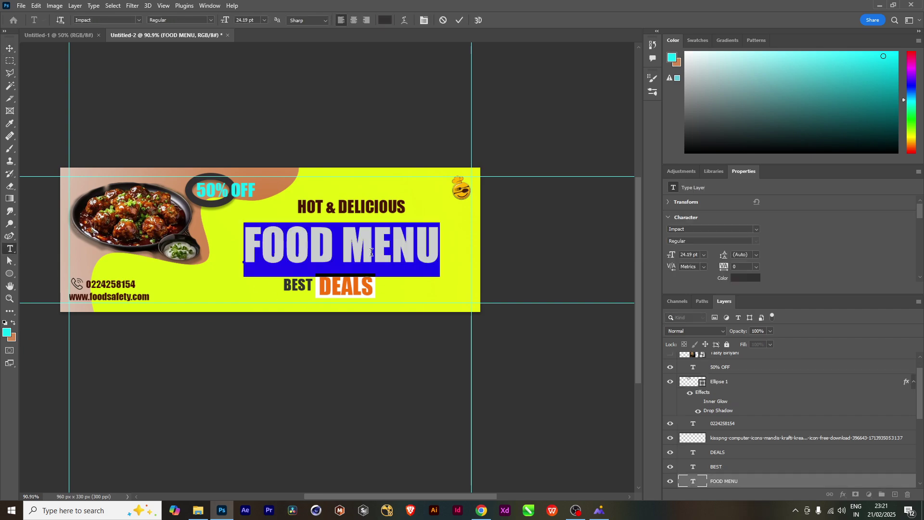
click(8, 332)
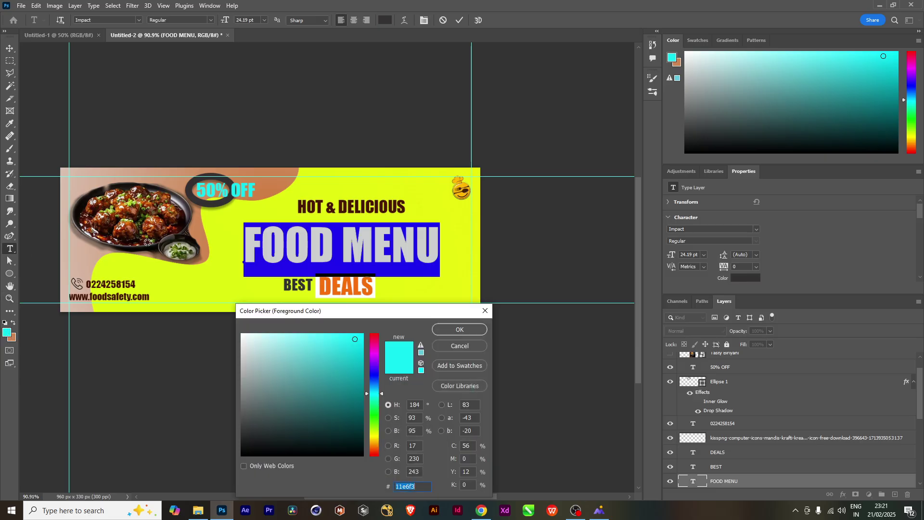
drag(375, 435, 376, 451)
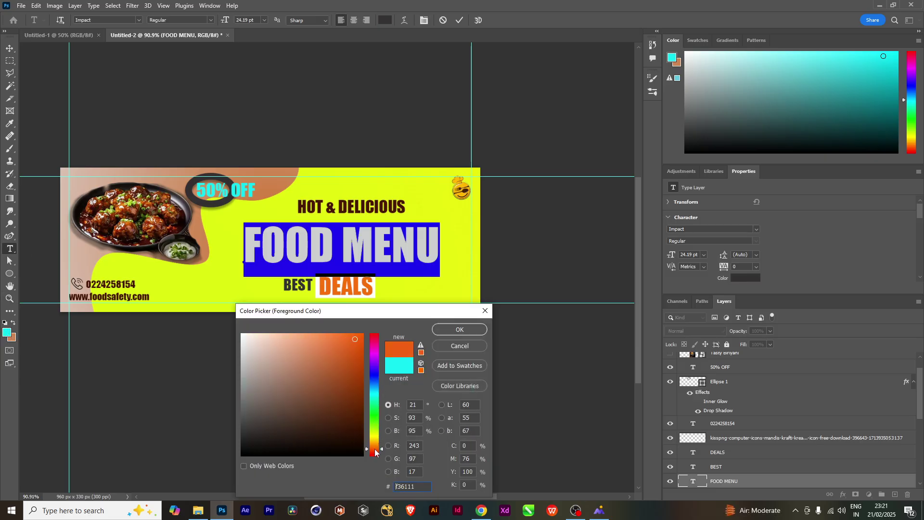
click(460, 331)
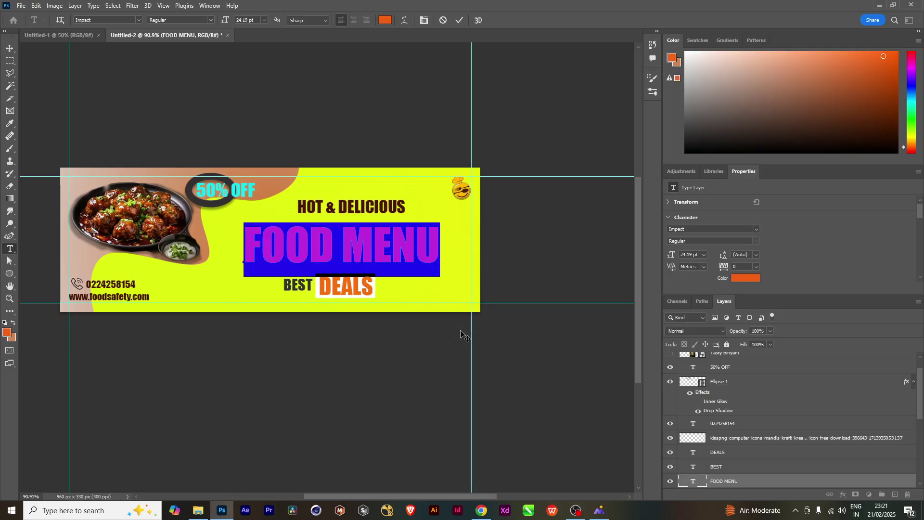
click(12, 50)
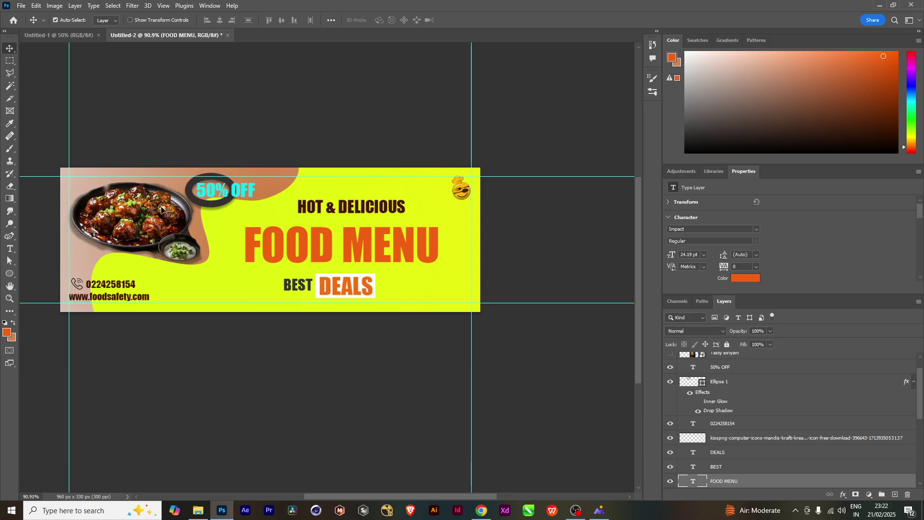
click(8, 274)
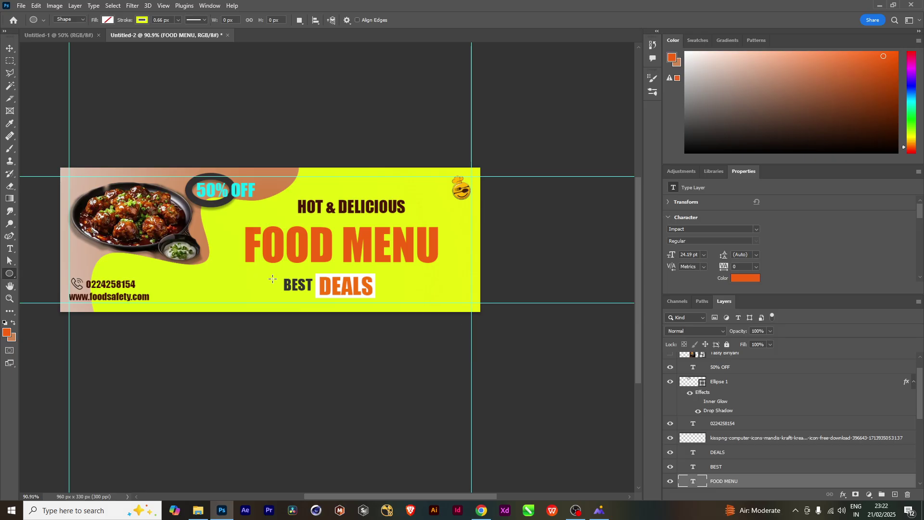
Draw a small hollow circle left of BEST with a white outline about 7 px wide
drag(220, 276, 251, 303)
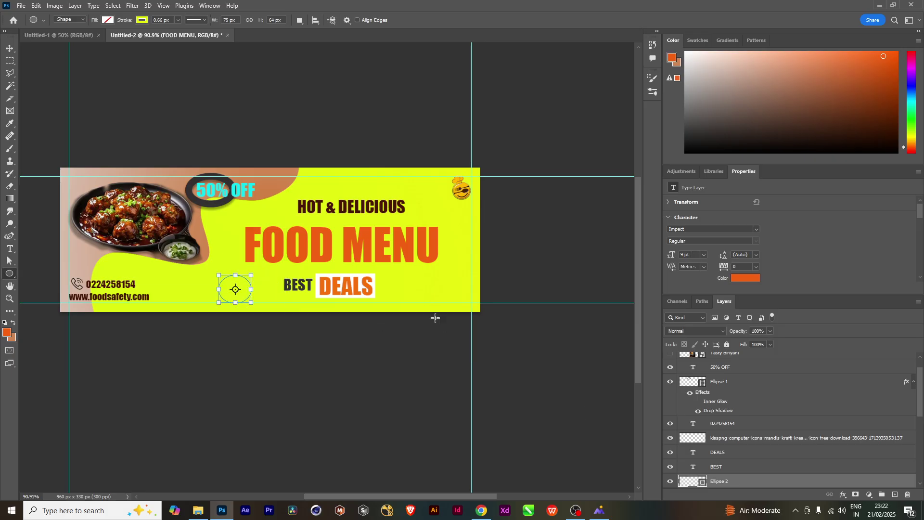
click(178, 19)
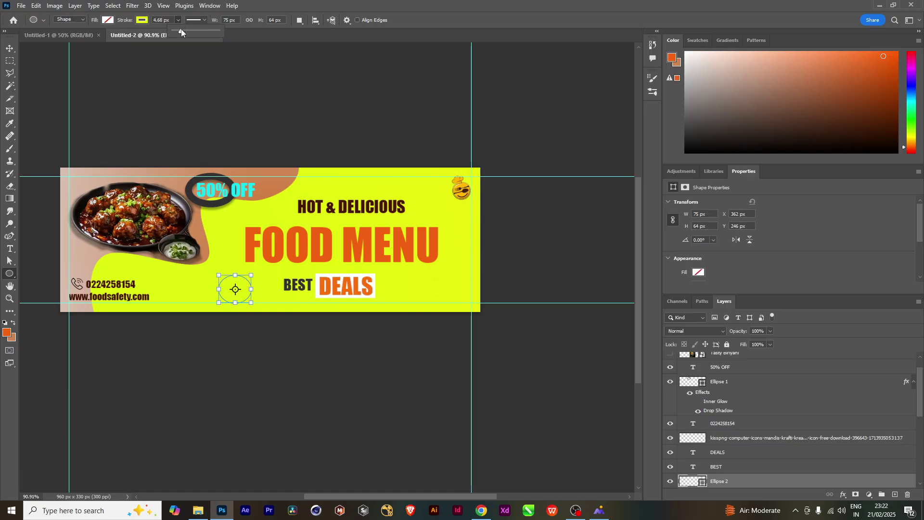
drag(189, 31, 192, 31)
click(143, 21)
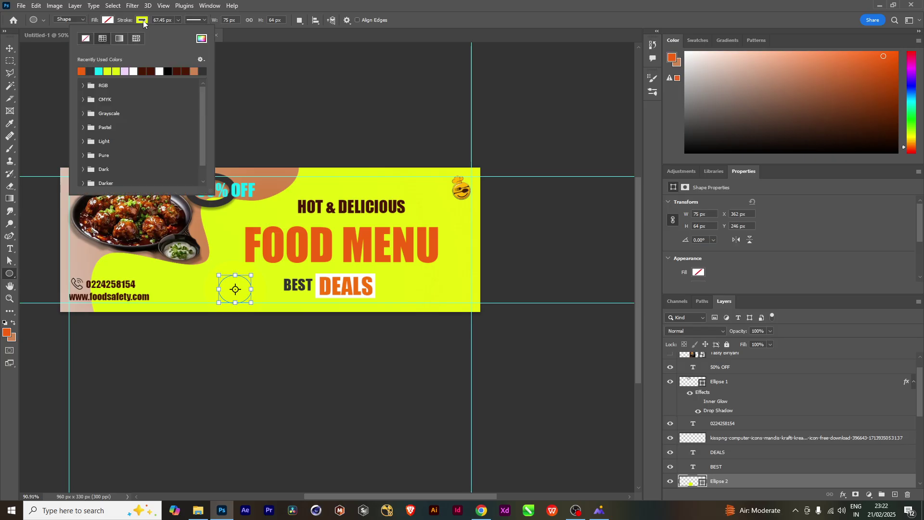
click(134, 70)
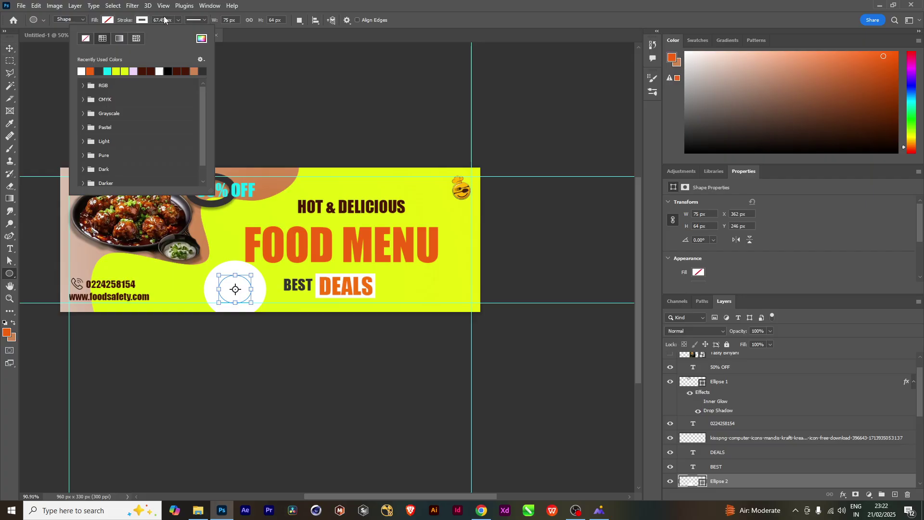
click(178, 21)
drag(167, 30, 169, 31)
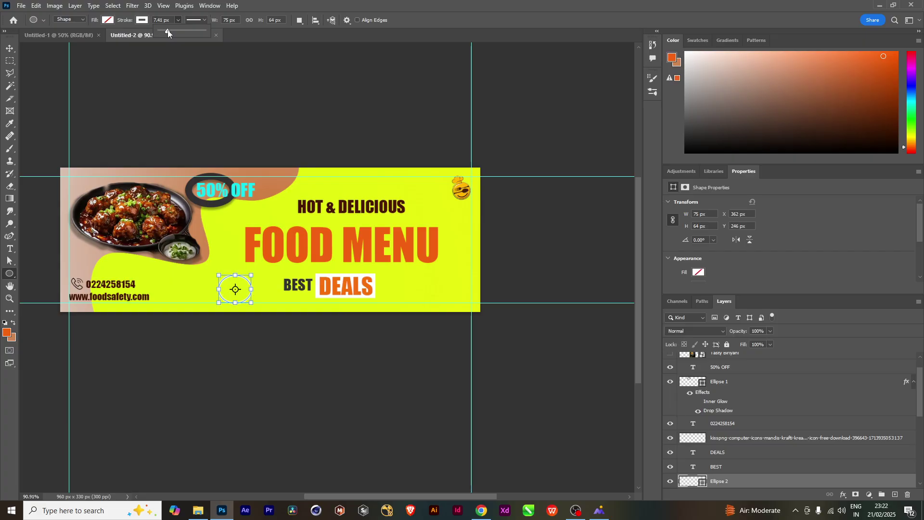
key(v)
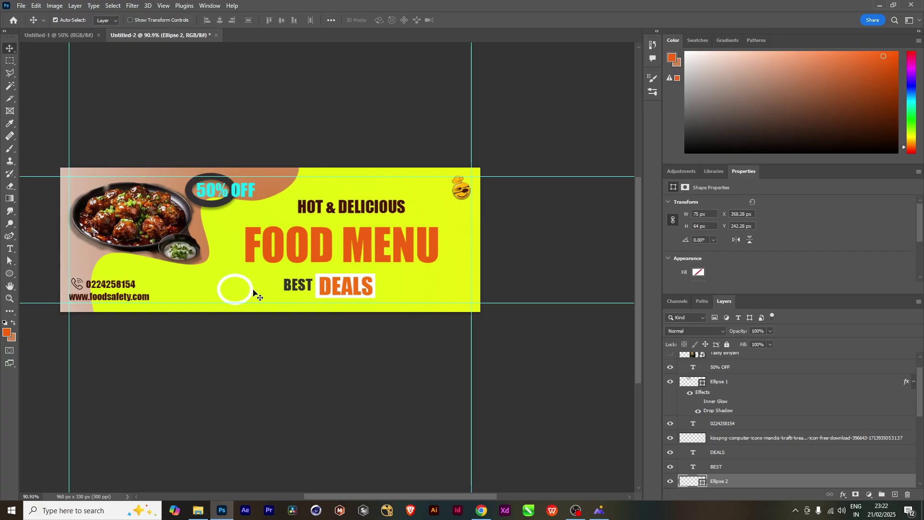
drag(257, 291, 240, 283)
Move the white ring left, then shrink the right ring to about half and the left ring to about 57%
scroll(252, 299, up, 2)
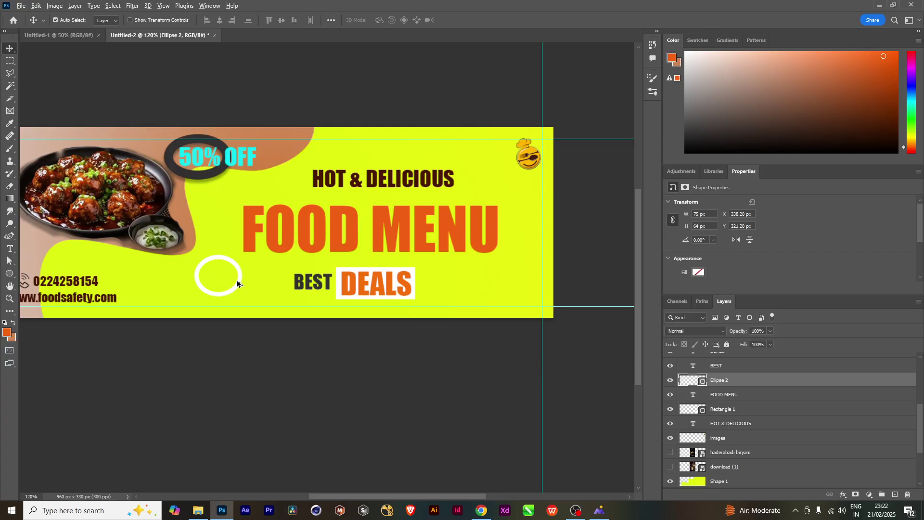
drag(238, 284, 281, 293)
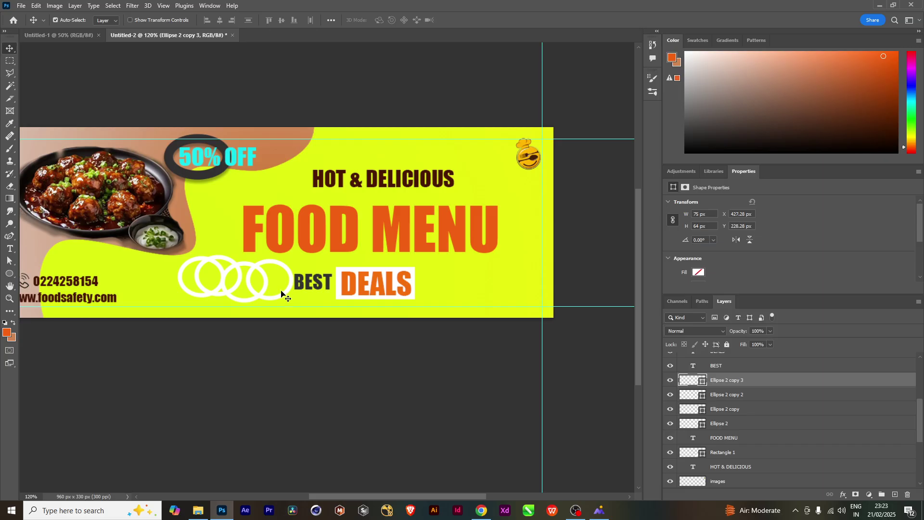
key(ctrl+t)
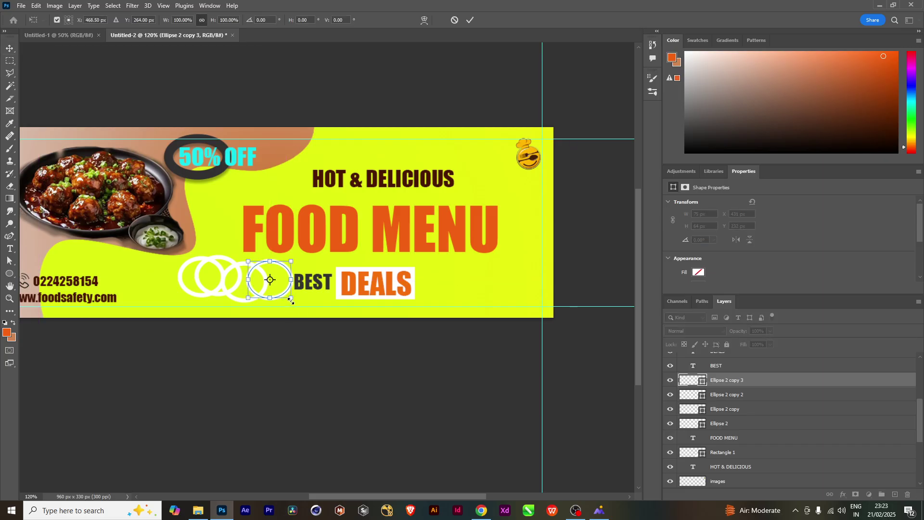
drag(291, 300, 282, 290)
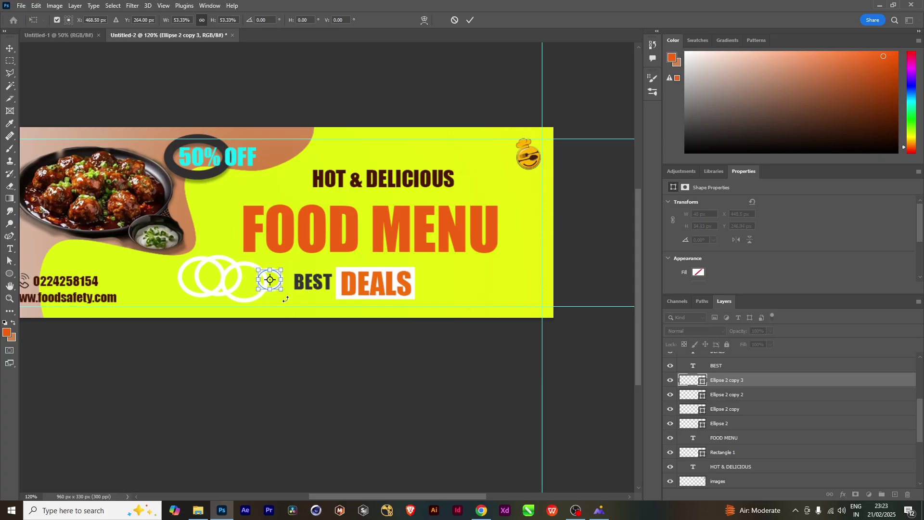
key(Return)
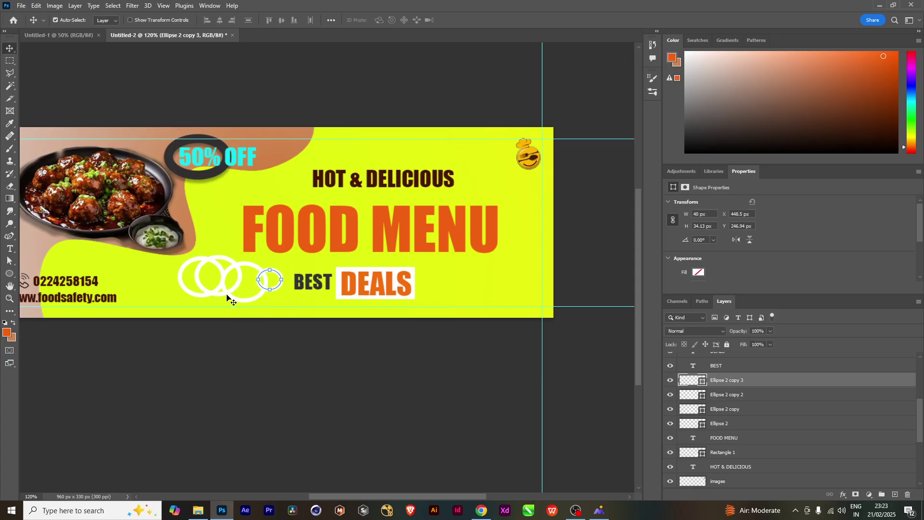
click(216, 291)
key(ctrl+t)
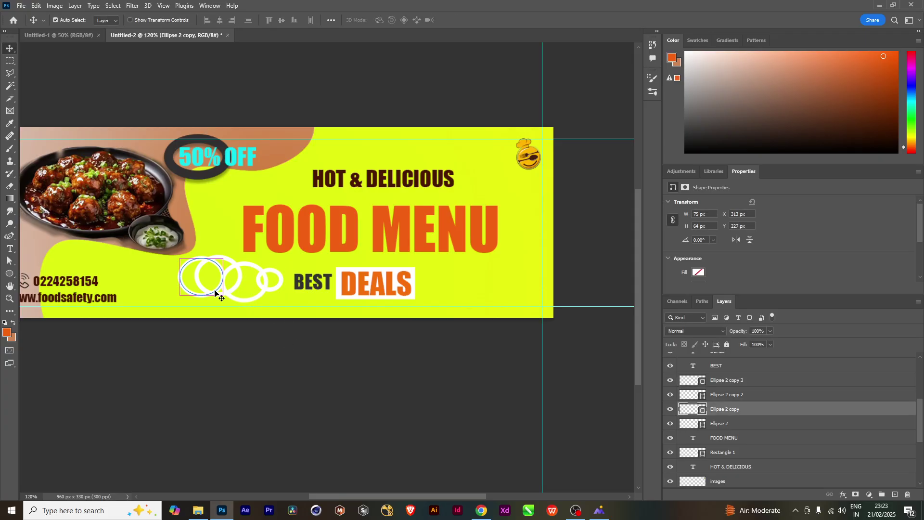
drag(222, 296, 205, 298)
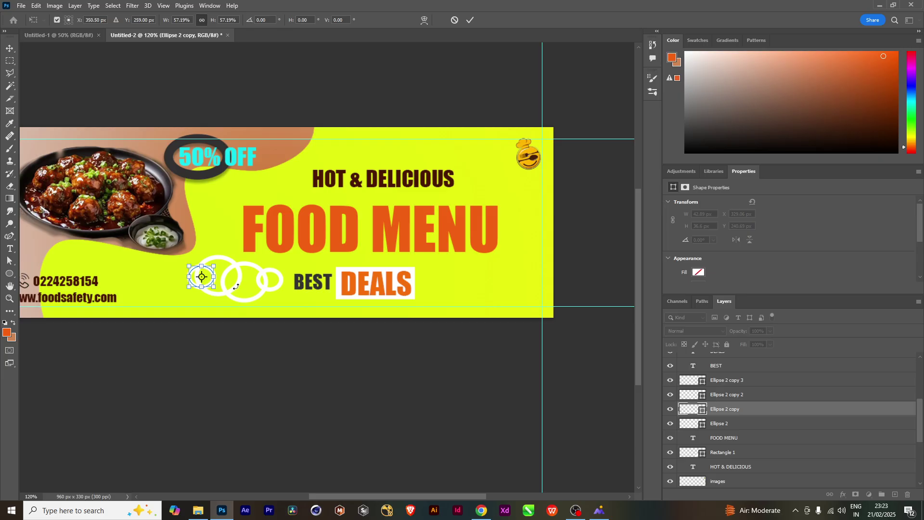
key(Return)
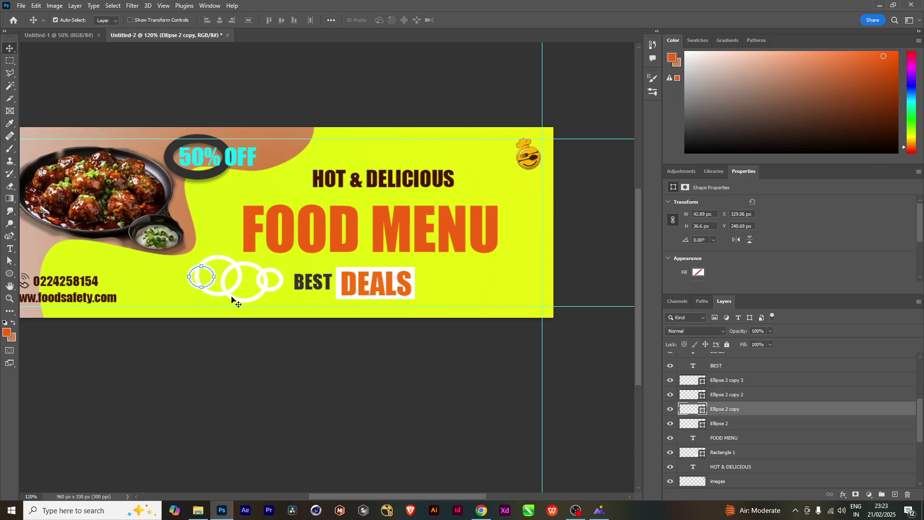
Shrink the Ellipse 2 ring to about 63% and move it inside the big ring
ctrl+click(229, 295)
key(ctrl+t)
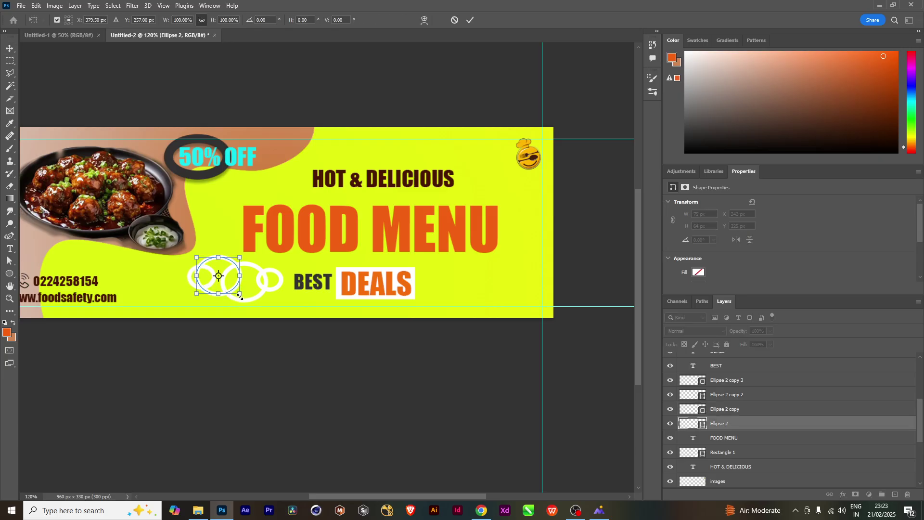
drag(240, 294, 232, 287)
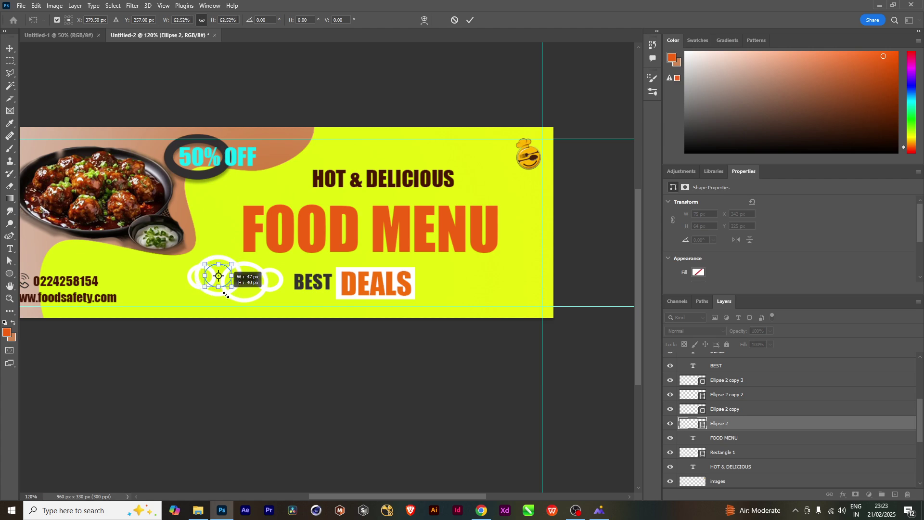
key(Return)
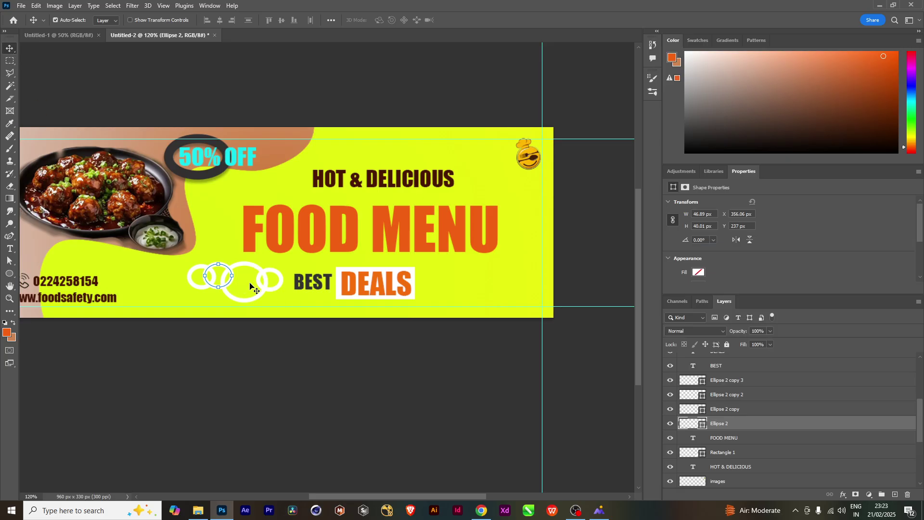
mouse_move(265, 287)
mouse_down()
mouse_move(239, 288)
mouse_move(249, 281)
mouse_move(233, 282)
mouse_move(222, 265)
mouse_move(243, 268)
mouse_move(266, 298)
mouse_up()
key(ctrl+t)
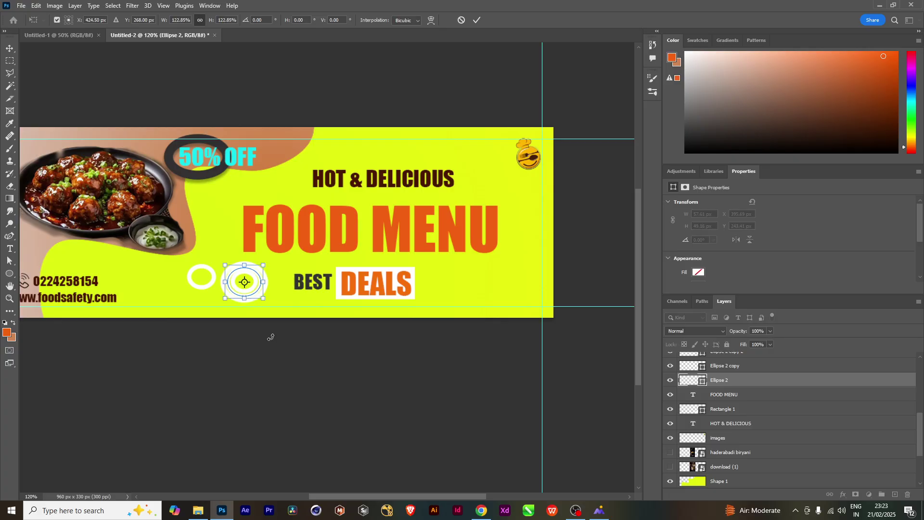
key(Return)
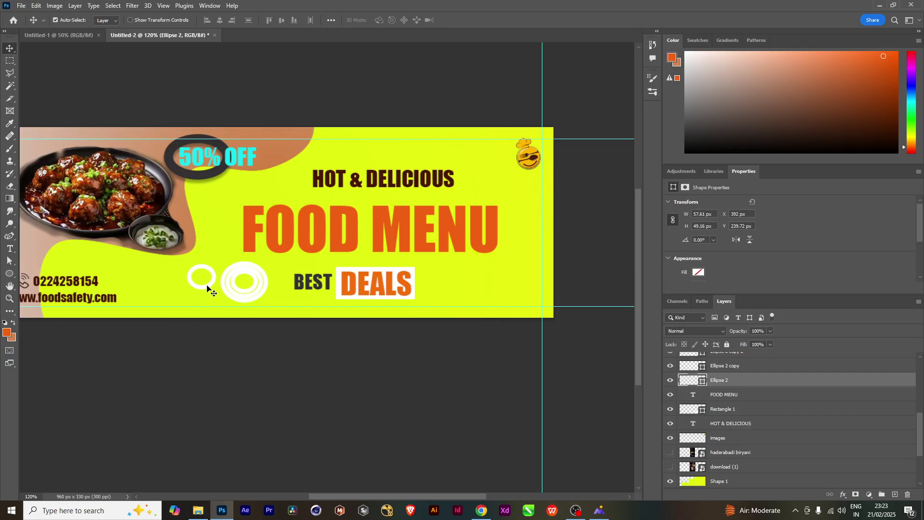
Enlarge the small left ring to about twice its size, roughly 101 × 86 px
click(207, 288)
key(ctrl+t)
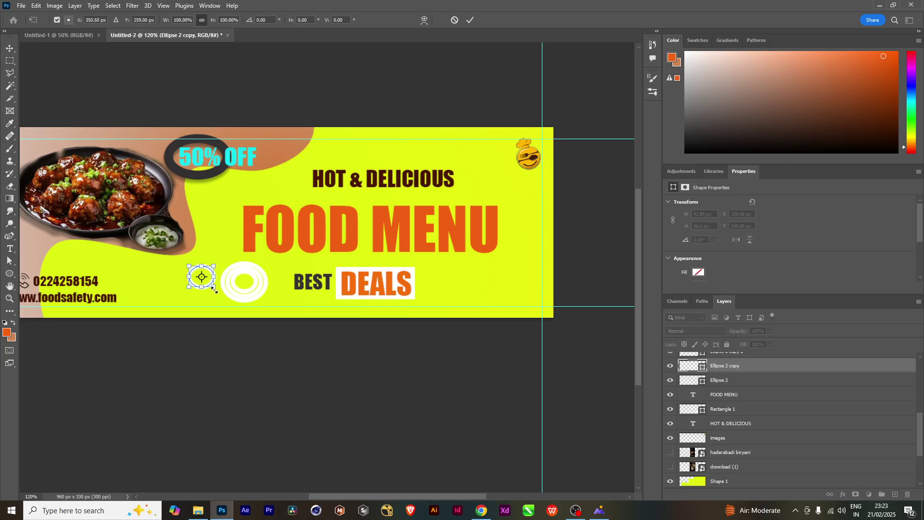
drag(214, 290, 275, 305)
key(Return)
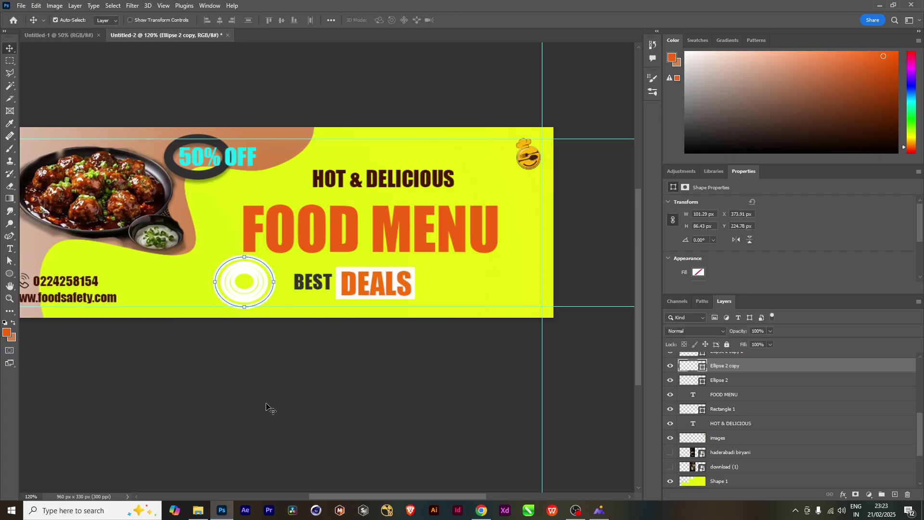
Group the four ellipse ring layers into Group 1
scroll(745, 408, up, 1)
scroll(745, 409, up, 6)
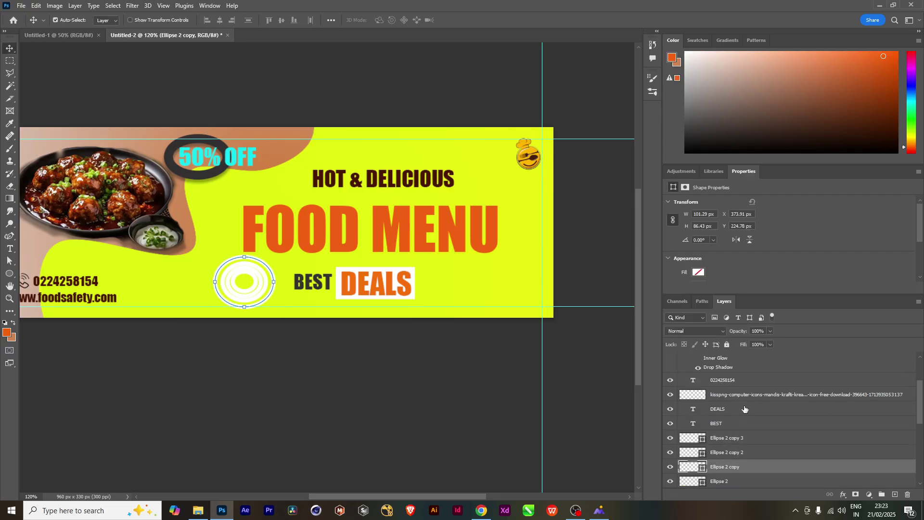
scroll(736, 465, down, 3)
click(721, 398)
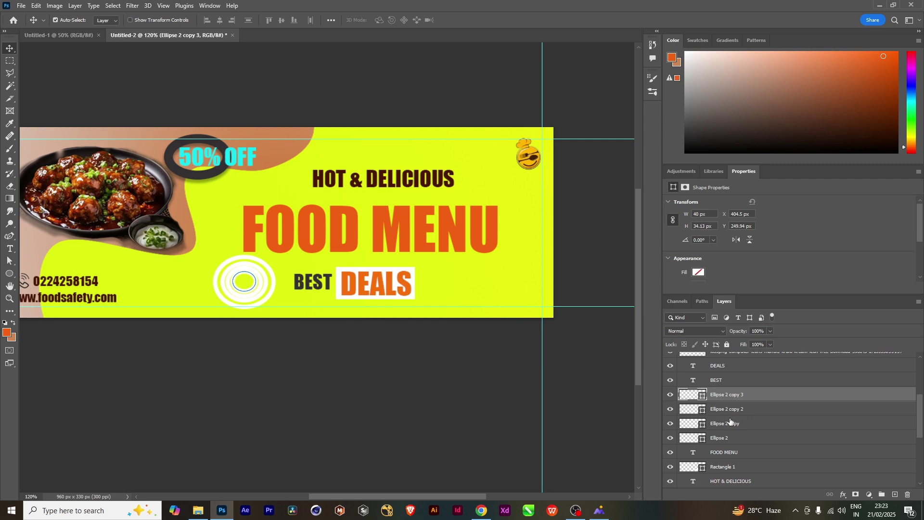
shift+click(735, 439)
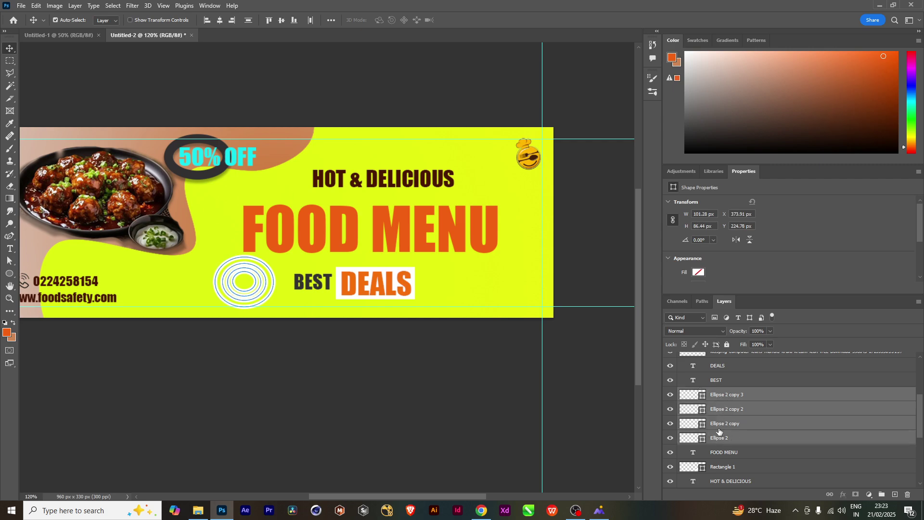
key(ctrl)
key(ctrl+g)
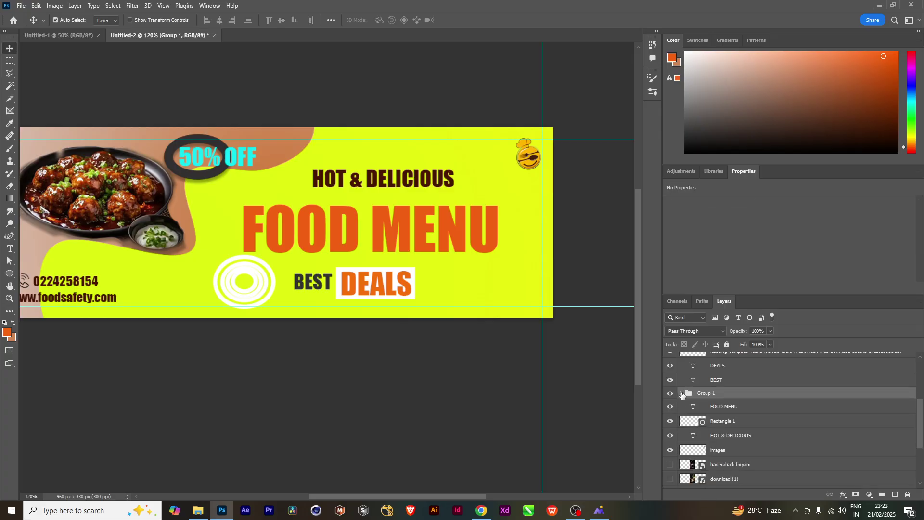
click(682, 394)
click(682, 394)
Rotate Group 1 about 18.65° and move it beneath the dip bowl
key(ctrl)
key(ctrl+t)
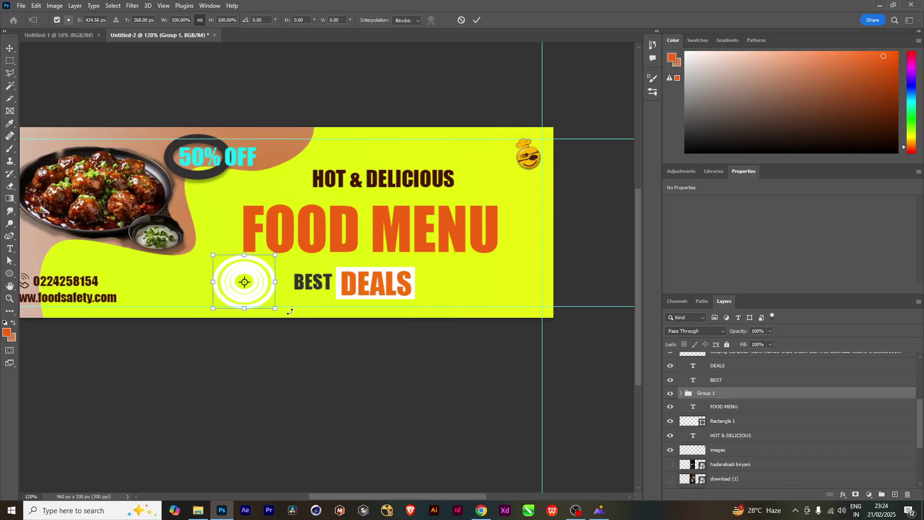
drag(282, 322, 161, 290)
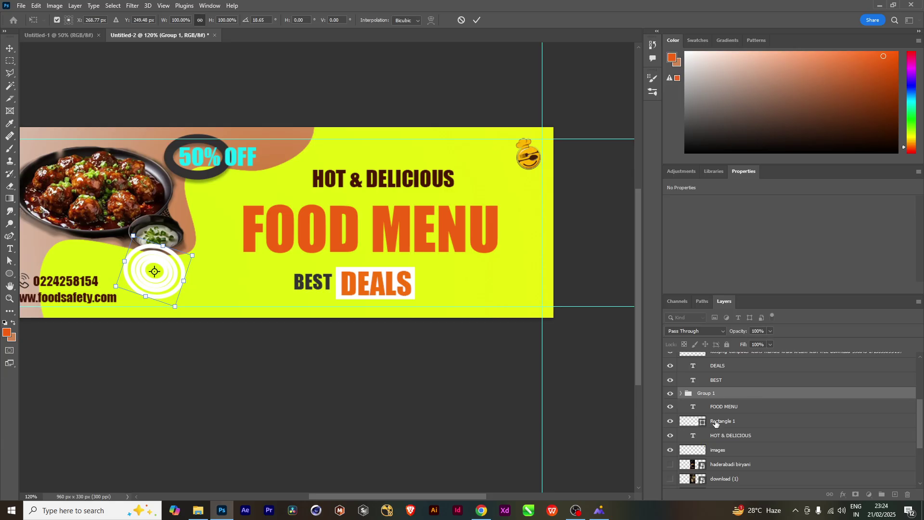
key(Return)
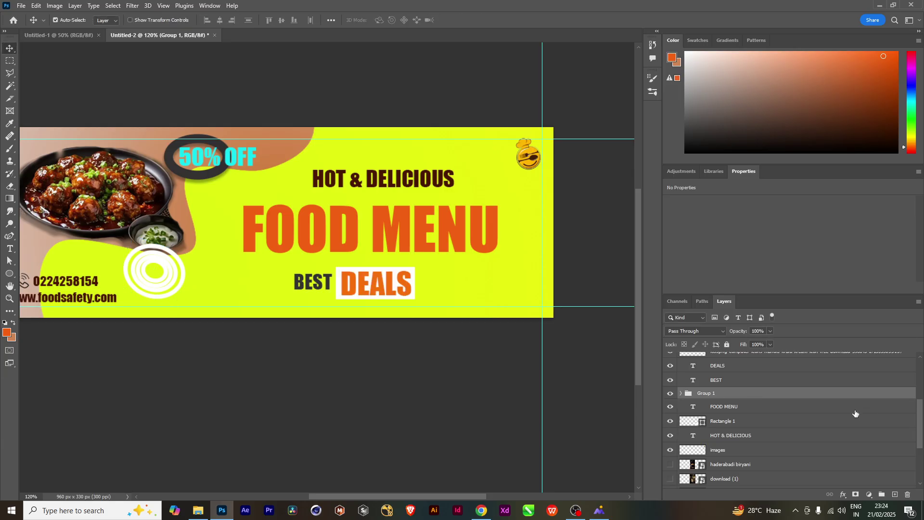
Lower Group 1 in the layer order beneath Shape 1, undoing an accidental ring move
drag(814, 392, 801, 444)
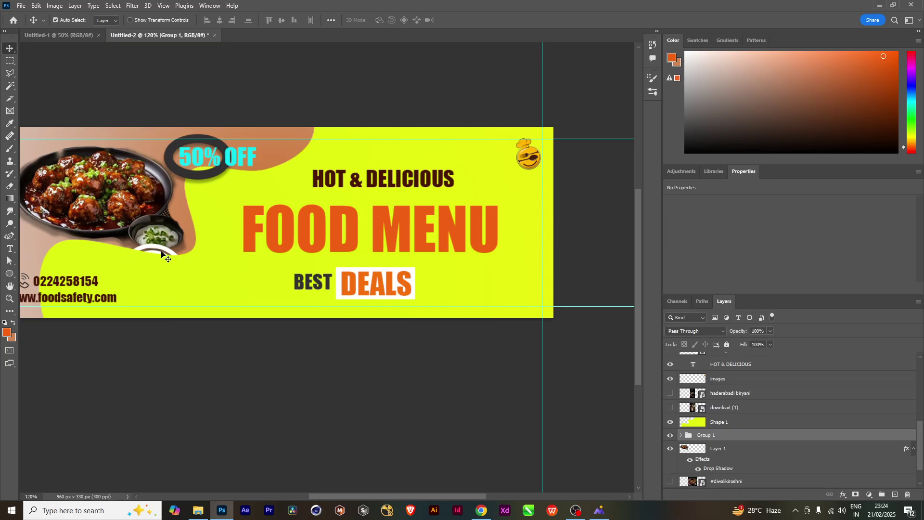
mouse_move(161, 251)
mouse_down()
mouse_move(140, 244)
mouse_move(161, 242)
mouse_up()
drag(209, 272, 289, 262)
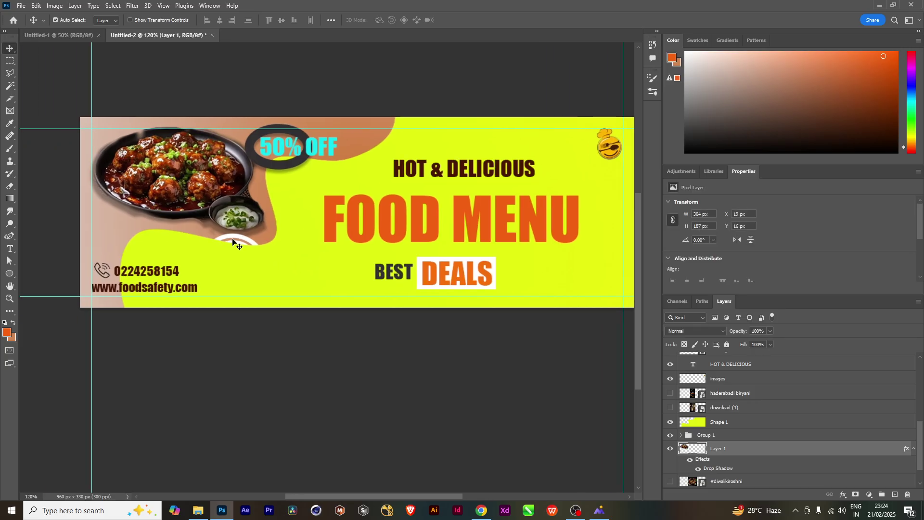
drag(231, 241, 189, 211)
key(ctrl+z)
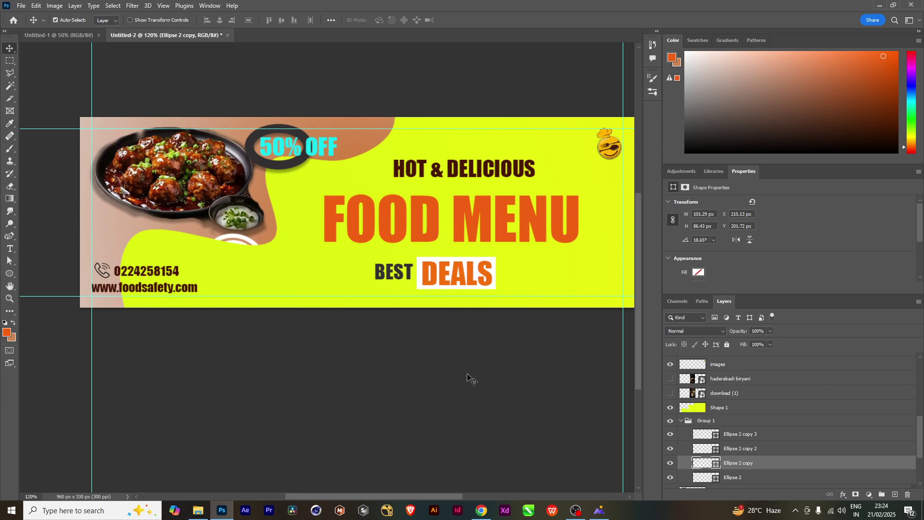
click(671, 424)
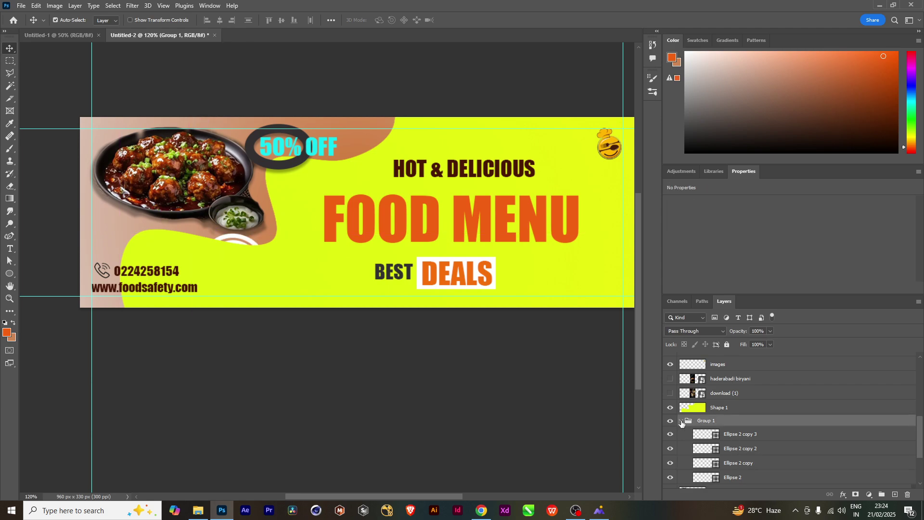
click(681, 423)
Move the rings up beside the bowl, rotate them slightly, and fade the group to 38% opacity
key(ctrl)
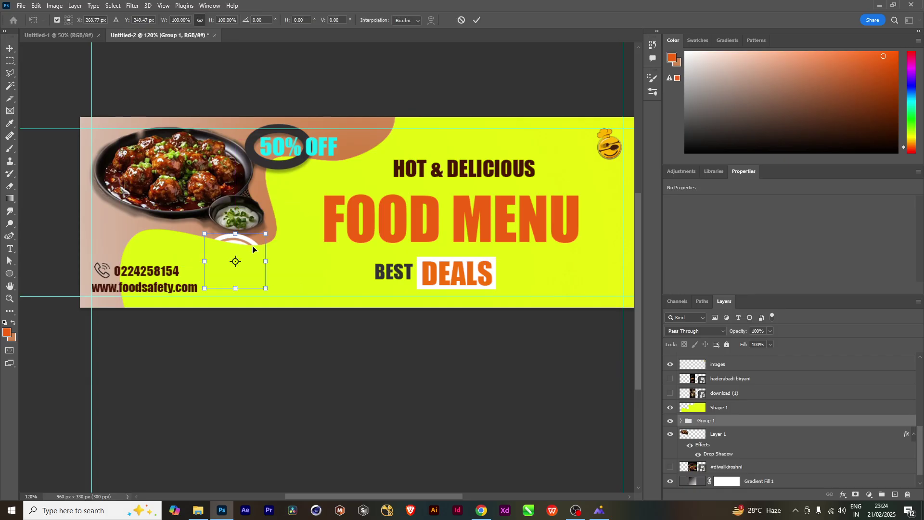
key(ctrl+t)
drag(240, 245, 134, 215)
drag(166, 278, 260, 216)
drag(149, 225, 163, 233)
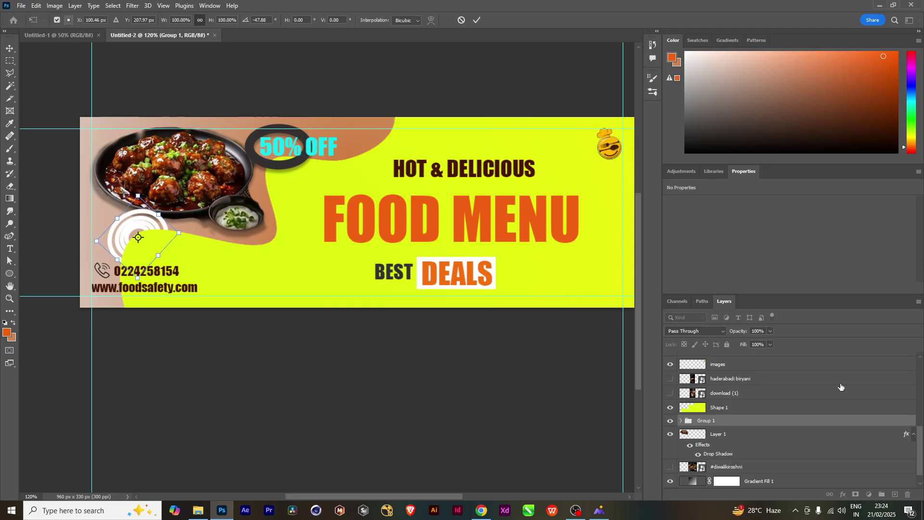
click(749, 342)
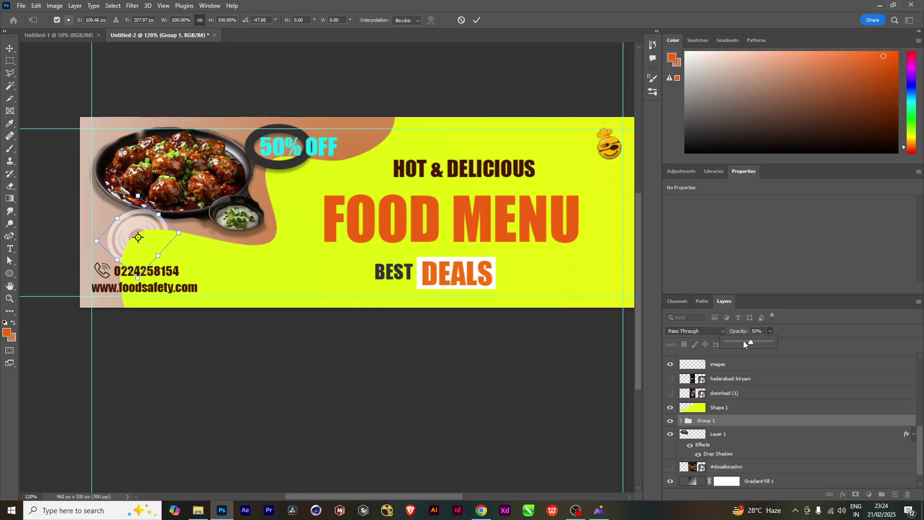
drag(744, 344, 743, 343)
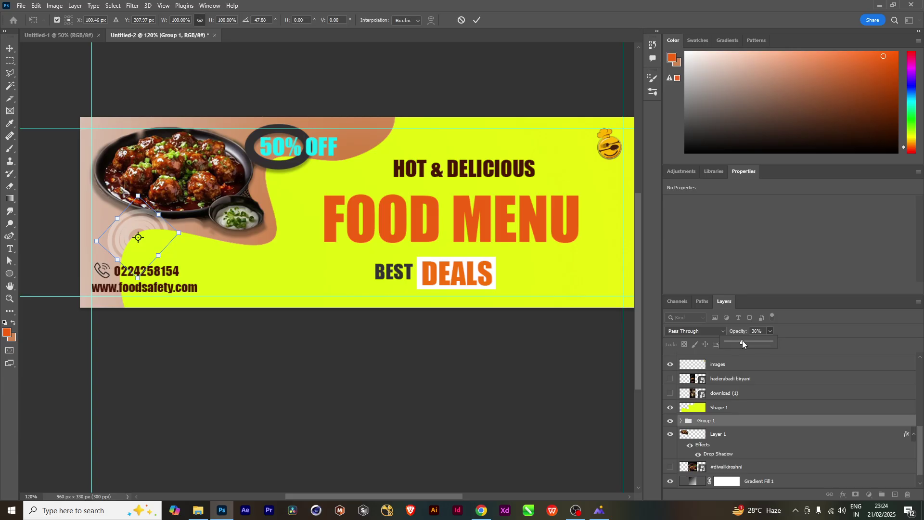
click(10, 48)
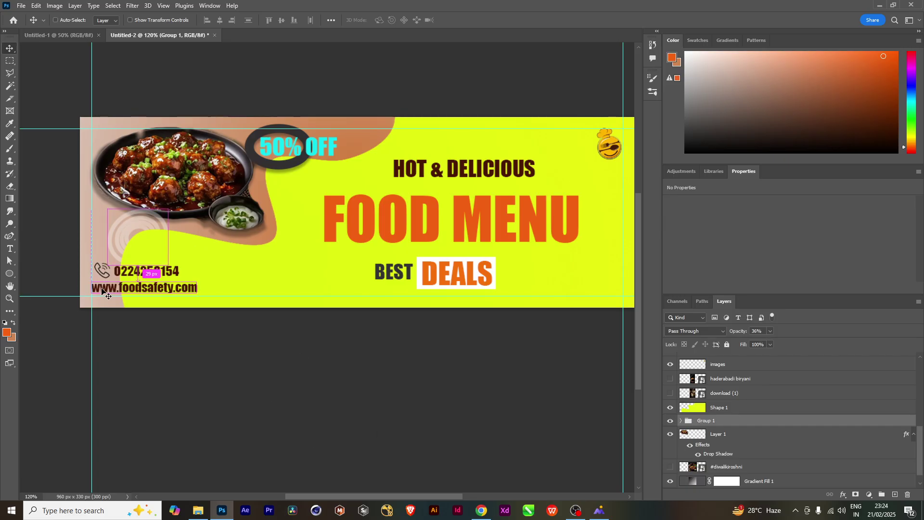
Nudge the faint circles slightly right and stack Group 1 beneath the food image layer
key(ctrl+t)
mouse_move(148, 225)
mouse_down()
mouse_move(250, 225)
mouse_move(268, 205)
mouse_move(269, 181)
mouse_move(111, 248)
mouse_move(133, 224)
mouse_up()
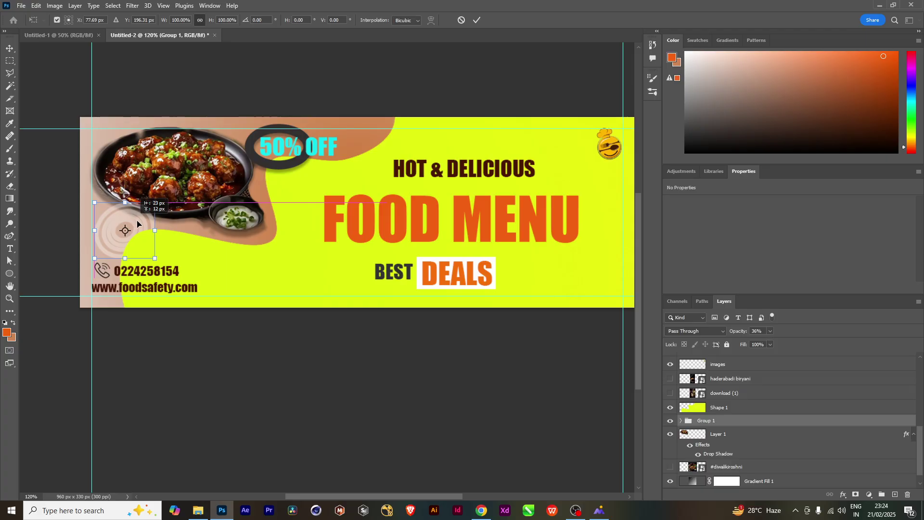
mouse_move(137, 224)
mouse_down()
mouse_move(217, 244)
mouse_move(135, 223)
mouse_up()
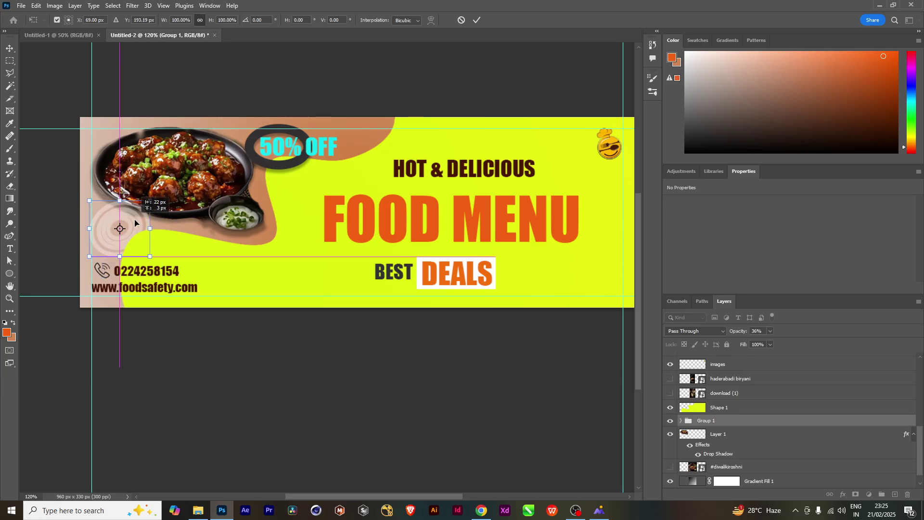
key(Return)
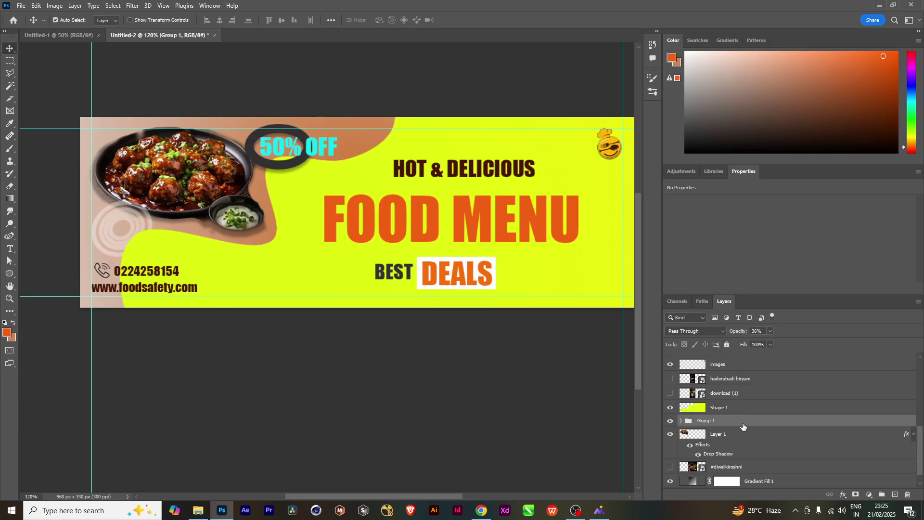
click(681, 421)
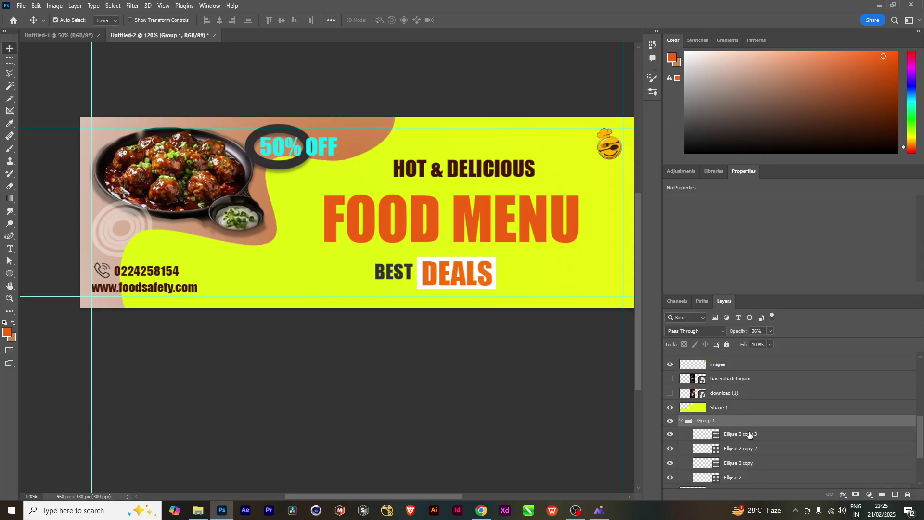
click(682, 420)
drag(730, 422, 736, 457)
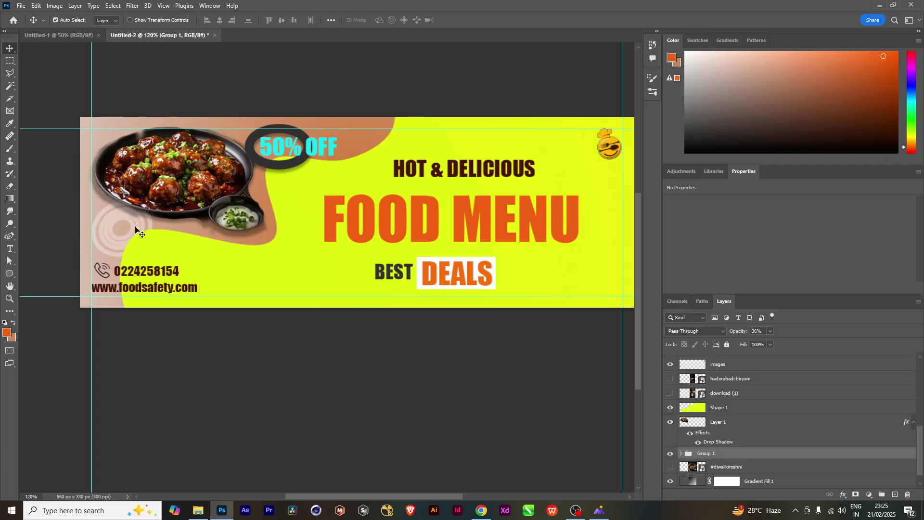
Duplicate the concentric circles group and move the copy up beside 50% OFF
key(ctrl+j)
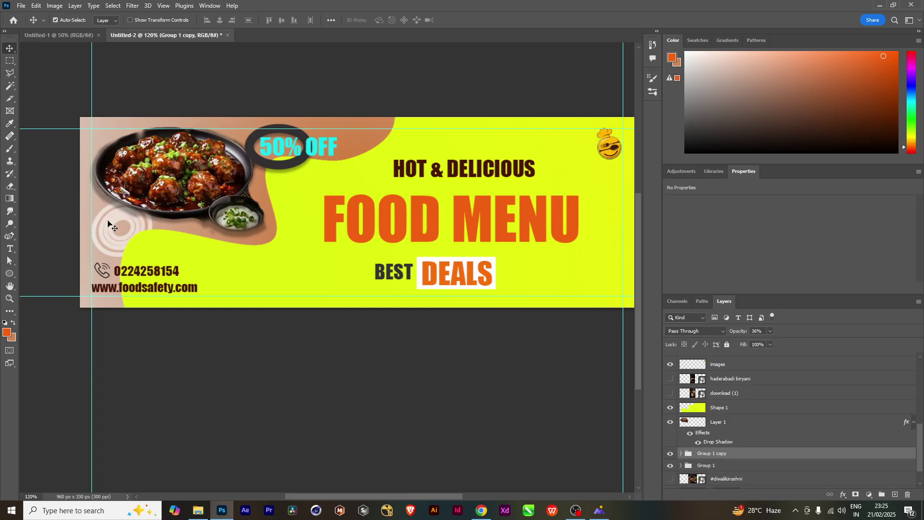
drag(202, 235, 401, 145)
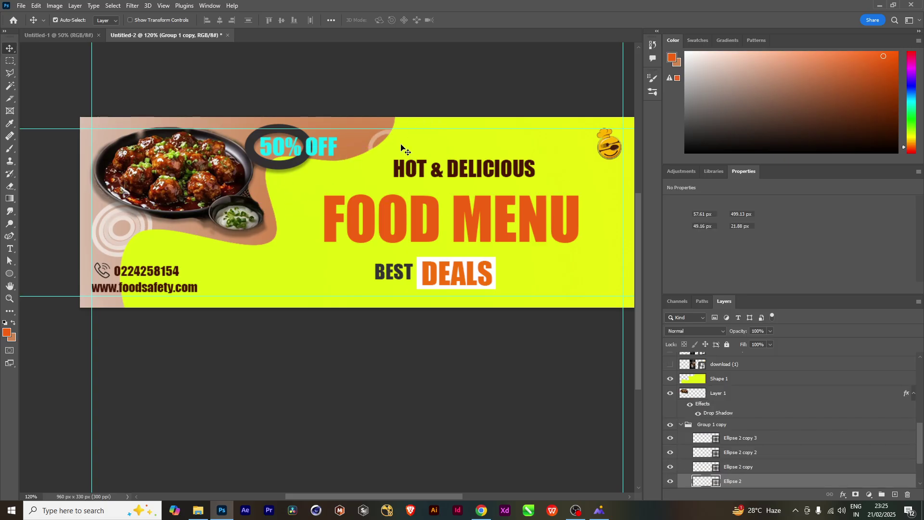
key(ctrl+z)
click(681, 424)
click(725, 431)
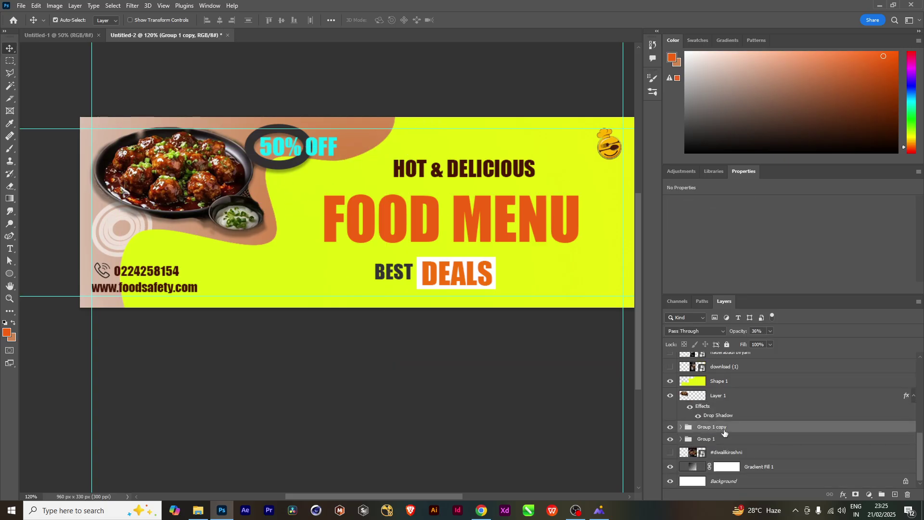
key(ctrl+t)
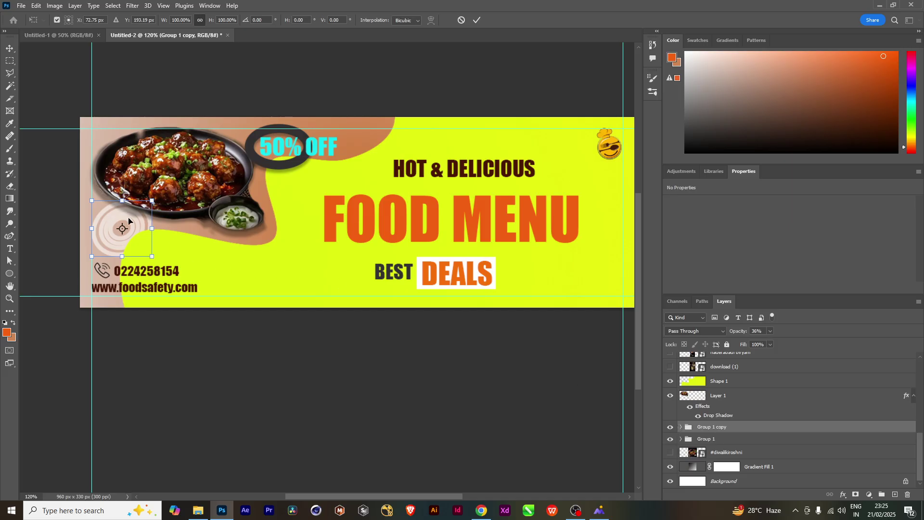
drag(138, 227, 373, 140)
key(Return)
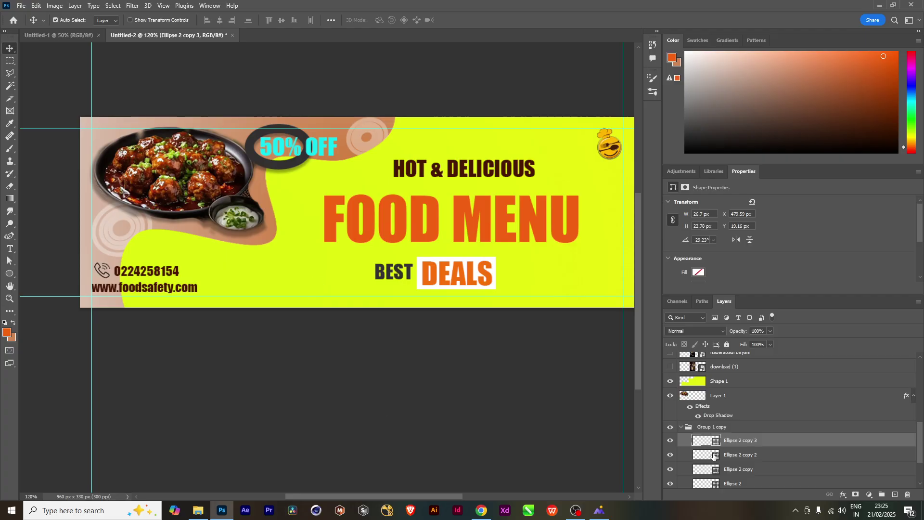
Fade the copied circles group to 20% opacity
click(684, 428)
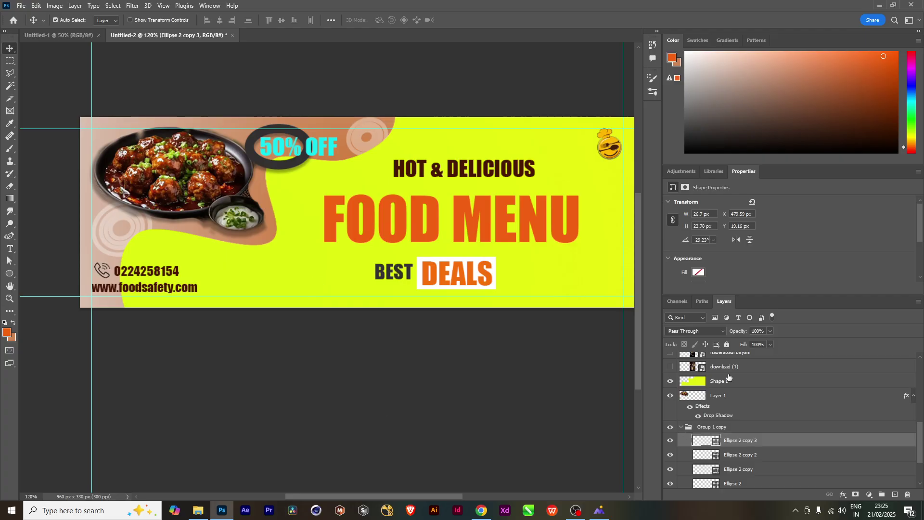
click(770, 331)
drag(766, 343, 764, 344)
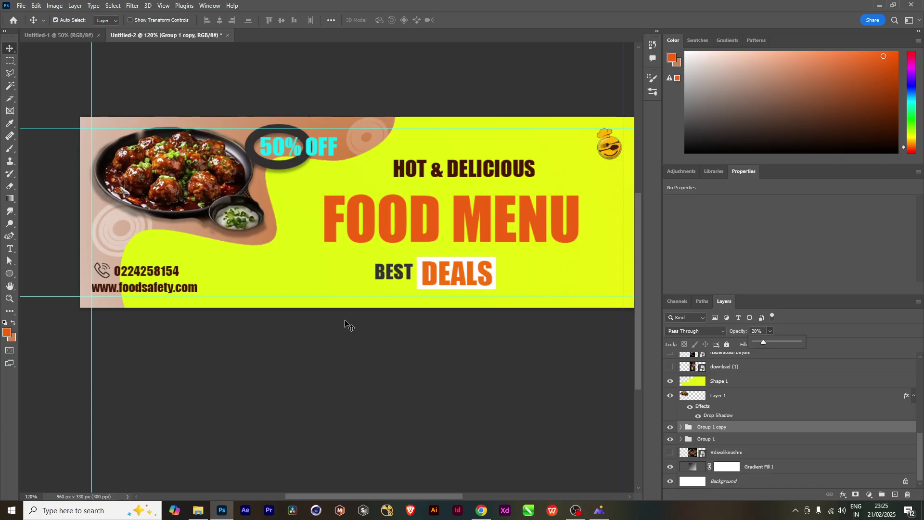
click(283, 264)
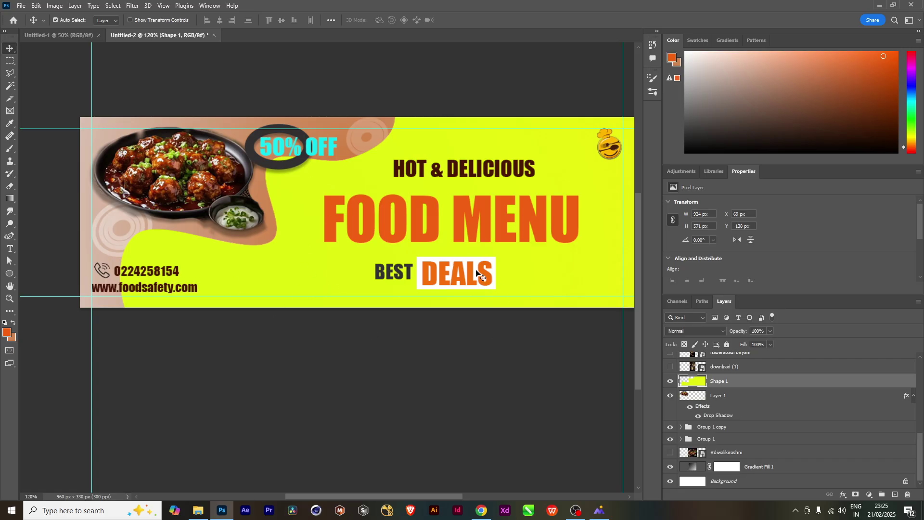
Give the FOOD MENU layer a Bevel & Emboss with 105% depth
click(475, 233)
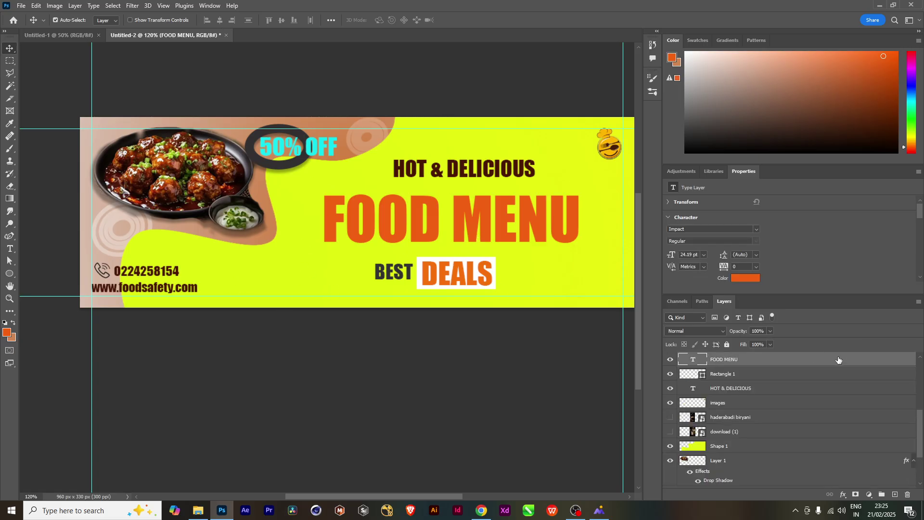
double_click(751, 359)
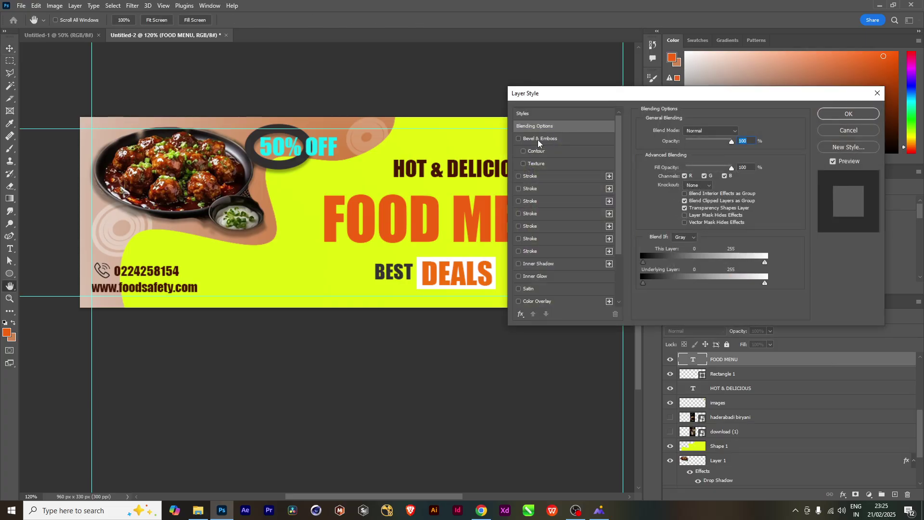
click(538, 139)
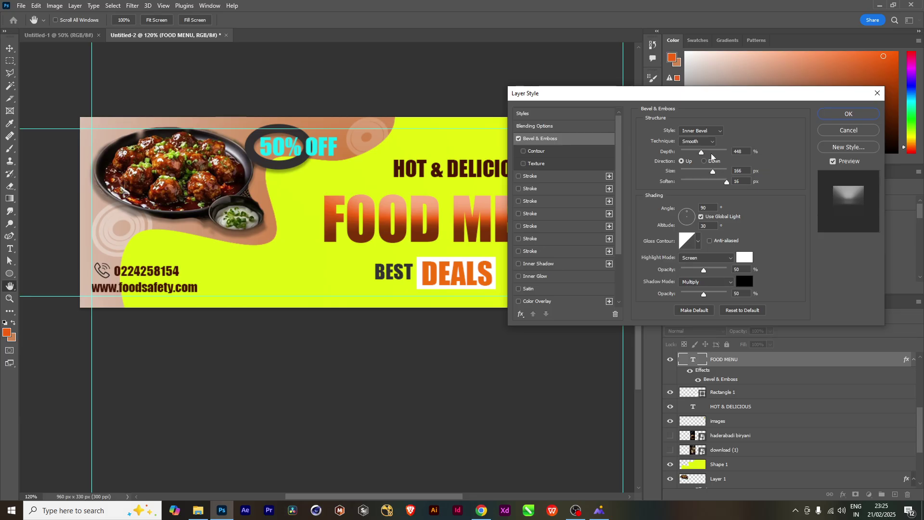
drag(702, 152, 686, 172)
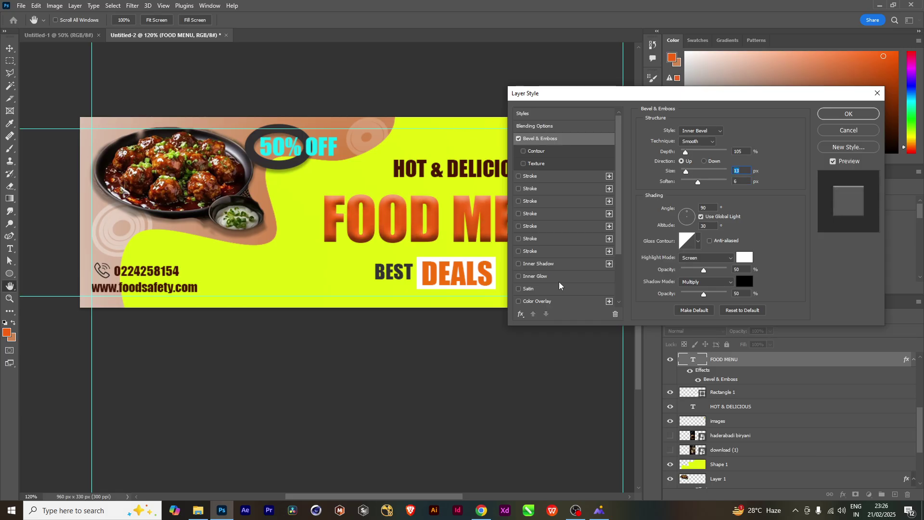
scroll(559, 286, down, 3)
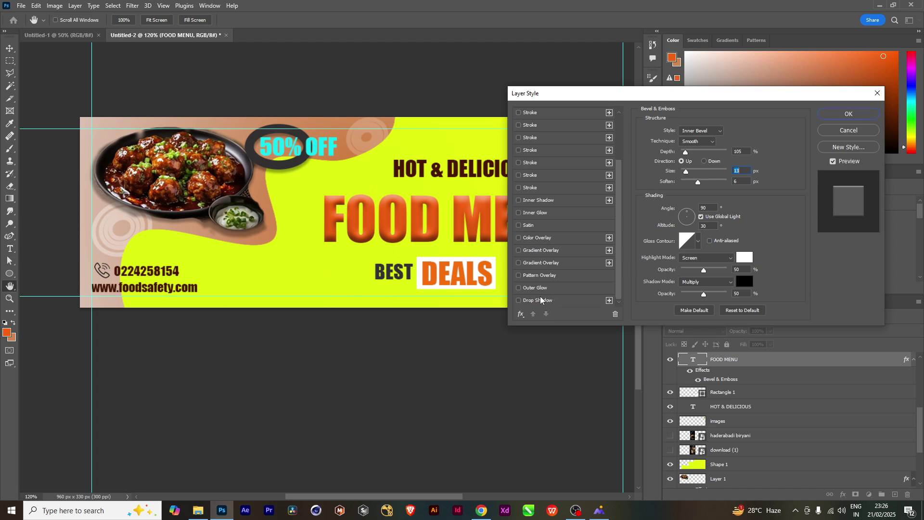
Add a Drop Shadow and an Inner Glow with reduced choke, then apply the styles
click(541, 300)
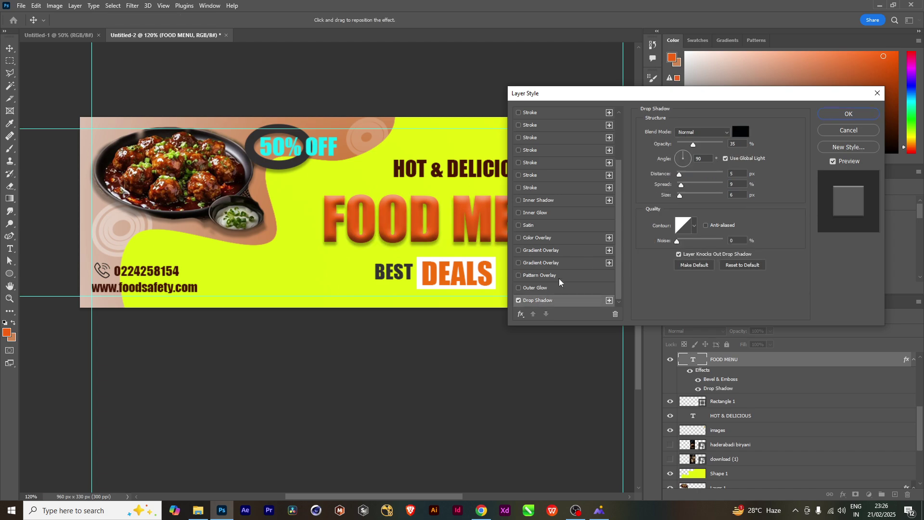
scroll(538, 151, up, 3)
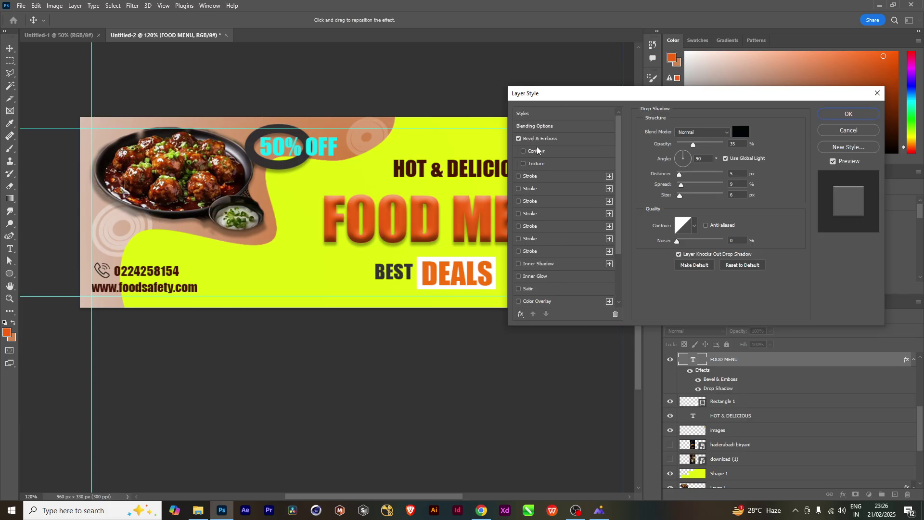
scroll(545, 255, down, 1)
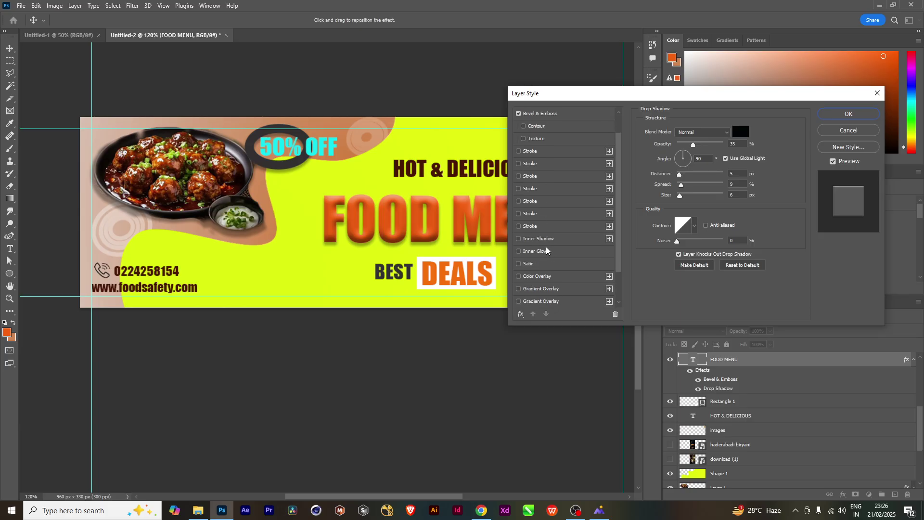
click(547, 252)
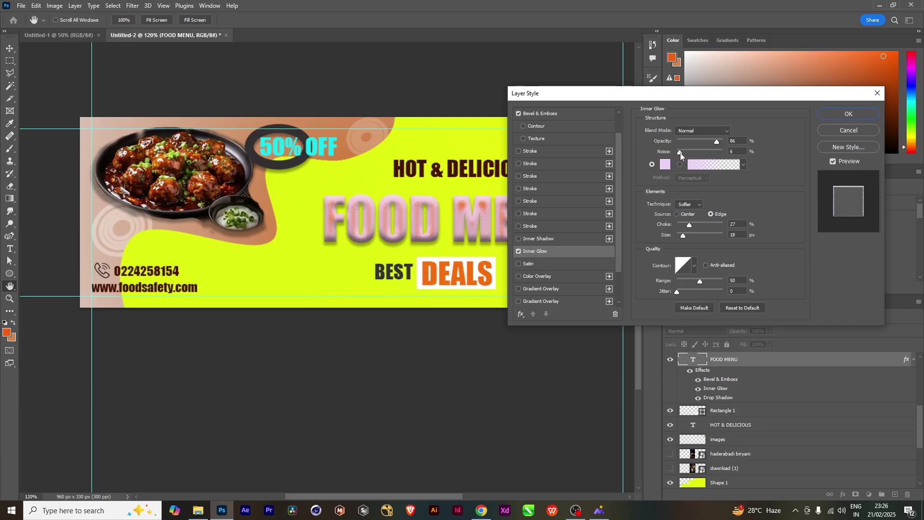
drag(689, 225, 677, 236)
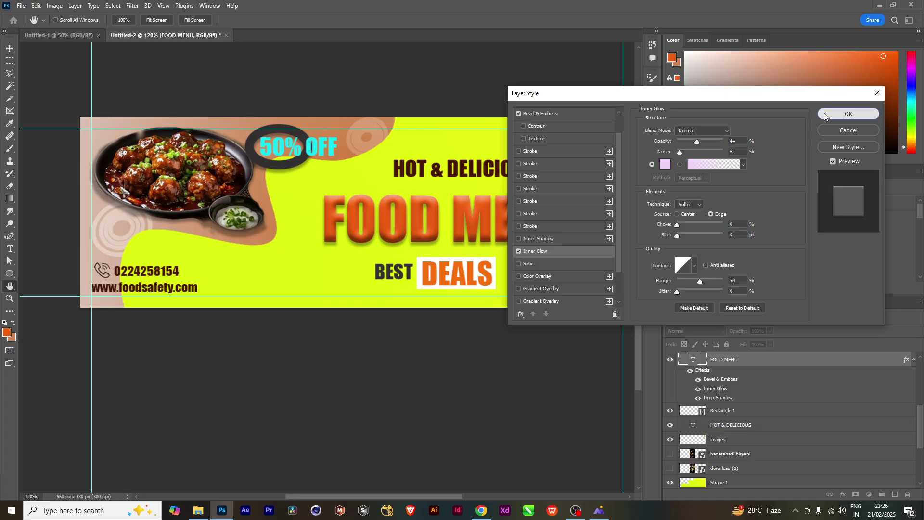
click(849, 114)
key(v)
scroll(511, 337, down, 3)
scroll(511, 337, up, 3)
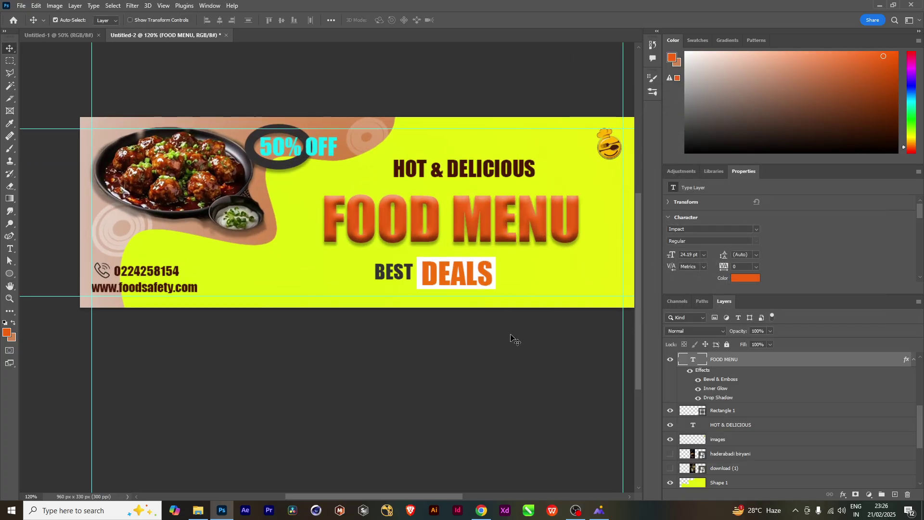
Move the 50% OFF badge to the bottom right beside DEALS, then select the food photo
scroll(511, 337, down, 3)
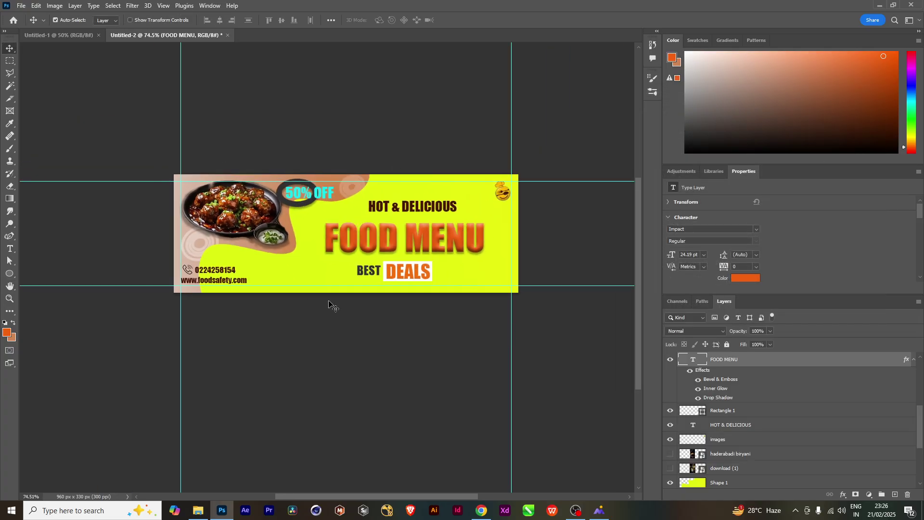
click(320, 198)
drag(320, 198, 486, 273)
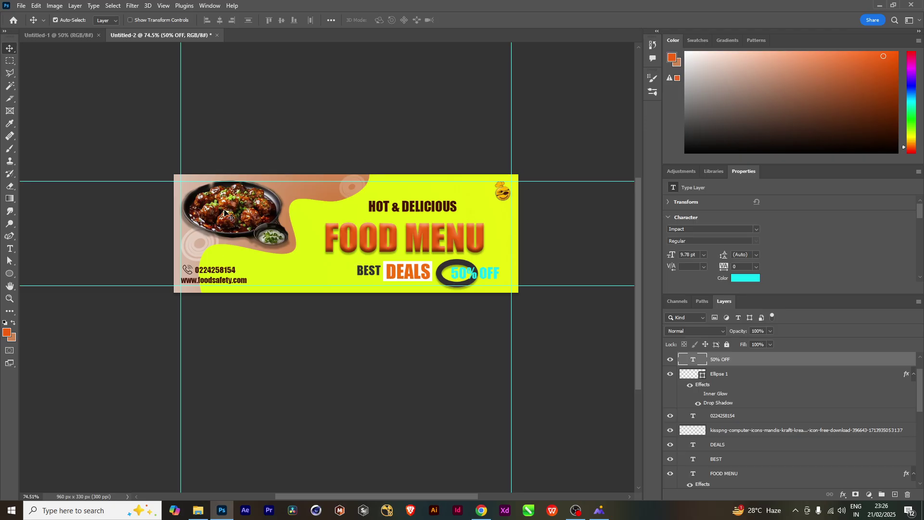
click(255, 215)
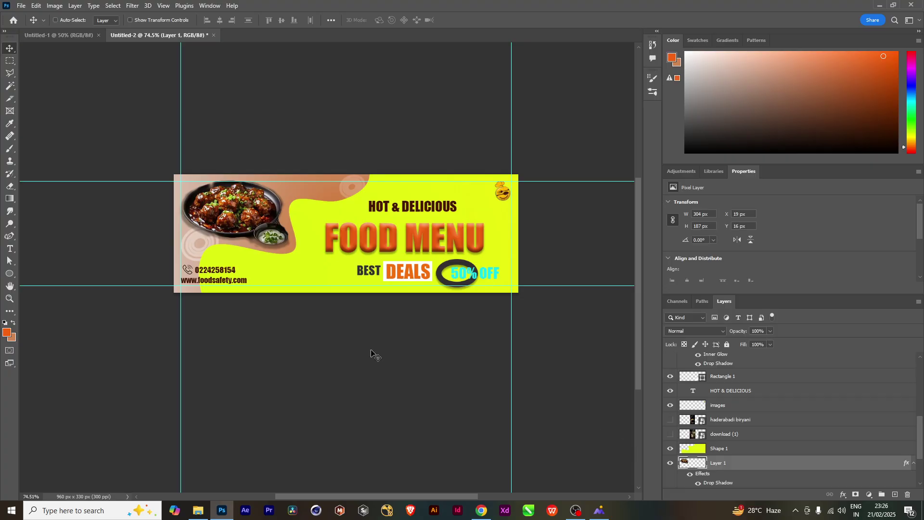
Apply Levels to the food photo with input black 23 and midtones 1.55
key(ctrl+l)
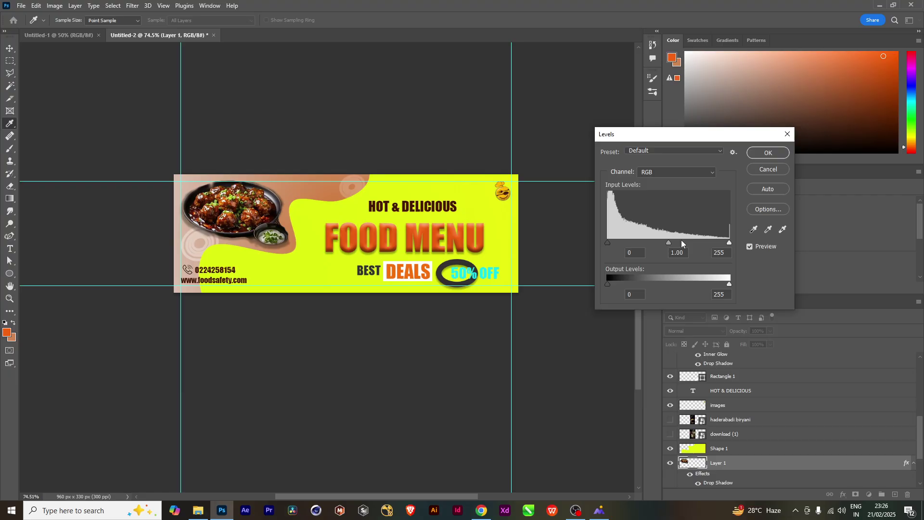
drag(670, 242, 619, 240)
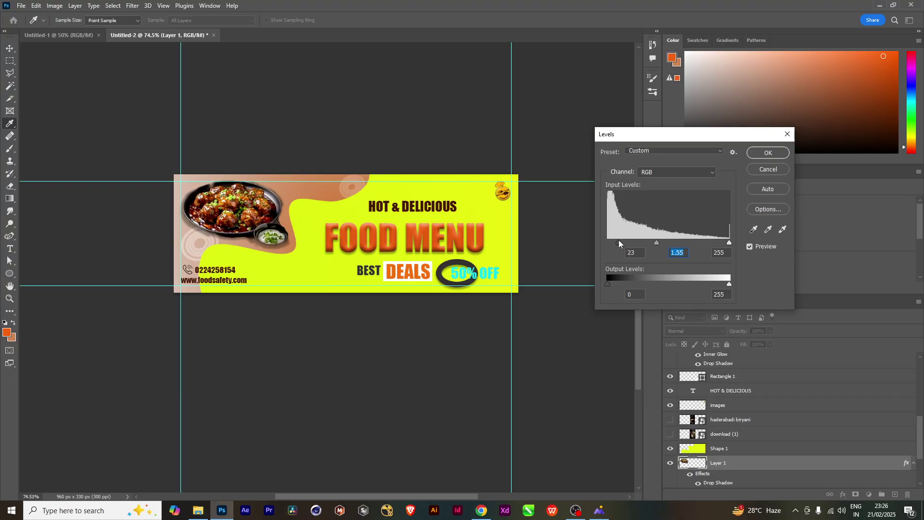
key(Return)
key(v)
Make the yellow blob layer (Shape 1) active by clicking it on the canvas
scroll(340, 256, up, 5)
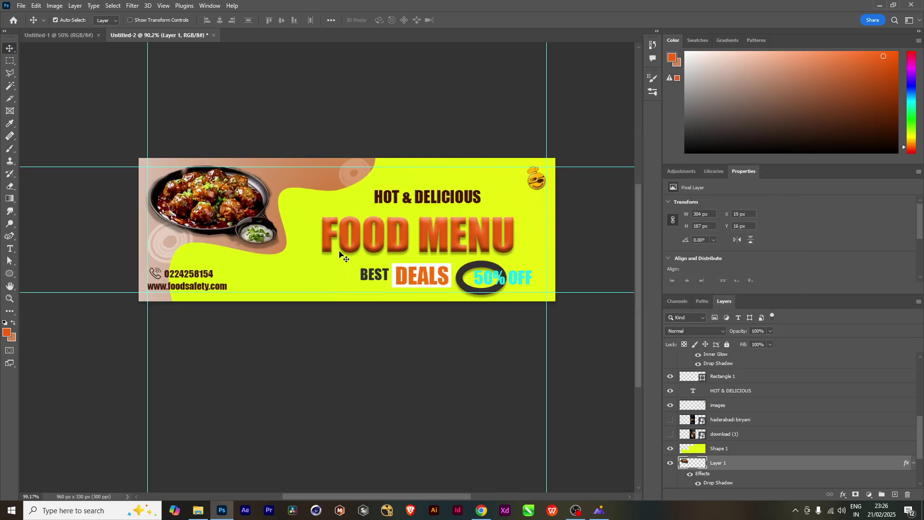
scroll(340, 256, down, 2)
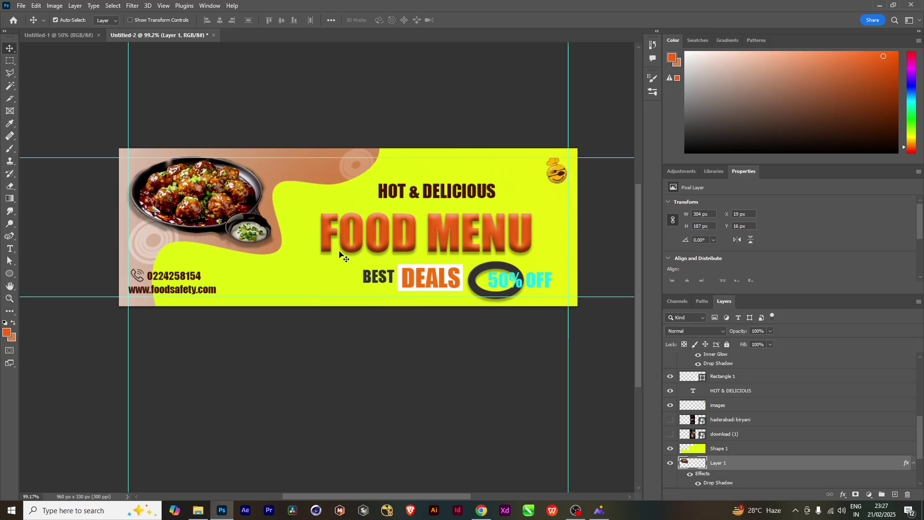
scroll(340, 256, up, 1)
scroll(340, 256, down, 4)
scroll(339, 256, up, 3)
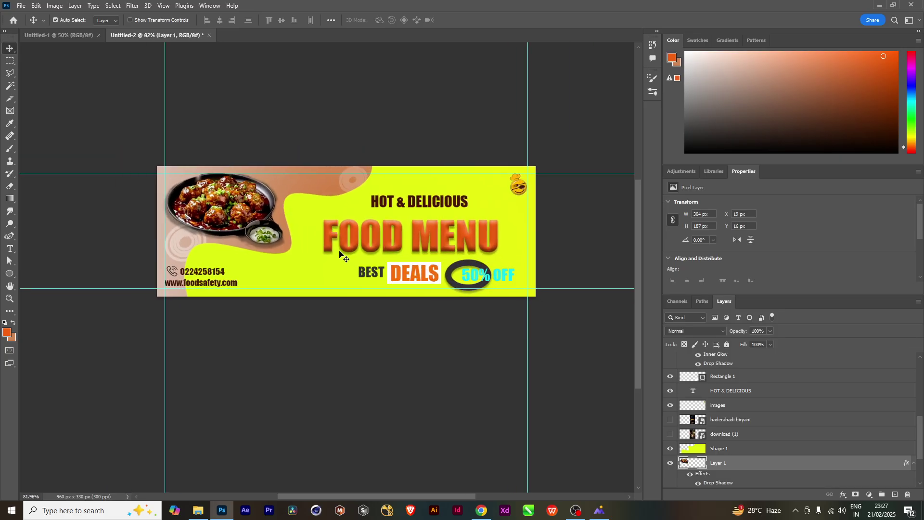
click(307, 284)
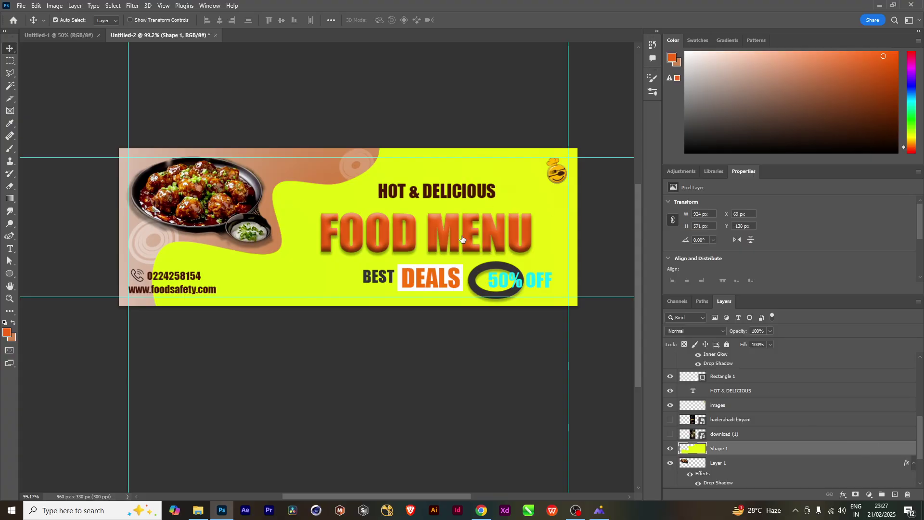
Add a Bevel & Emboss at 355% depth, trying each style before keeping Inner Bevel
click(575, 137)
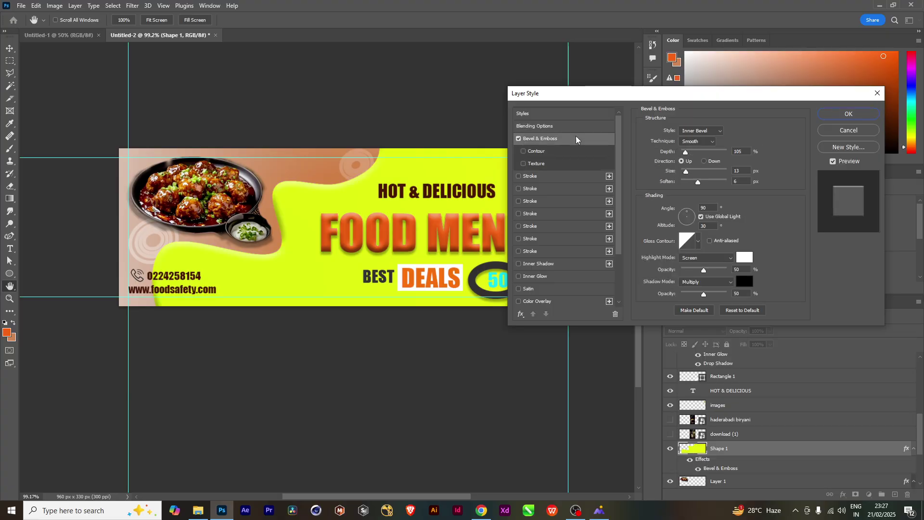
drag(691, 153, 690, 183)
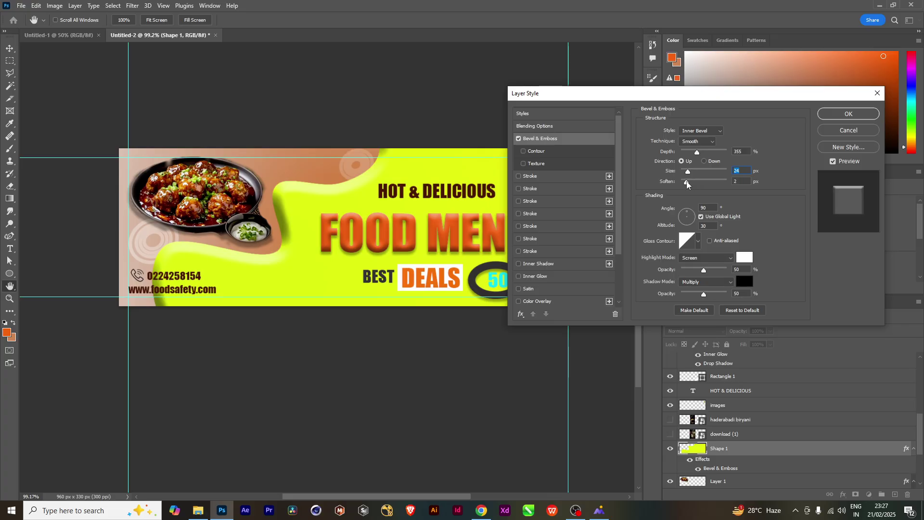
click(693, 131)
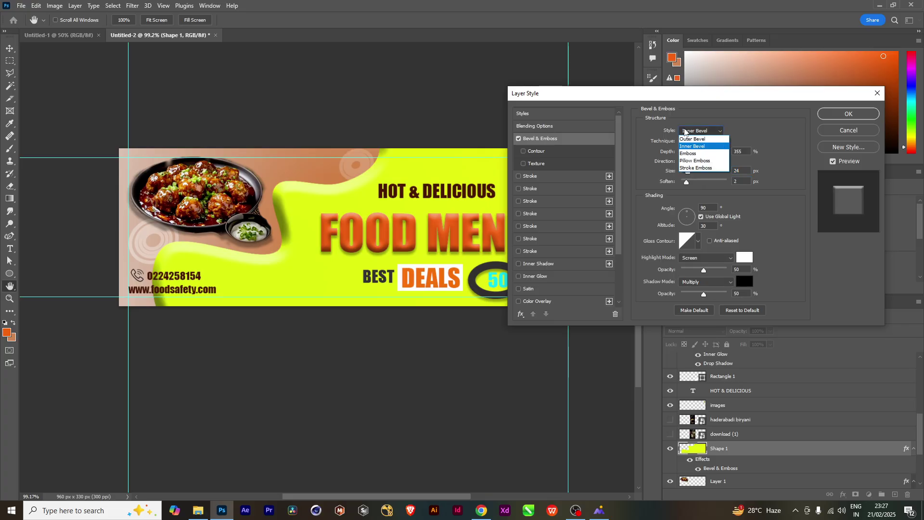
click(699, 153)
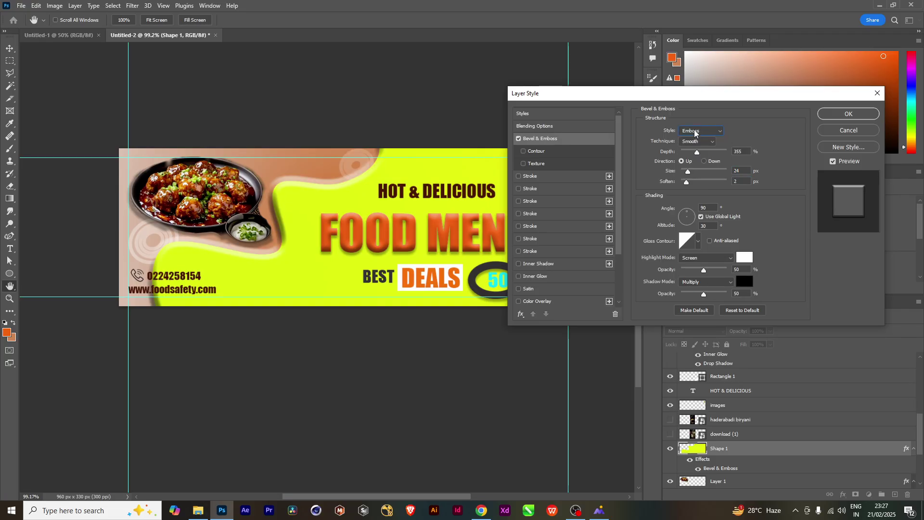
click(696, 131)
click(697, 142)
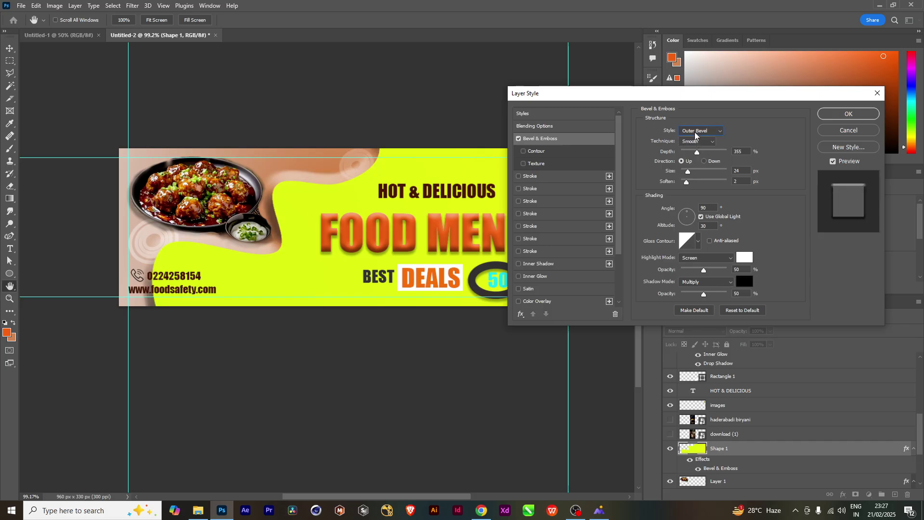
click(697, 131)
click(695, 161)
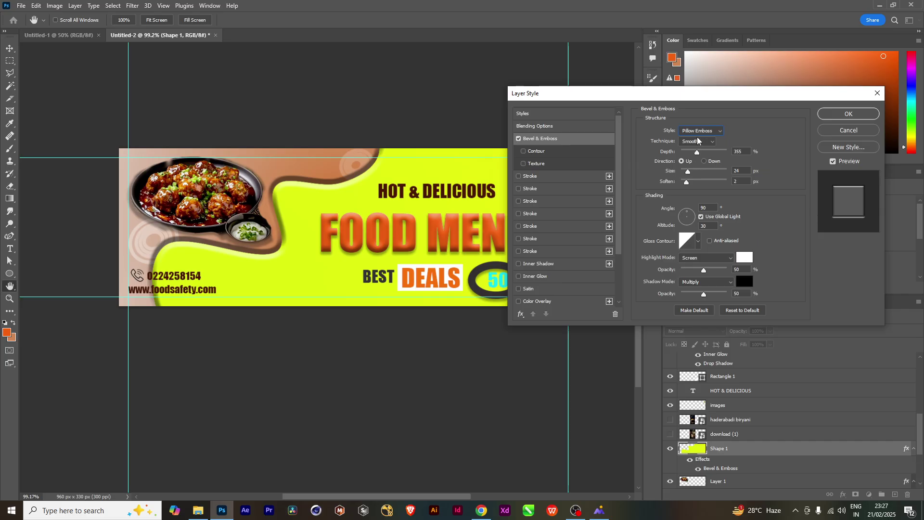
click(700, 131)
click(698, 168)
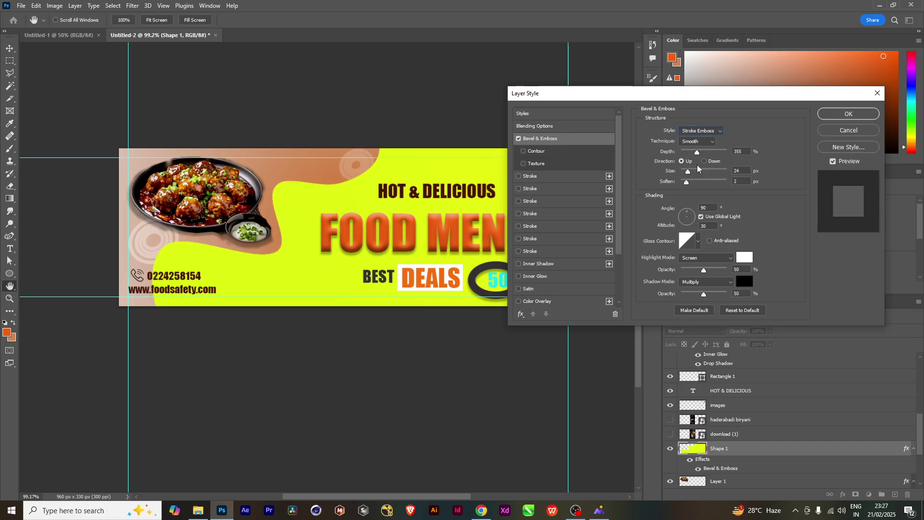
click(699, 131)
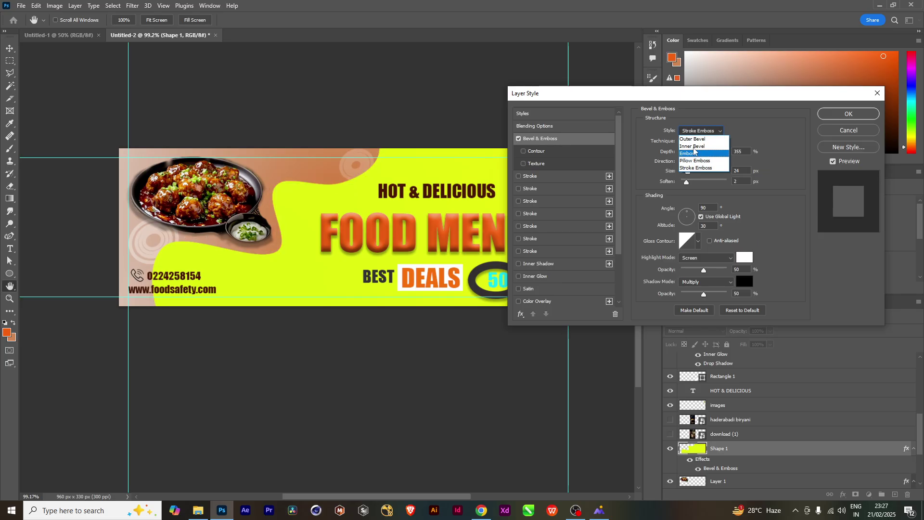
click(694, 147)
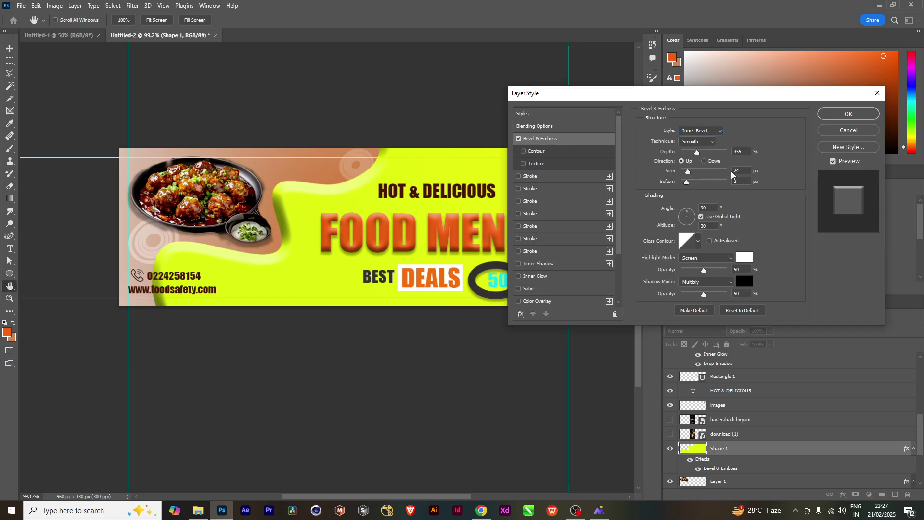
Enable the bevel Contour with a 38% range and apply the layer style
click(527, 153)
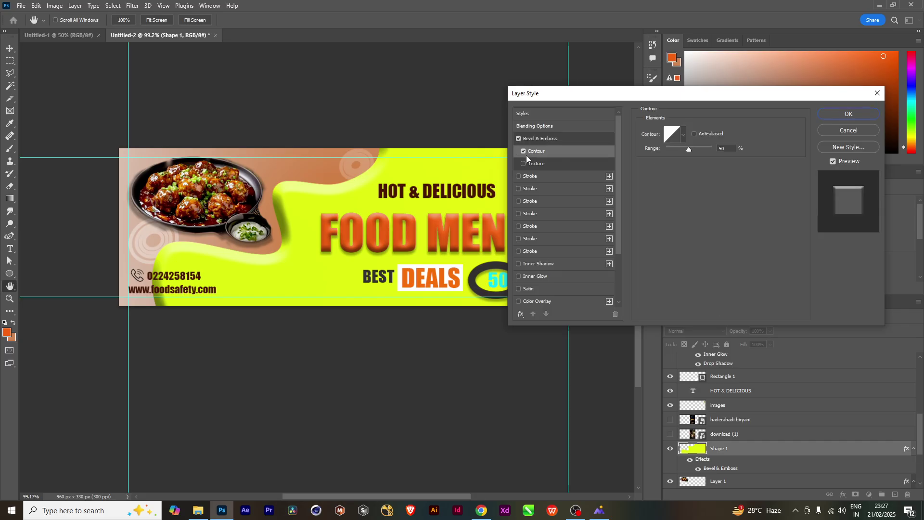
mouse_move(692, 151)
mouse_down()
mouse_move(672, 152)
mouse_move(704, 150)
mouse_up()
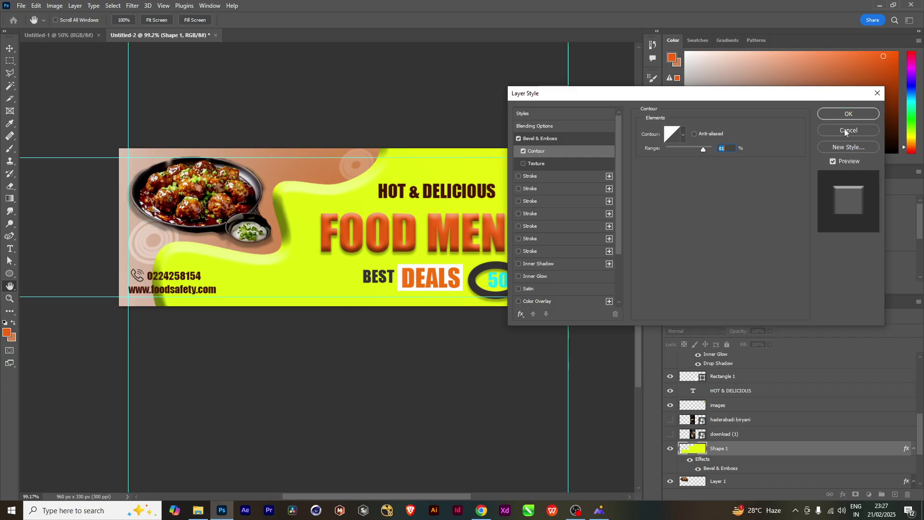
click(847, 115)
key(v)
scroll(340, 239, down, 3)
scroll(340, 238, down, 1)
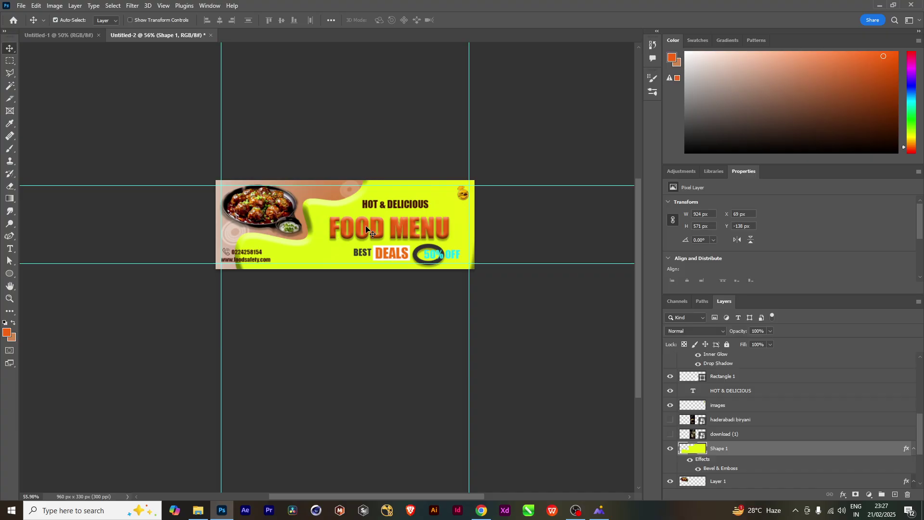
scroll(367, 230, up, 2)
Recolour the 50% OFF text to deep blue #1116f3 and commit the edit
scroll(408, 255, down, 1)
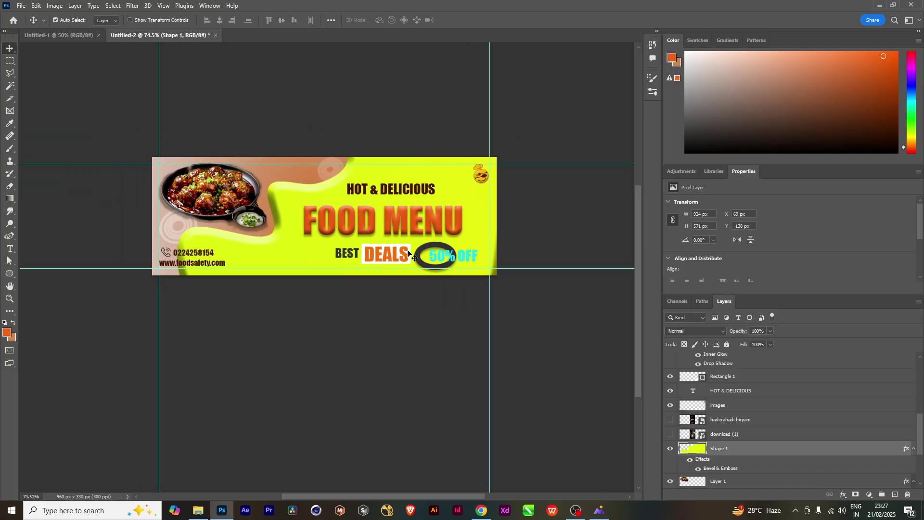
scroll(408, 254, up, 1)
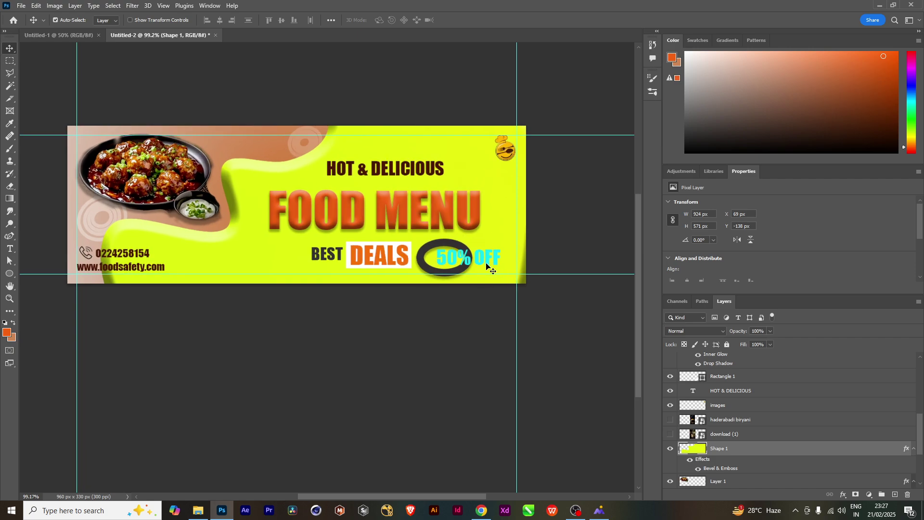
click(483, 264)
double_click(482, 262)
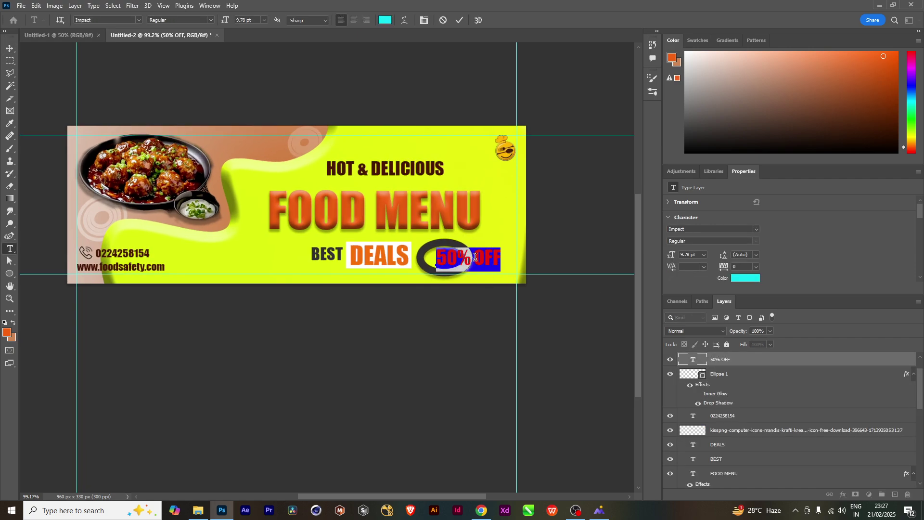
click(6, 332)
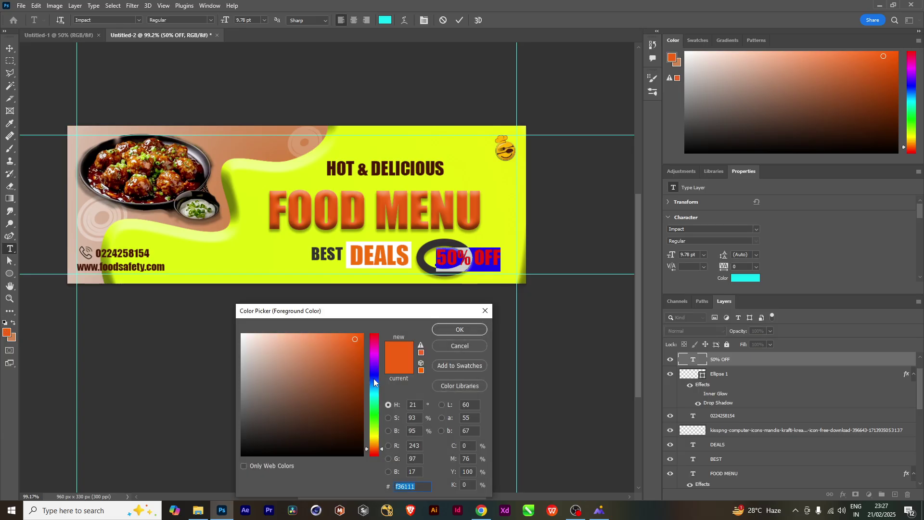
click(373, 375)
click(469, 330)
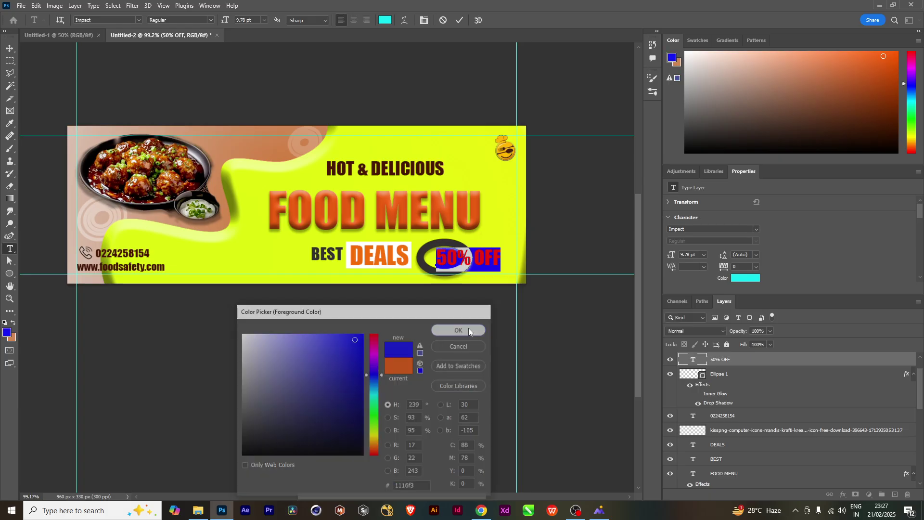
click(9, 48)
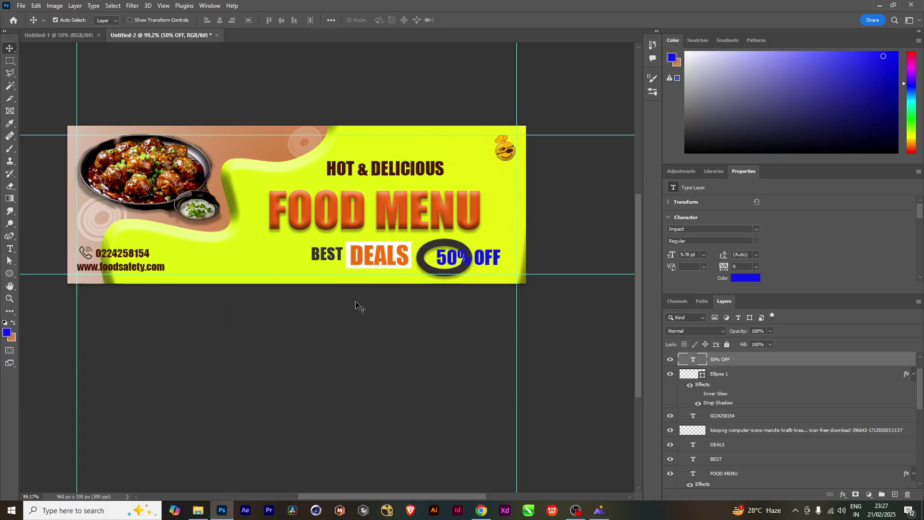
key(ctrl+minus)
key(ctrl+minus)
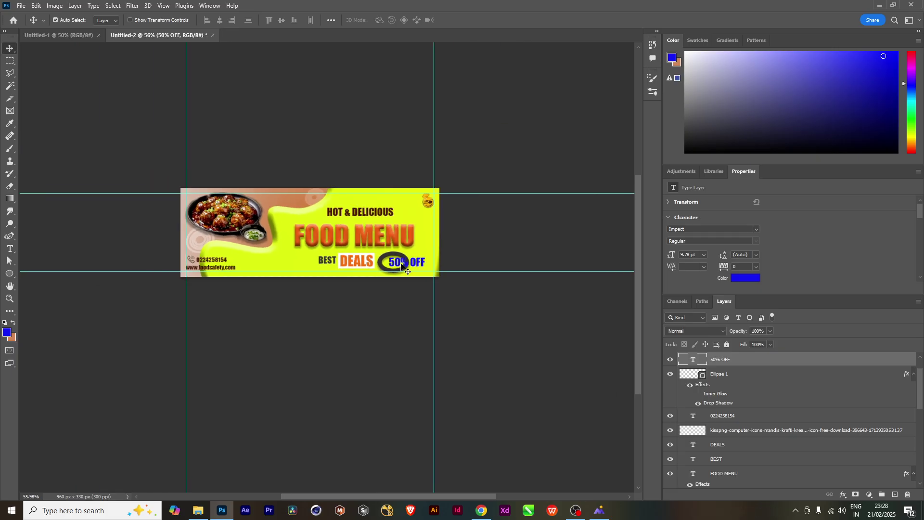
Nudge the 50% OFF text a few pixels left, then bring up New Document settings
key(Left)
key(Left)
key(Left)
key(Left)
key(Left)
key(Left)
key(Left)
key(Left)
key(Left)
key(Left)
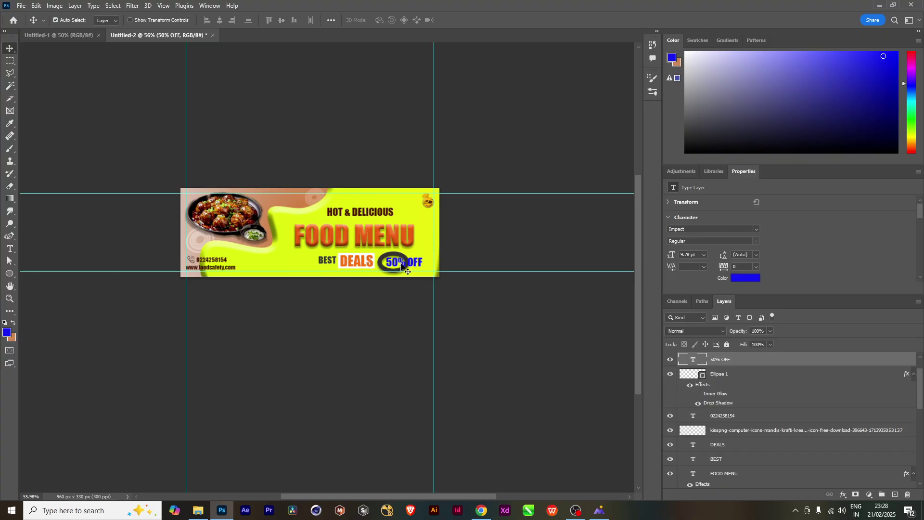
scroll(413, 302, up, 5)
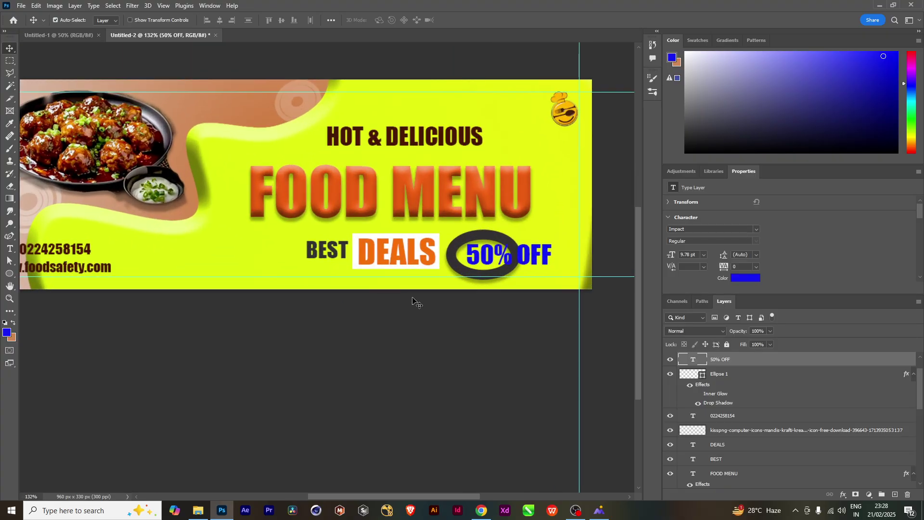
scroll(448, 264, down, 3)
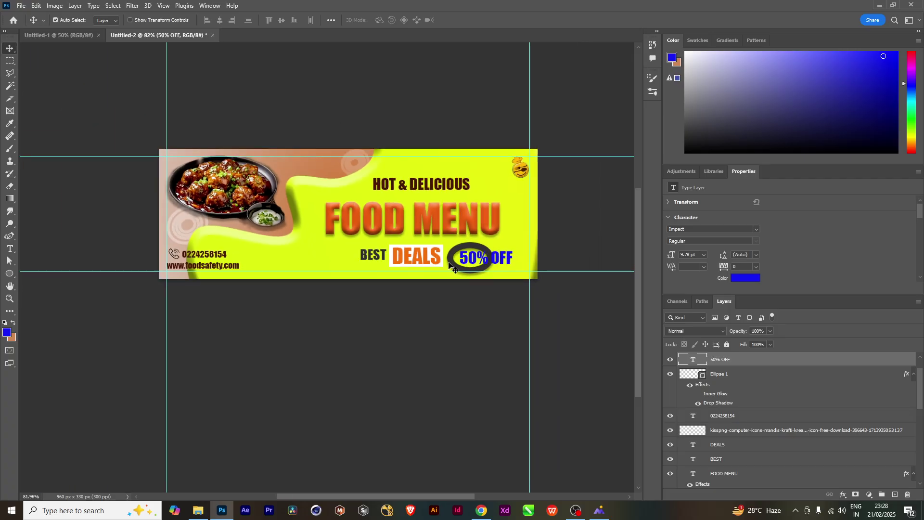
drag(444, 225, 426, 230)
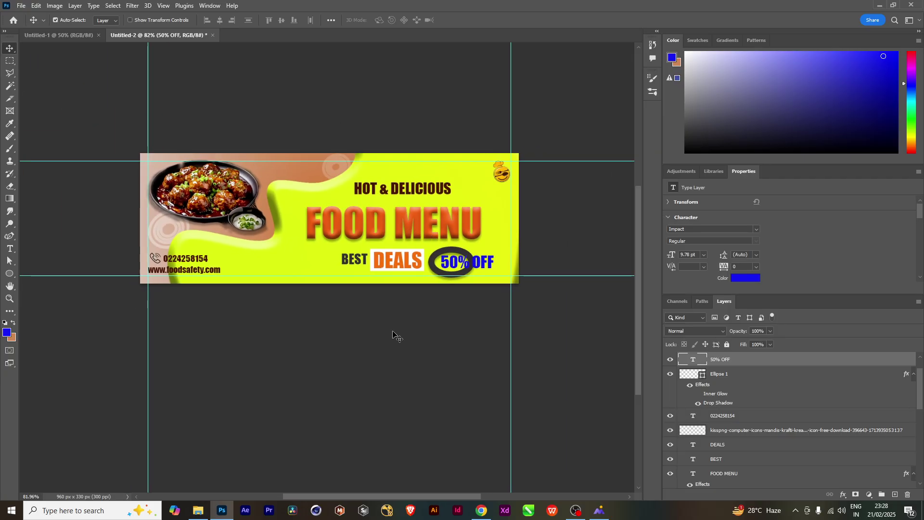
scroll(393, 333, up, 3)
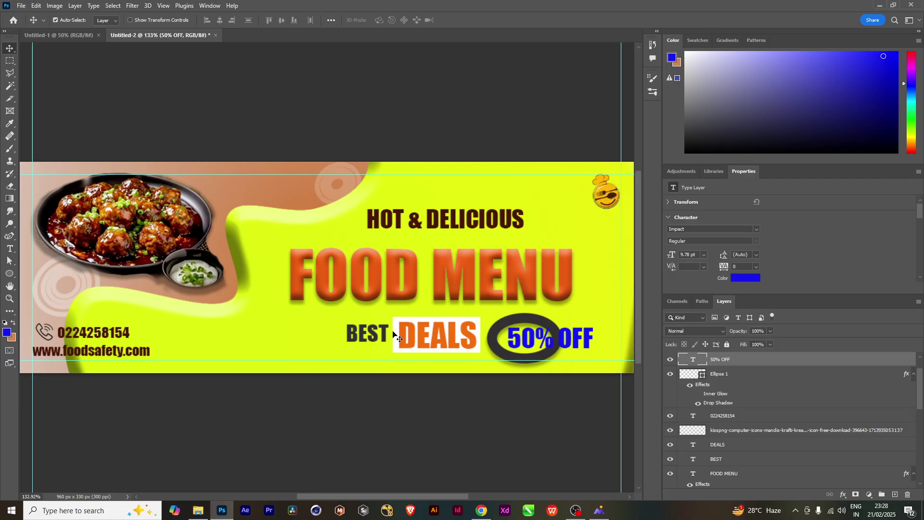
scroll(404, 372, down, 5)
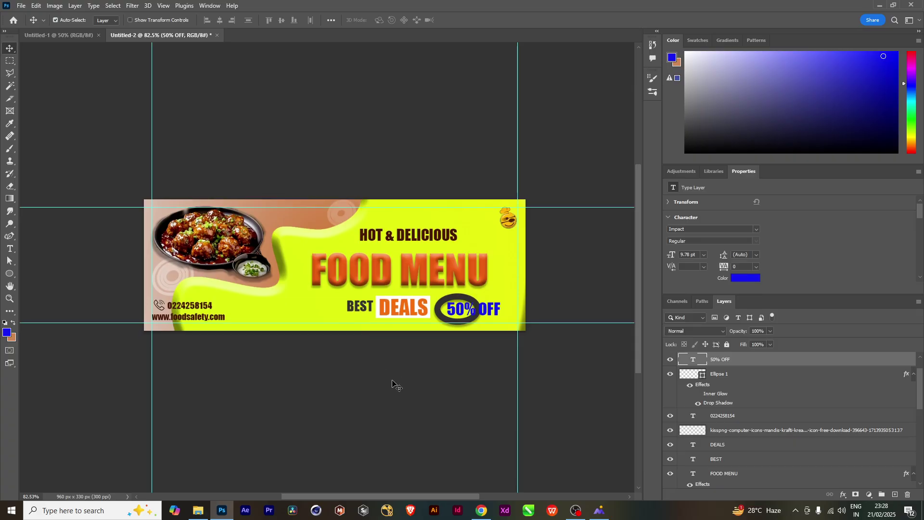
key(ctrl+n)
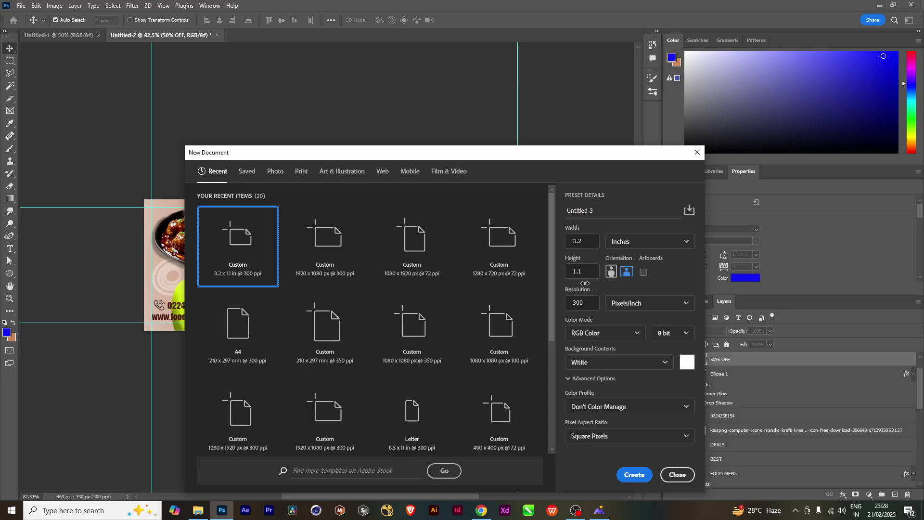
Create the 960×330 px document and add 20 px margin guides on every side
click(636, 476)
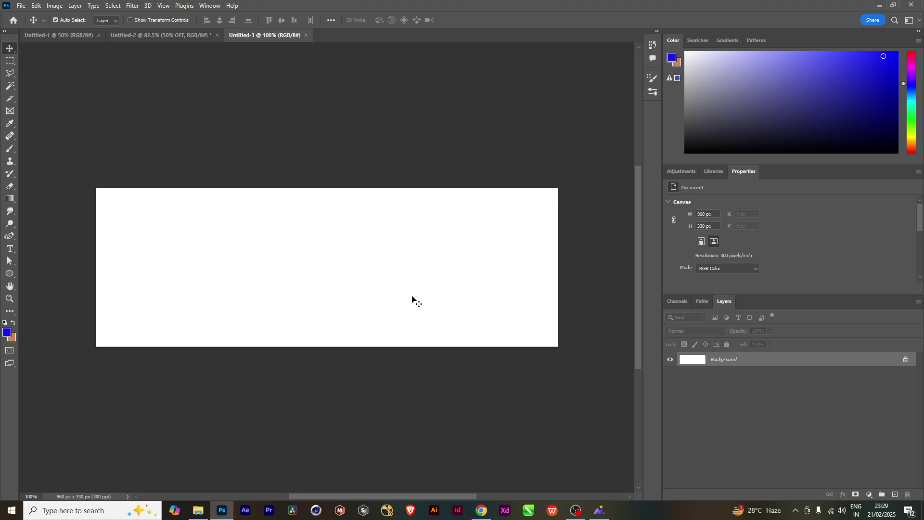
click(163, 5)
click(183, 303)
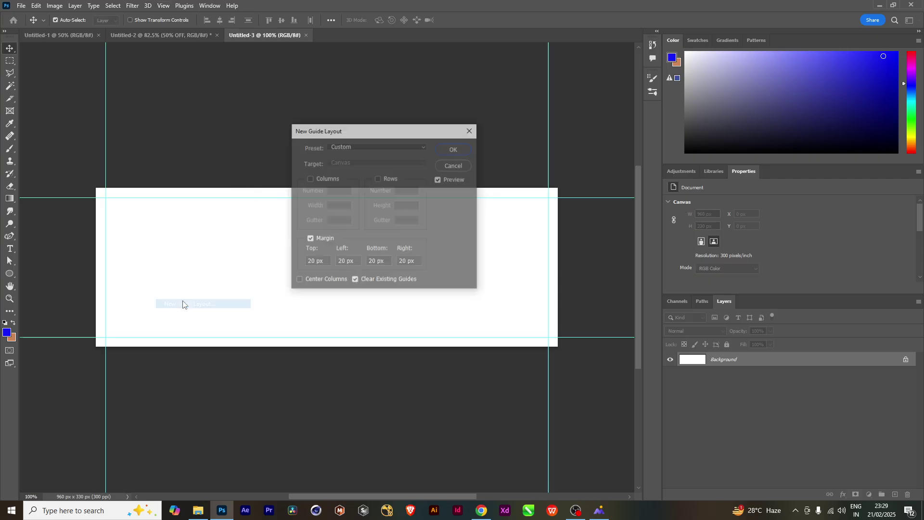
click(455, 150)
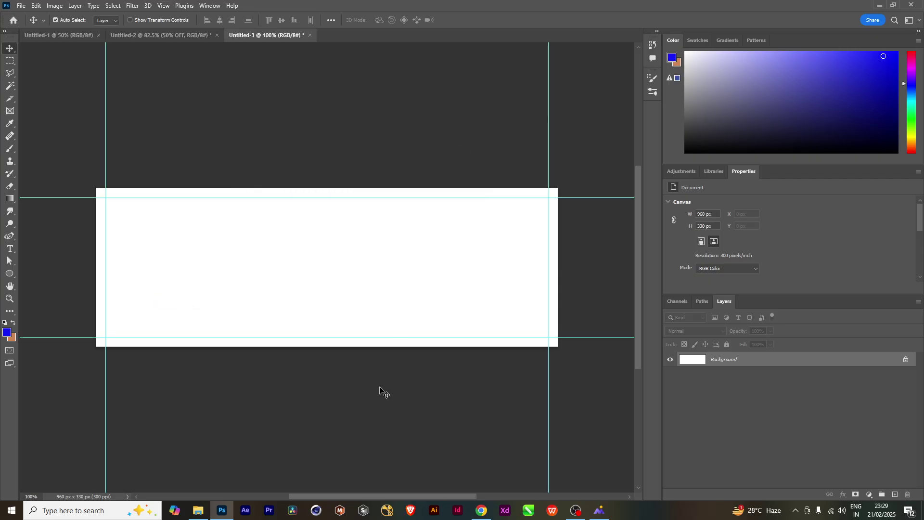
click(198, 511)
Select the five fashion photos in WEB BANNER and drag them into the Photoshop banner
click(383, 238)
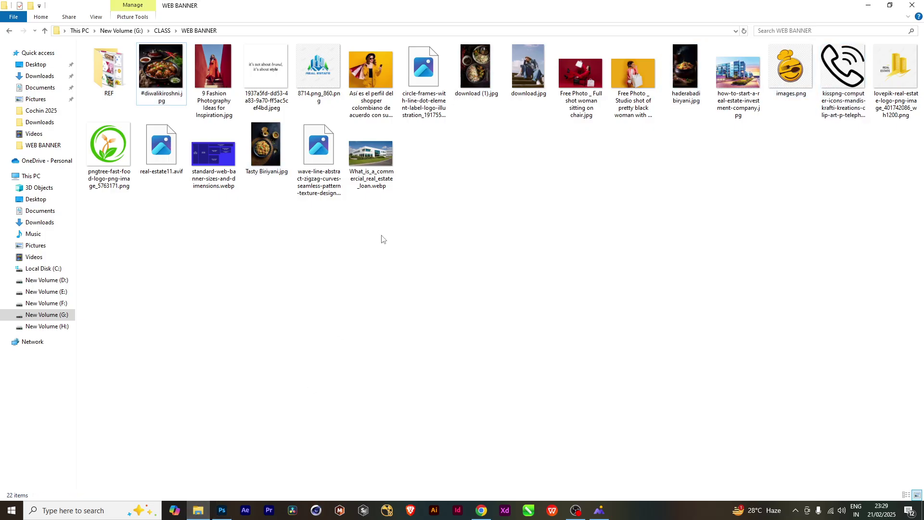
click(219, 66)
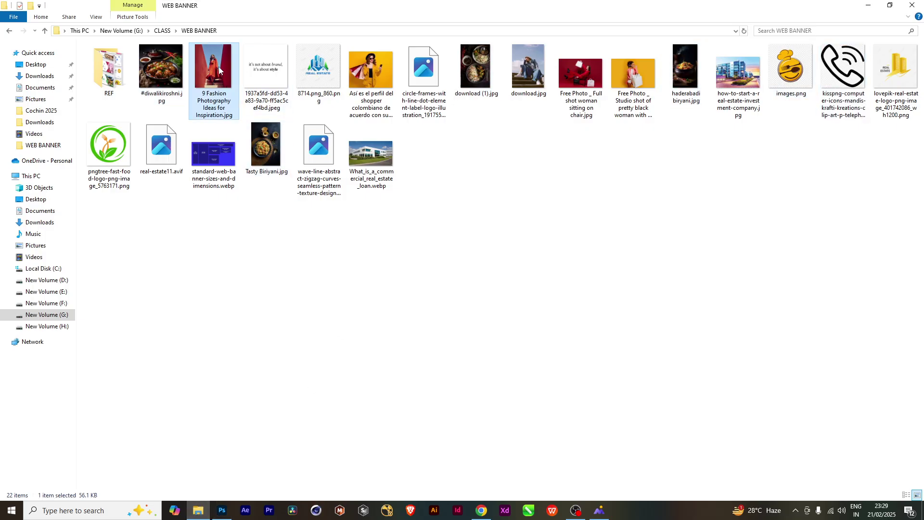
ctrl+click(371, 72)
ctrl+click(529, 70)
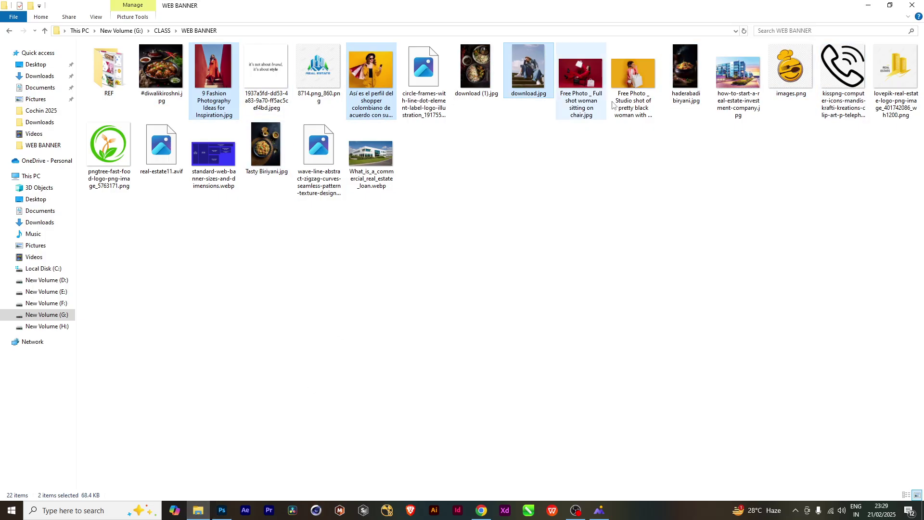
ctrl+click(589, 99)
ctrl+click(633, 77)
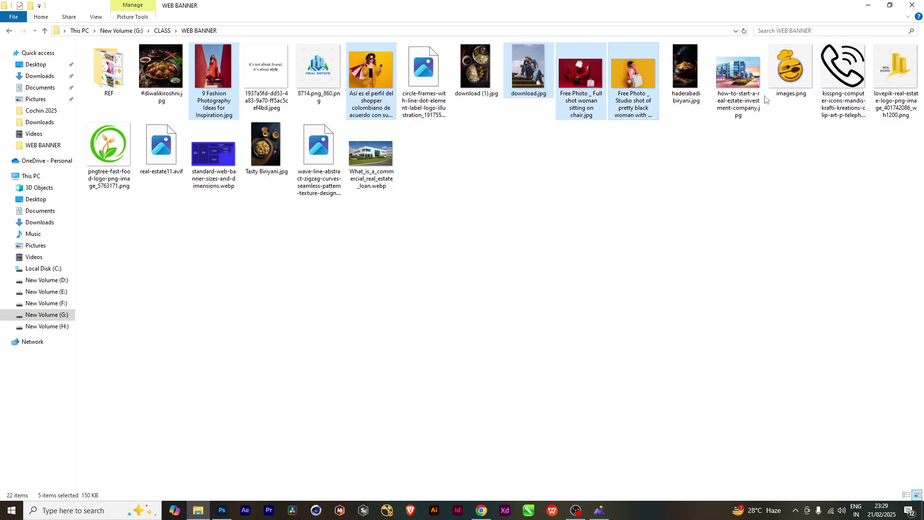
drag(214, 67, 315, 258)
Commit the five placed photos as layers and hide them one by one to compare
key(Return)
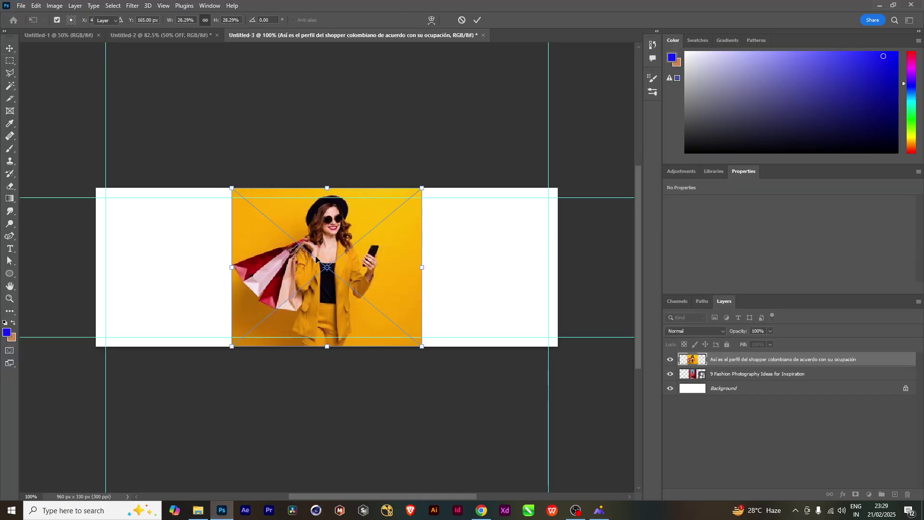
key(Return)
key(Return)
key(Return)
key(Return)
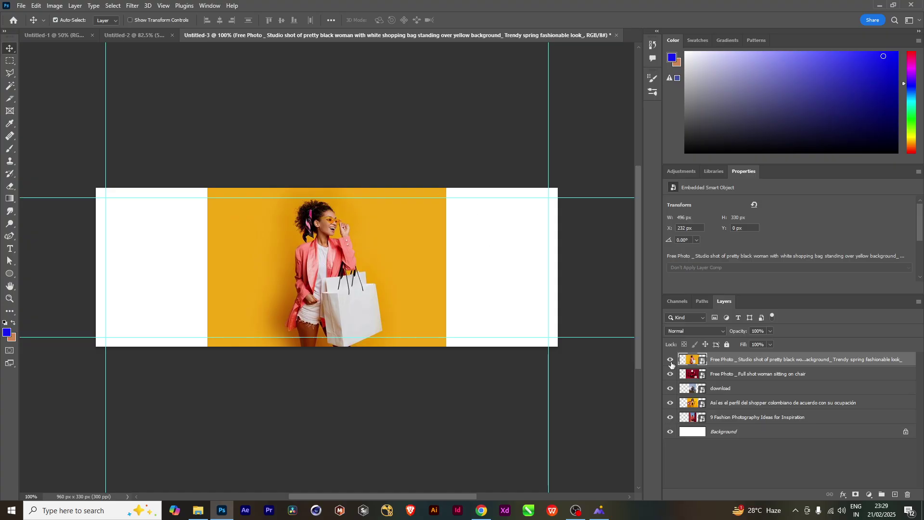
mouse_move(672, 364)
mouse_down()
mouse_move(670, 419)
mouse_move(673, 361)
mouse_up()
click(671, 361)
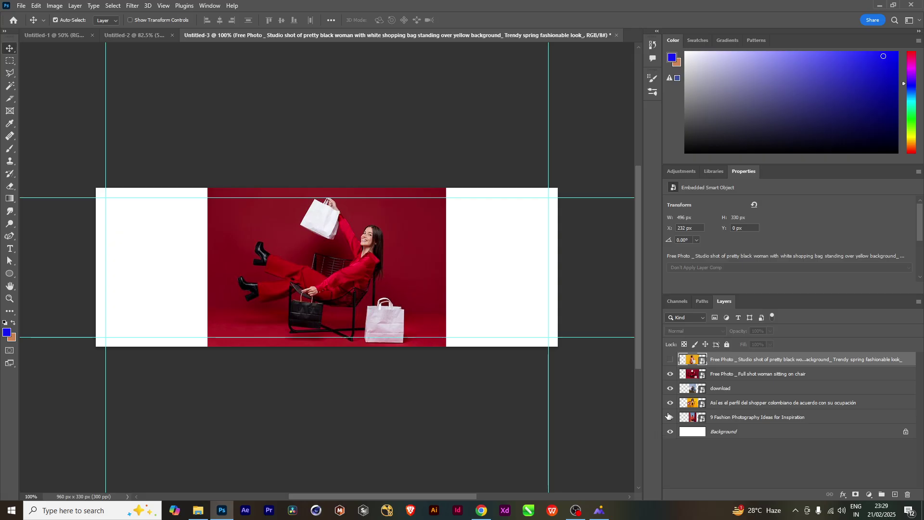
click(670, 361)
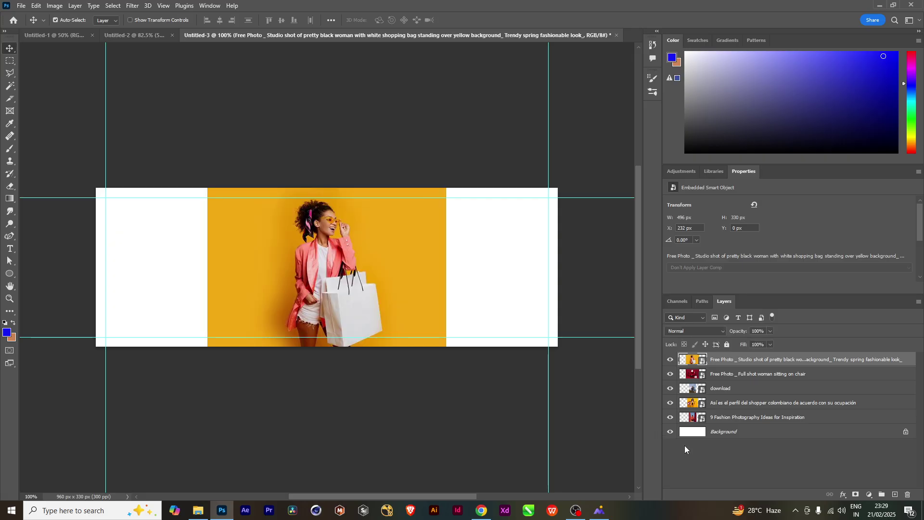
click(670, 360)
click(671, 375)
click(669, 388)
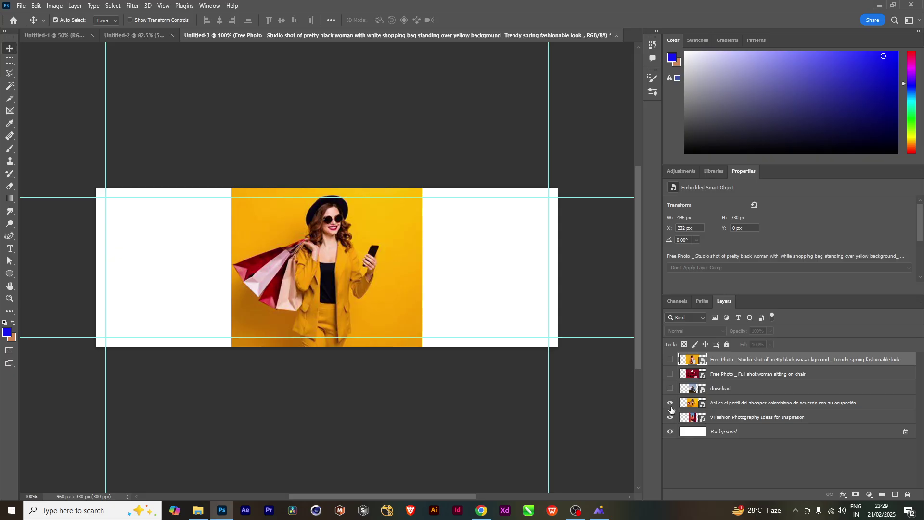
click(671, 404)
click(671, 417)
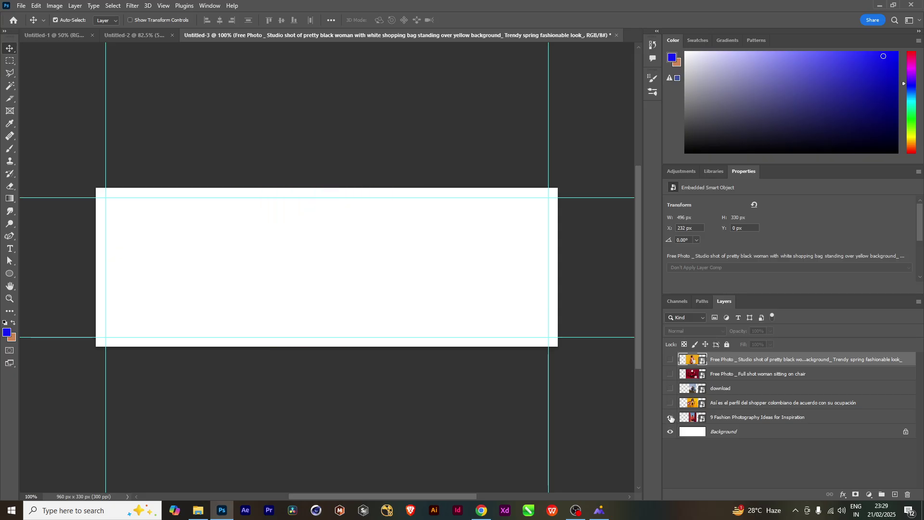
Leave only the red chair photo visible and make it the active layer
click(671, 418)
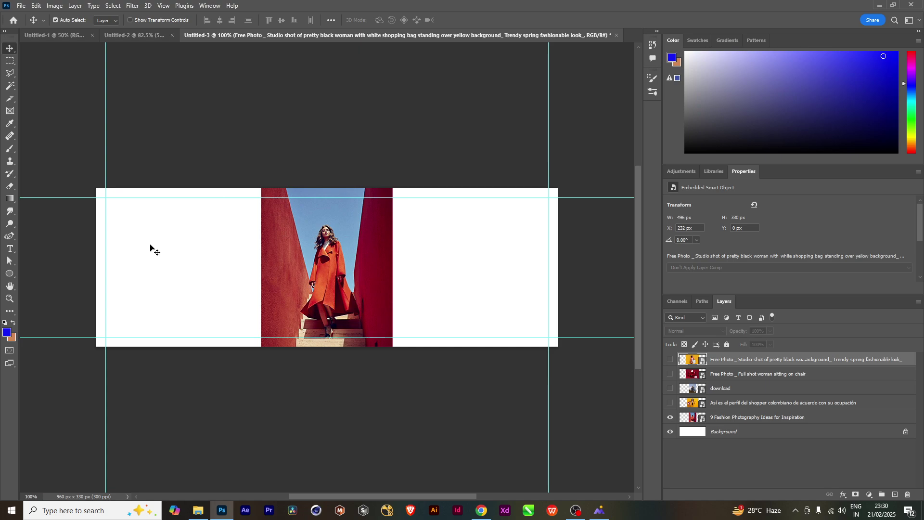
click(691, 391)
click(670, 374)
click(671, 418)
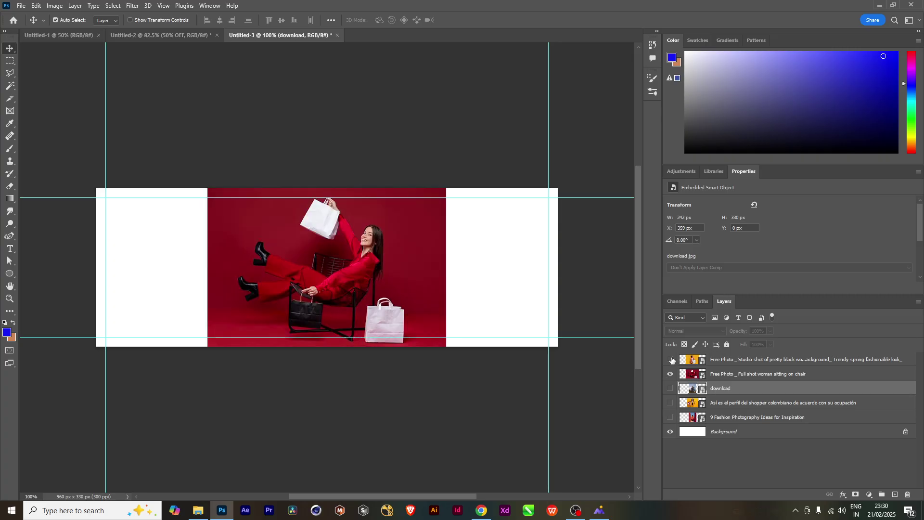
click(718, 378)
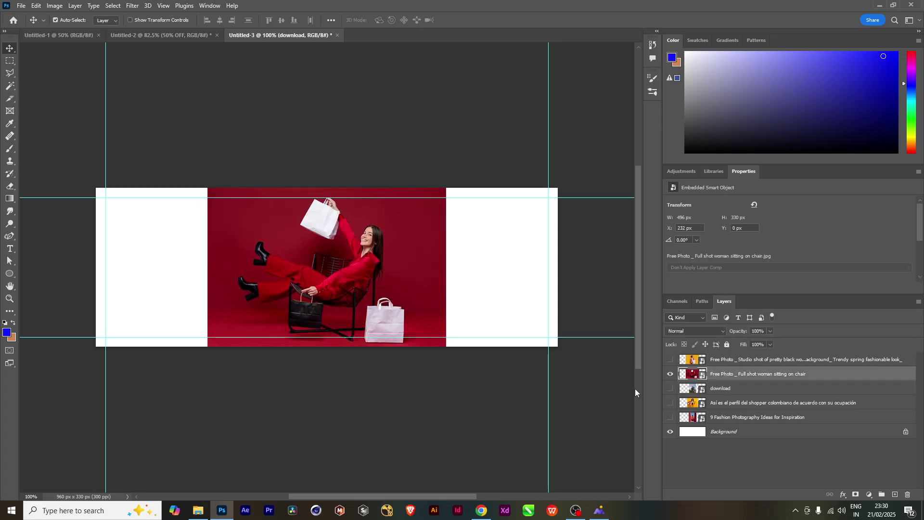
click(114, 6)
Select the seated woman with Select Subject, feather the edges, and copy her to Layer 1
click(124, 118)
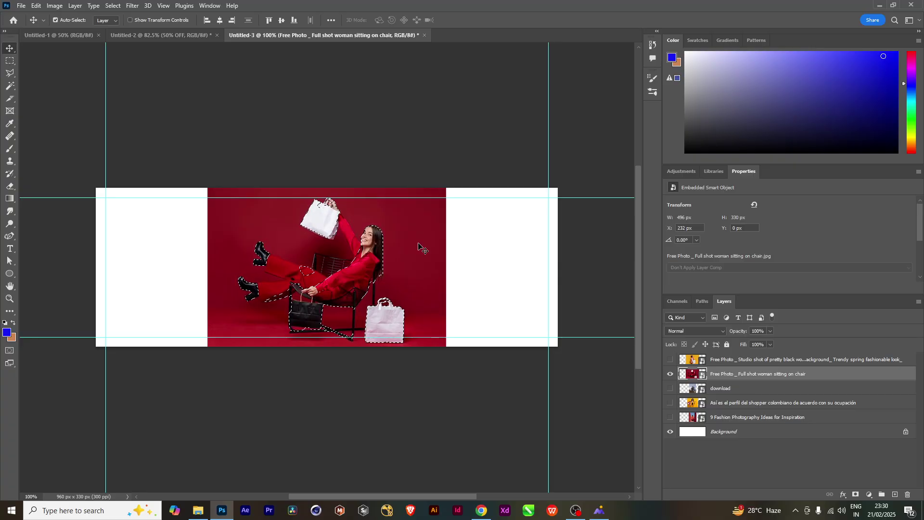
key(shift+F6)
key(Return)
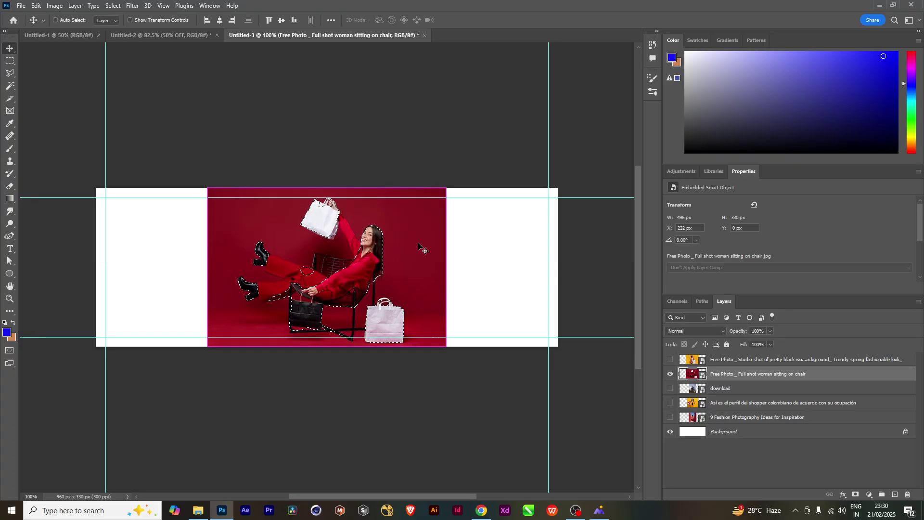
key(ctrl+j)
Toggle the red chair photo and Layer 1 visibility to check the cut-out
click(671, 389)
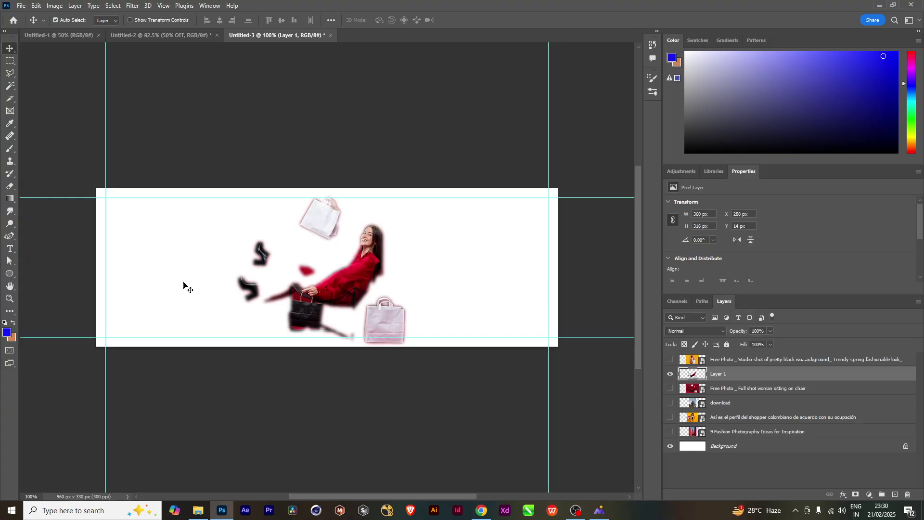
click(671, 389)
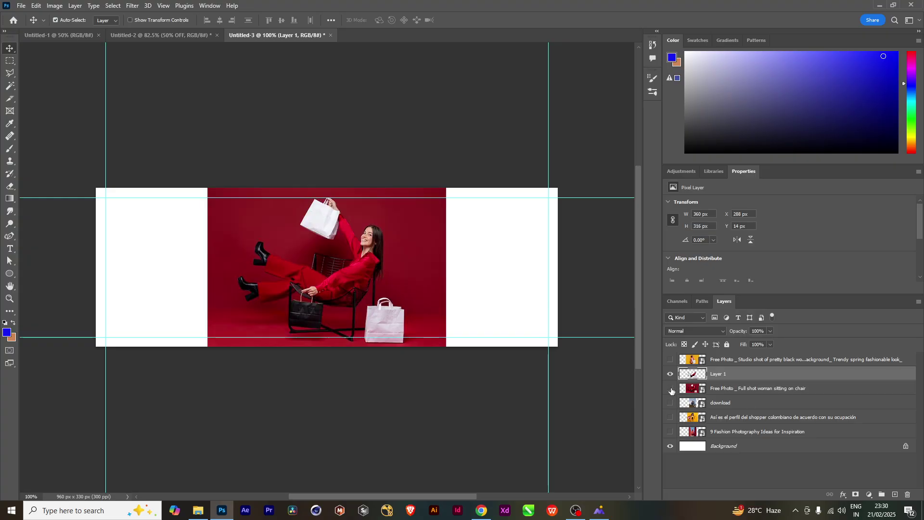
click(672, 390)
click(671, 389)
click(672, 380)
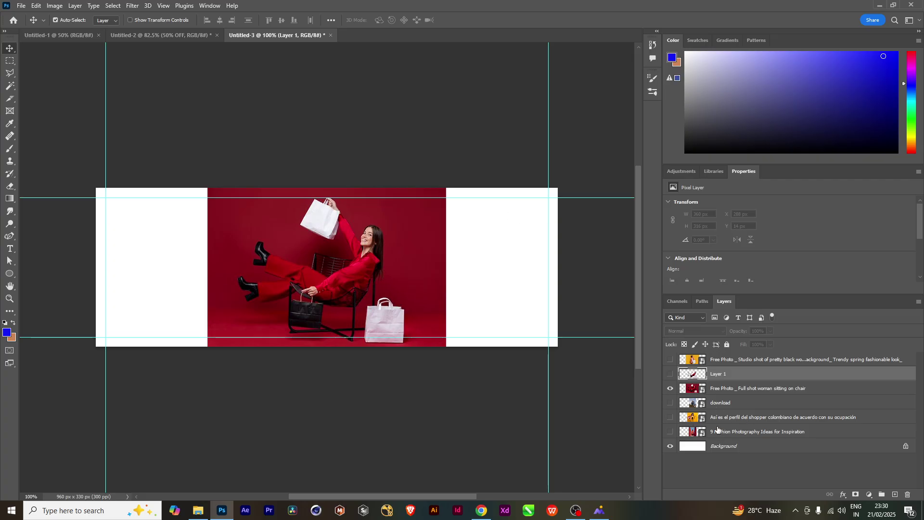
click(680, 433)
Cut the orange-coat woman from the red-walls photo onto feathered Layer 2 and hide the photo
click(670, 433)
click(670, 388)
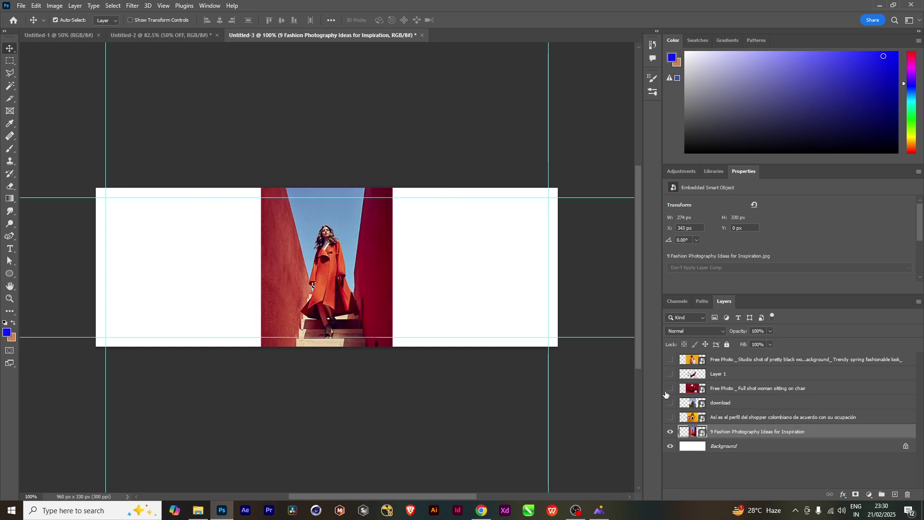
click(114, 7)
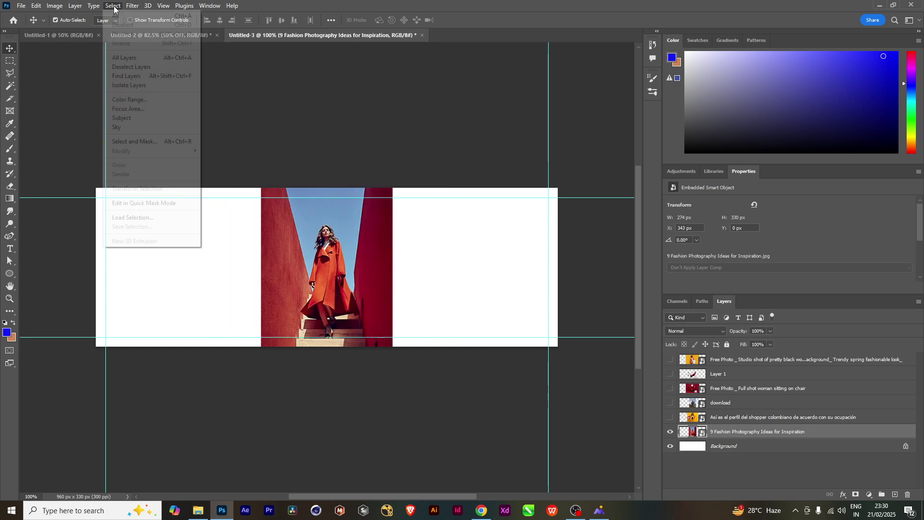
click(121, 119)
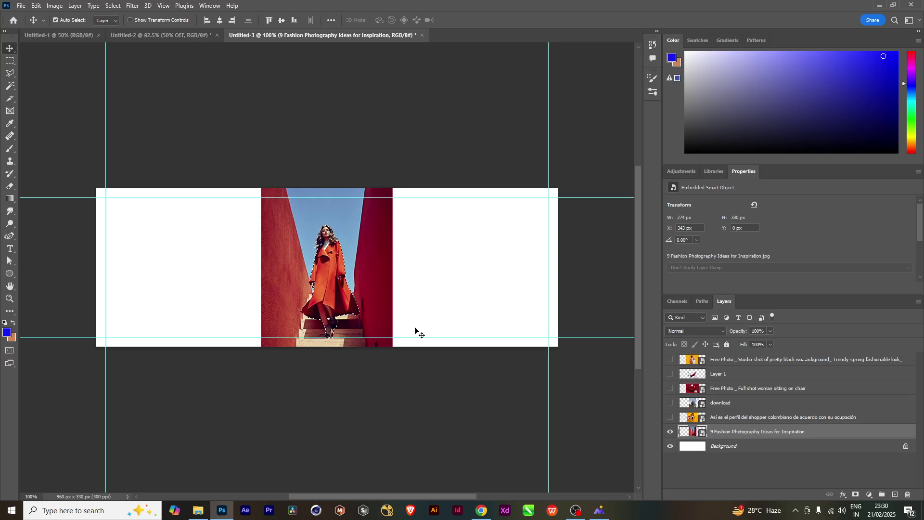
key(shift+F6)
key(Return)
key(ctrl+j)
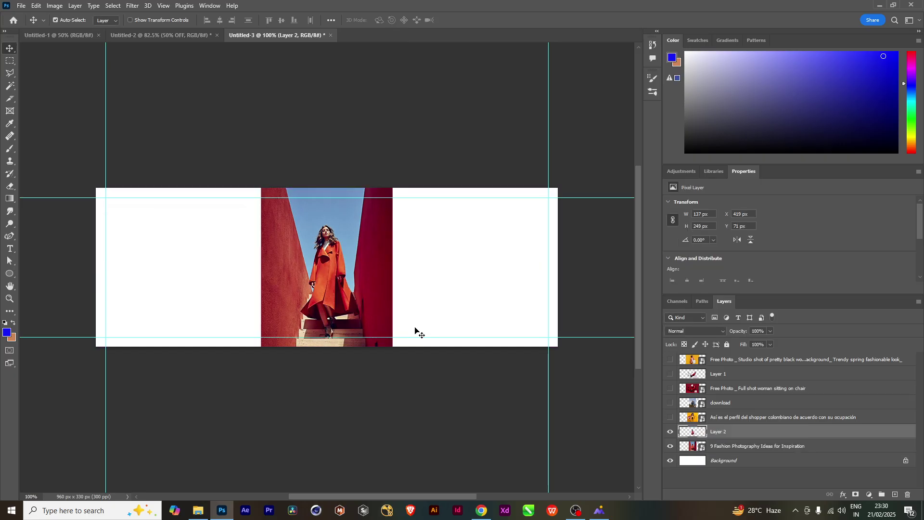
click(671, 446)
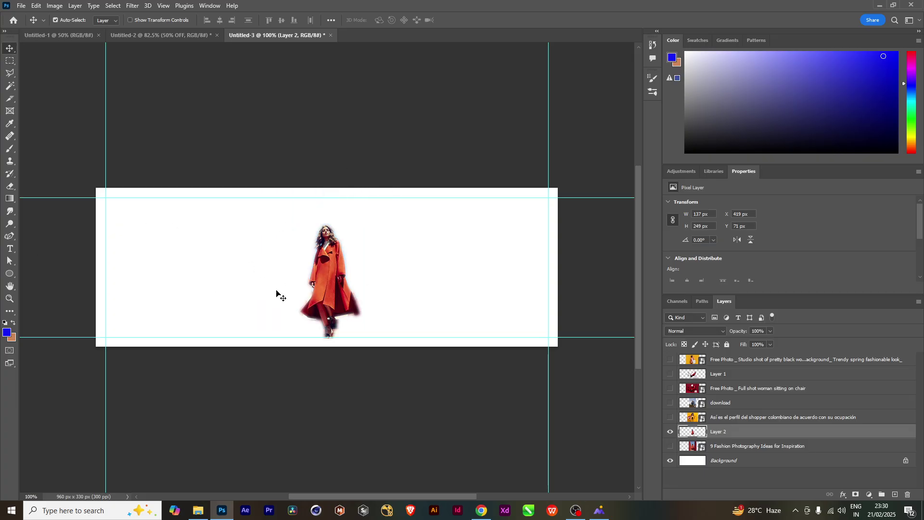
Move the orange-coat woman to the banner's left edge and enlarge her to about 128%
drag(308, 296, 136, 287)
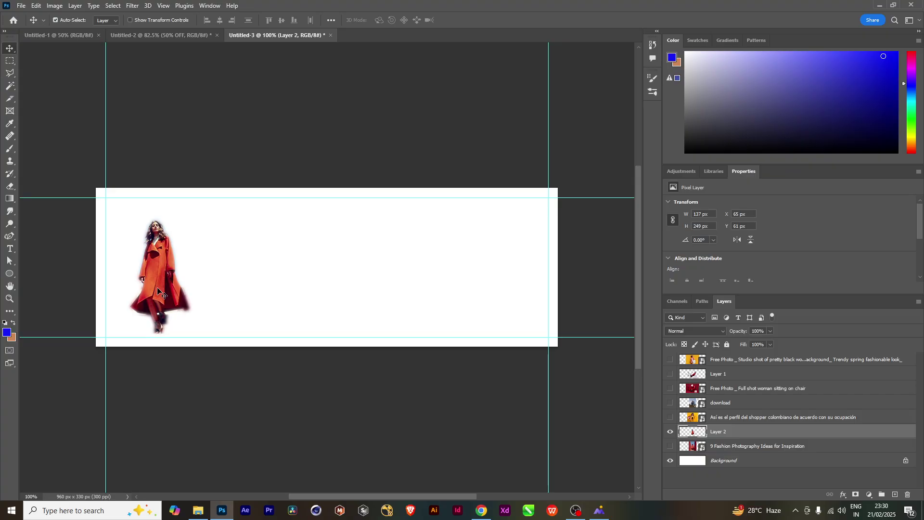
key(ctrl+t)
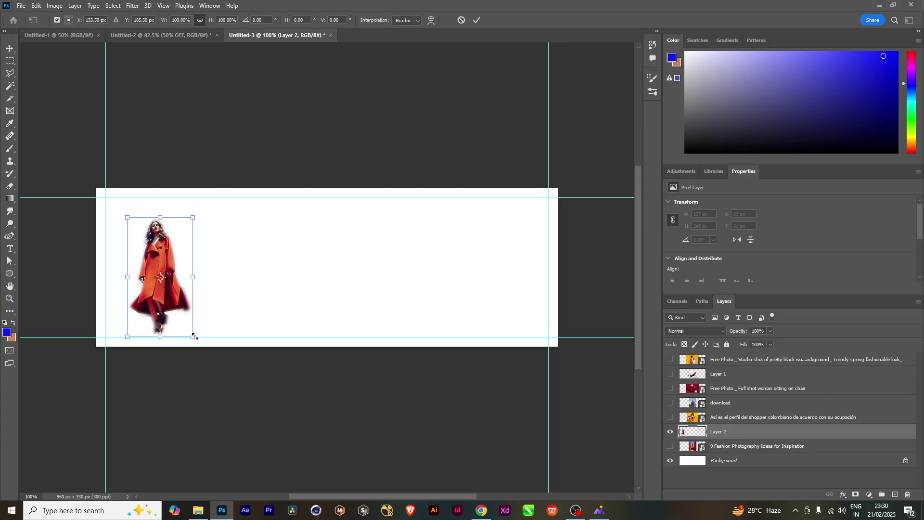
drag(195, 337, 213, 371)
key(super)
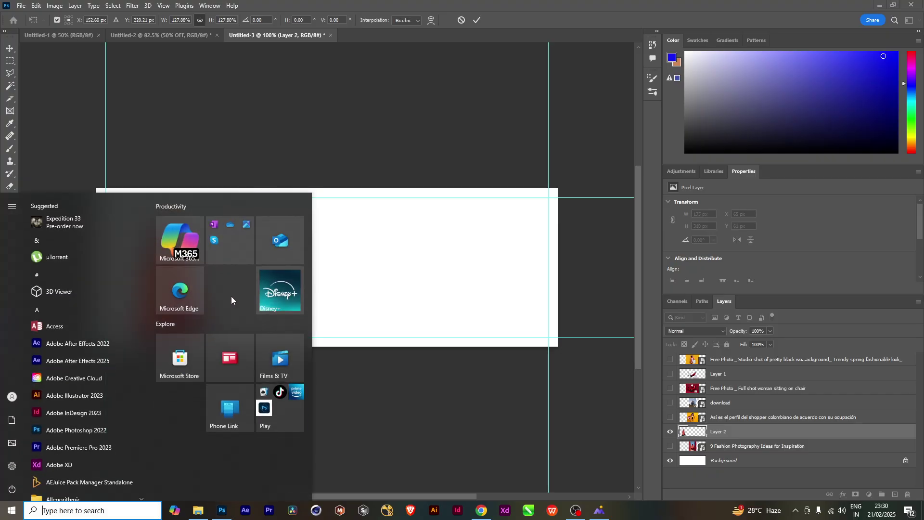
key(super)
drag(163, 274, 153, 249)
key(Return)
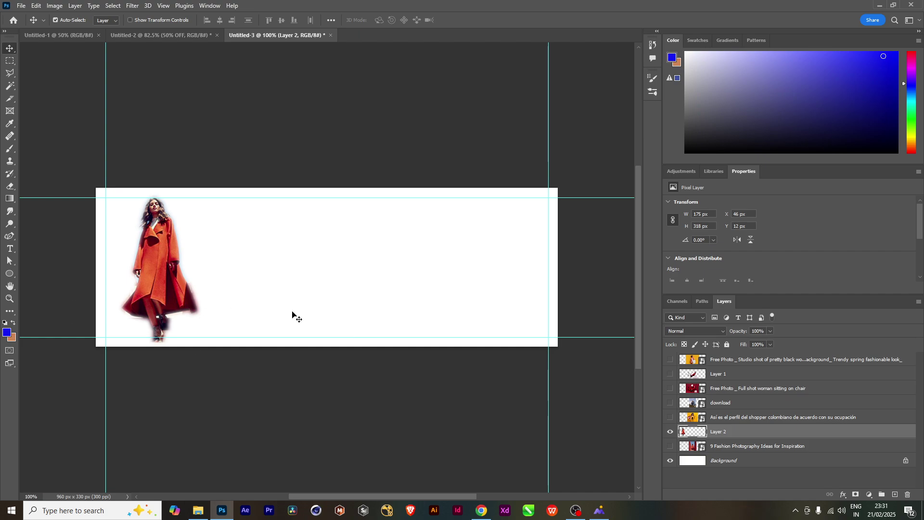
Add a new empty Layer 3 above the cut-out
key(ctrl+shift+n)
key(Return)
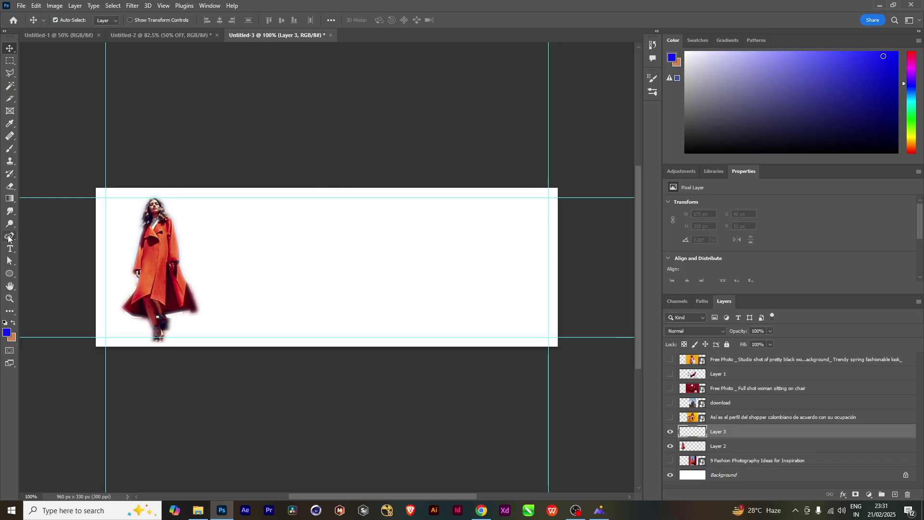
click(8, 237)
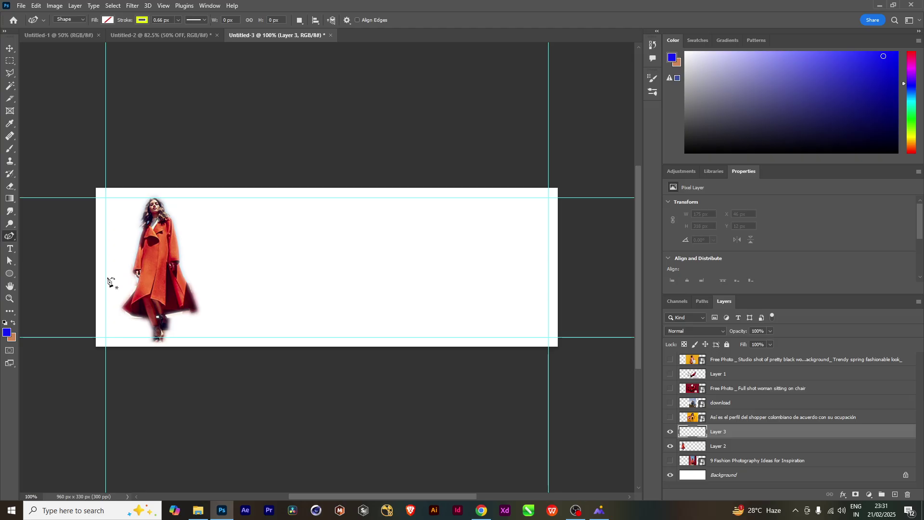
Start the blob outline left of the model and curve it over her head and down her right side
click(74, 260)
drag(115, 277, 122, 236)
click(122, 212)
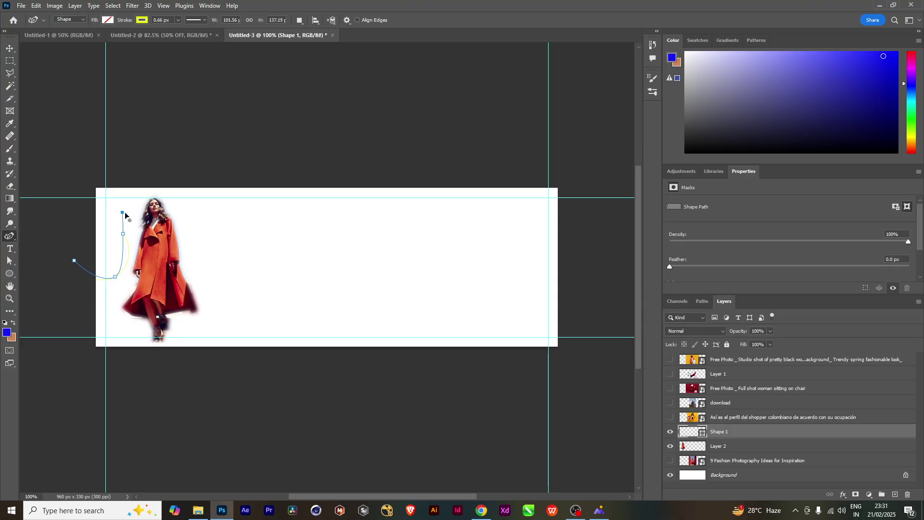
click(147, 205)
click(163, 181)
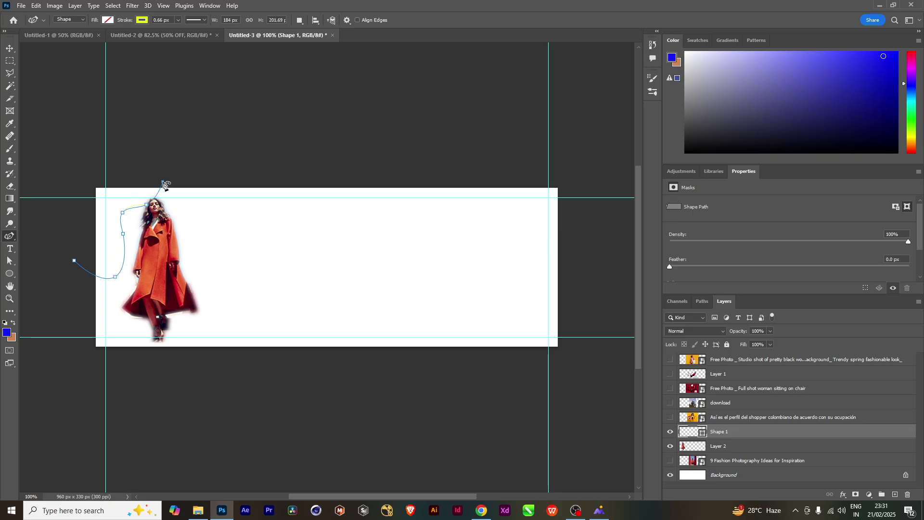
click(197, 207)
click(212, 242)
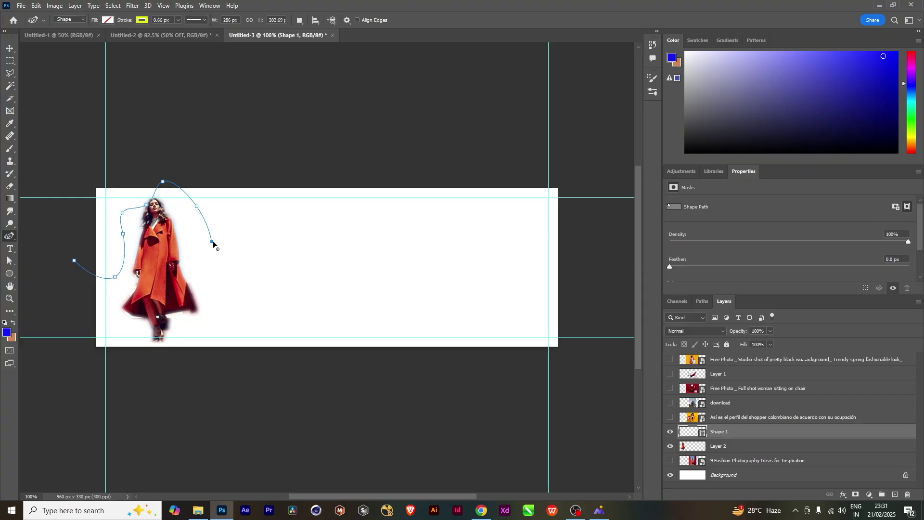
click(236, 234)
click(241, 270)
click(224, 293)
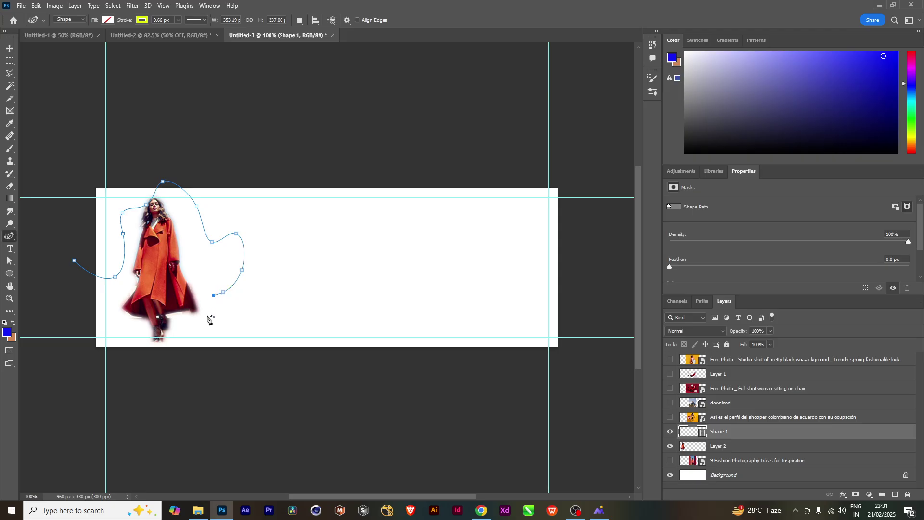
Sweep the outline along and below the banner's bottom edge and close it at its start point
click(207, 315)
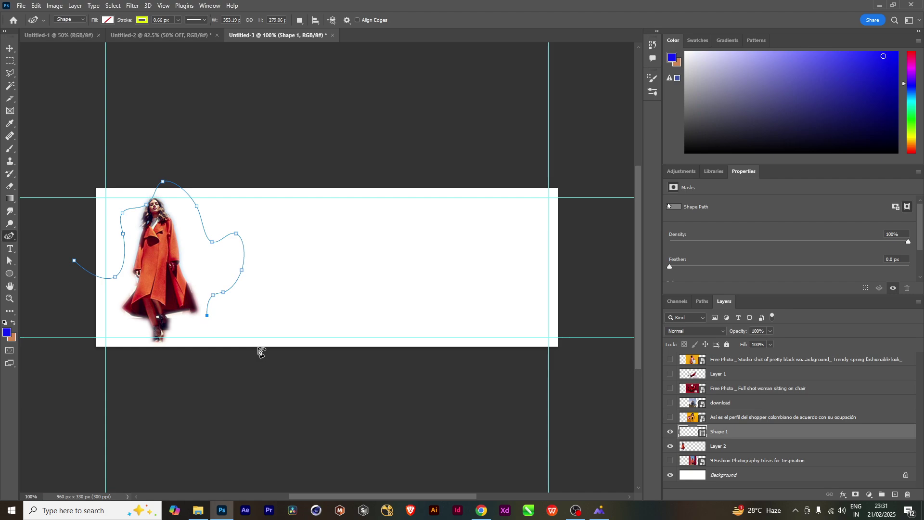
click(258, 347)
click(301, 356)
click(328, 341)
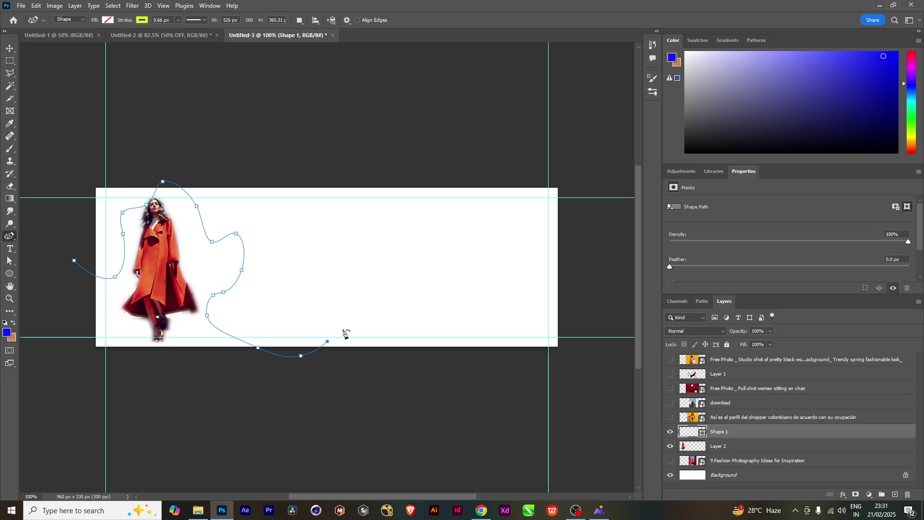
click(309, 390)
click(214, 392)
click(92, 376)
click(74, 321)
click(73, 261)
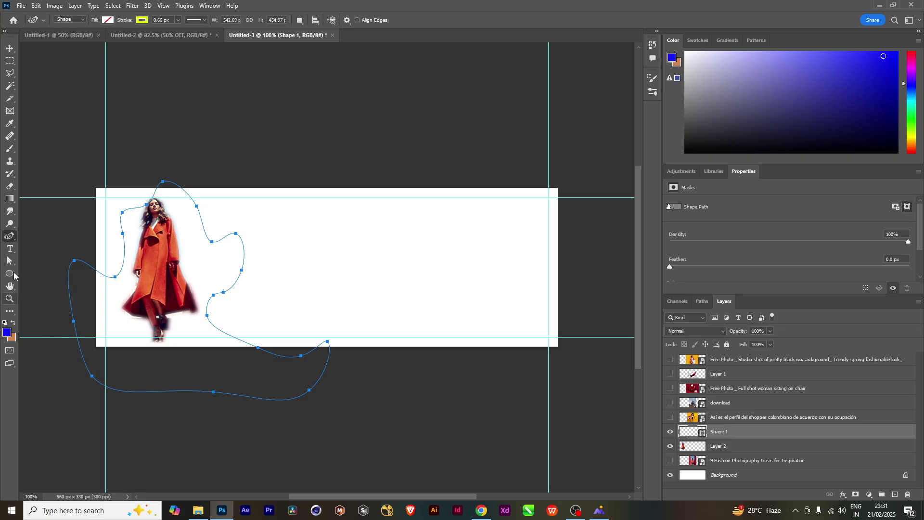
Reshape the blob's upper-left and right-side anchors closer to the model, then load the path as a selection
key(a)
drag(169, 166, 120, 247)
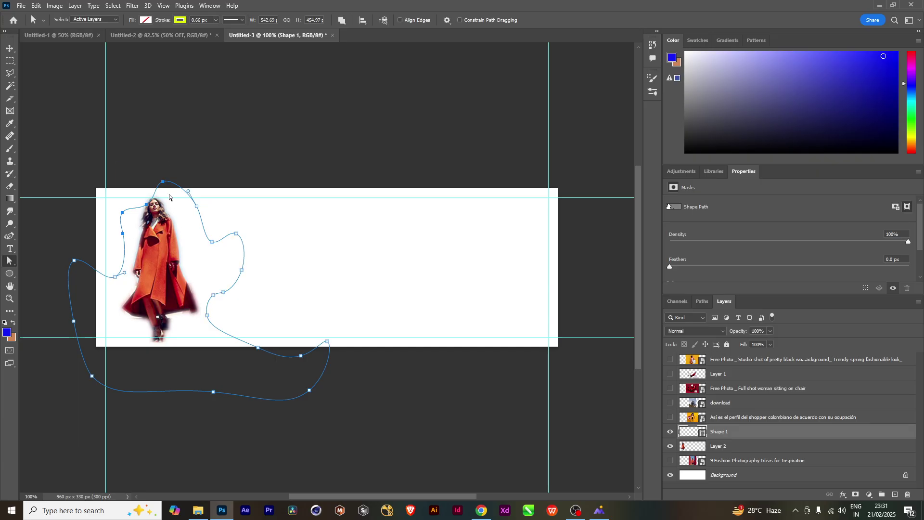
drag(164, 187, 151, 189)
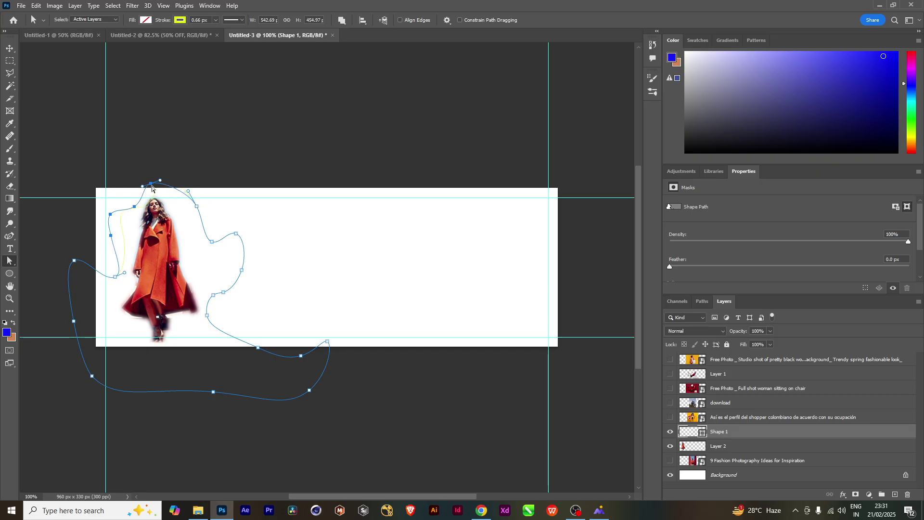
drag(254, 229, 244, 274)
drag(236, 233, 242, 241)
click(224, 292)
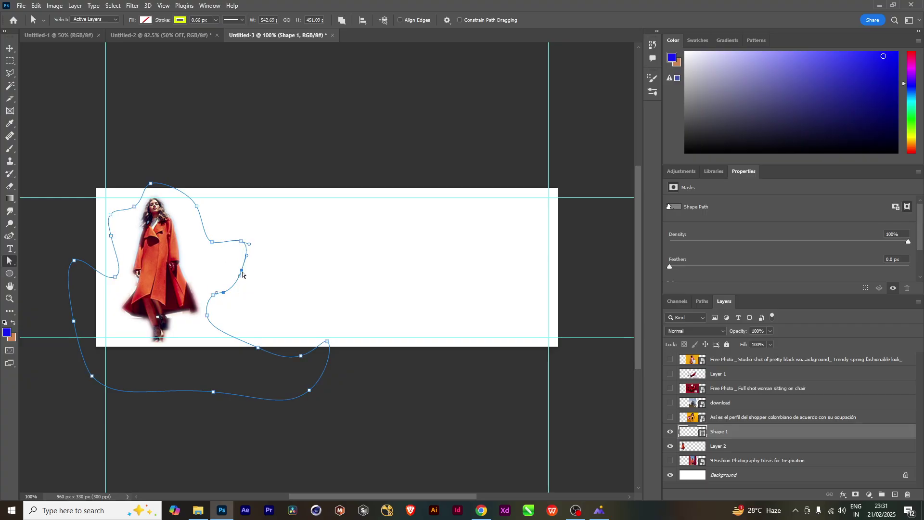
drag(242, 275, 248, 279)
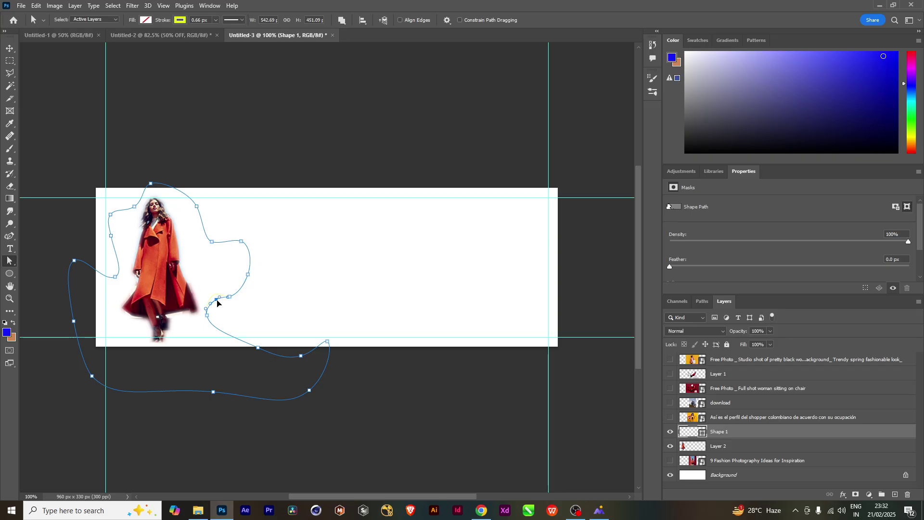
key(ctrl+Return)
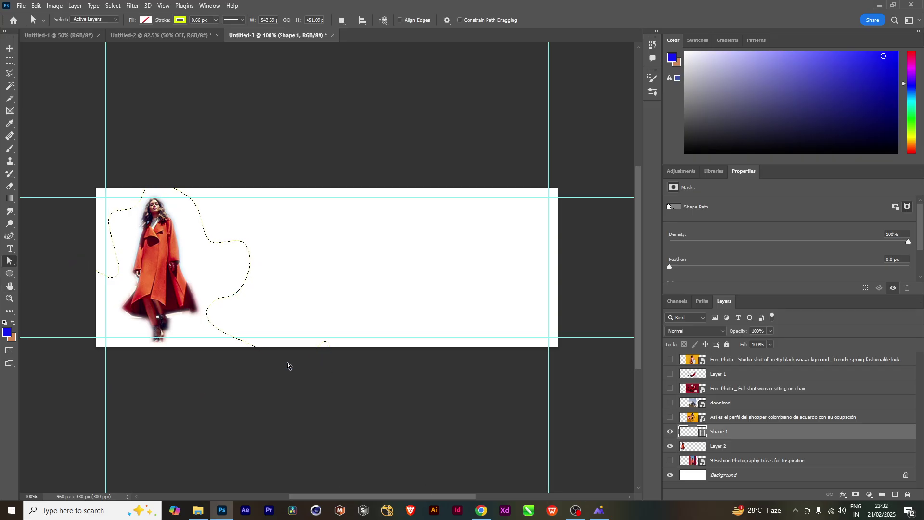
right_click(775, 432)
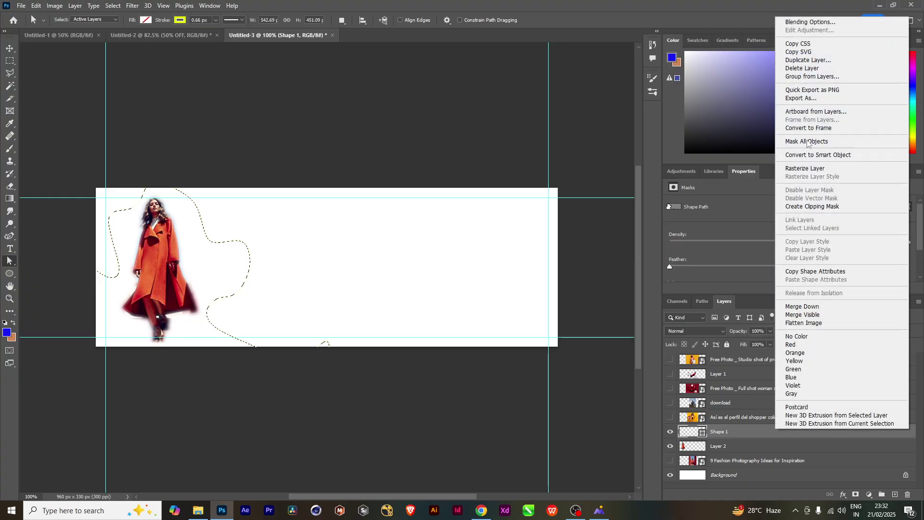
Rasterize Shape 1 and set the gradient from the coat's orange to a dark maroon
click(792, 169)
key(g)
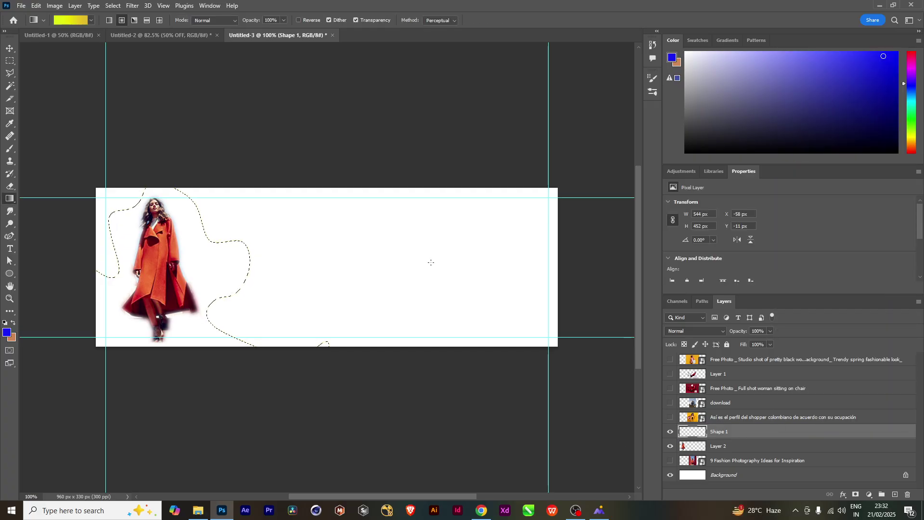
click(72, 21)
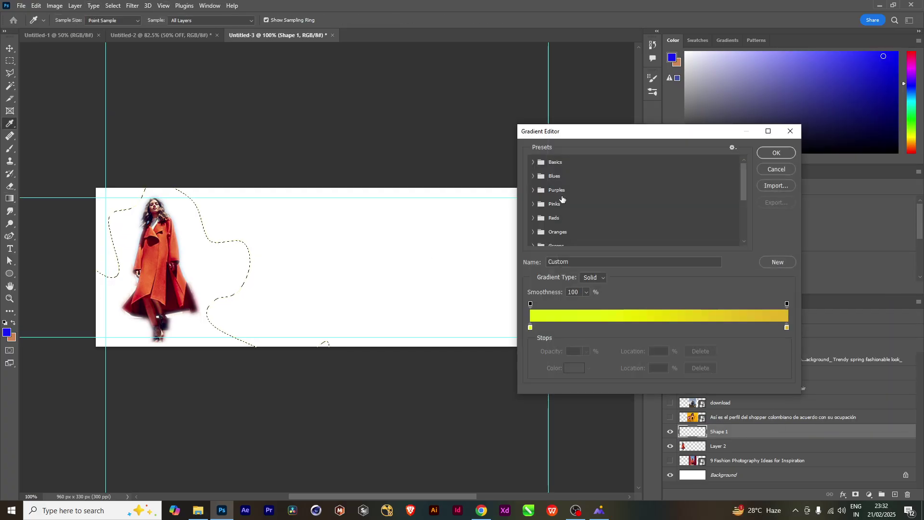
double_click(531, 327)
click(153, 259)
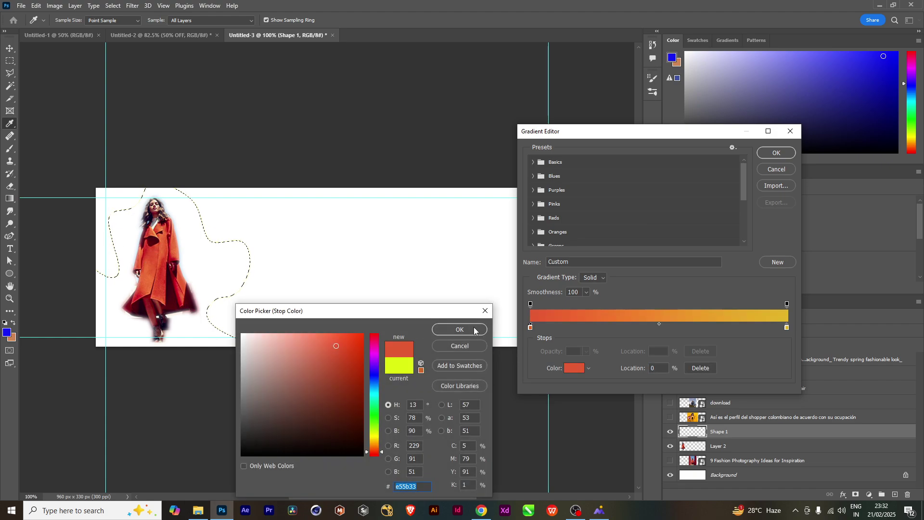
click(460, 330)
double_click(787, 327)
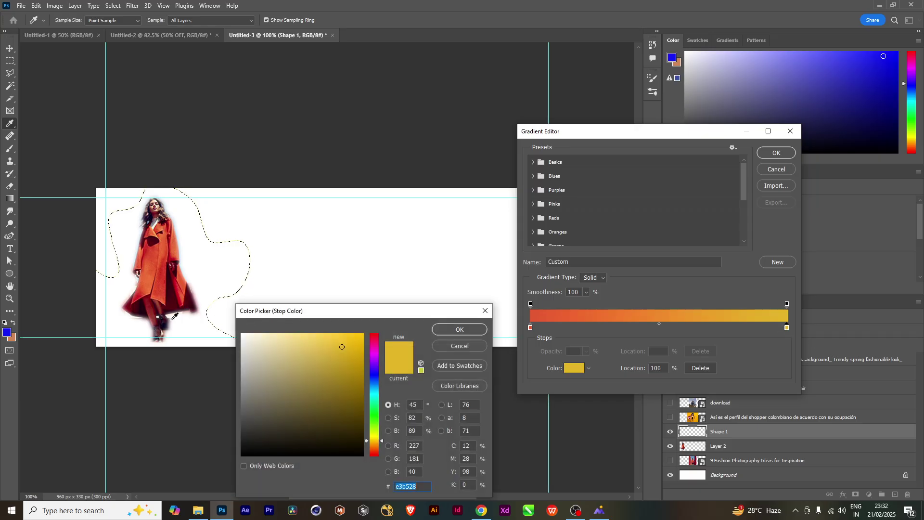
click(167, 318)
click(460, 329)
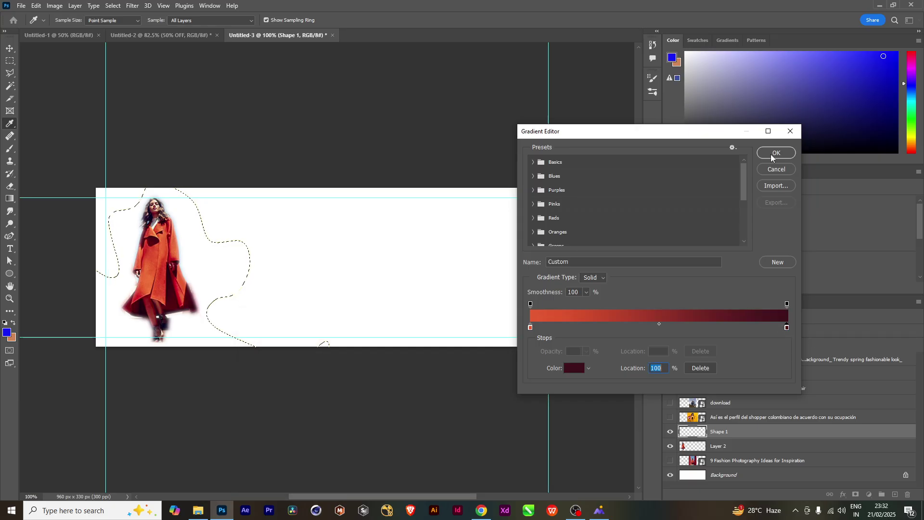
click(773, 153)
Fill the blob with the gradient, move Shape 1 below Layer 2, and deselect
drag(169, 285, 155, 57)
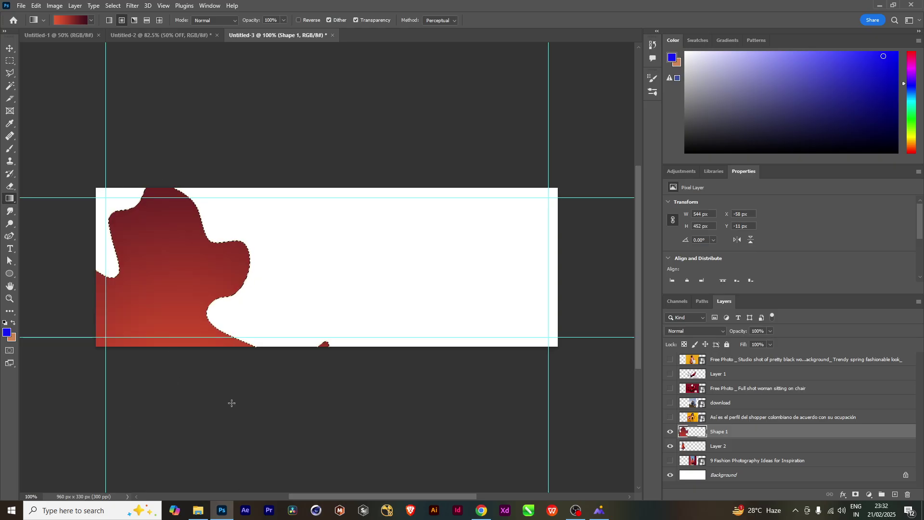
drag(753, 435, 752, 455)
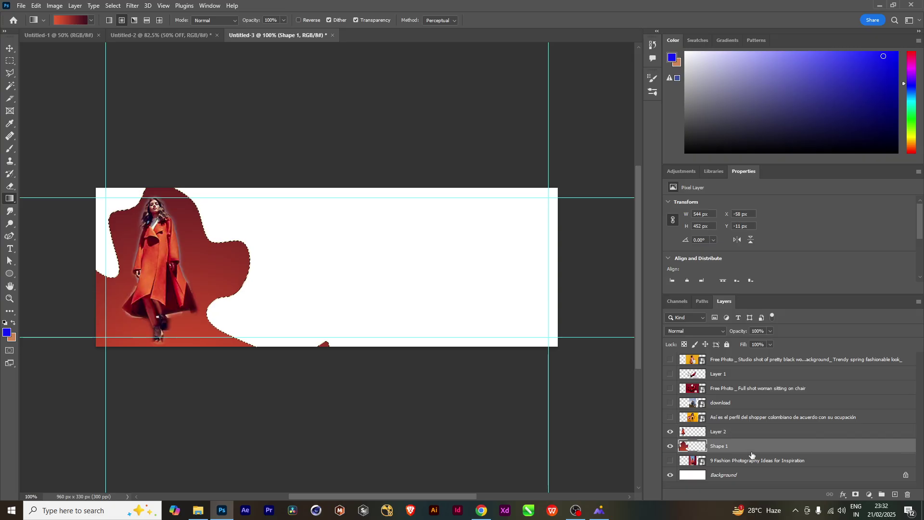
key(ctrl+d)
click(10, 46)
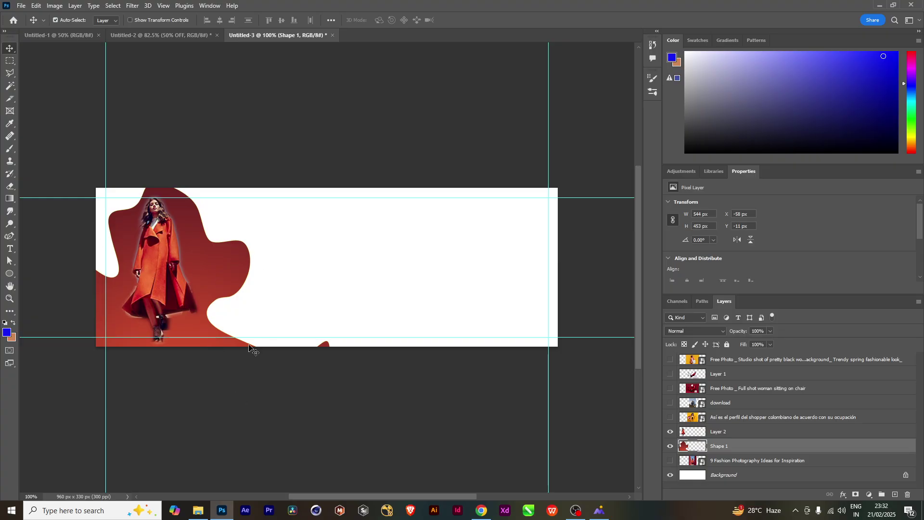
Duplicate the blob to the right of the model and warp the copy into a new shape
scroll(313, 273, up, 2)
scroll(313, 273, down, 3)
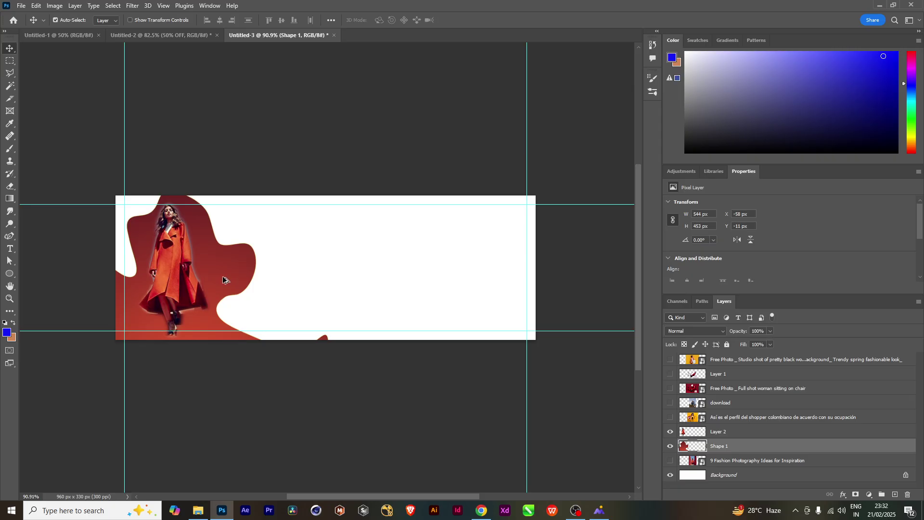
drag(223, 280, 347, 278)
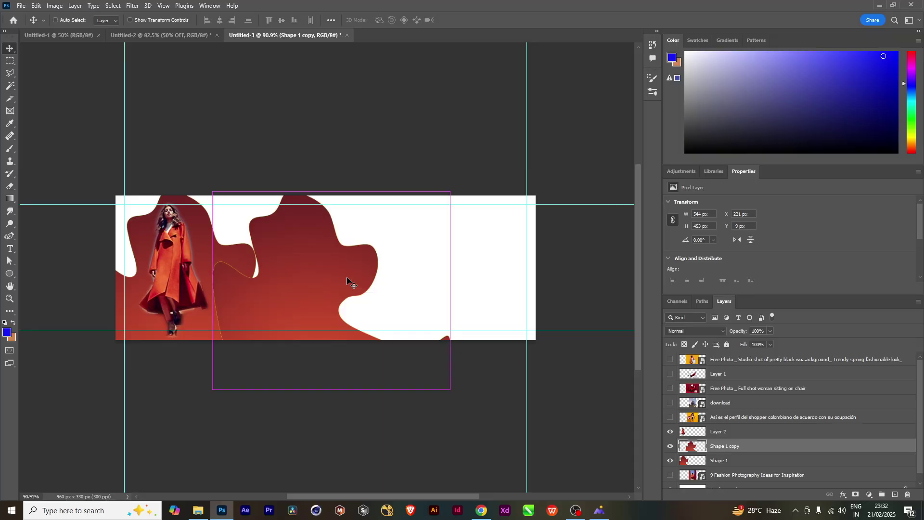
key(ctrl+t)
right_click(348, 255)
click(377, 321)
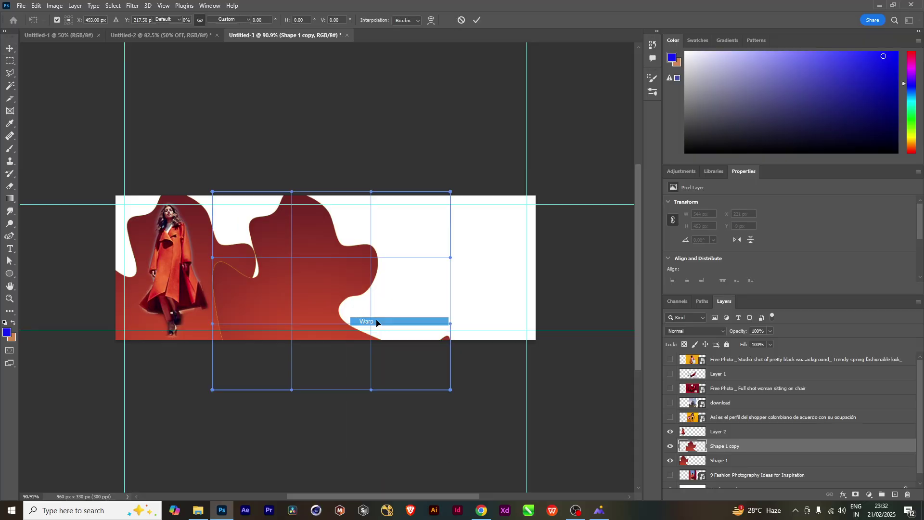
drag(378, 392, 335, 281)
drag(219, 388, 275, 300)
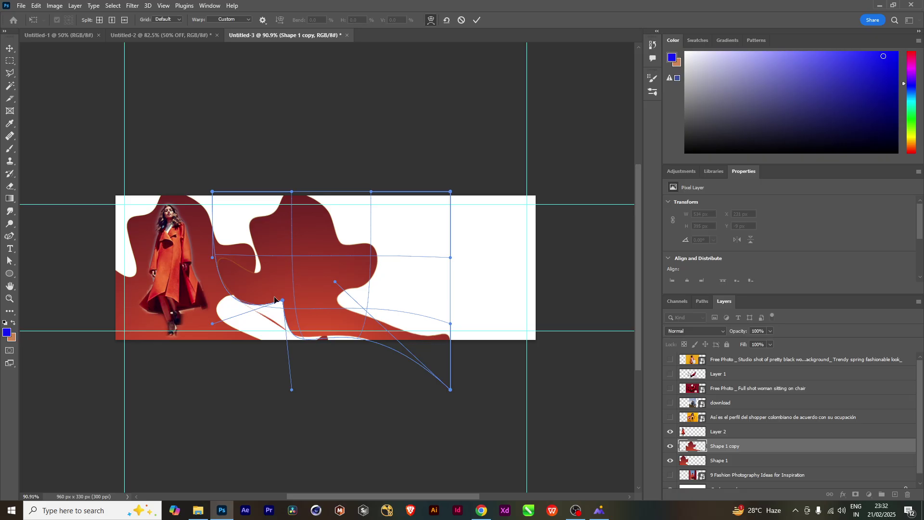
drag(292, 192, 333, 283)
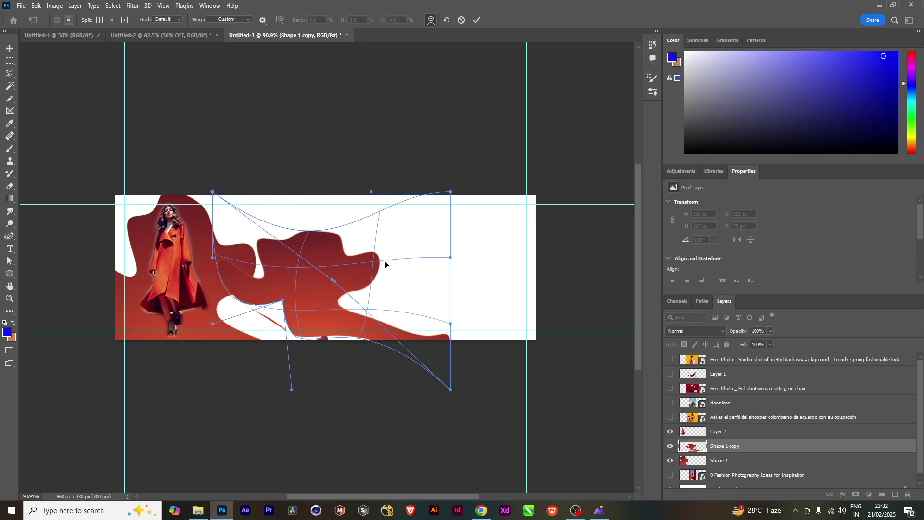
drag(385, 264, 354, 286)
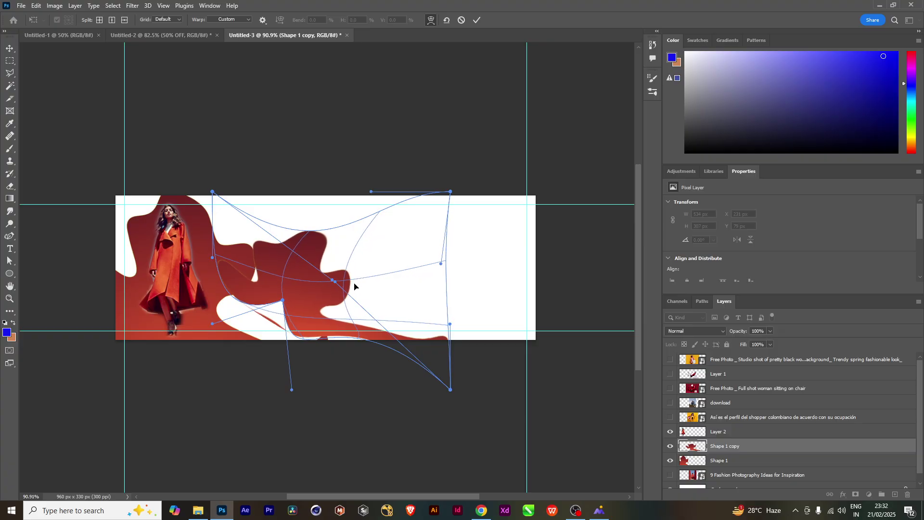
drag(455, 395, 415, 353)
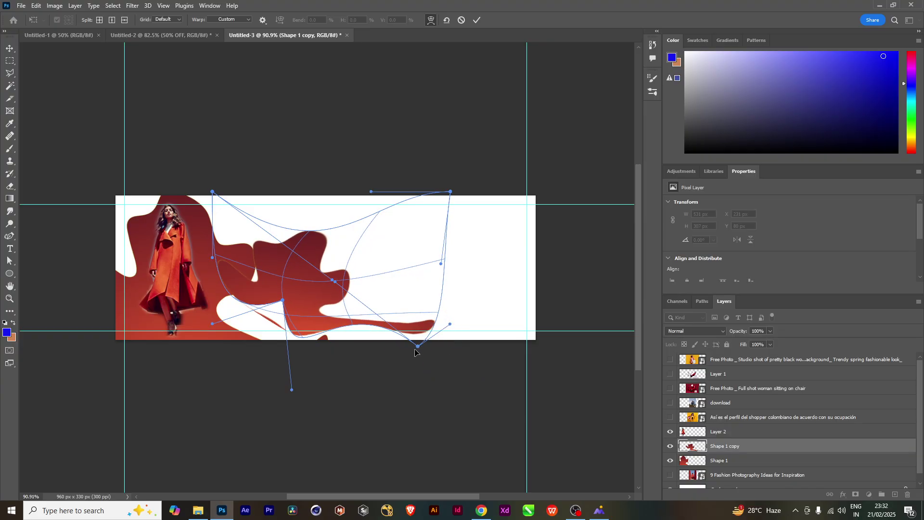
key(Return)
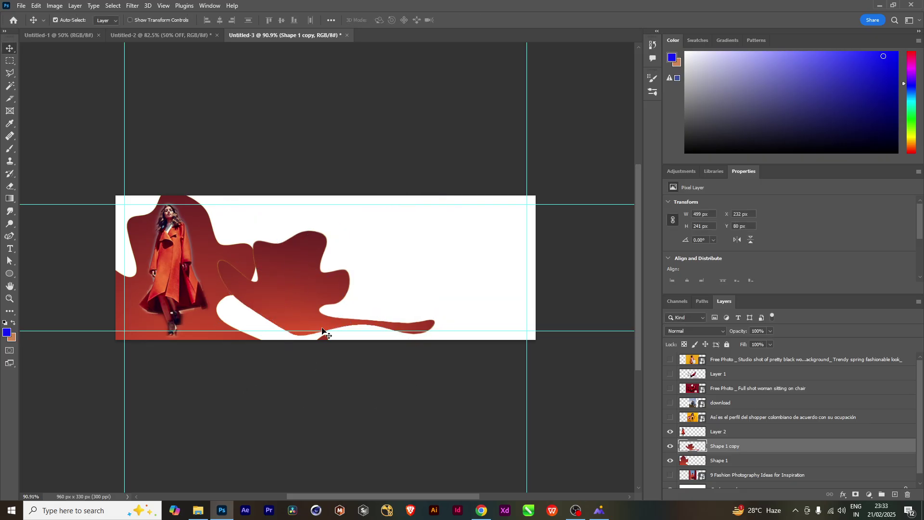
Shrink the blob copy to about 56%, tilt it about 21°, and place it along the bottom edge
key(ctrl+t)
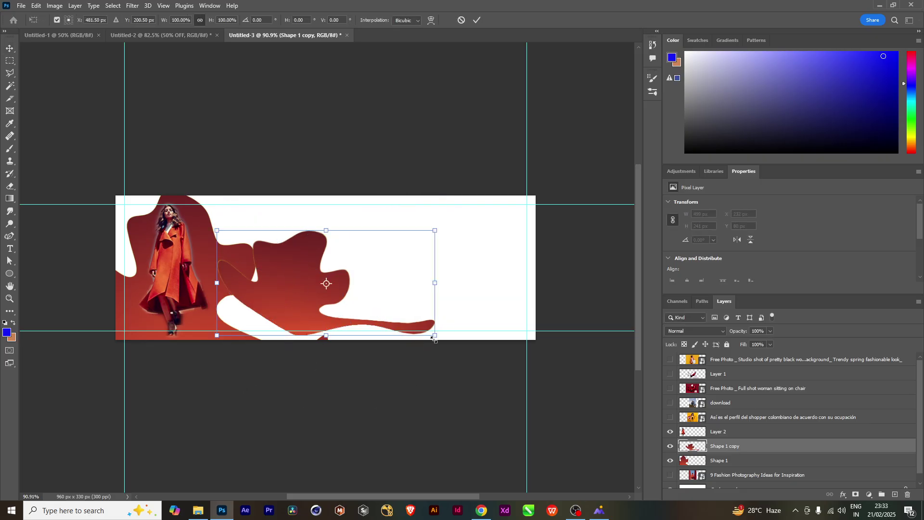
drag(435, 339, 388, 315)
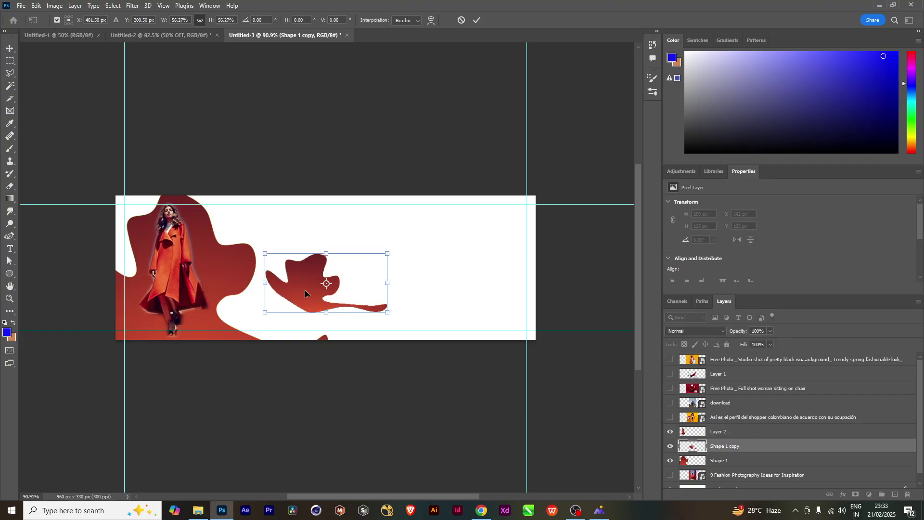
drag(305, 294, 253, 331)
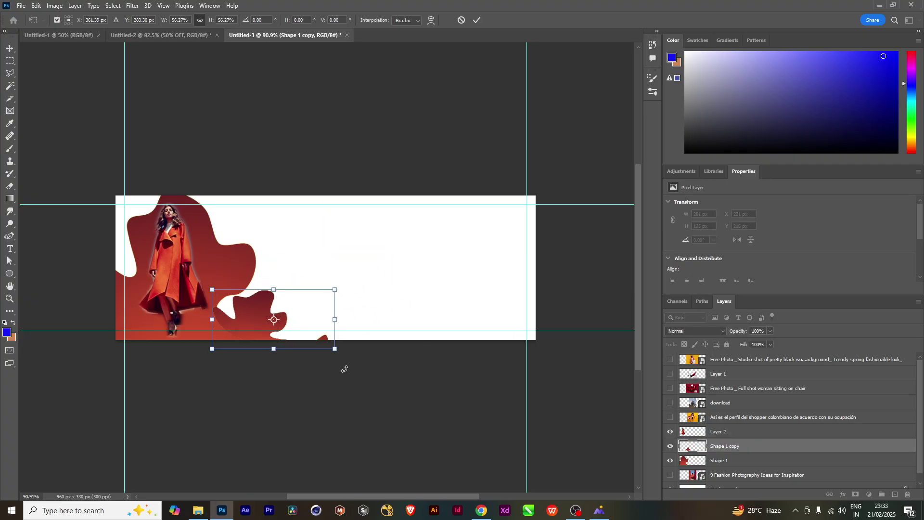
drag(345, 369, 376, 340)
drag(245, 337, 266, 330)
key(Return)
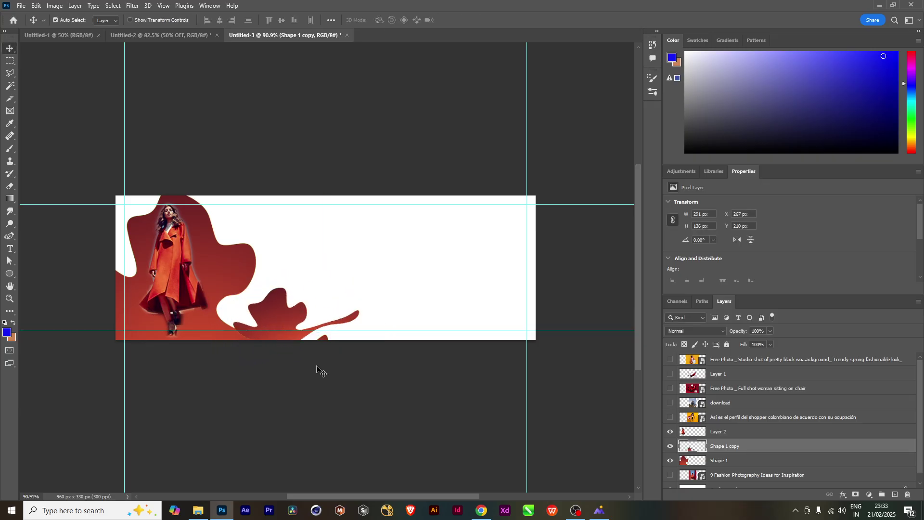
Refill the blob copy with a gradient whose starting stop is bright yellow, then deselect
ctrl+click(684, 449)
key(g)
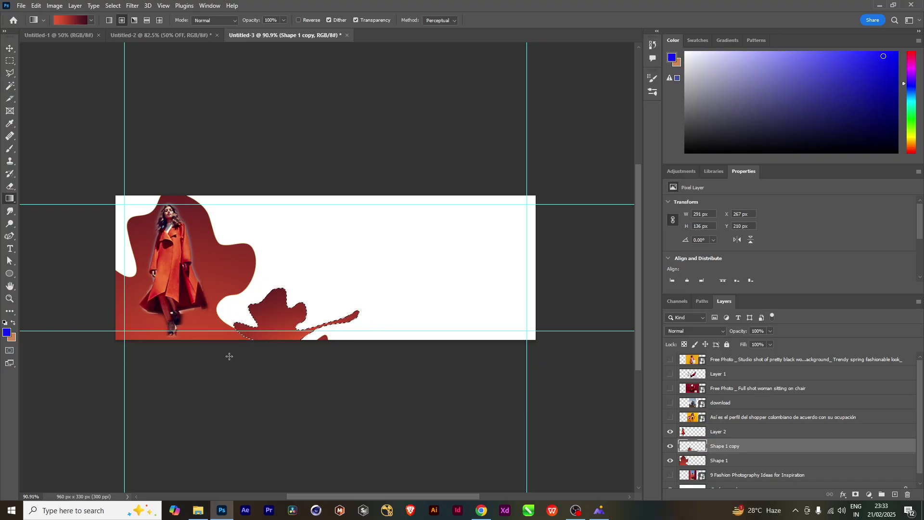
click(67, 20)
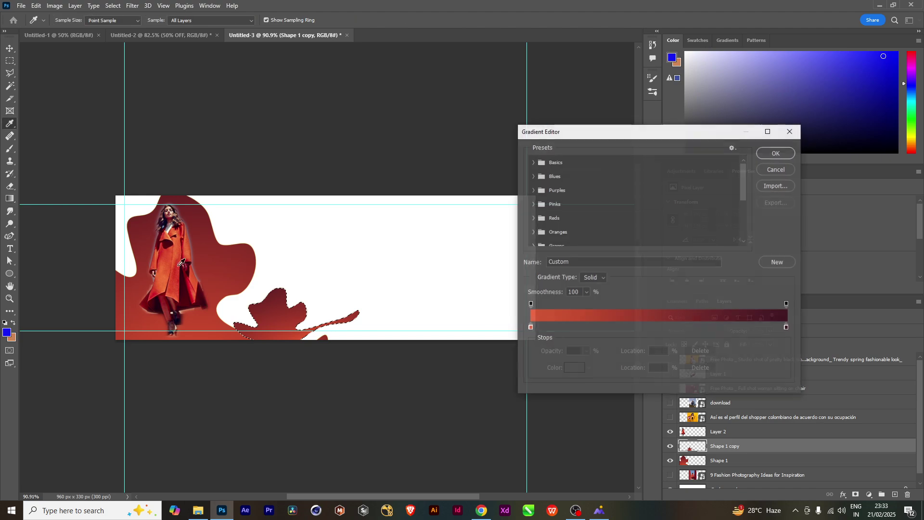
double_click(531, 328)
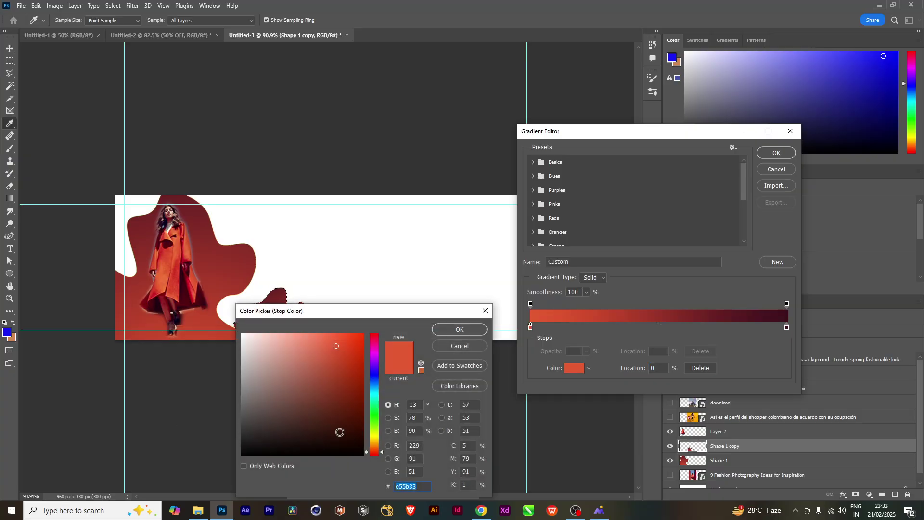
drag(374, 445, 373, 439)
mouse_move(358, 397)
mouse_down()
mouse_move(349, 380)
mouse_move(361, 326)
mouse_up()
click(464, 330)
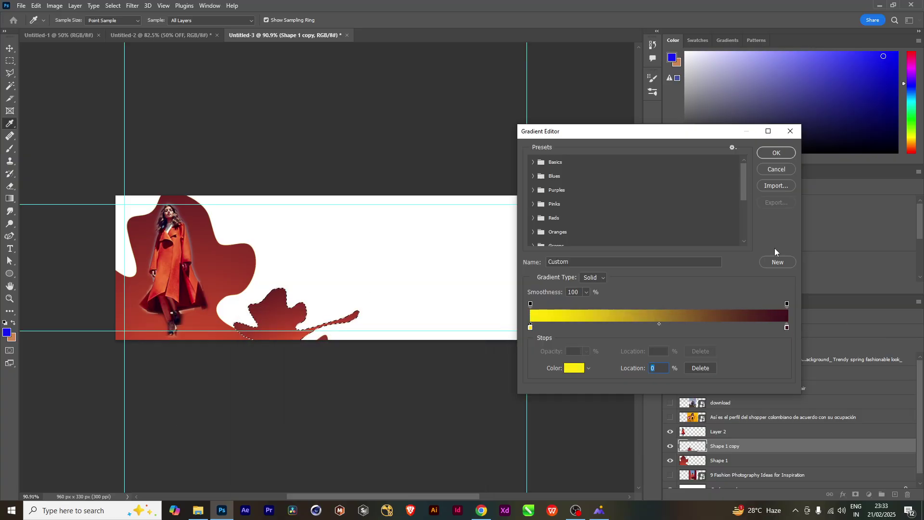
click(767, 154)
drag(292, 351, 289, 150)
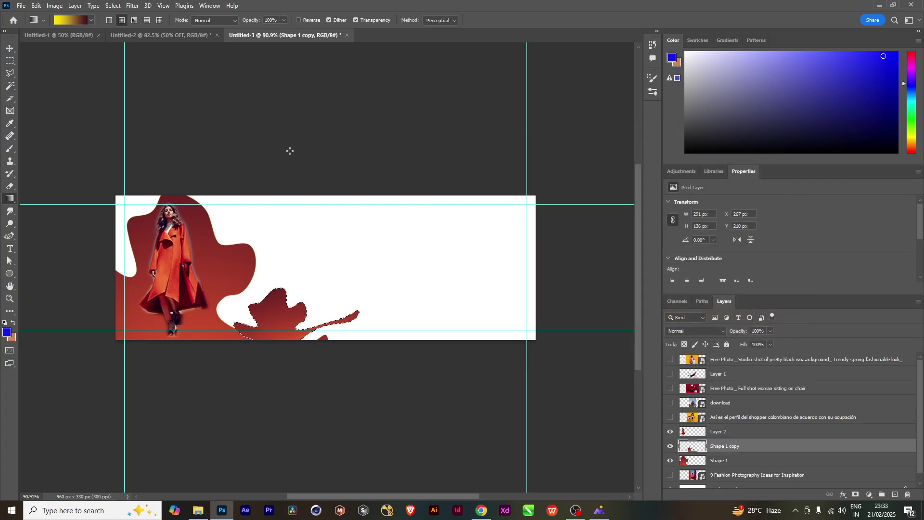
drag(264, 356, 303, 172)
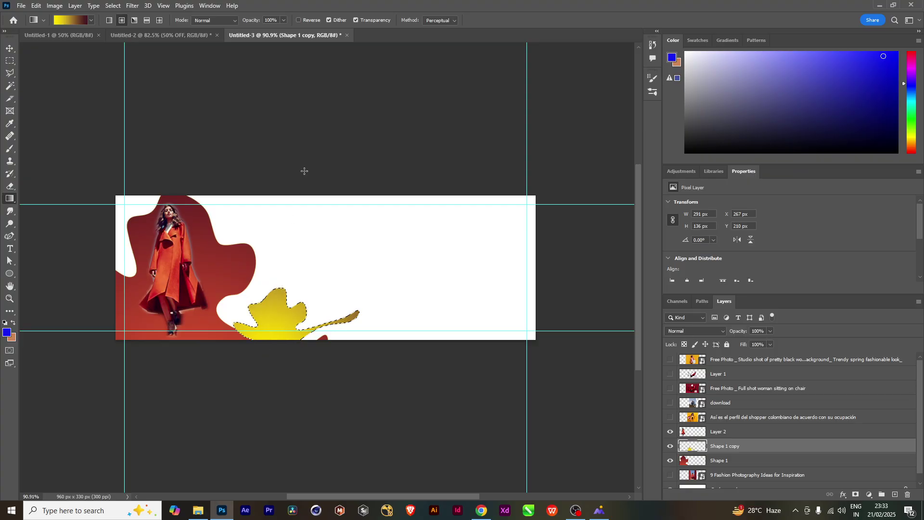
key(ctrl+d)
Move the yellow blob left and up and stretch it to about 301 × 151 px
click(9, 49)
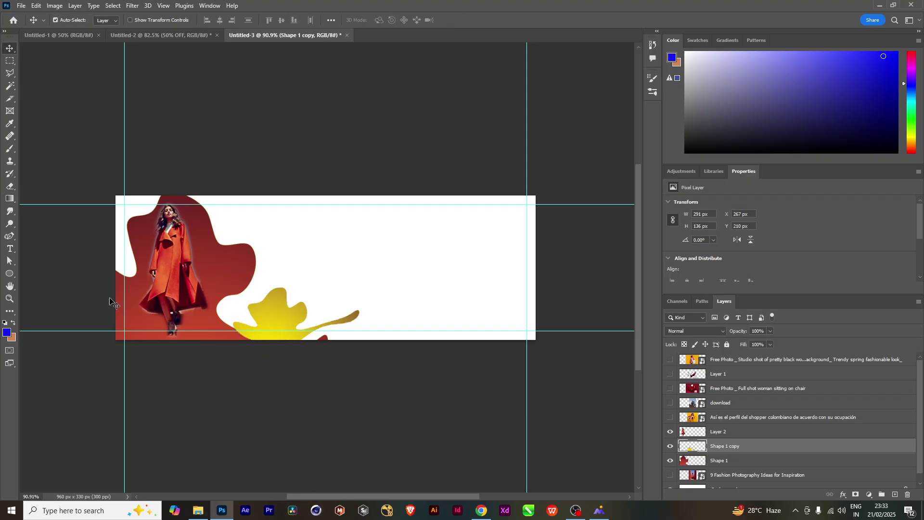
mouse_move(269, 323)
mouse_down()
mouse_move(241, 304)
mouse_move(254, 314)
mouse_up()
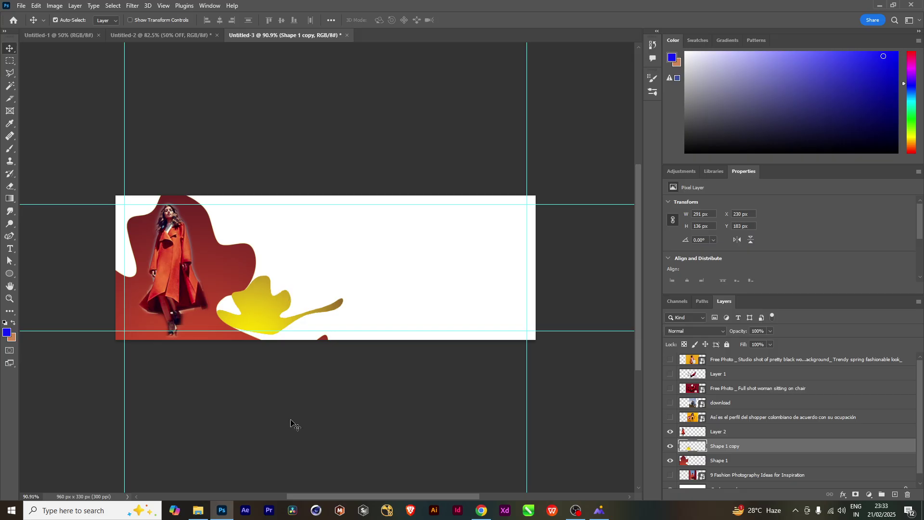
key(ctrl+t)
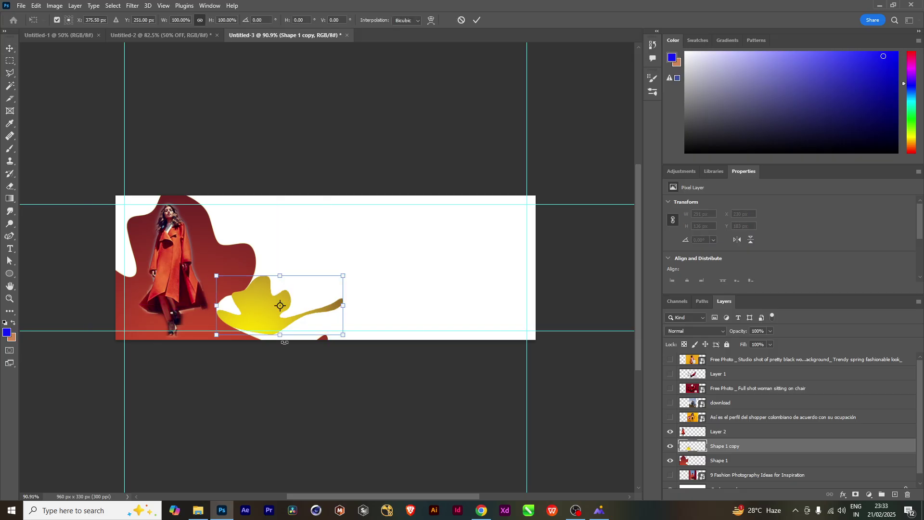
drag(282, 335, 282, 340)
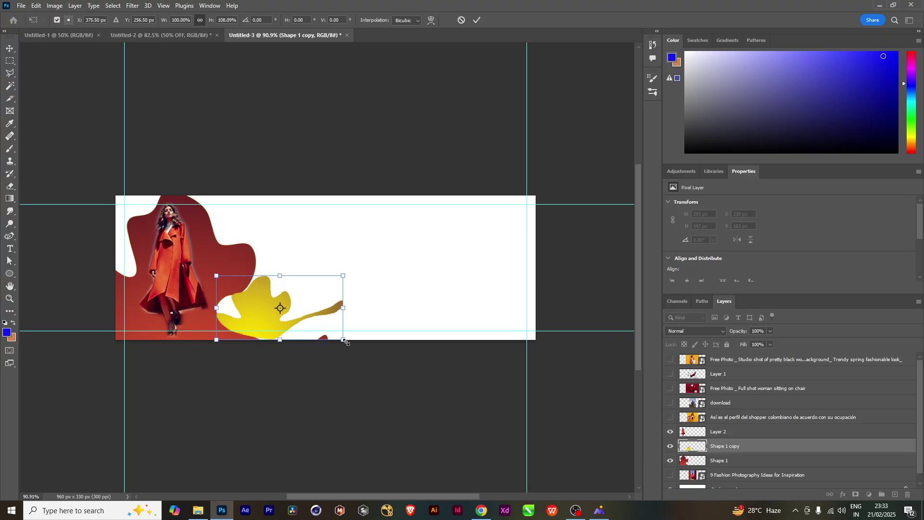
drag(343, 341, 346, 343)
key(Return)
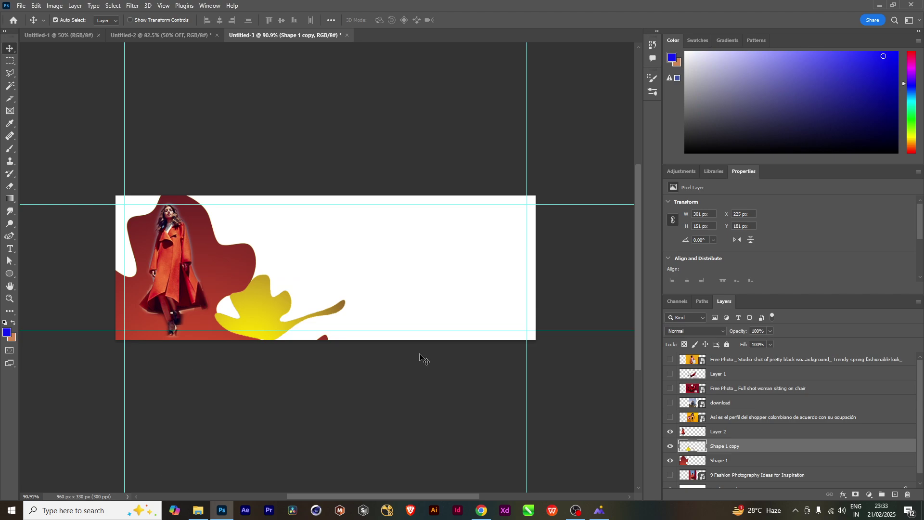
Type the two-line SALE / TODAY headline and colour TODAY blue-violet
key(t)
click(353, 229)
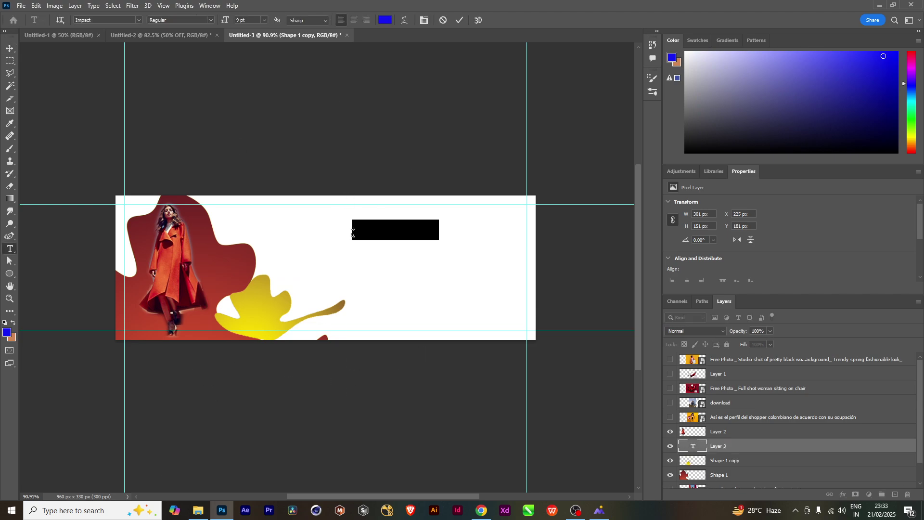
text(SALE)
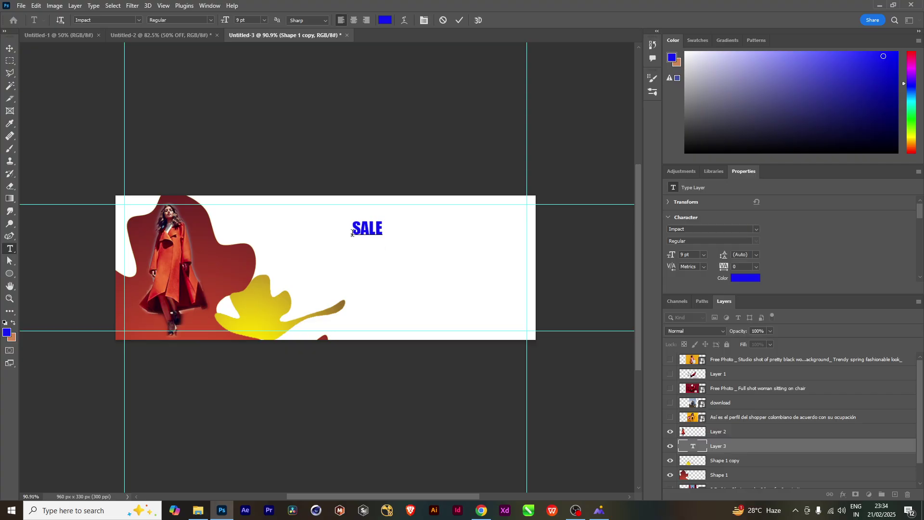
text(TODAY)
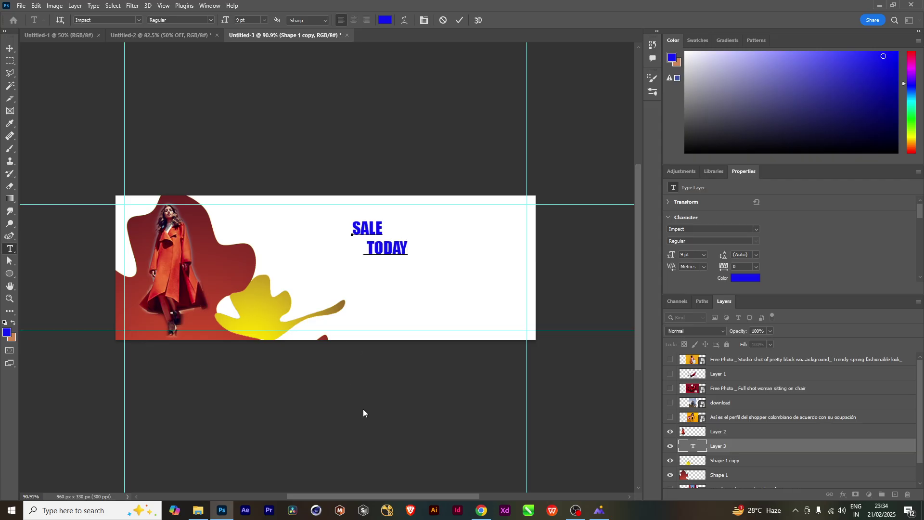
drag(409, 250, 325, 258)
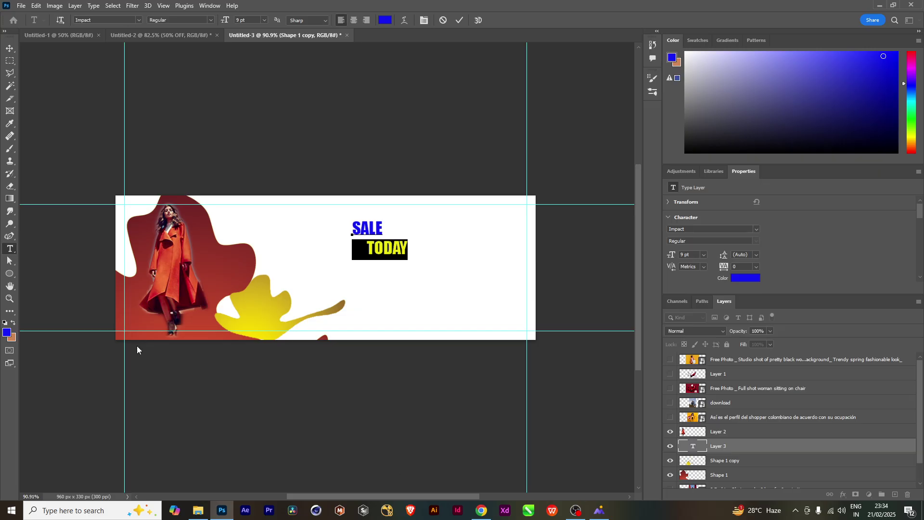
click(6, 332)
drag(266, 349, 269, 346)
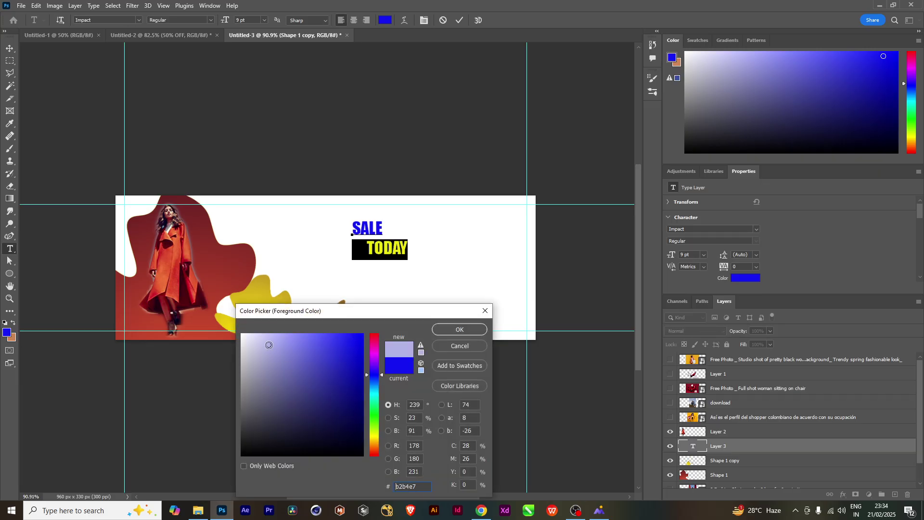
click(299, 340)
click(460, 330)
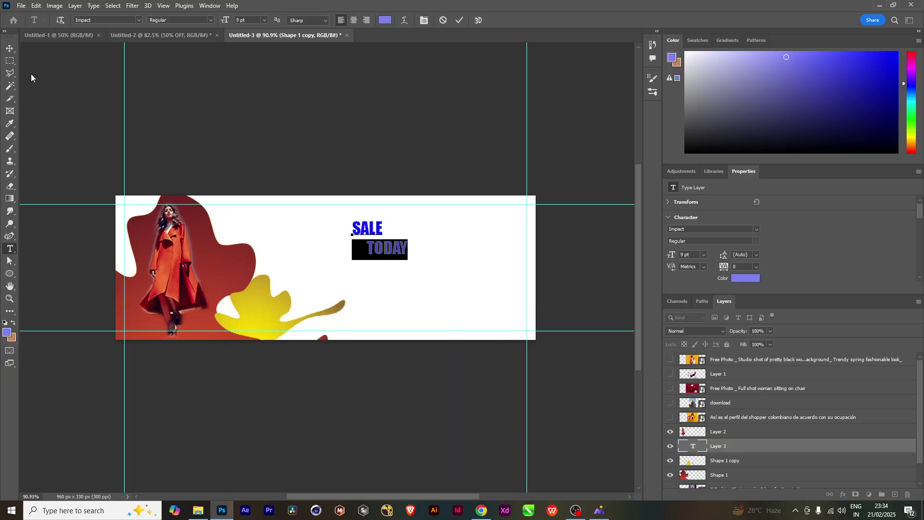
click(11, 49)
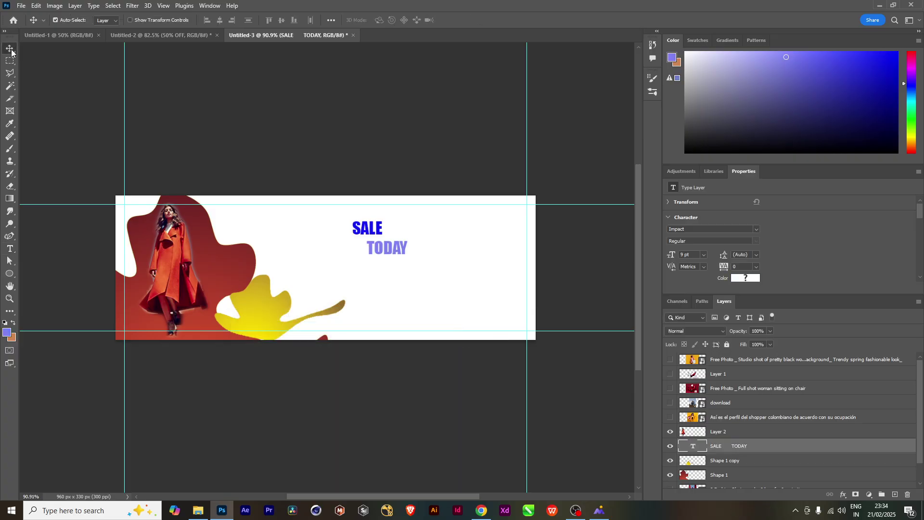
Colour the word SALE near-black
double_click(378, 230)
drag(386, 230, 352, 232)
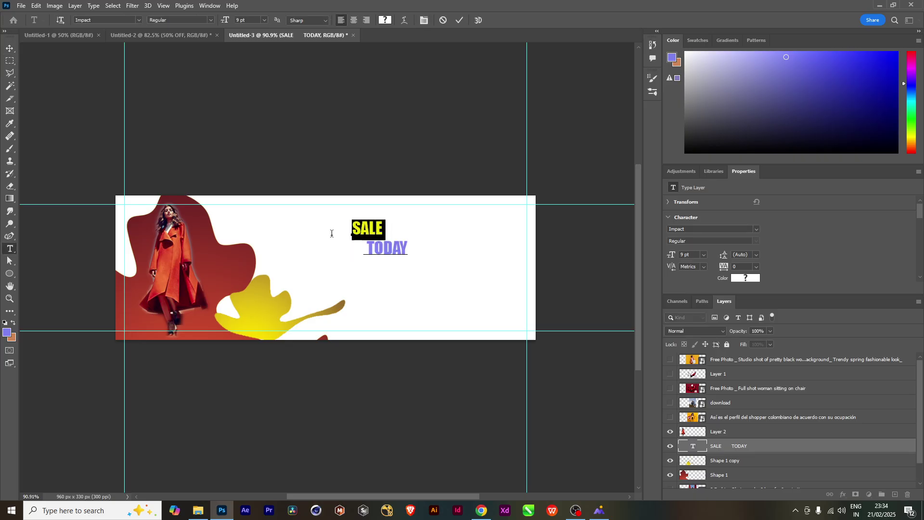
click(7, 332)
click(357, 449)
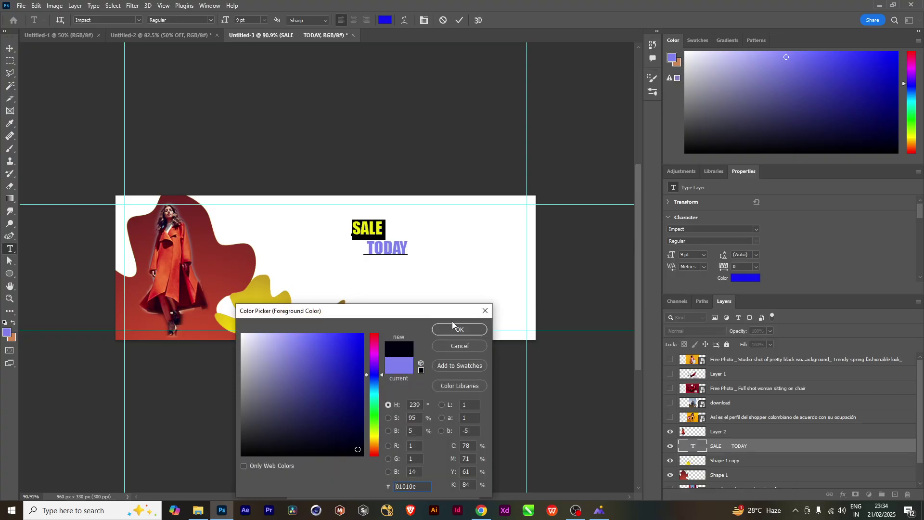
click(460, 329)
click(8, 52)
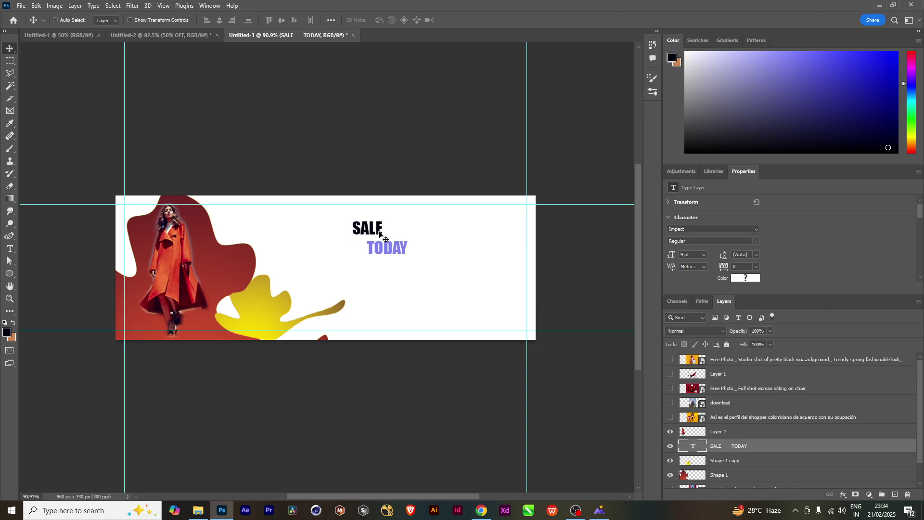
Enlarge the SALE TODAY headline to about 156%
key(ctrl+t)
drag(407, 260, 428, 264)
key(Return)
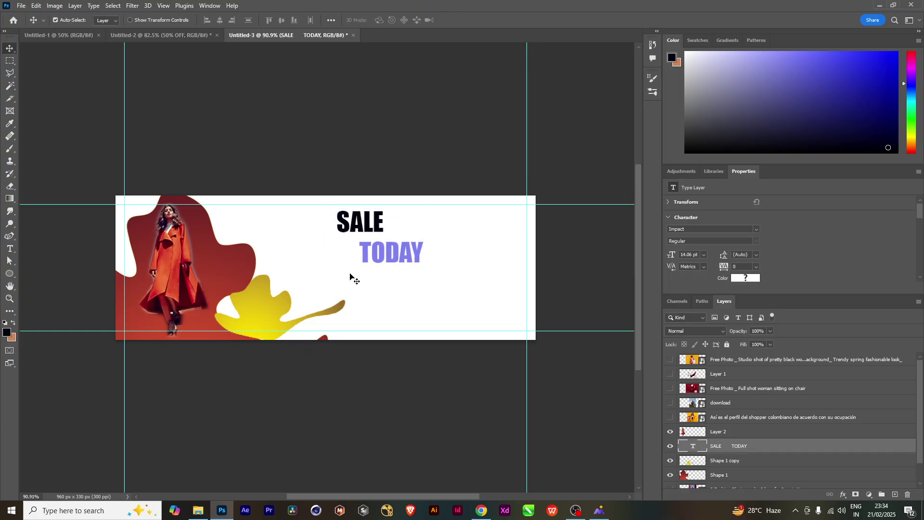
Close the gap so TODAY sits below SALE, then drag a duplicate headline to the lower right
double_click(399, 258)
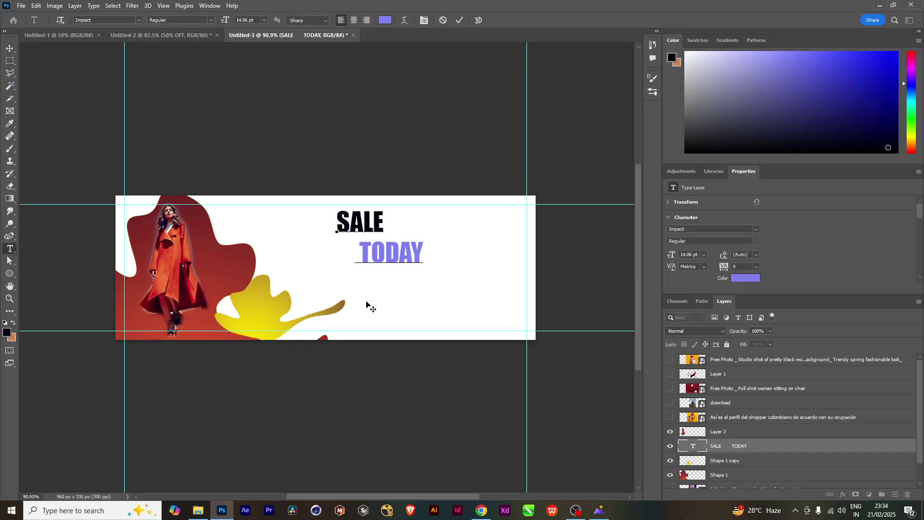
key(BackSpace)
key(BackSpace)
key(BackSpace)
key(BackSpace)
key(BackSpace)
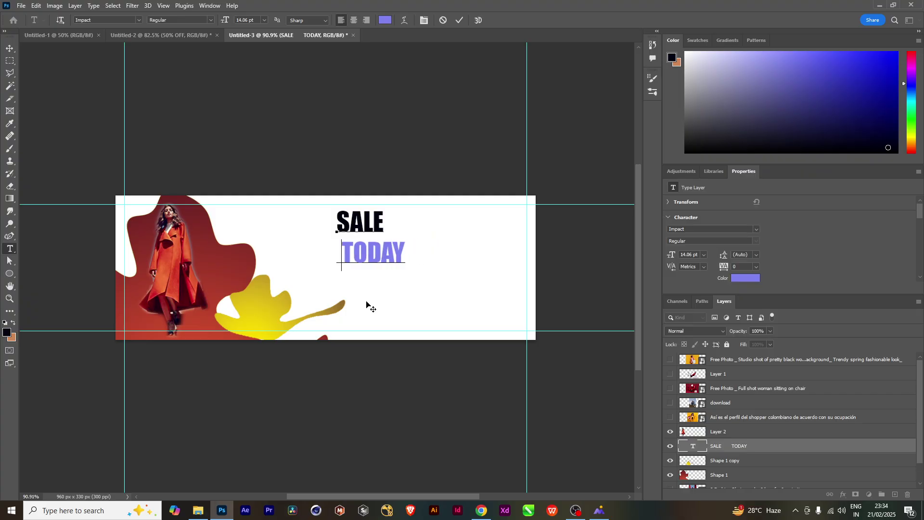
key(Delete)
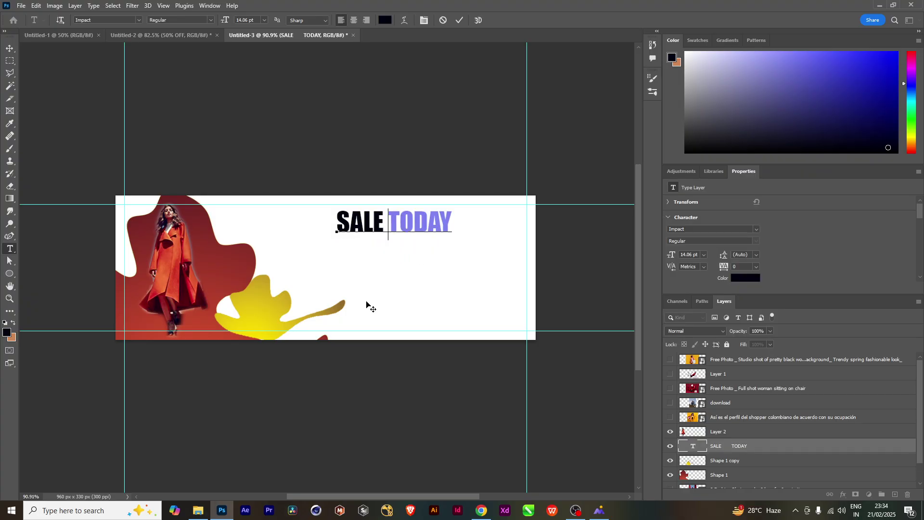
key(Return)
click(10, 48)
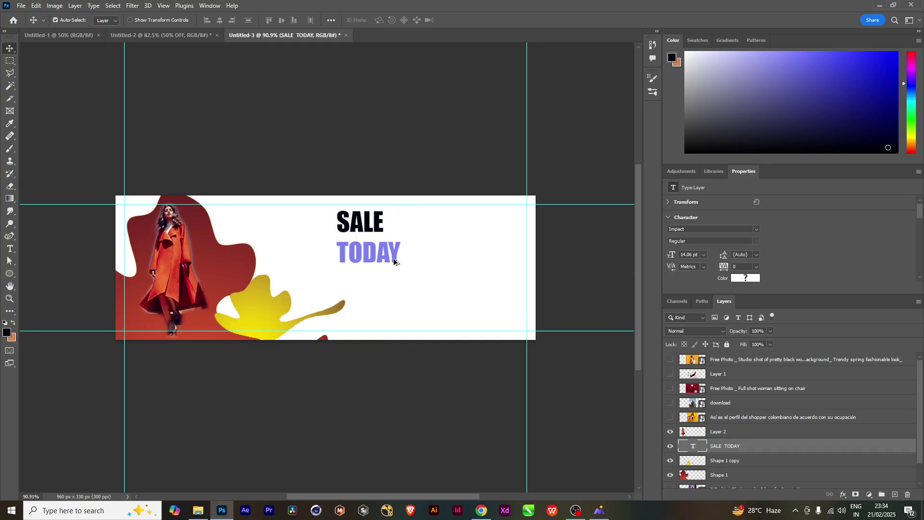
drag(394, 262, 470, 307)
Change the headline copy to '30% OFF' and shrink it to about 55% beside SALE
double_click(465, 298)
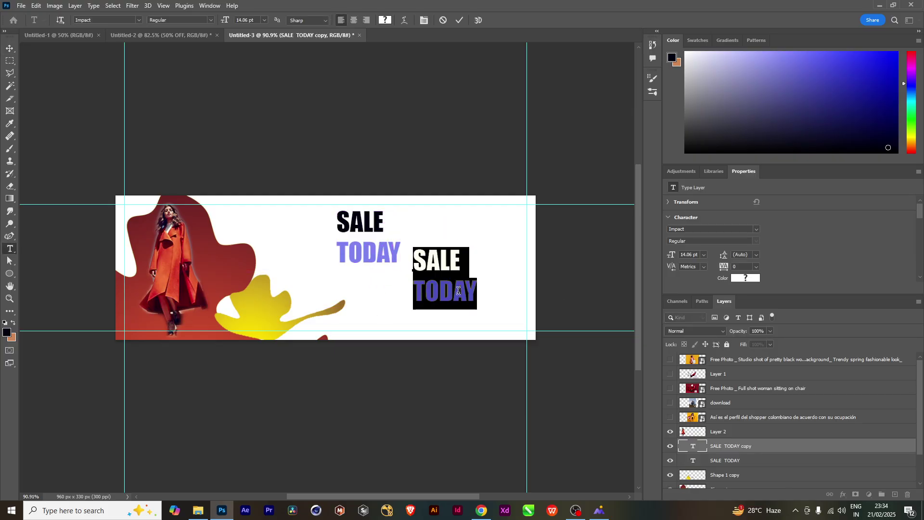
text(3)
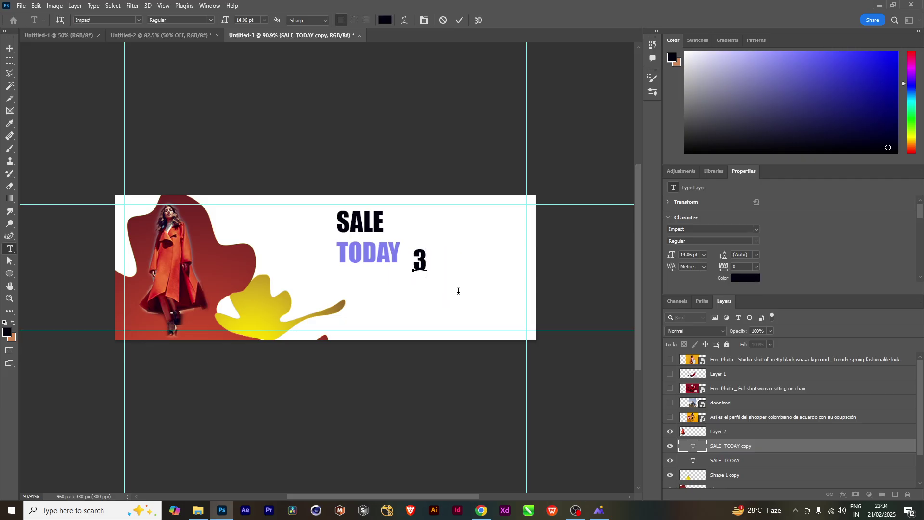
text(0% )
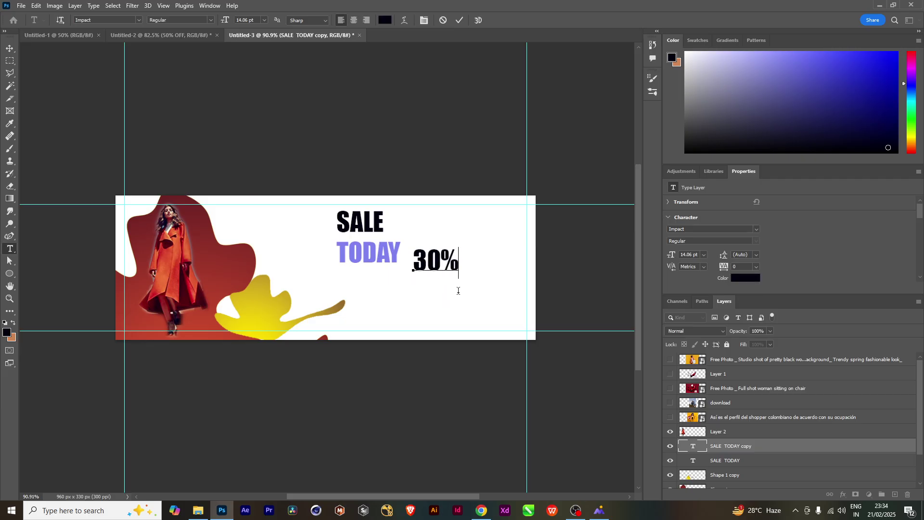
text(OFF)
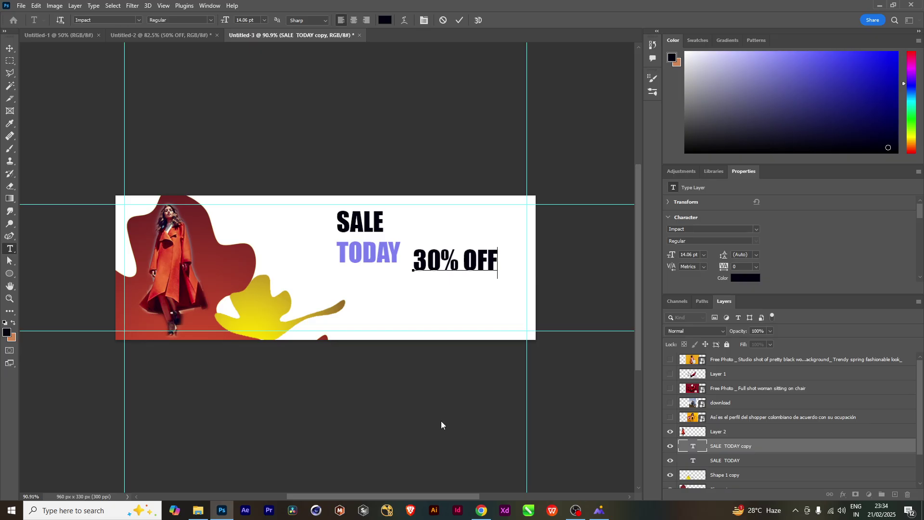
click(9, 48)
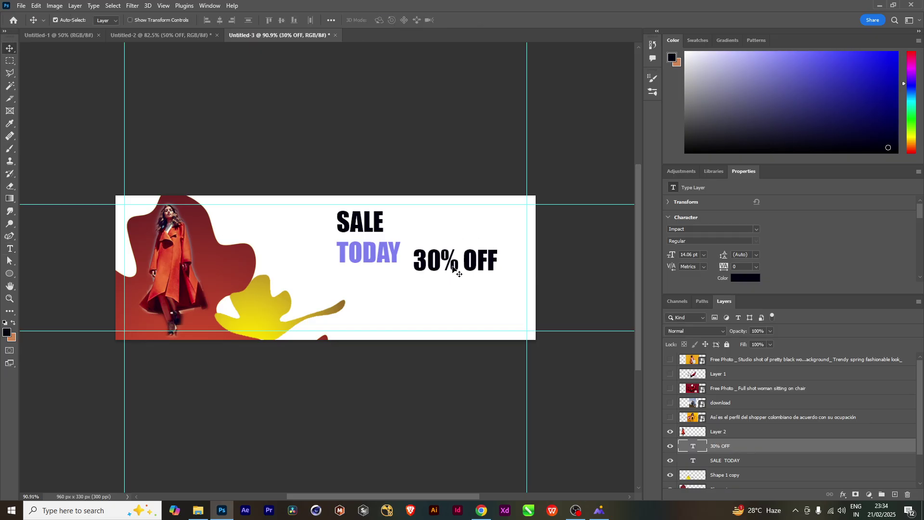
key(ctrl+t)
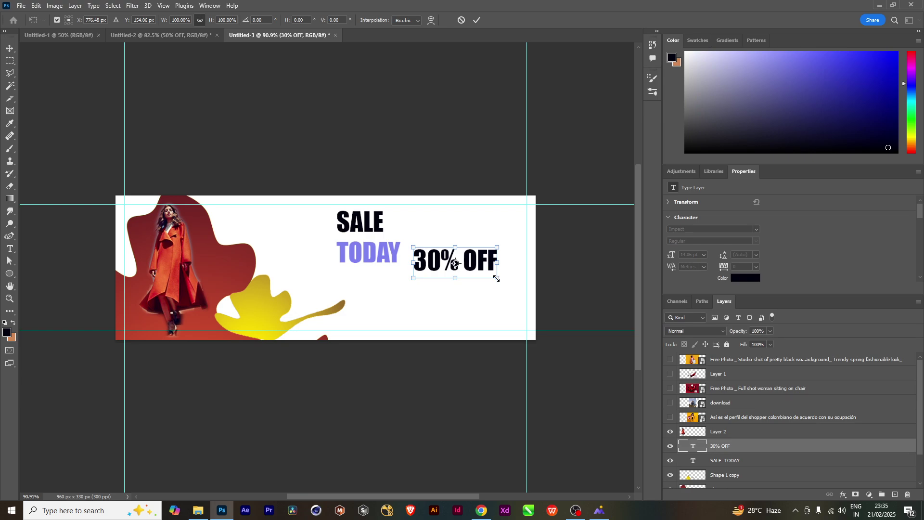
drag(497, 278, 466, 230)
key(Return)
drag(10, 61, 46, 70)
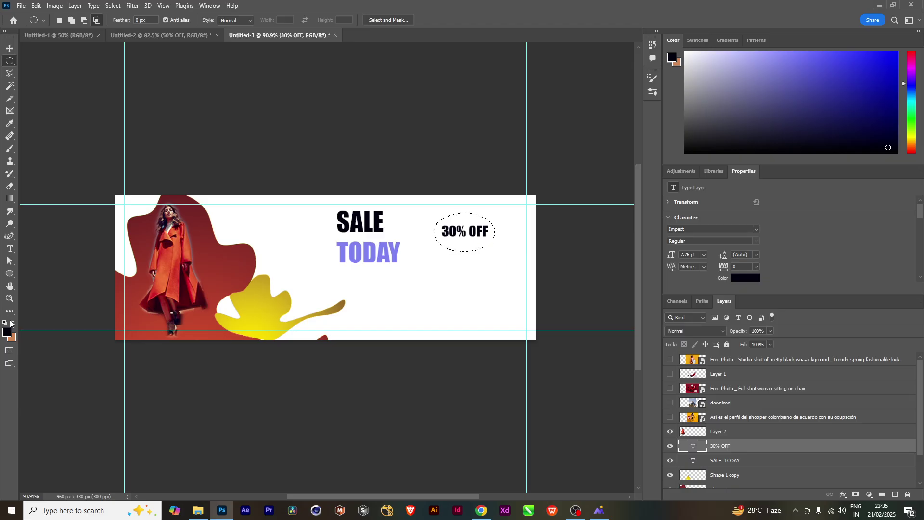
Set the foreground colour to orange-red #e9460e
click(8, 332)
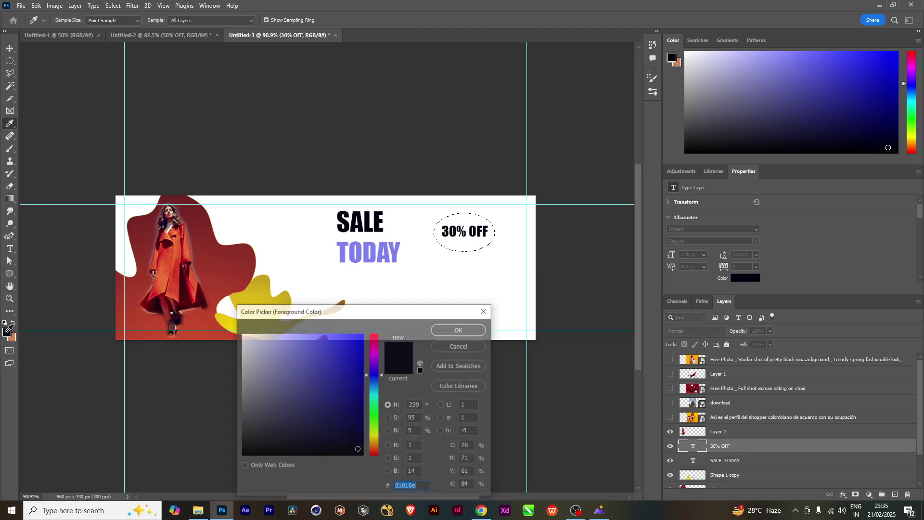
click(377, 452)
drag(357, 386, 357, 344)
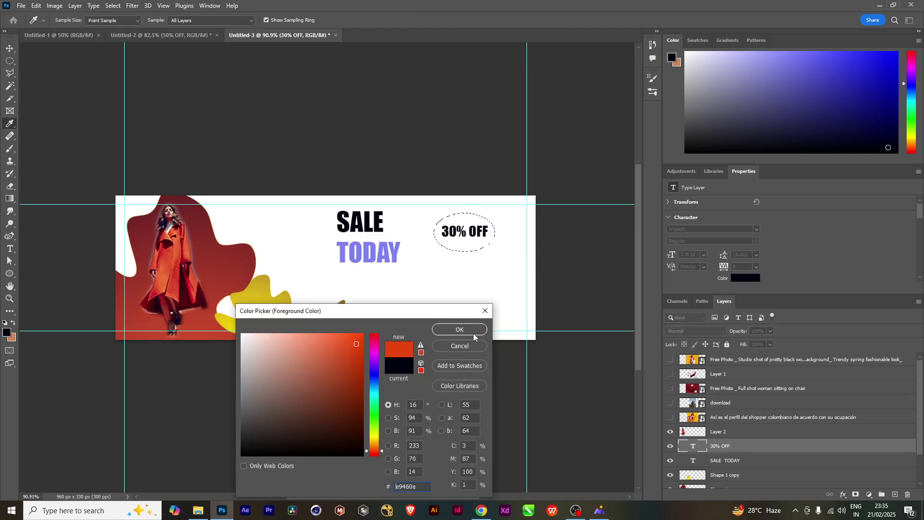
click(472, 333)
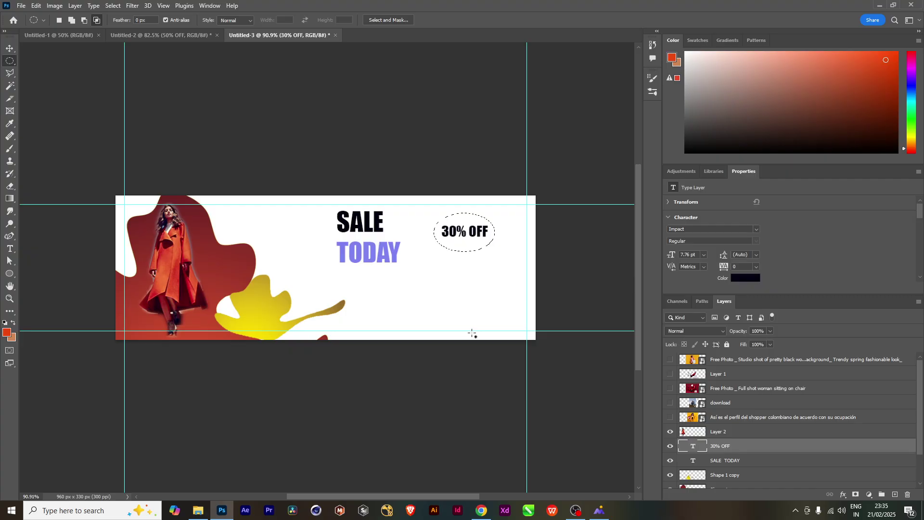
Add Layer 3 holding the orange-red oval beneath 30% OFF and centre the text on it
key(ctrl+shift+n)
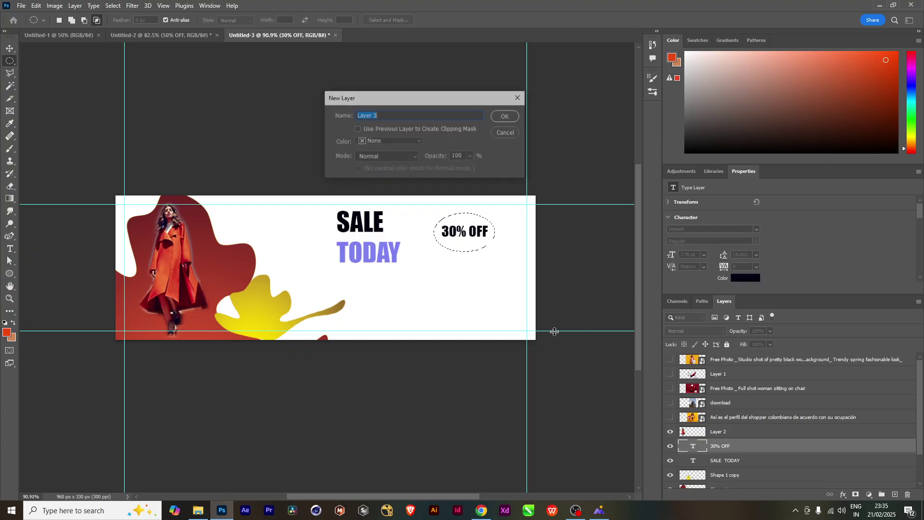
click(506, 117)
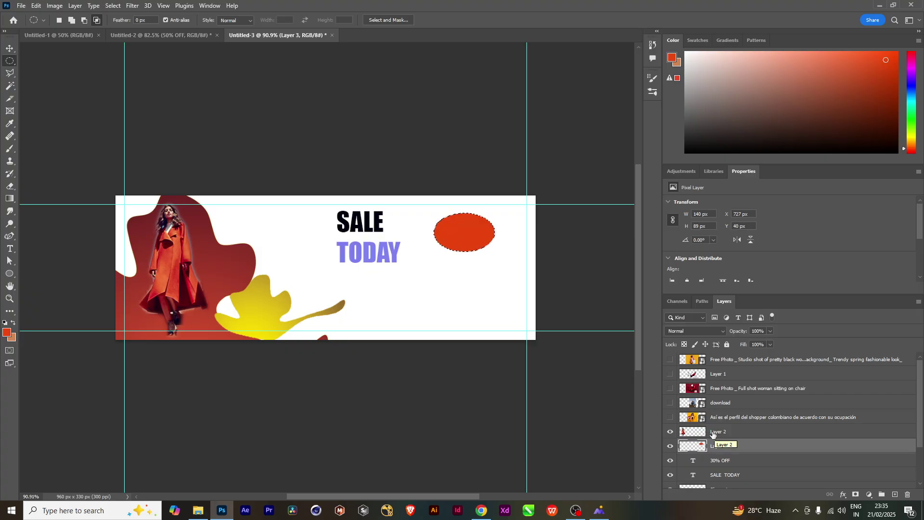
drag(763, 449, 764, 465)
key(v)
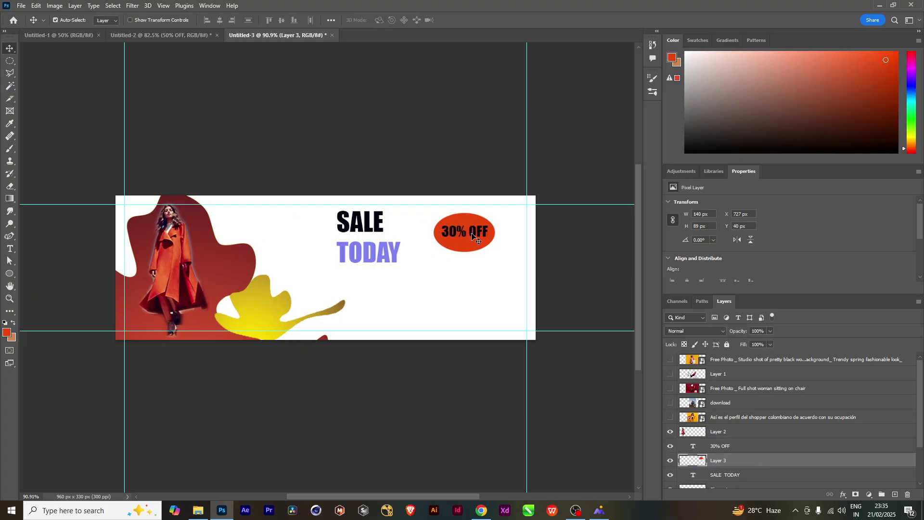
drag(474, 236, 475, 237)
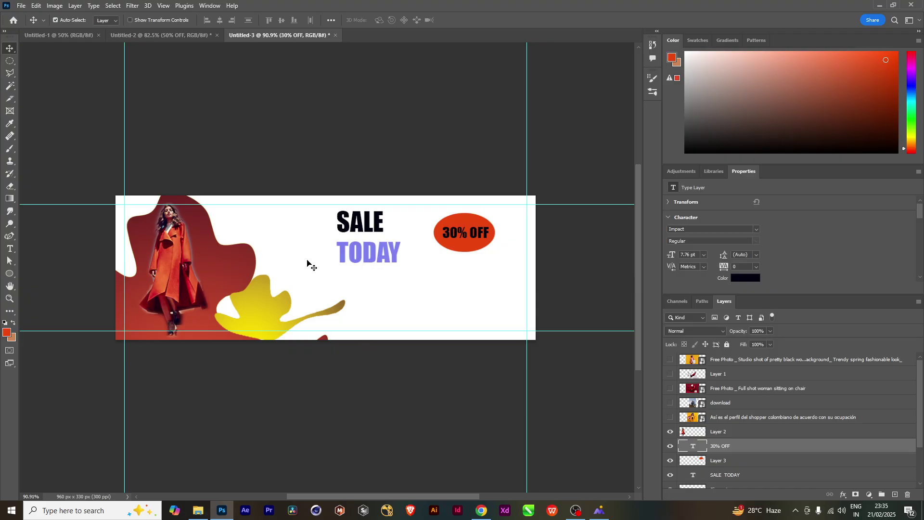
click(9, 273)
Draw a circle left of SALE with a pinkish-grey fill and no stroke
drag(271, 230, 302, 260)
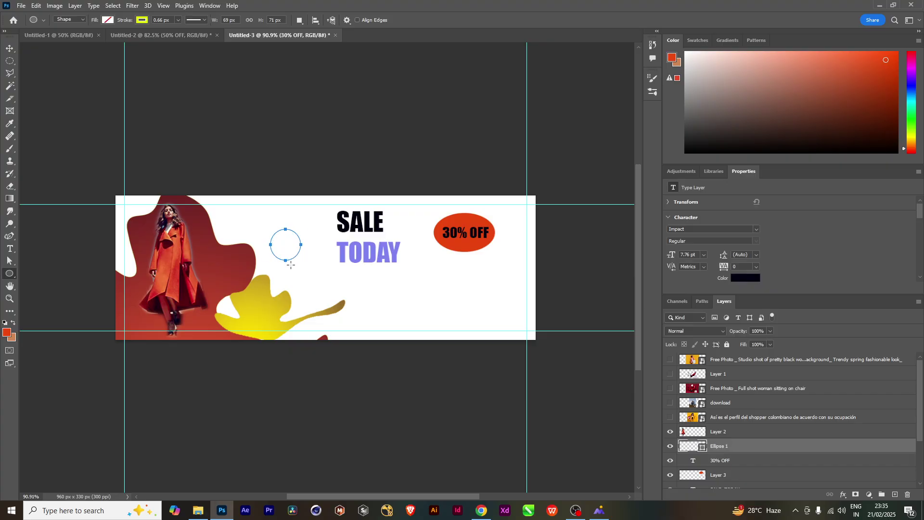
click(8, 334)
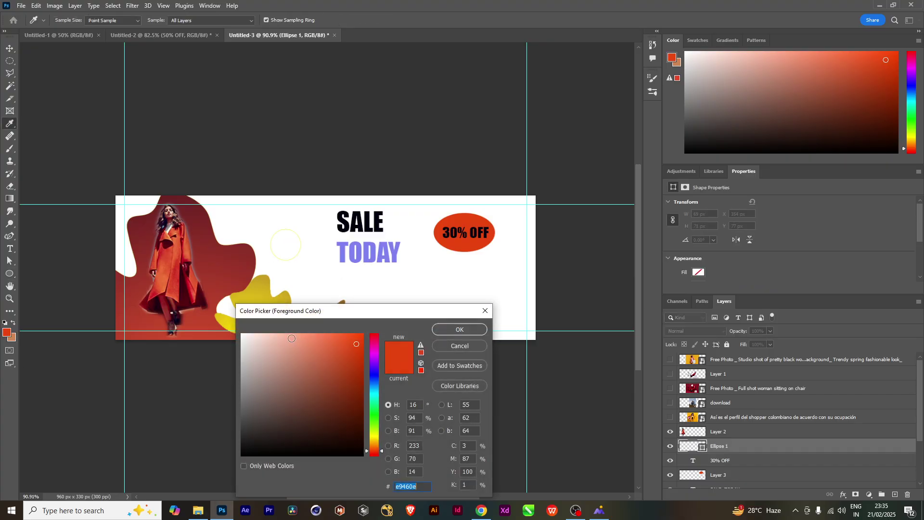
click(259, 366)
click(476, 329)
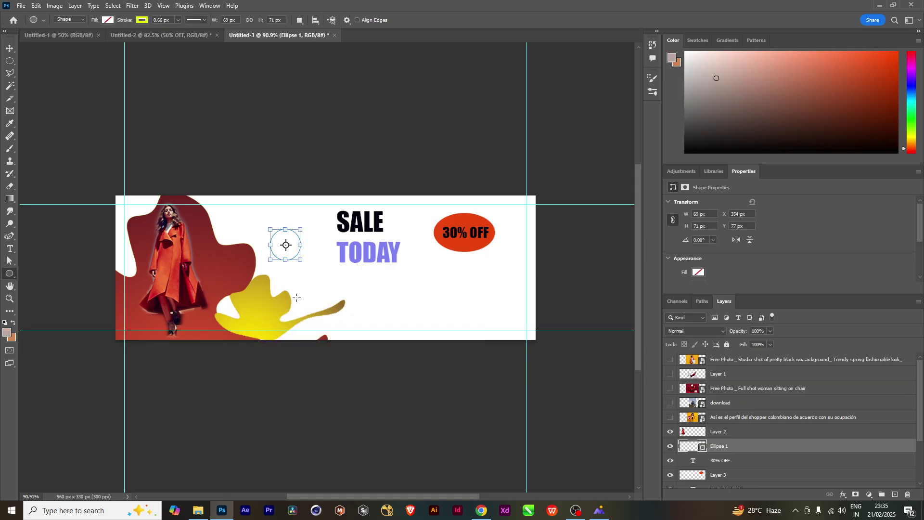
click(140, 20)
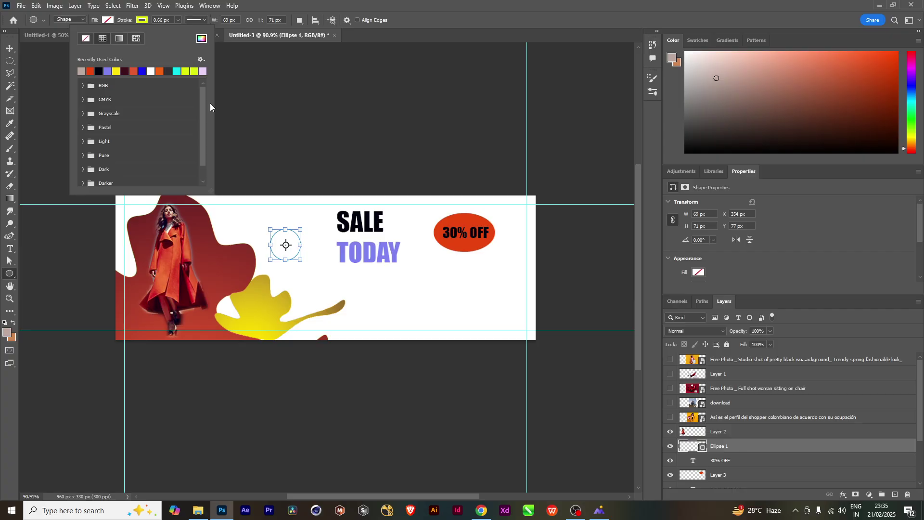
click(87, 39)
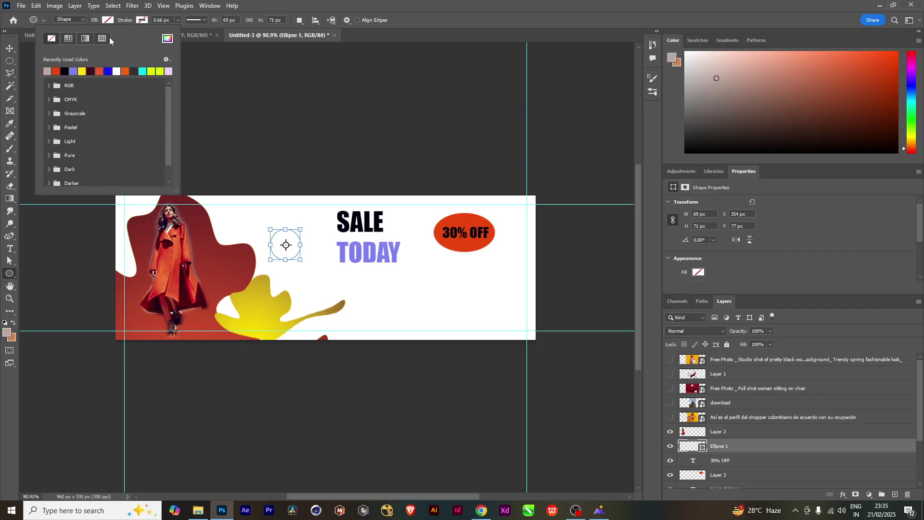
click(74, 39)
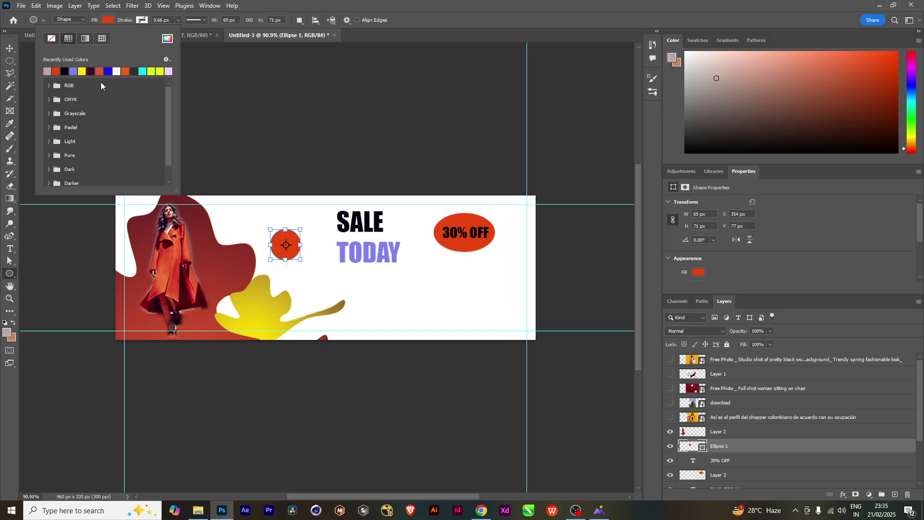
click(47, 72)
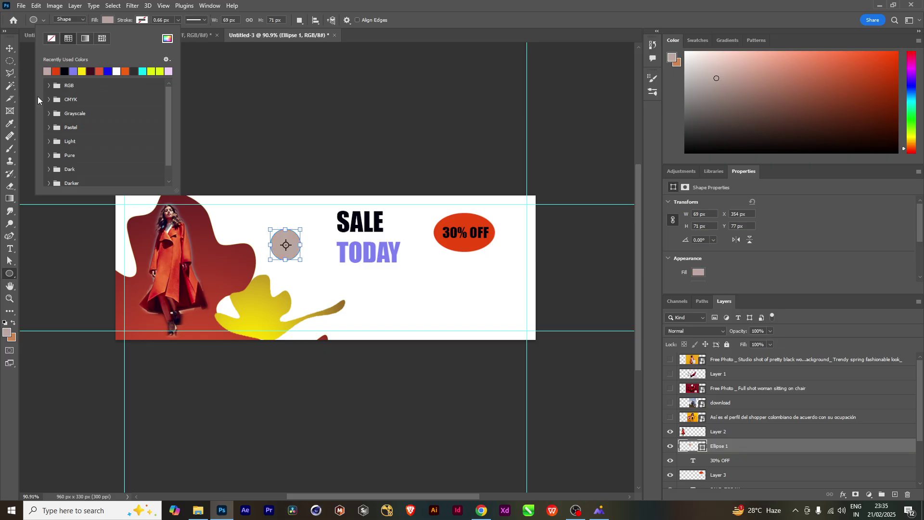
Move the circle up beside the model's head and shrink it
click(10, 48)
drag(288, 247, 241, 239)
key(ctrl+t)
key(shift+Left)
key(shift+Left)
key(shift+Left)
key(shift+Left)
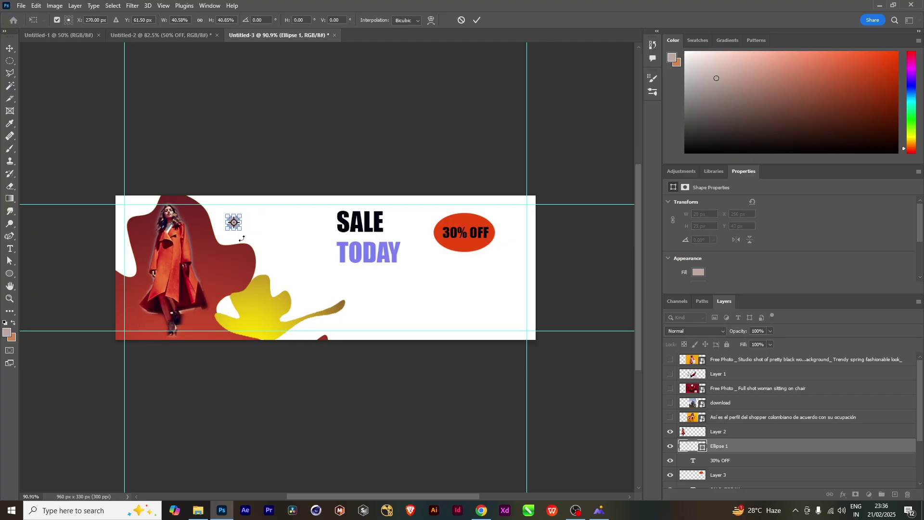
key(Return)
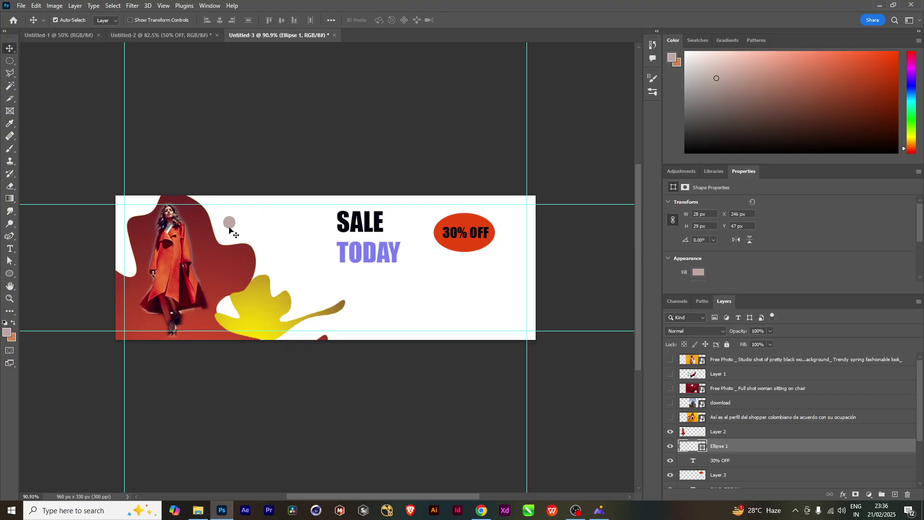
Duplicate the circle to its right and enlarge the copy to 56 × 58 px
drag(230, 227, 265, 244)
key(ctrl+t)
key(Return)
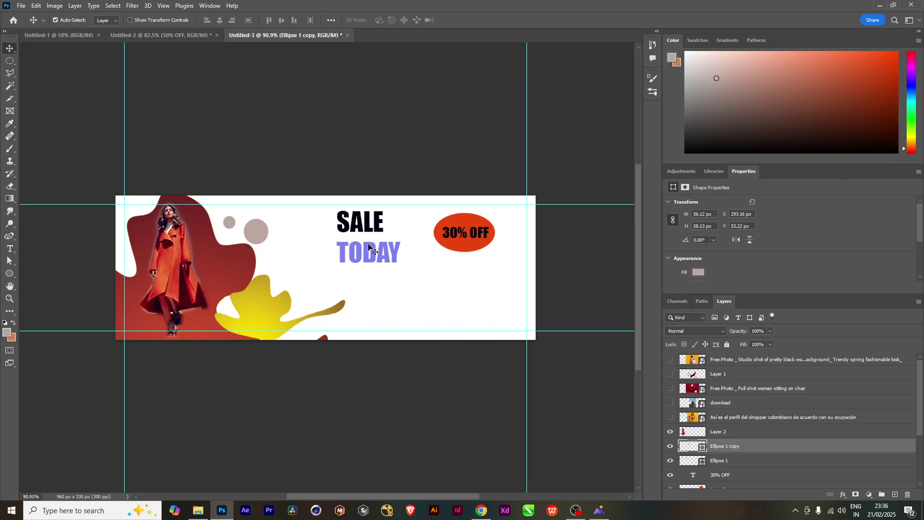
click(382, 255)
Select the word TODAY in the headline and open the font list to change its typeface
double_click(380, 245)
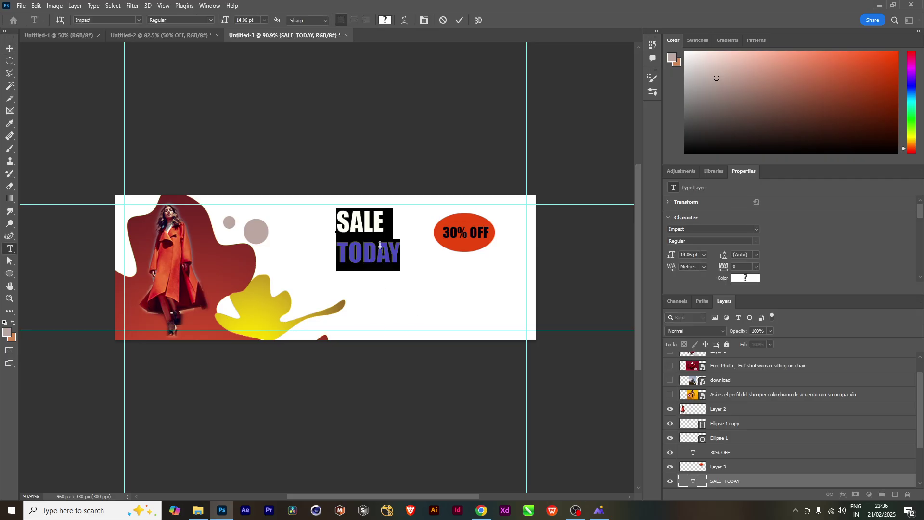
drag(399, 257, 330, 262)
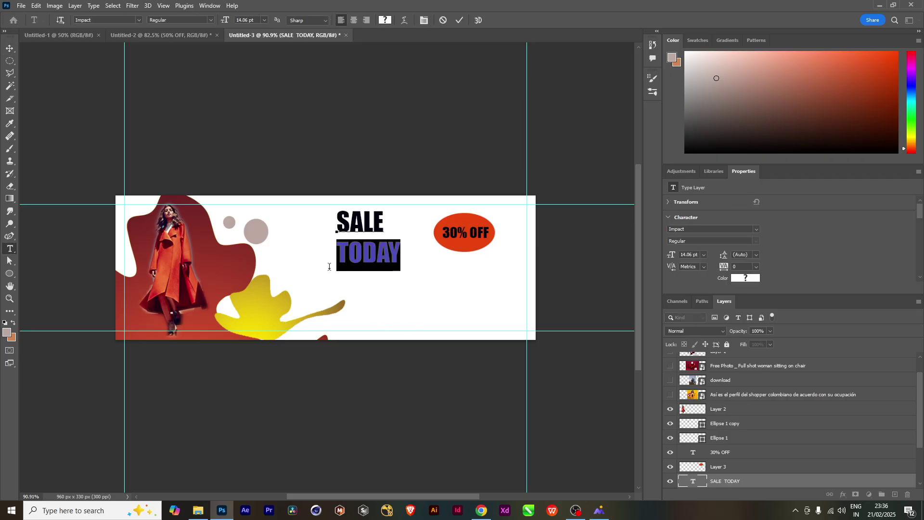
click(139, 21)
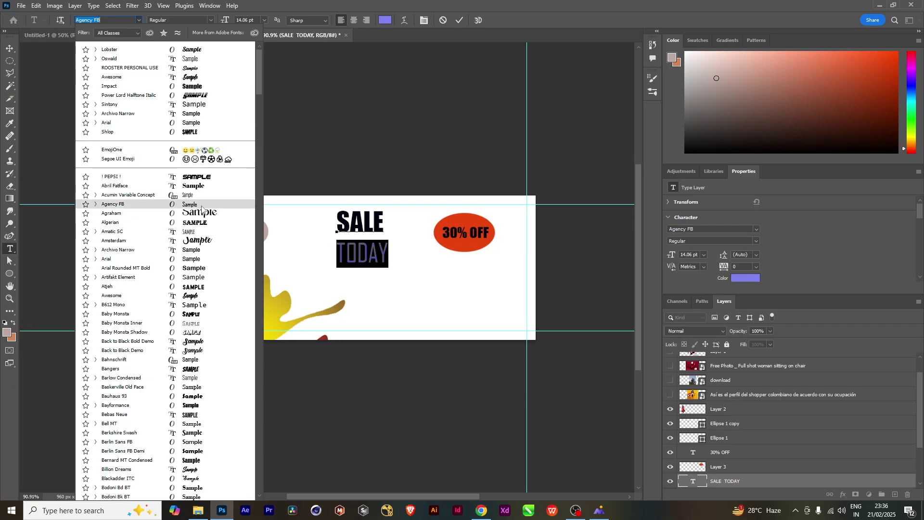
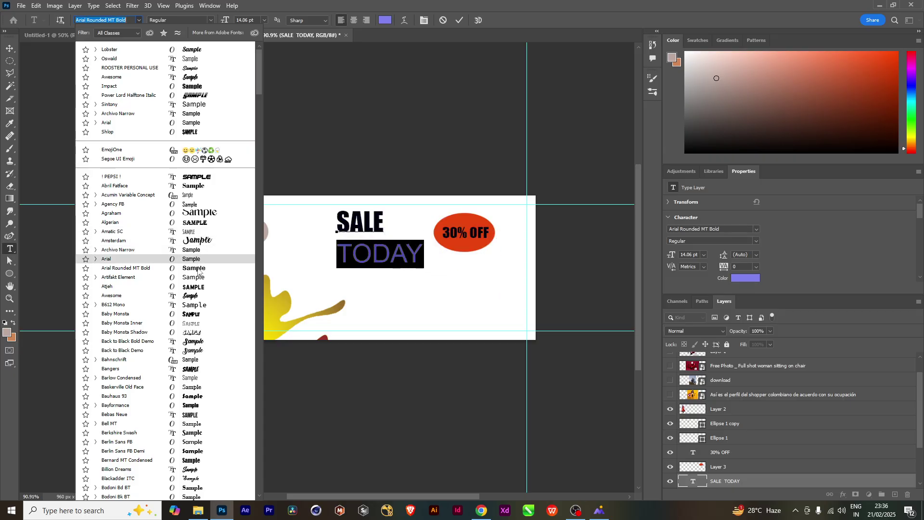
Apply Arial Rounded MT Bold to TODAY, then set SALE in the Sintony font
click(198, 268)
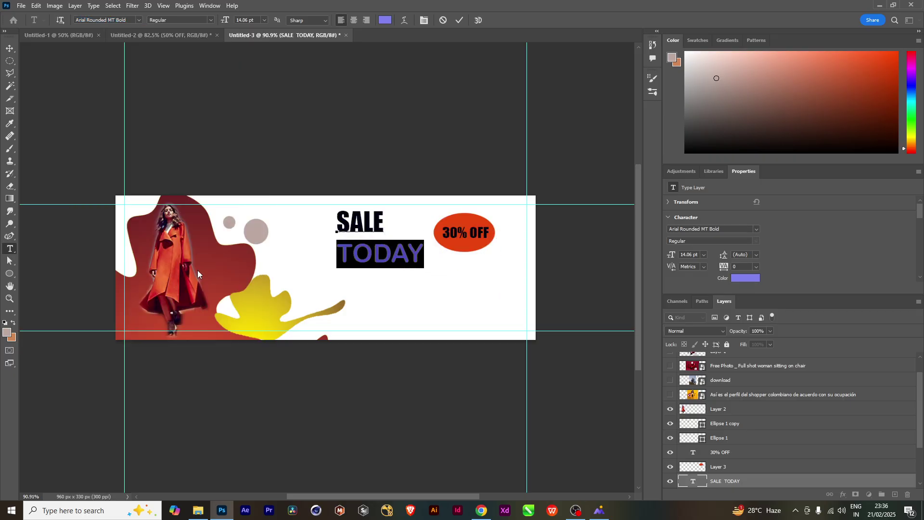
click(10, 48)
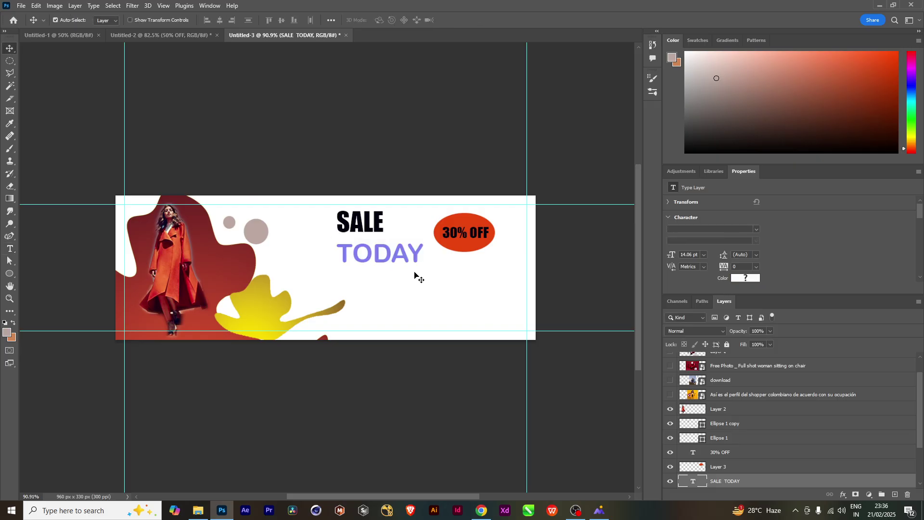
double_click(377, 230)
click(388, 228)
drag(388, 229, 326, 232)
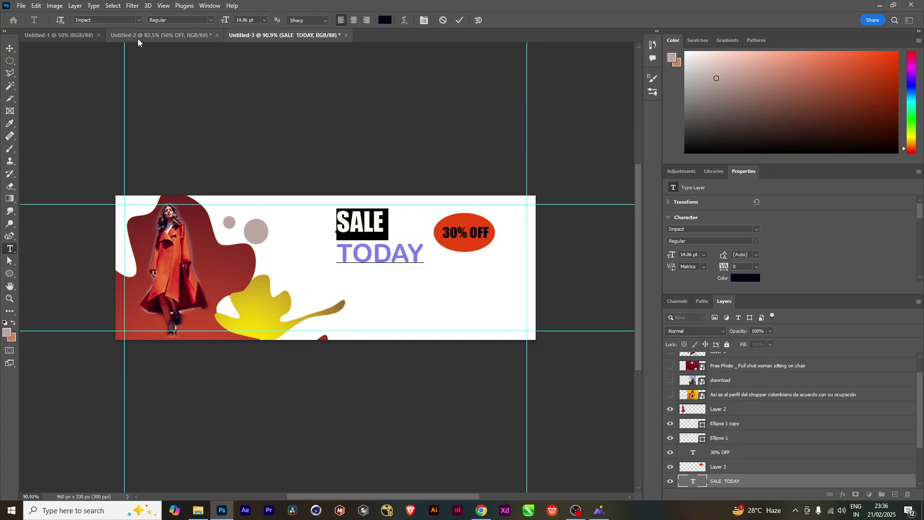
click(139, 19)
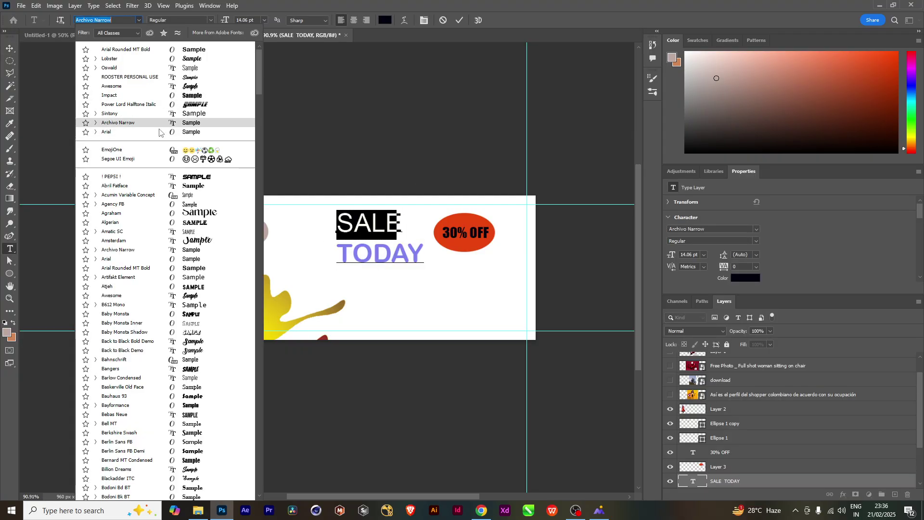
click(179, 114)
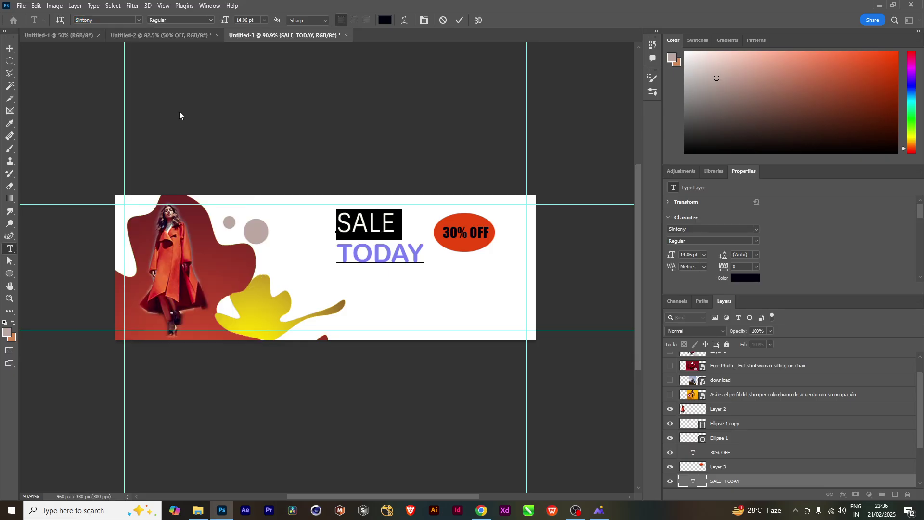
click(10, 49)
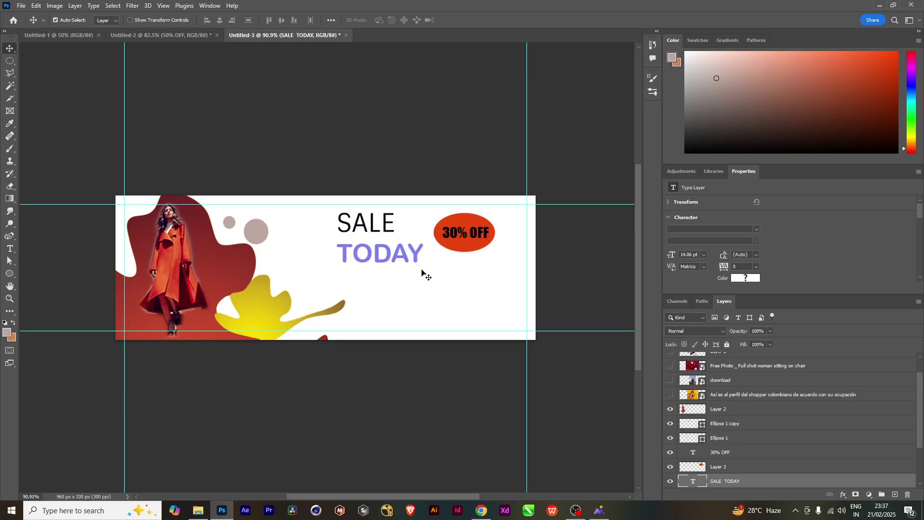
Move the headline left and down and make SALE bold
drag(378, 254, 318, 242)
double_click(382, 238)
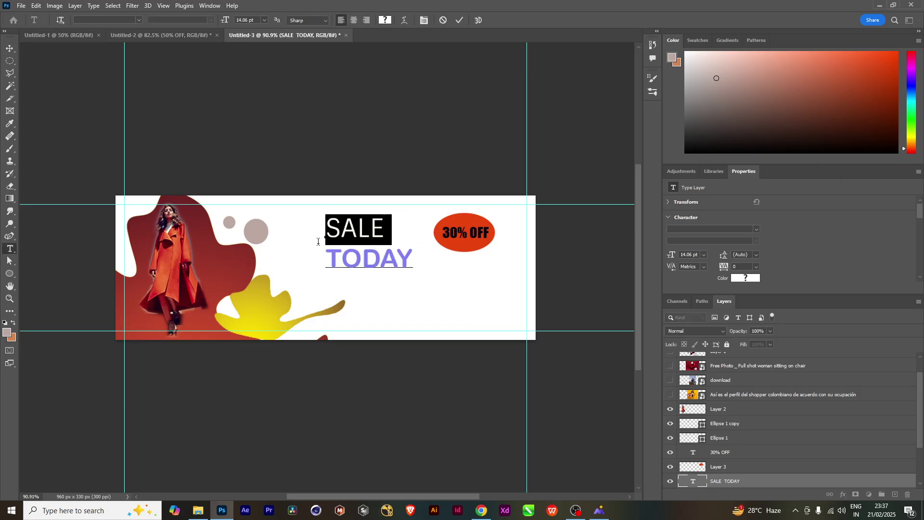
click(210, 25)
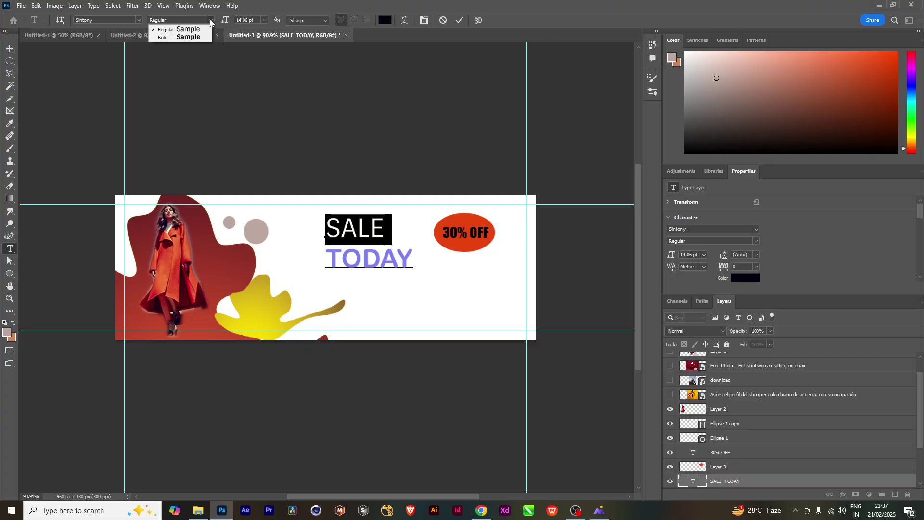
click(179, 35)
click(10, 48)
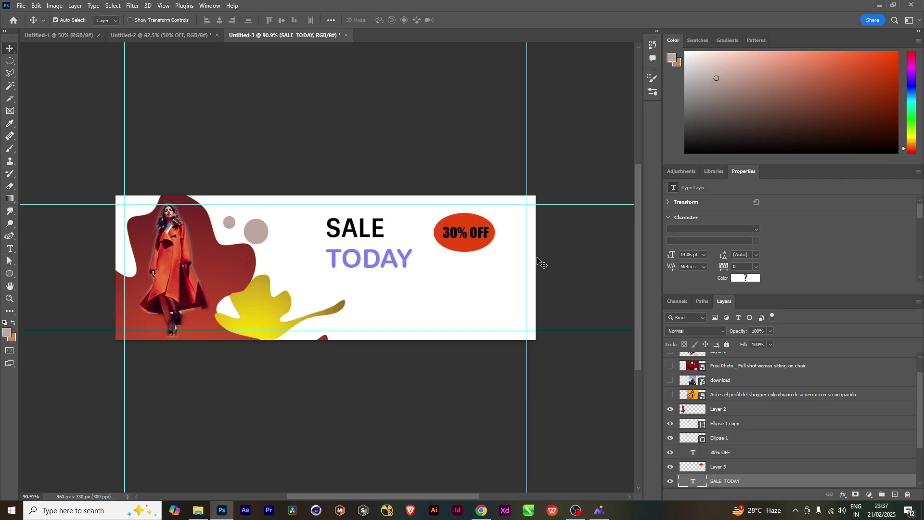
Delete the word TODAY from the headline text layer
double_click(412, 260)
drag(413, 263, 314, 273)
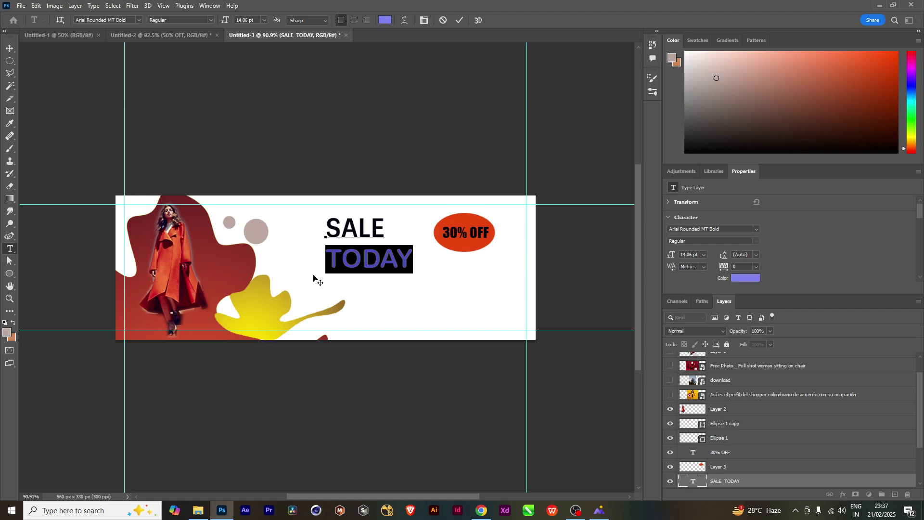
key(BackSpace)
Duplicate SALE just below it and retype the copy as TODAY
click(10, 48)
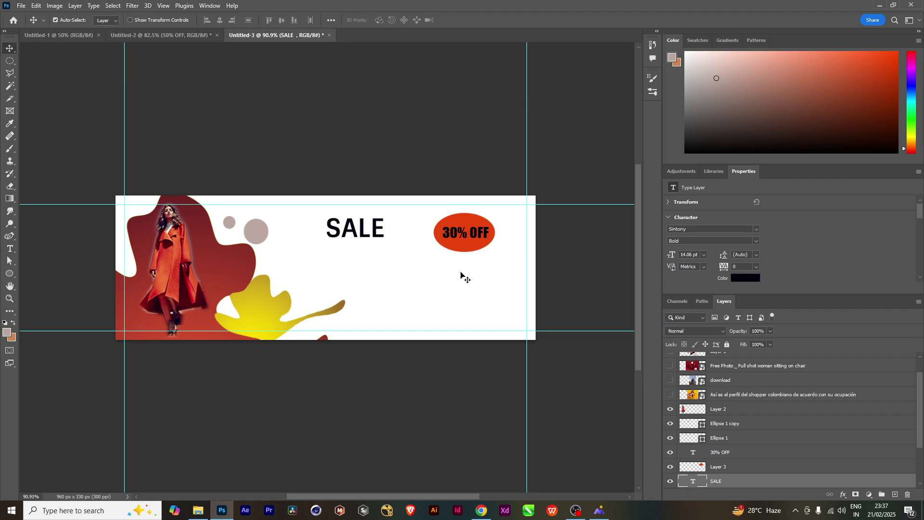
drag(349, 236, 363, 262)
double_click(359, 259)
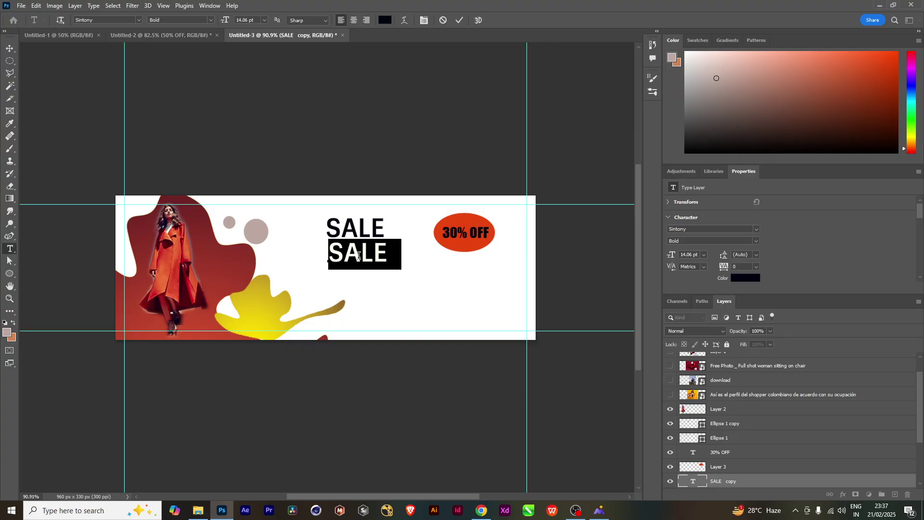
text(TODAY)
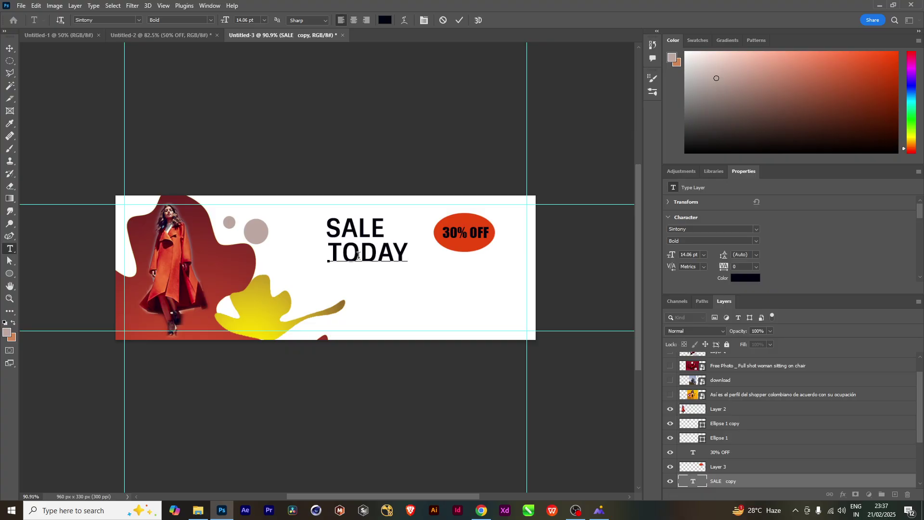
Colour TODAY dark red (#792305) and centre it under SALE
drag(411, 254, 313, 267)
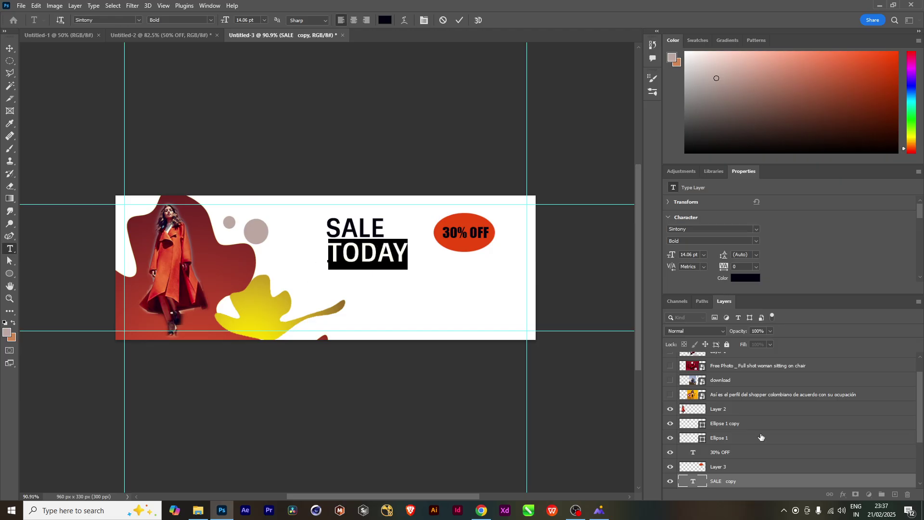
click(8, 332)
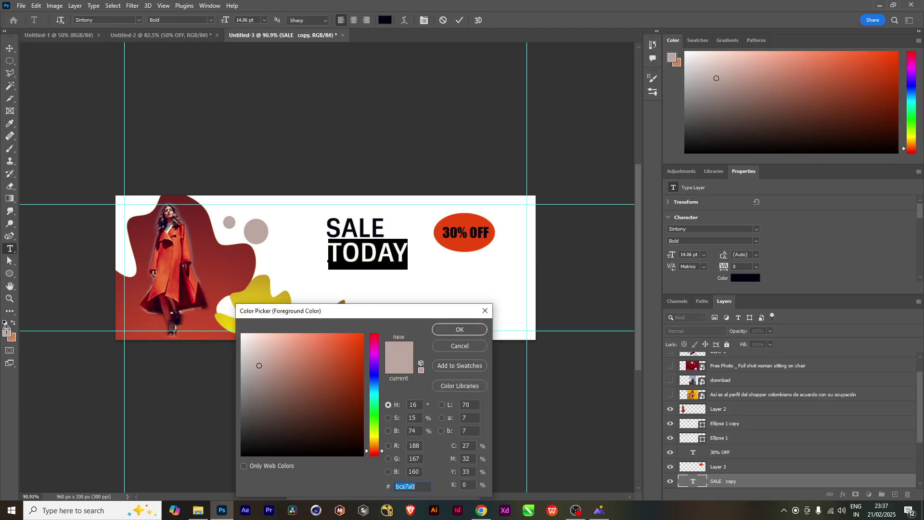
click(359, 398)
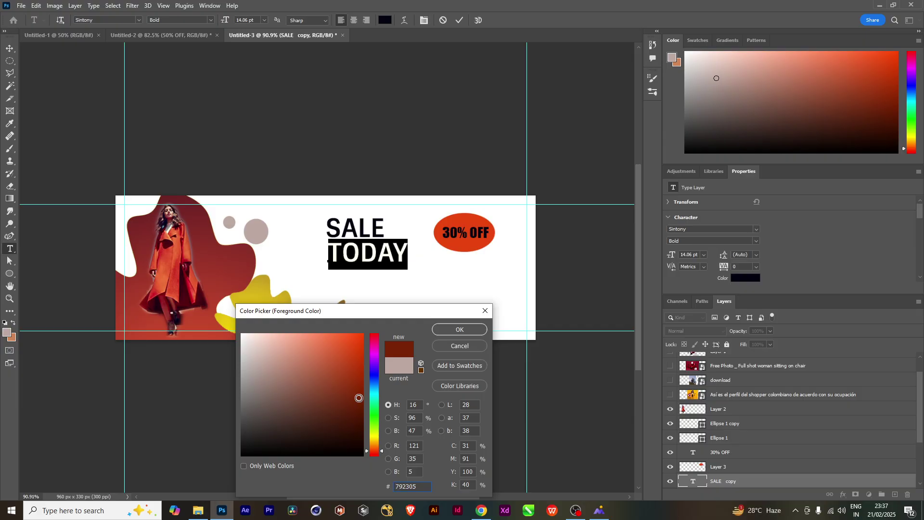
click(460, 329)
click(10, 48)
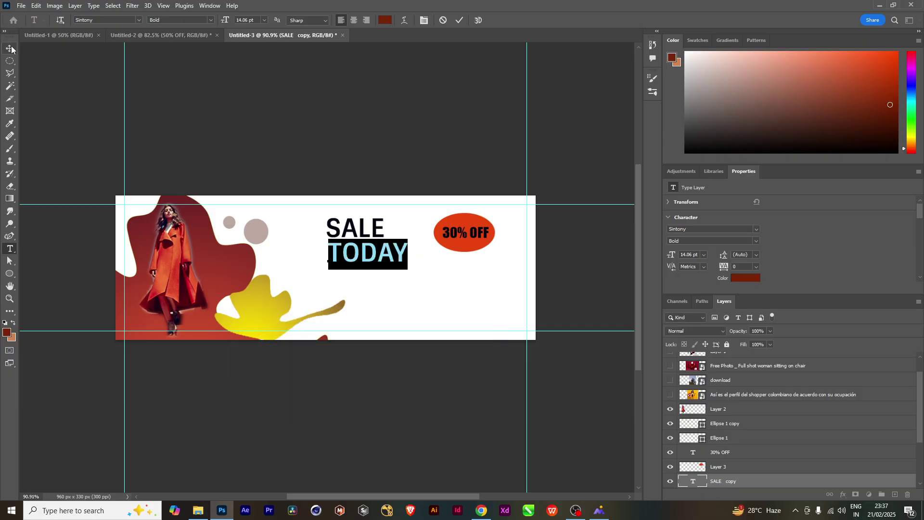
drag(363, 260, 351, 262)
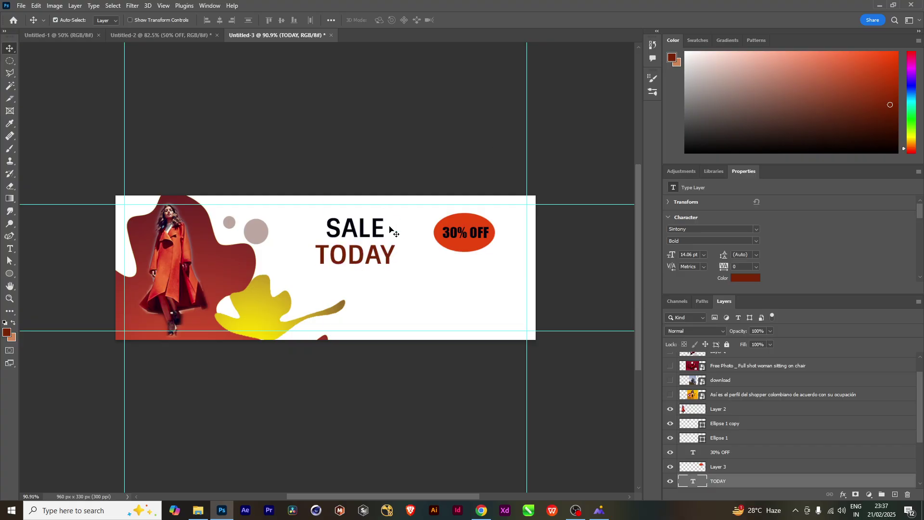
Scale SALE up to about 167% and shift it into place
click(375, 236)
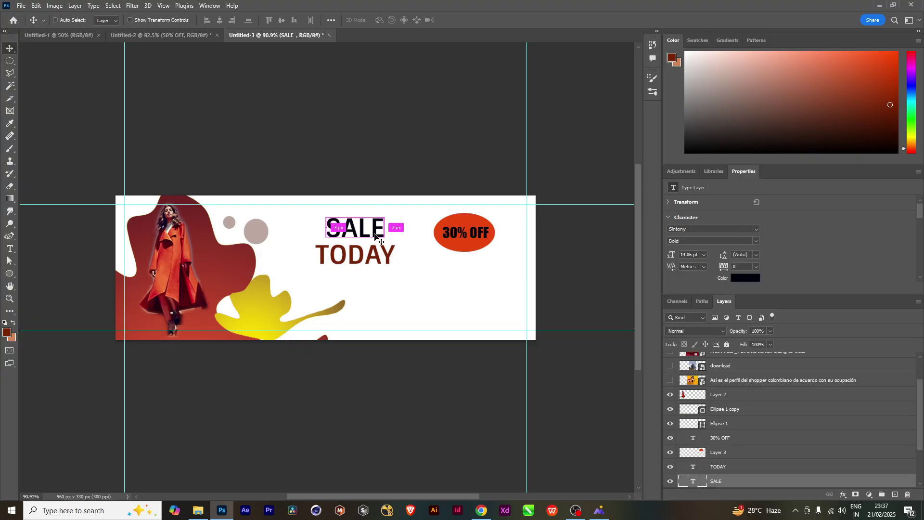
key(ctrl+t)
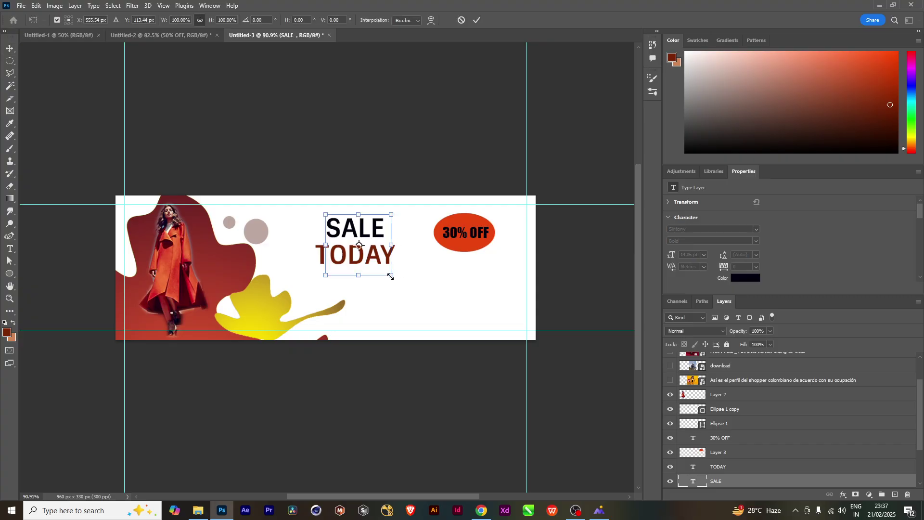
drag(390, 277, 415, 296)
drag(369, 232, 385, 269)
key(Return)
Shrink TODAY to 10.33 pt and nudge it up and right beneath SALE
key(ctrl+t)
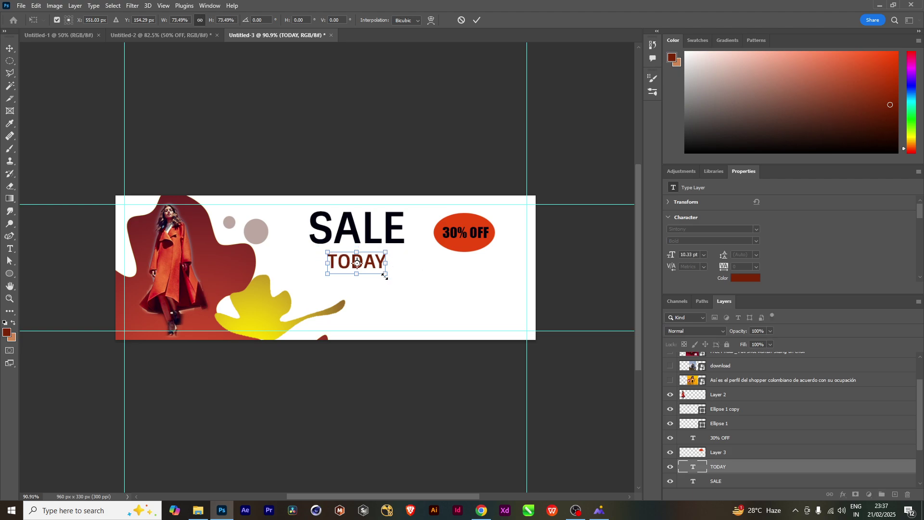
key(Return)
key(Up)
key(Up)
key(Up)
key(Up)
key(Up)
key(Up)
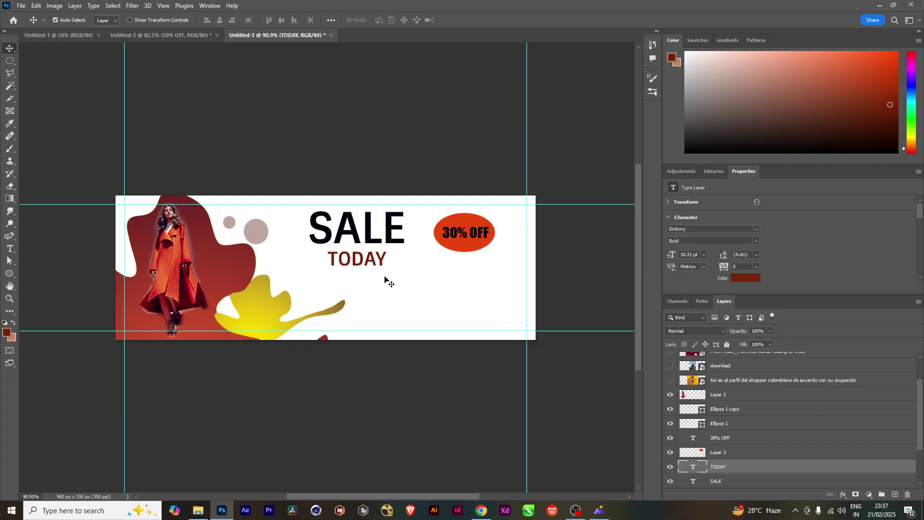
key(Right)
key(Right)
key(Right)
key(Right)
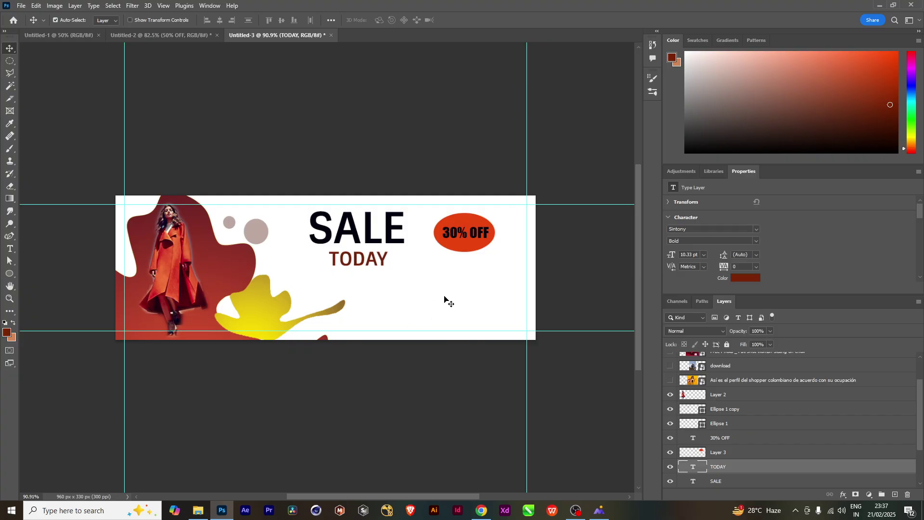
double_click(390, 235)
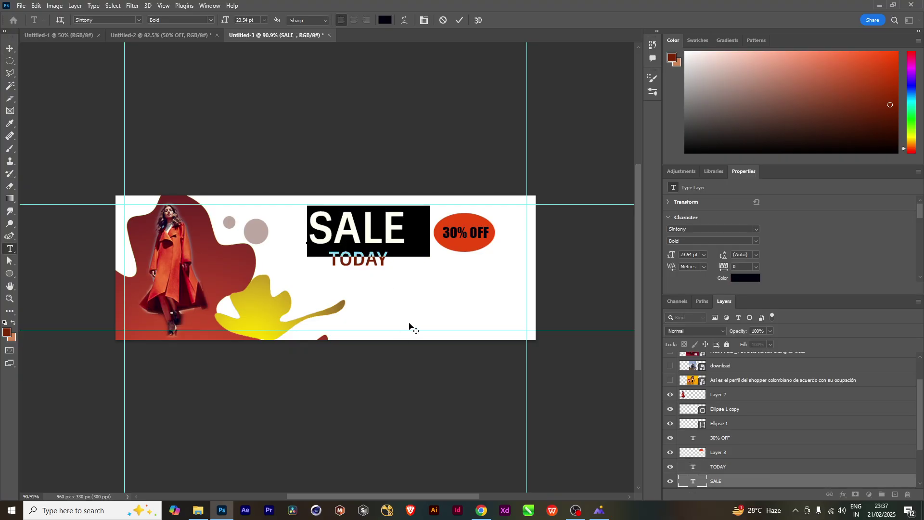
click(810, 455)
Open Layer Style for SALE and increase its Bevel & Emboss depth
key(v)
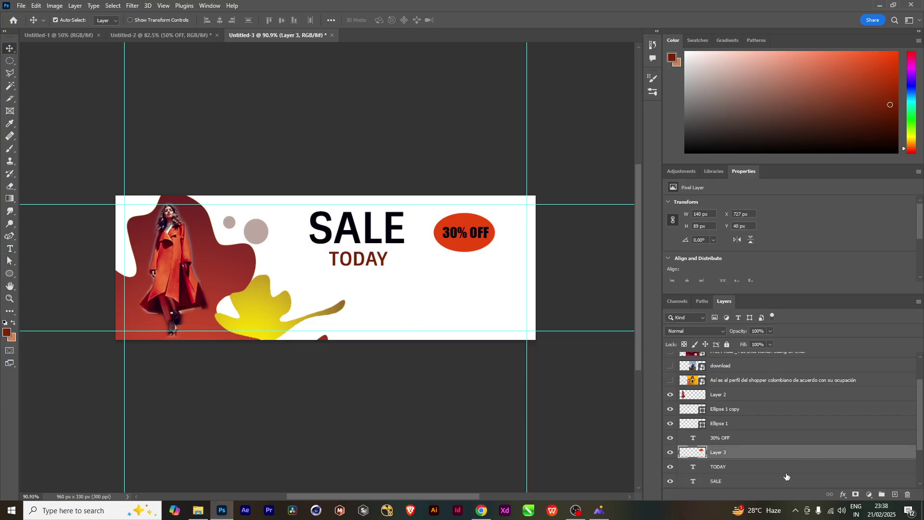
click(846, 482)
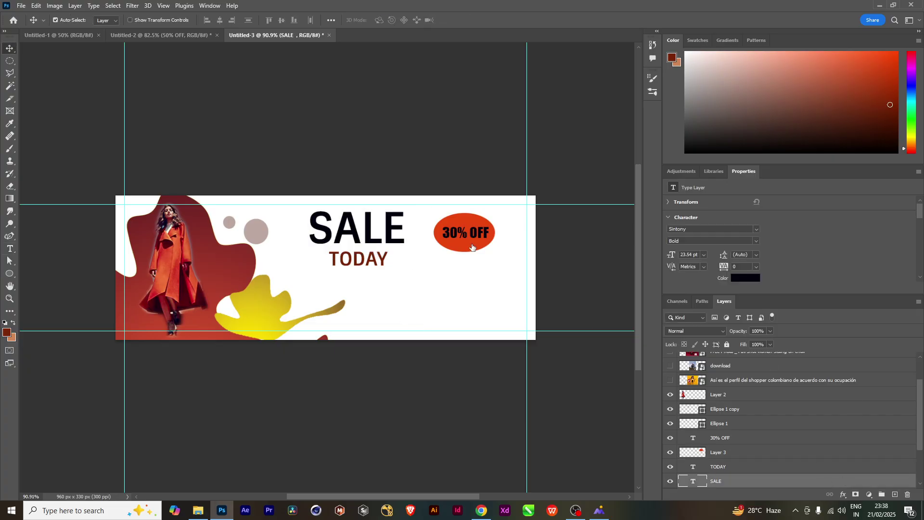
key(h)
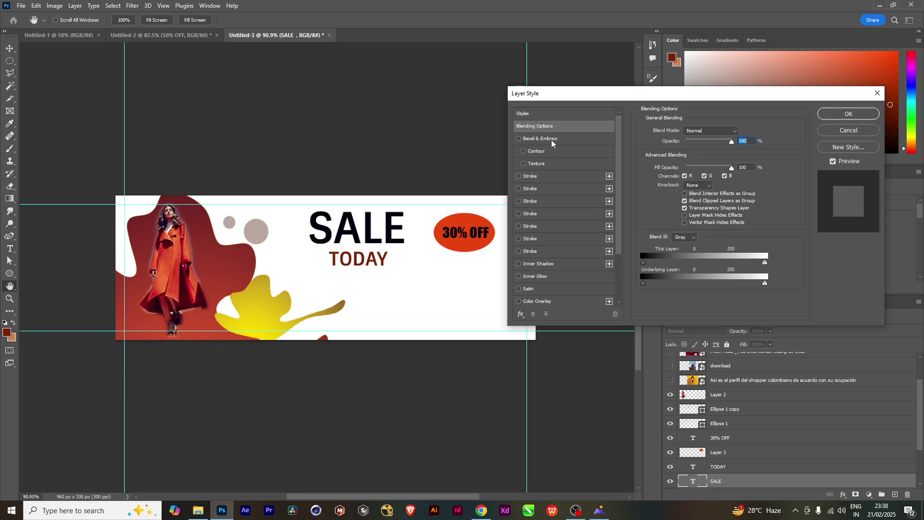
click(549, 138)
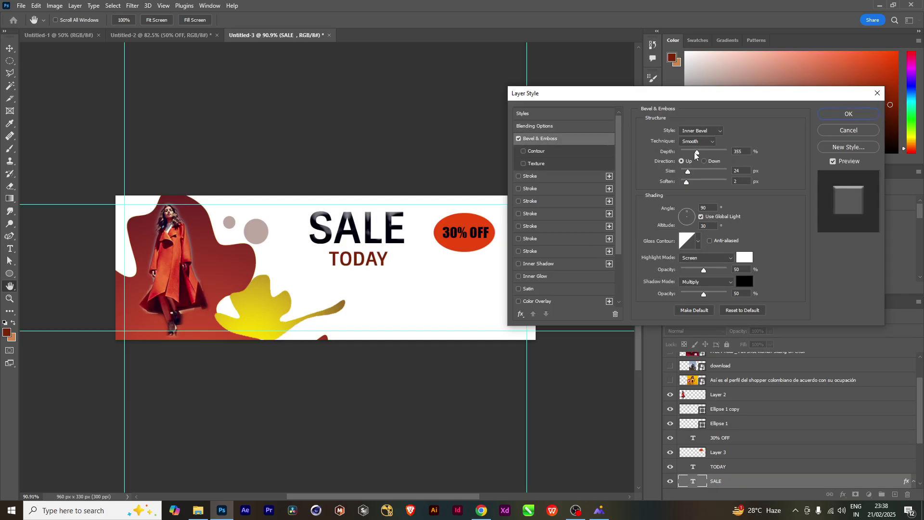
drag(697, 152, 700, 183)
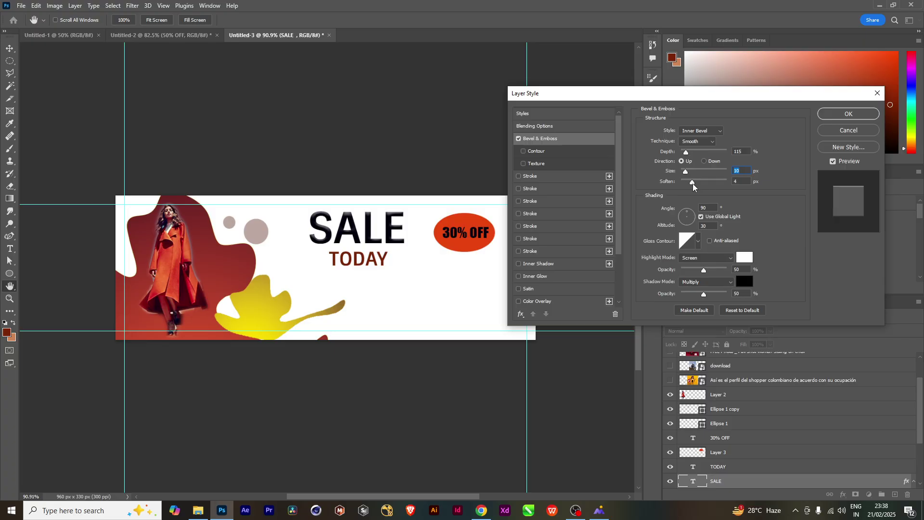
click(693, 183)
drag(689, 152, 690, 152)
Add an outer glow and a drop shadow at 7 px distance to SALE
scroll(525, 280, down, 5)
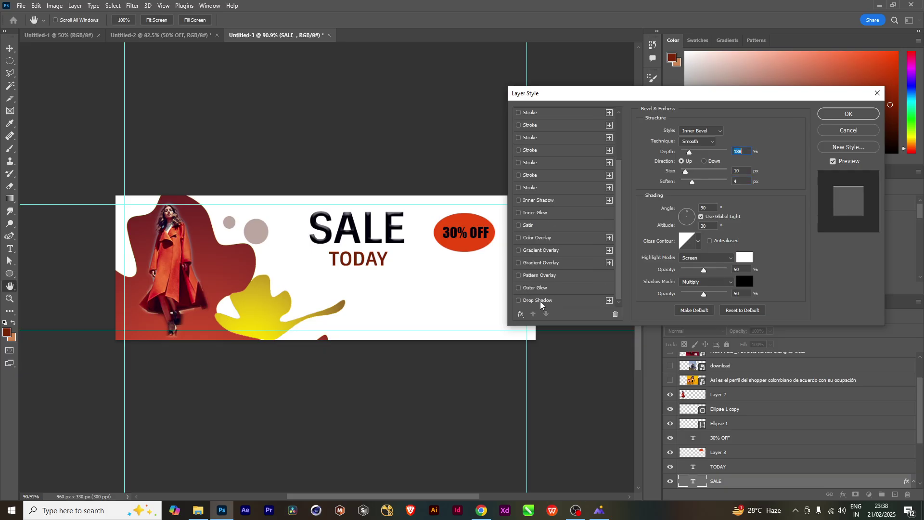
click(540, 299)
click(538, 289)
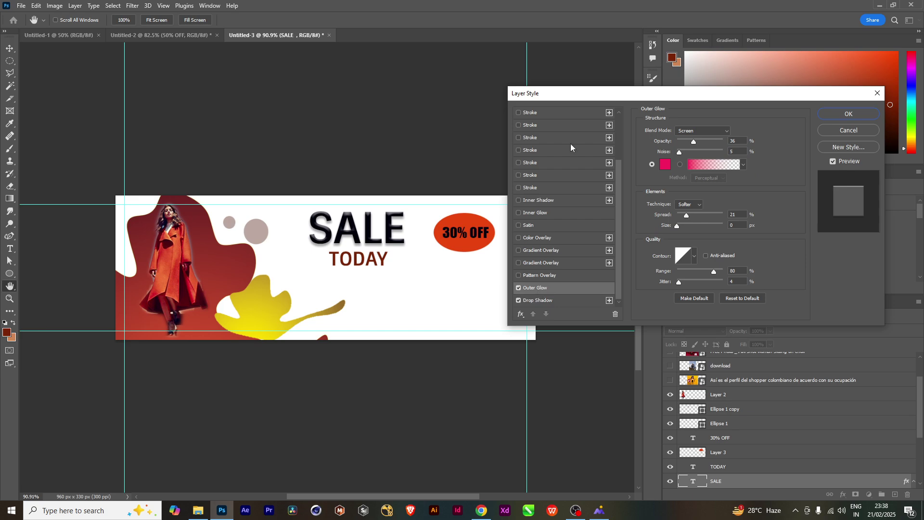
click(577, 301)
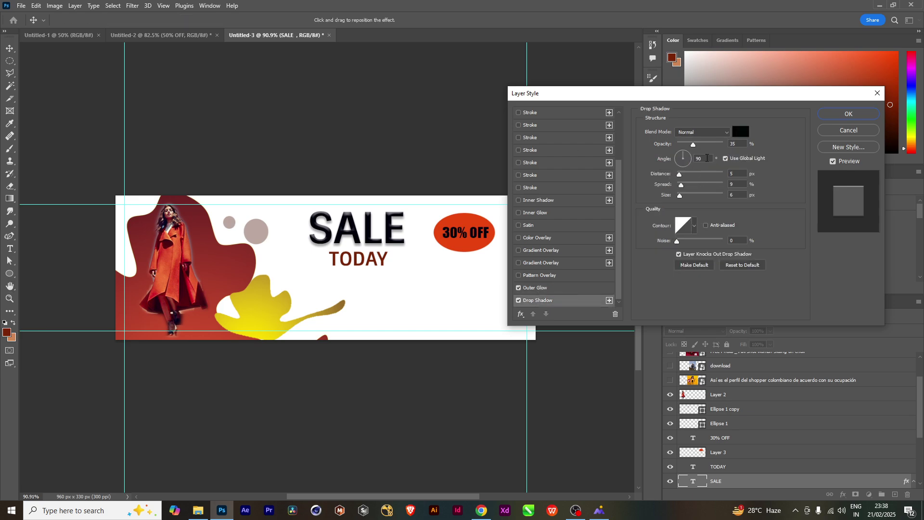
drag(683, 174, 682, 176)
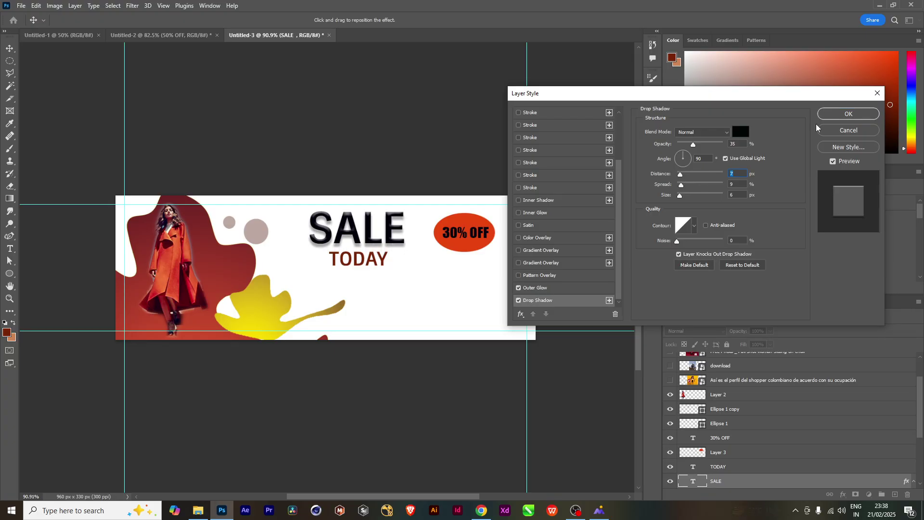
key(Return)
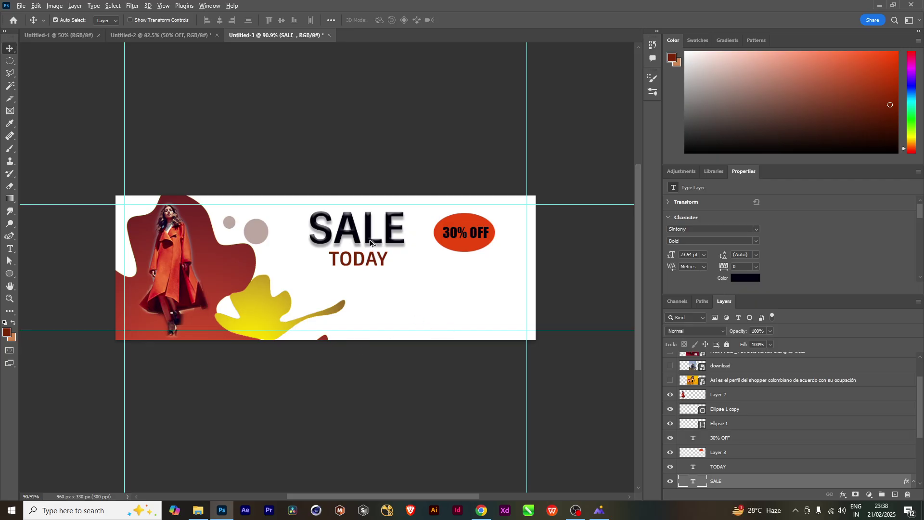
Duplicate SALE toward the lower right and retype the copy as the phone number
alt+drag(370, 242, 418, 308)
double_click(417, 303)
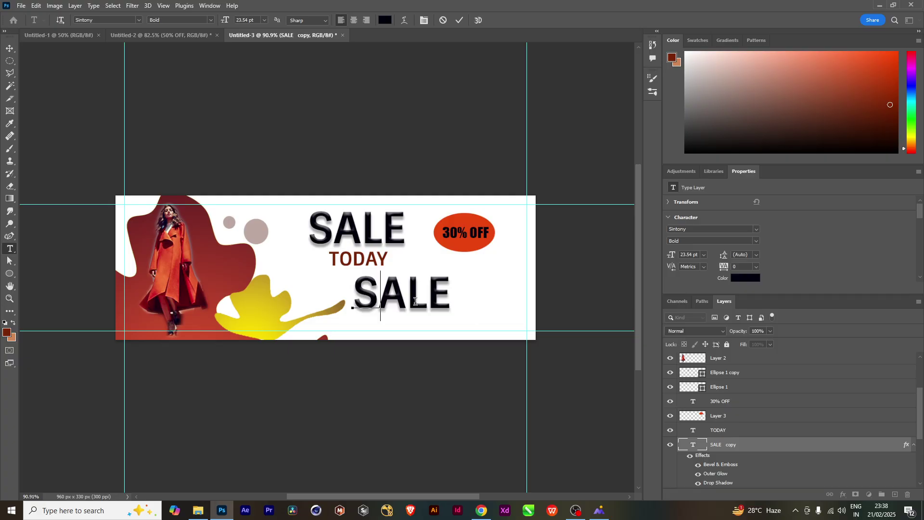
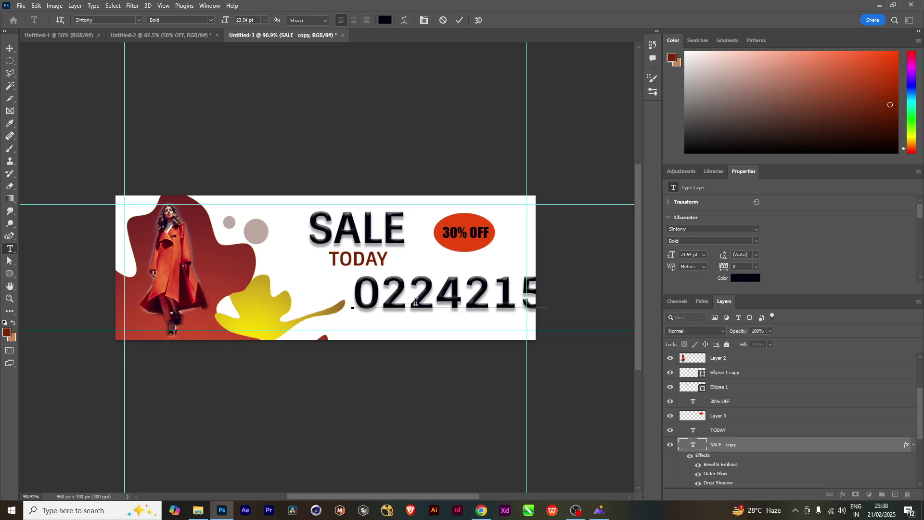
key(ctrl+Return)
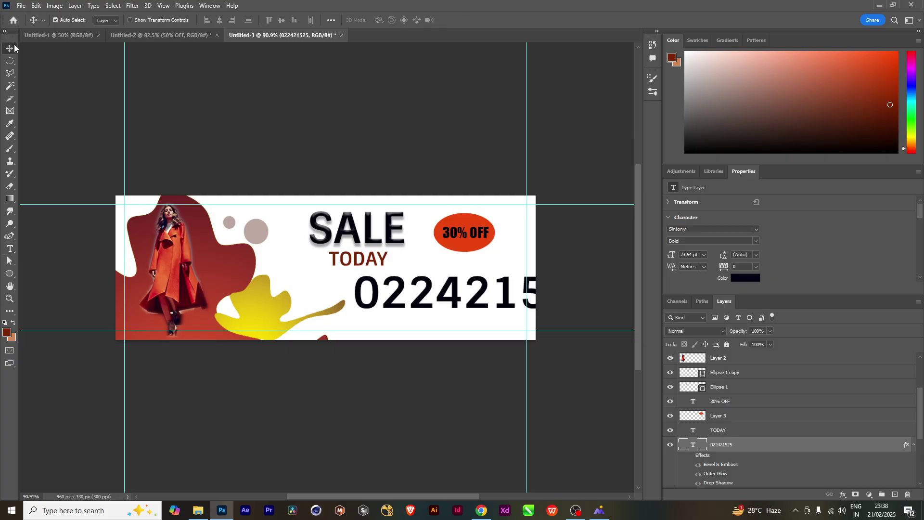
Shrink the number into the bottom-right corner and drag the phone icon image onto the banner
key(ctrl+t)
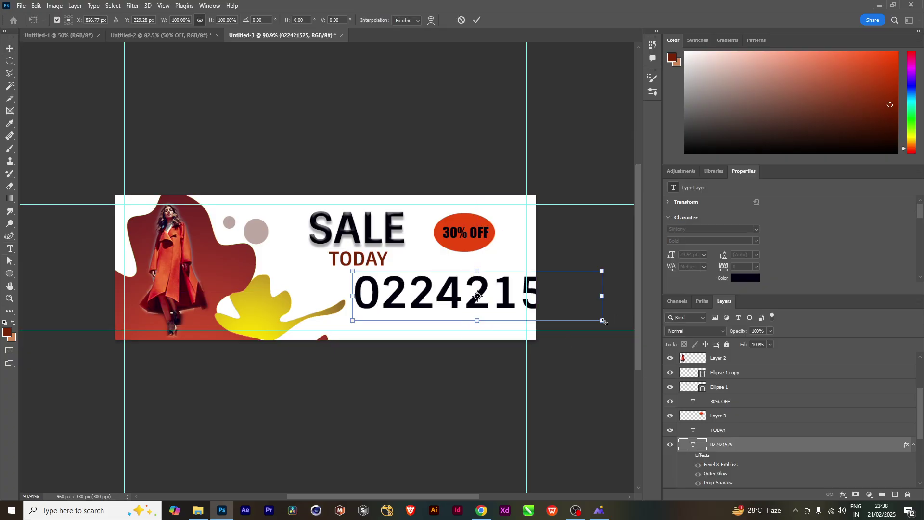
drag(603, 321, 514, 319)
key(Return)
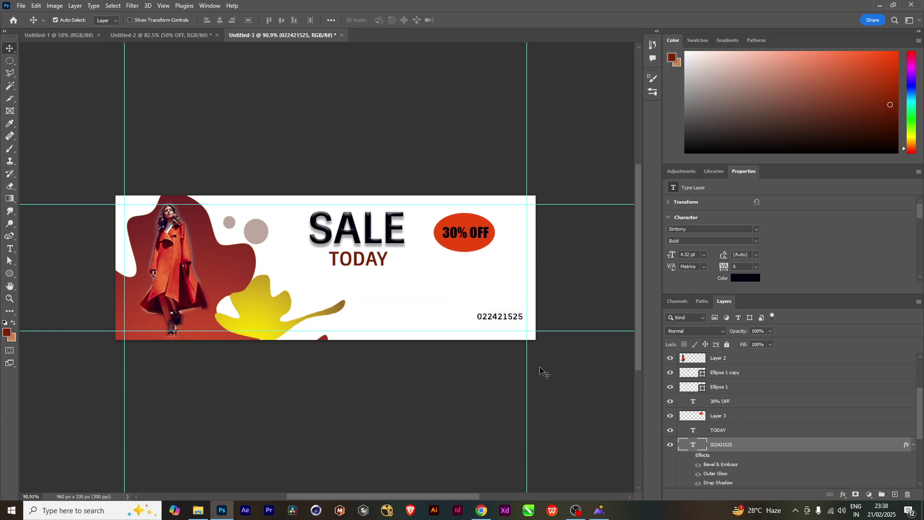
click(198, 511)
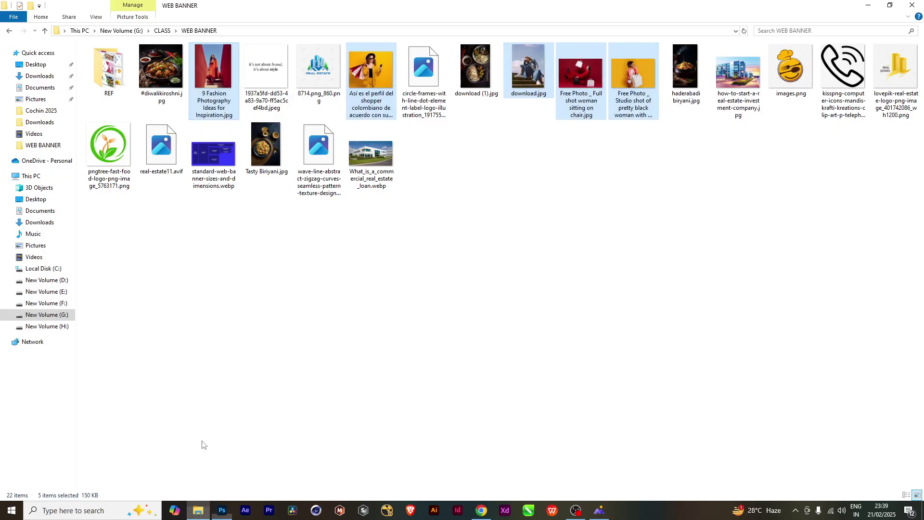
drag(842, 72, 400, 322)
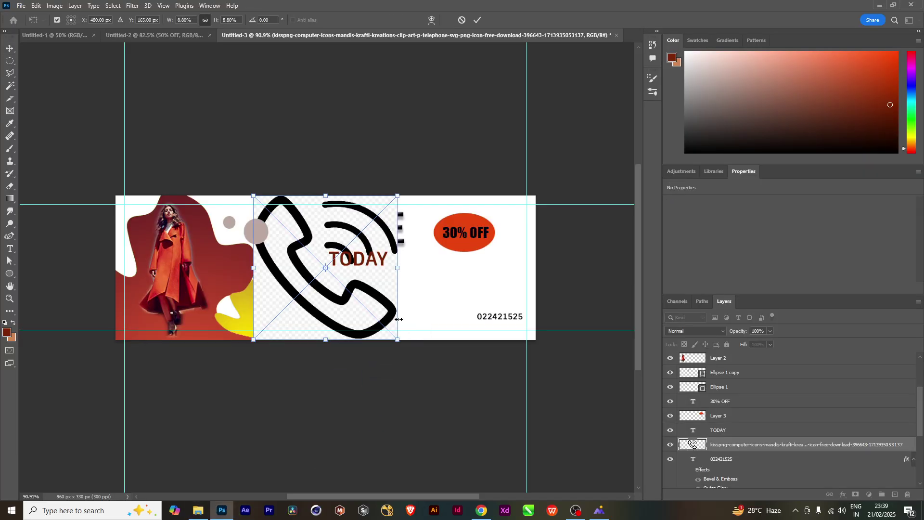
Place the phone icon and rasterize its layer
key(Return)
right_click(746, 451)
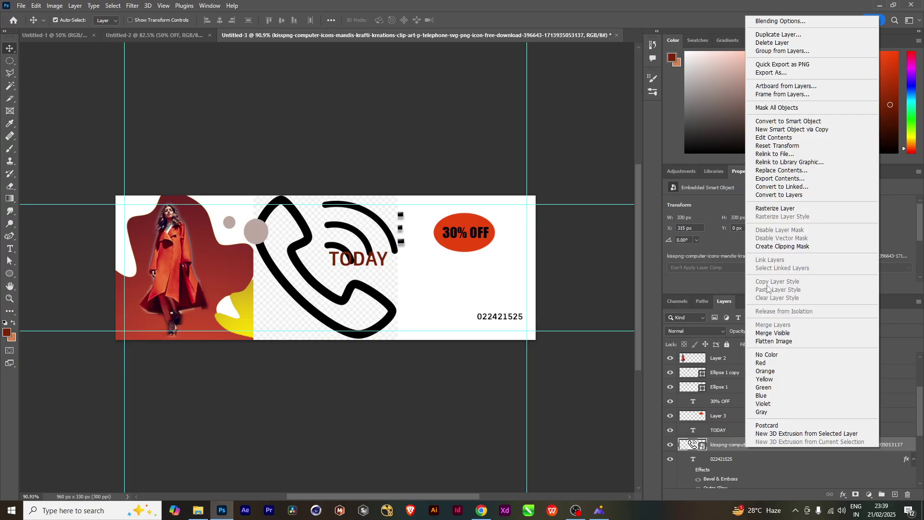
click(769, 214)
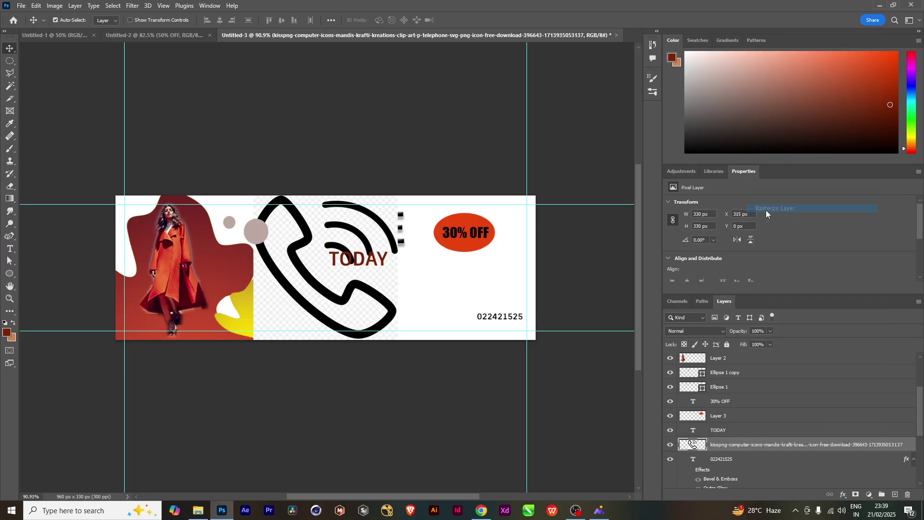
Delete the phone icon's fake checkerboard background with the Magic Wand and deselect
click(10, 88)
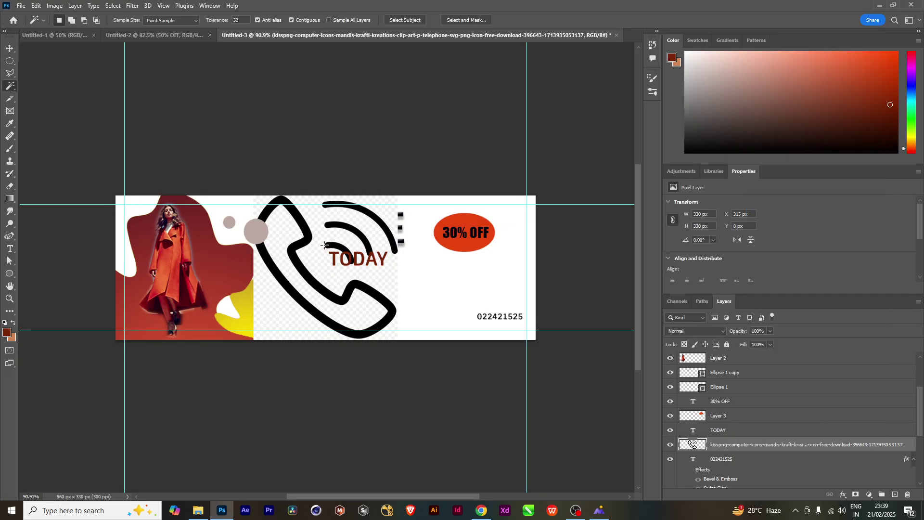
click(339, 277)
key(Delete)
click(292, 237)
key(Delete)
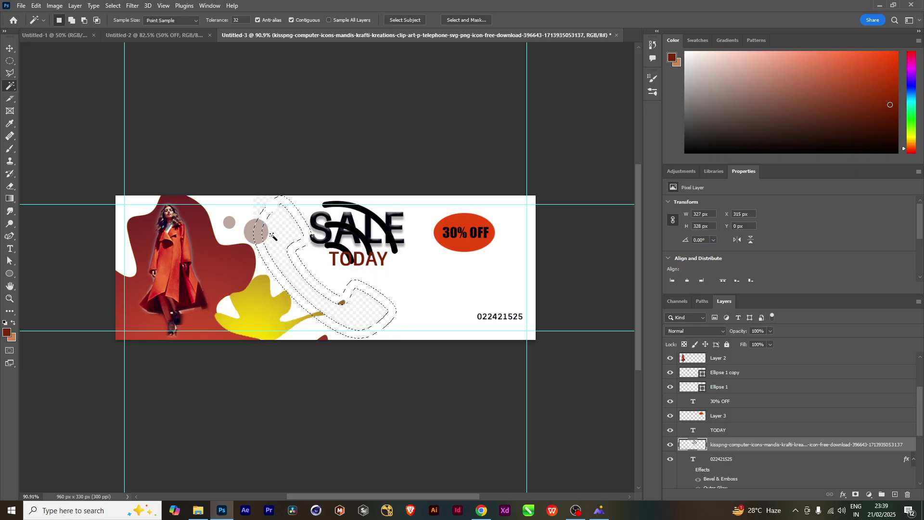
key(ctrl+z)
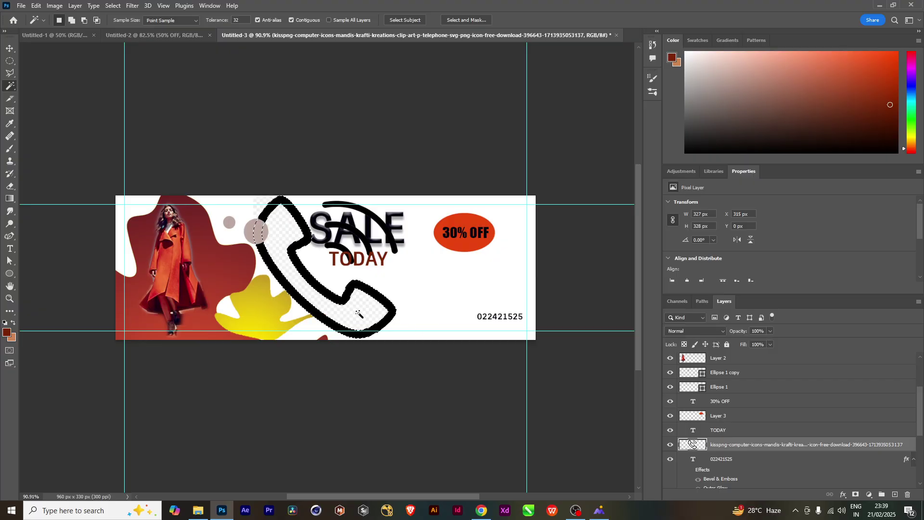
key(Delete)
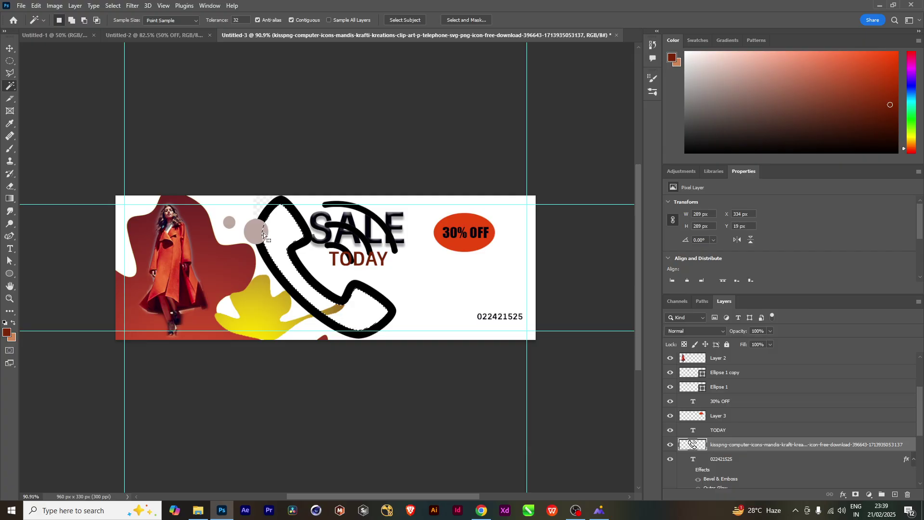
click(260, 205)
key(Delete)
key(ctrl+d)
key(ctrl+f)
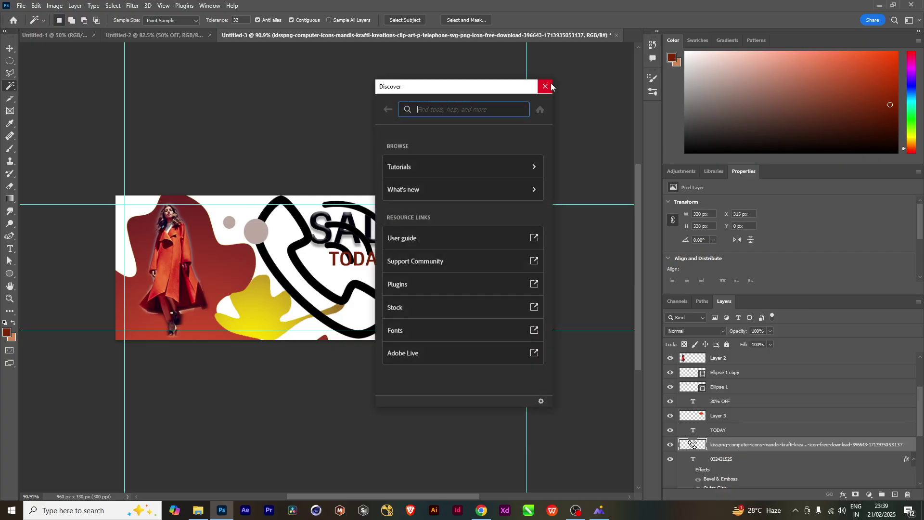
click(546, 86)
Shrink the phone icon to about 39 × 40 px beside the phone number
key(ctrl+t)
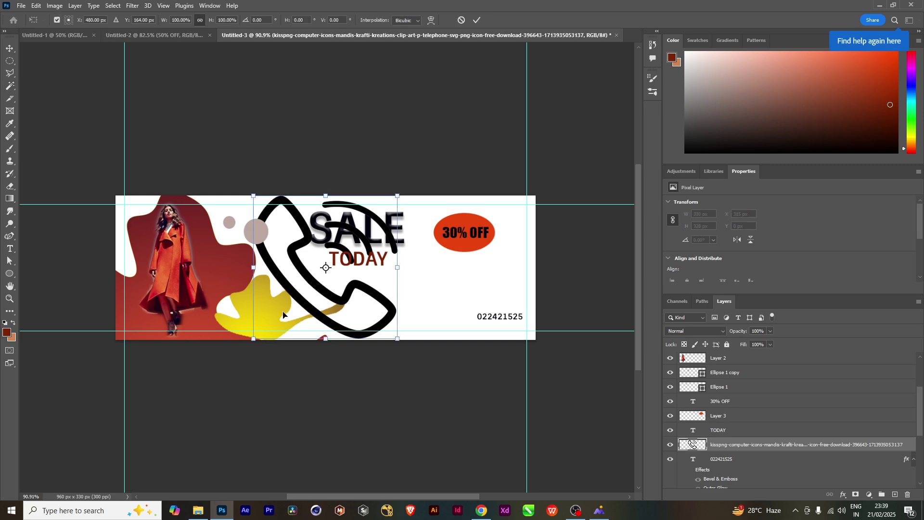
drag(397, 340, 458, 331)
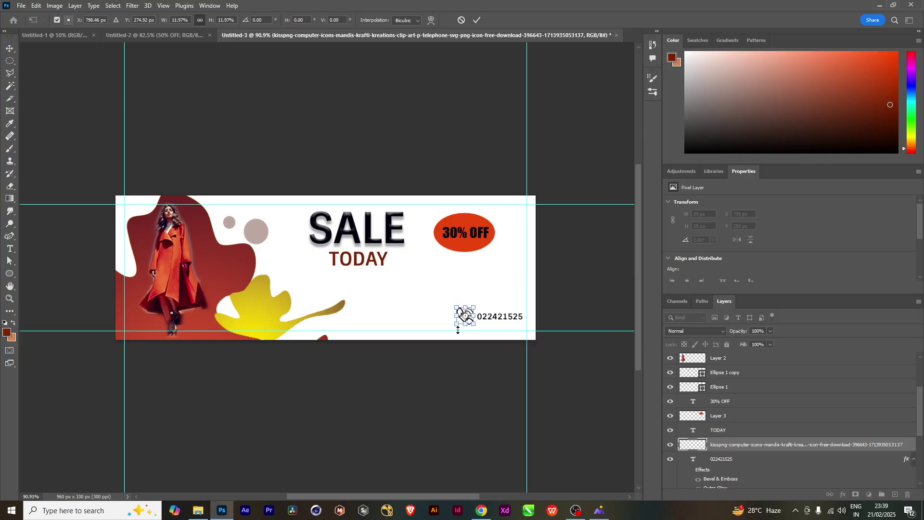
key(Return)
key(w)
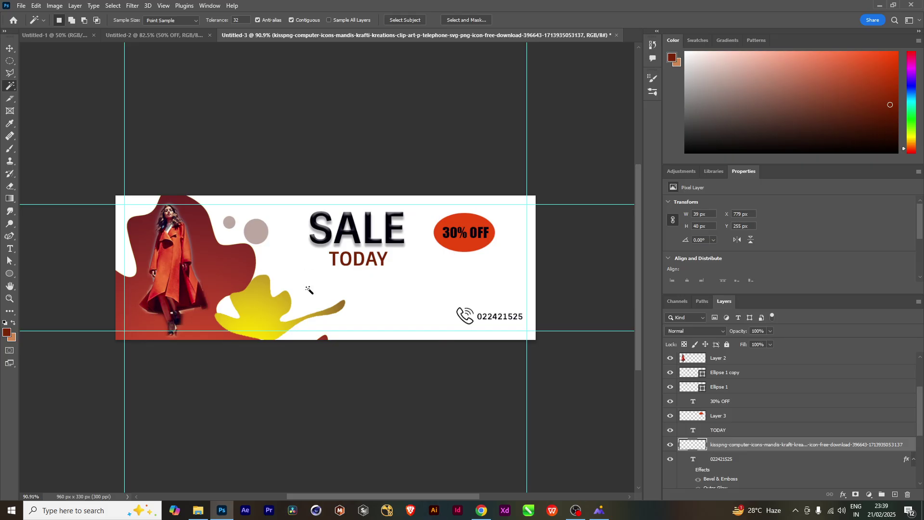
Search Google Images in Chrome for 'fashion quotes'
click(481, 511)
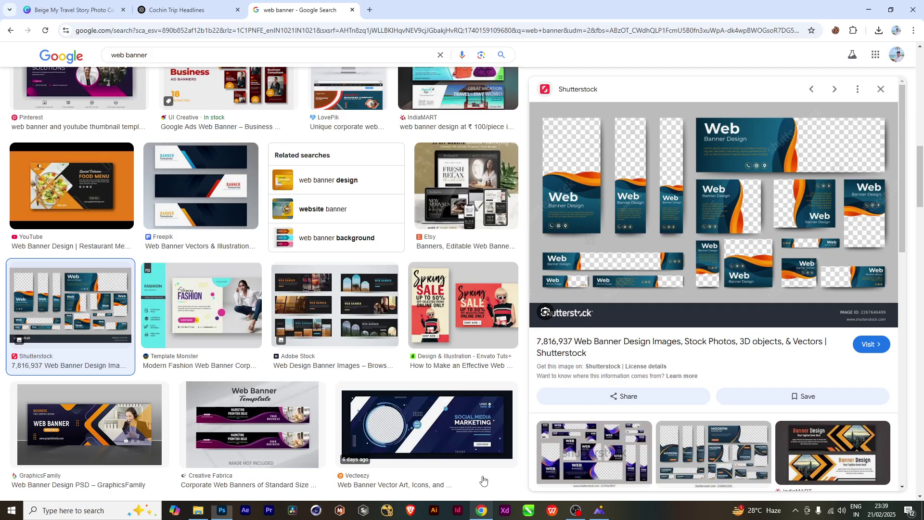
drag(187, 52, 66, 73)
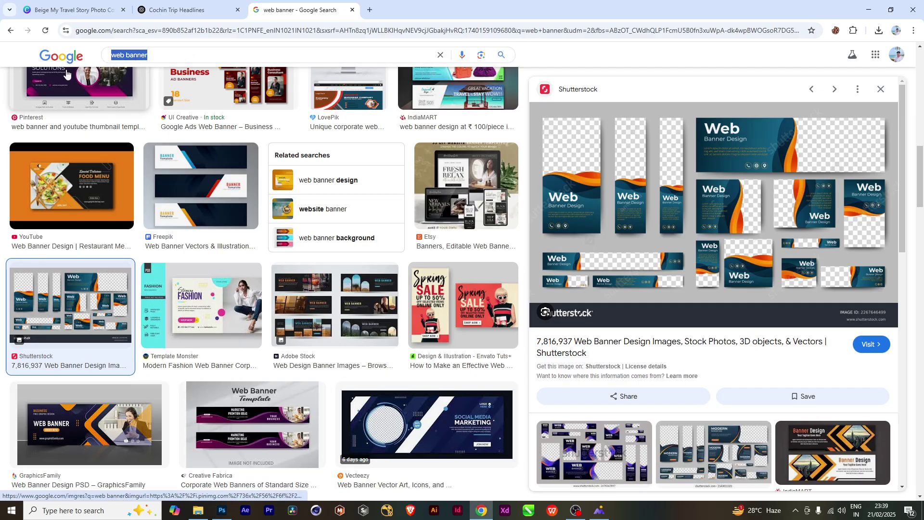
text(fashion )
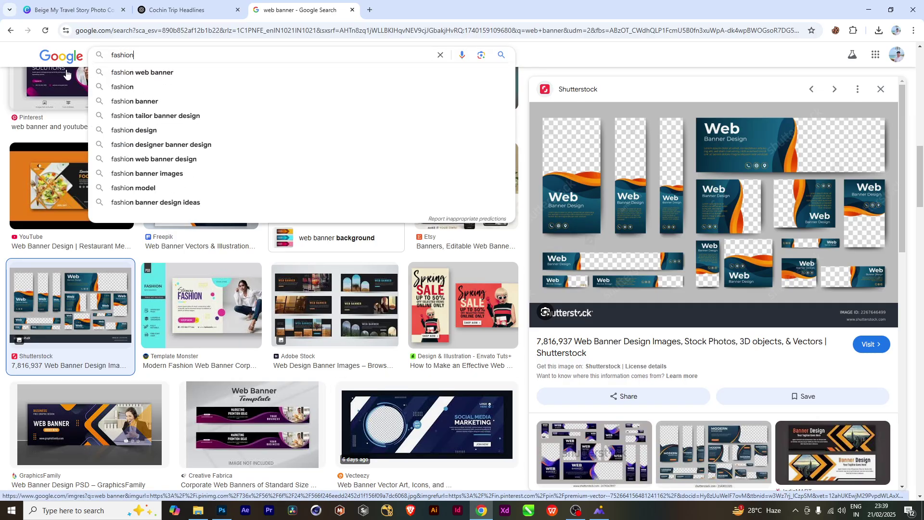
text(quotes)
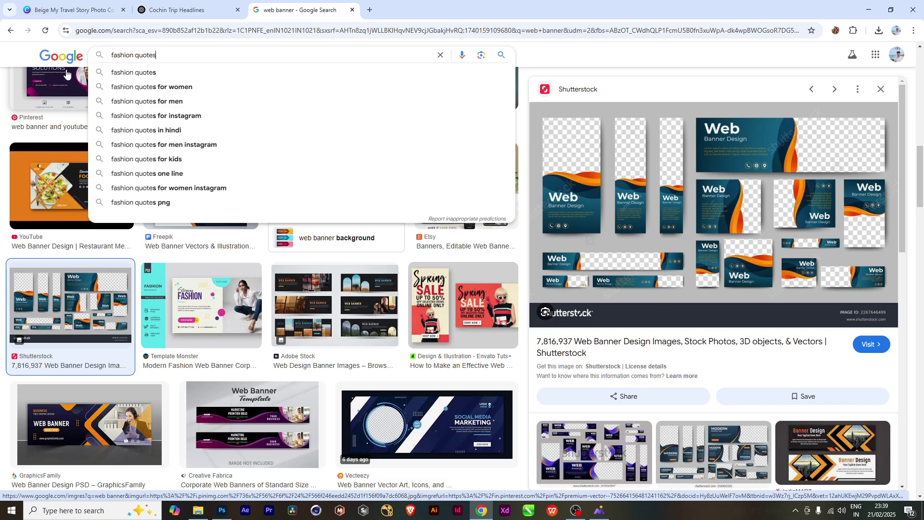
key(Return)
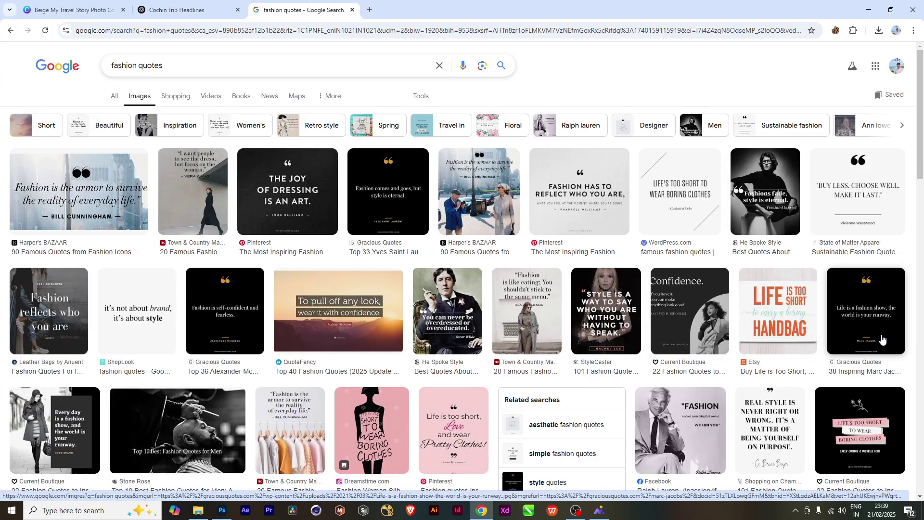
Save the 'Real style is never right or wrong' image as bruce+boyer+quote.png and place it on the banner
click(786, 440)
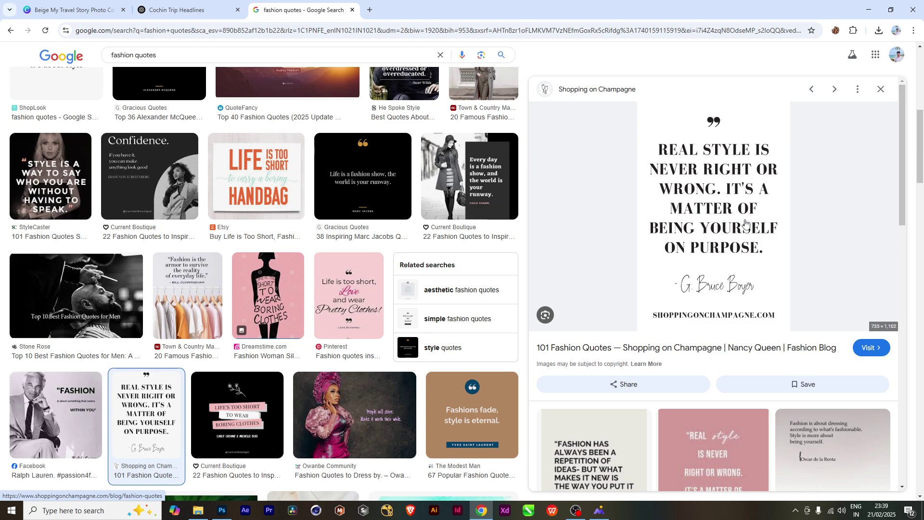
right_click(713, 224)
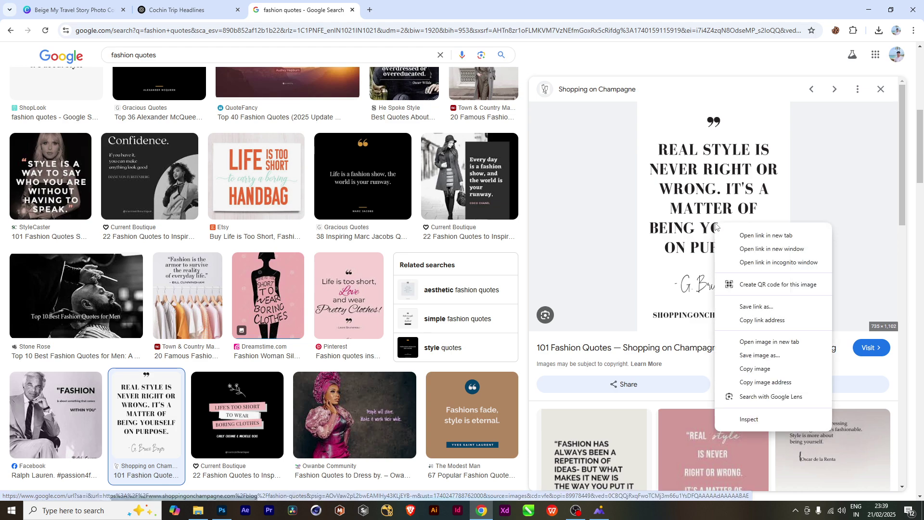
click(748, 355)
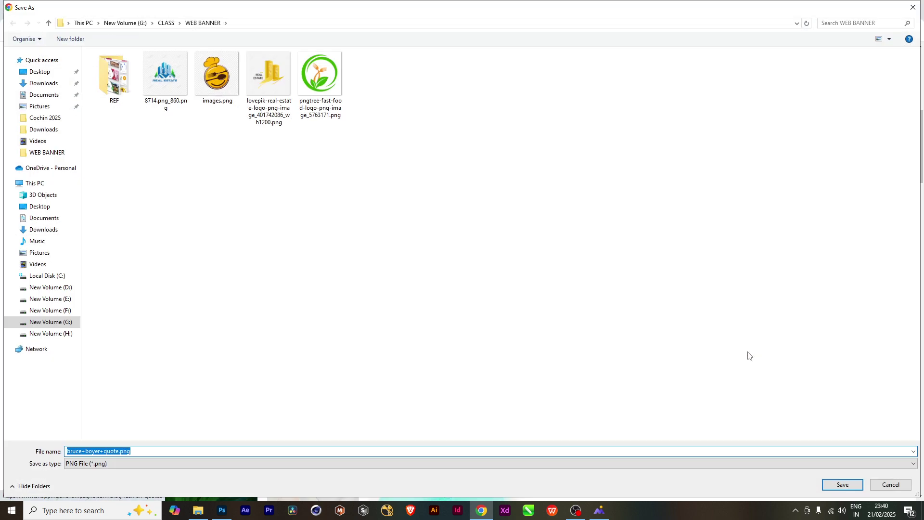
key(Return)
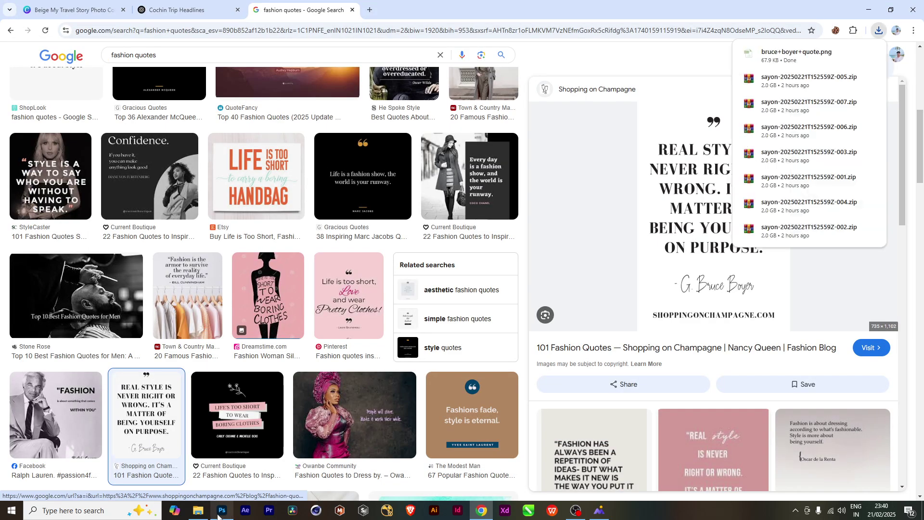
click(199, 512)
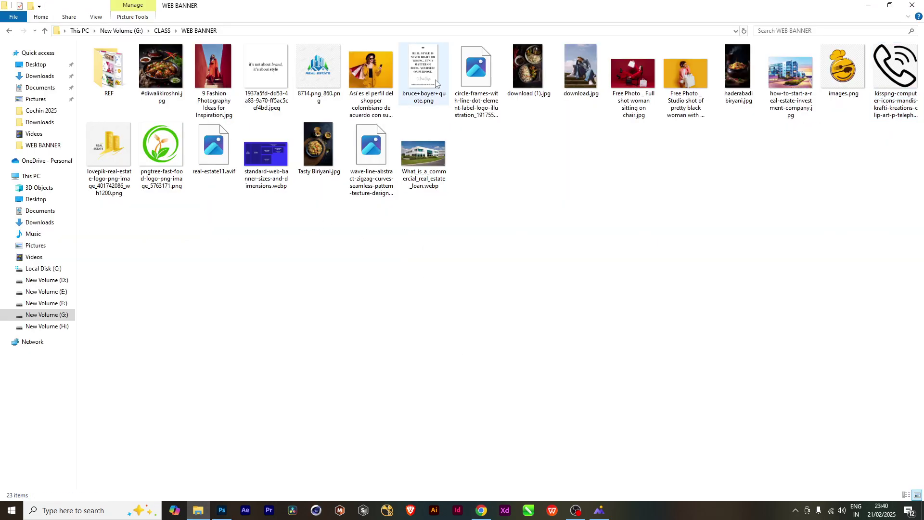
drag(436, 83, 348, 291)
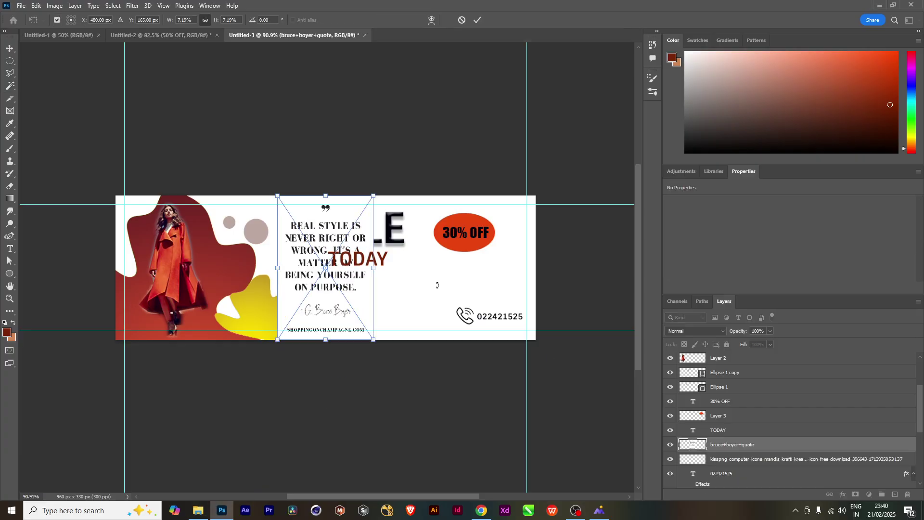
Rasterize the quote layer and delete its white background
key(Return)
click(347, 302)
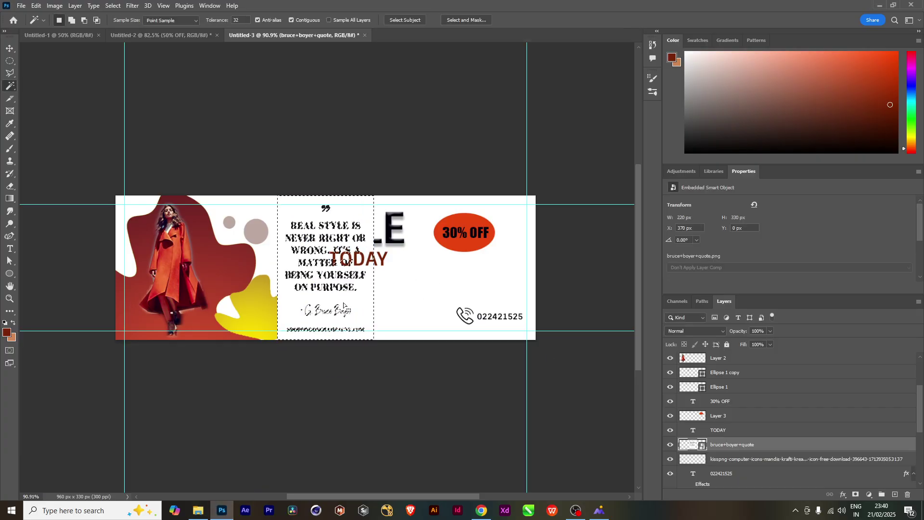
key(Delete)
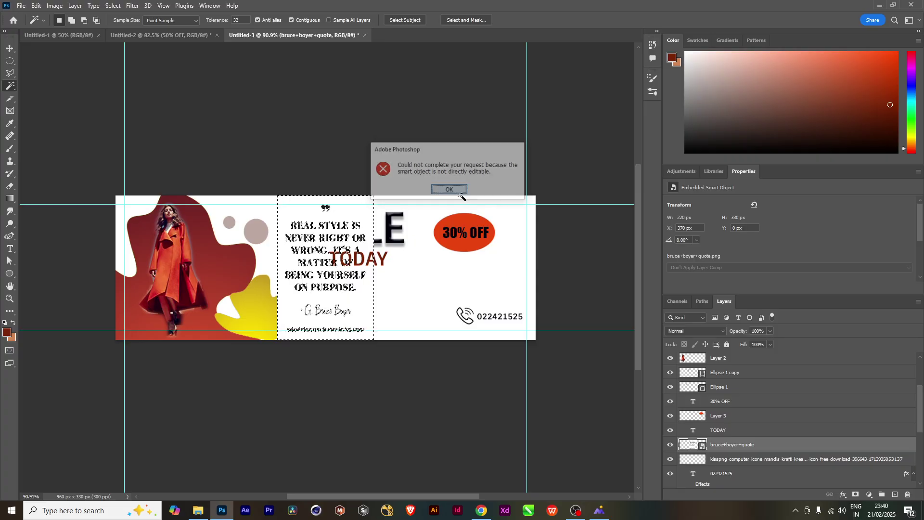
click(449, 189)
right_click(815, 444)
click(823, 206)
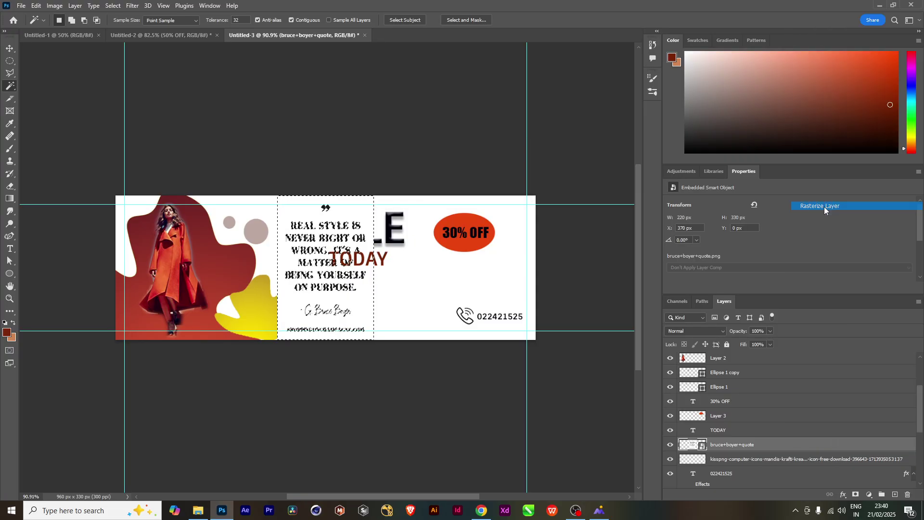
key(Delete)
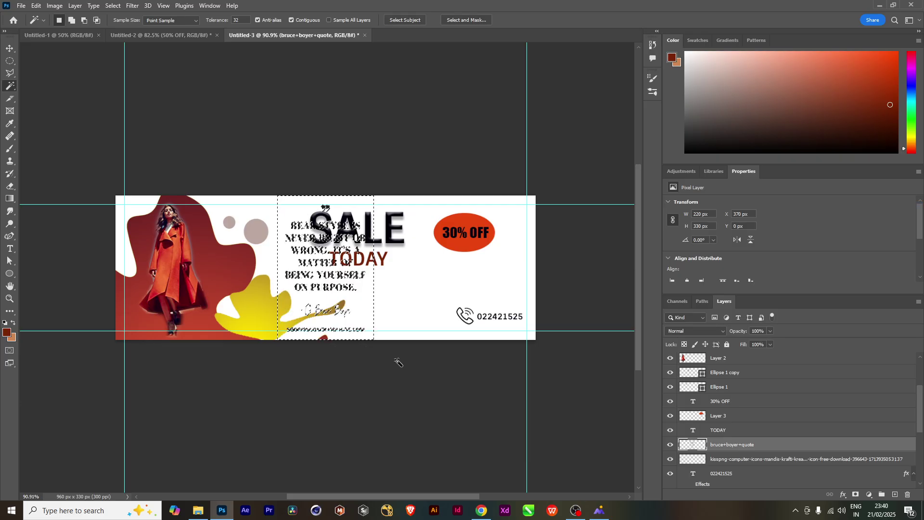
key(ctrl+d)
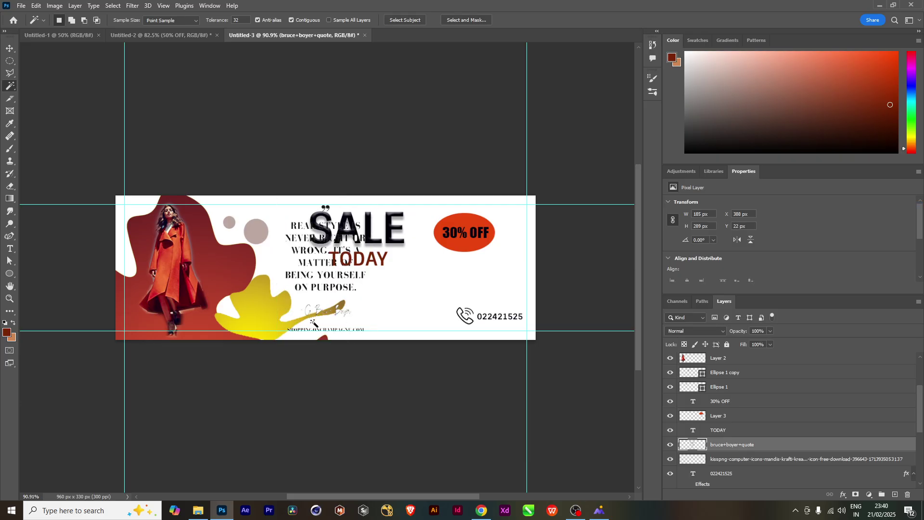
Erase the signature and website line, then shrink the quote to 142 × 151 px below TODAY
key(e)
drag(362, 318, 318, 308)
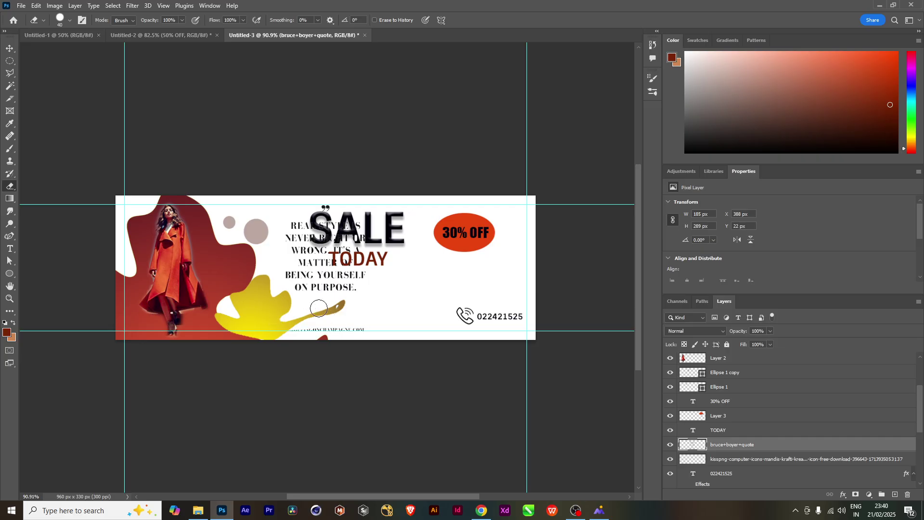
drag(383, 322, 244, 332)
click(11, 50)
drag(334, 281, 407, 325)
key(ctrl+t)
key(Return)
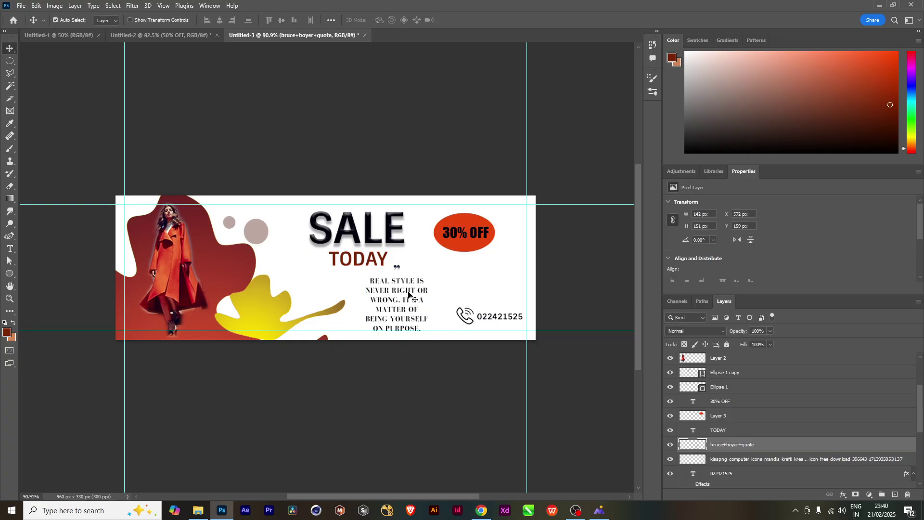
Erase the quote mark above the quote text
key(e)
click(398, 268)
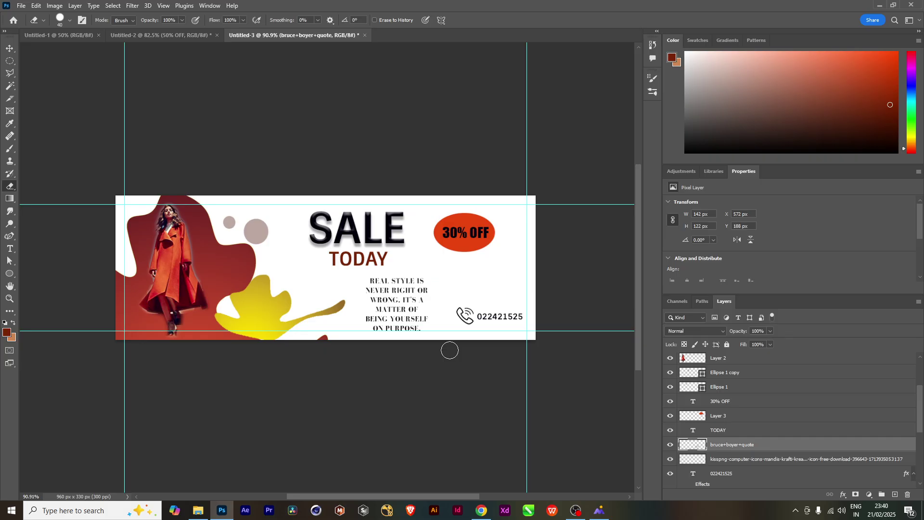
key(v)
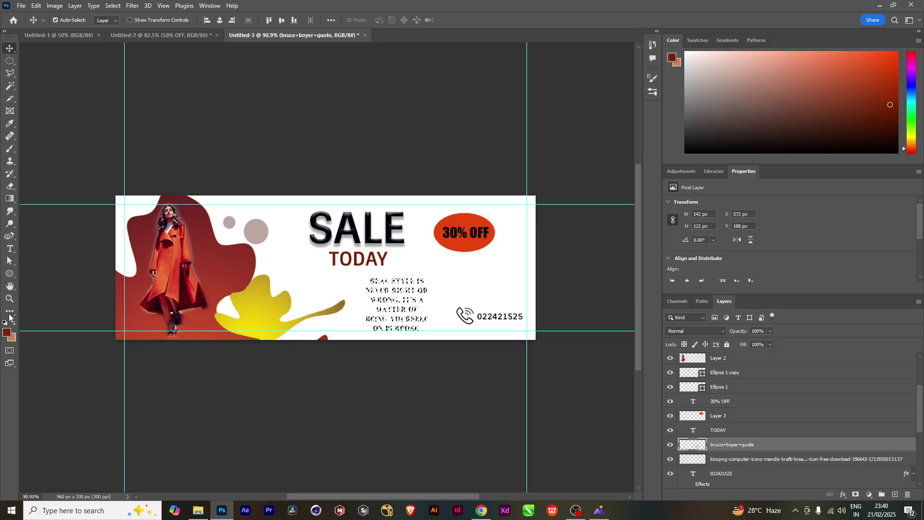
Set the foreground colour to black (000000)
click(7, 332)
drag(293, 399, 364, 456)
click(452, 330)
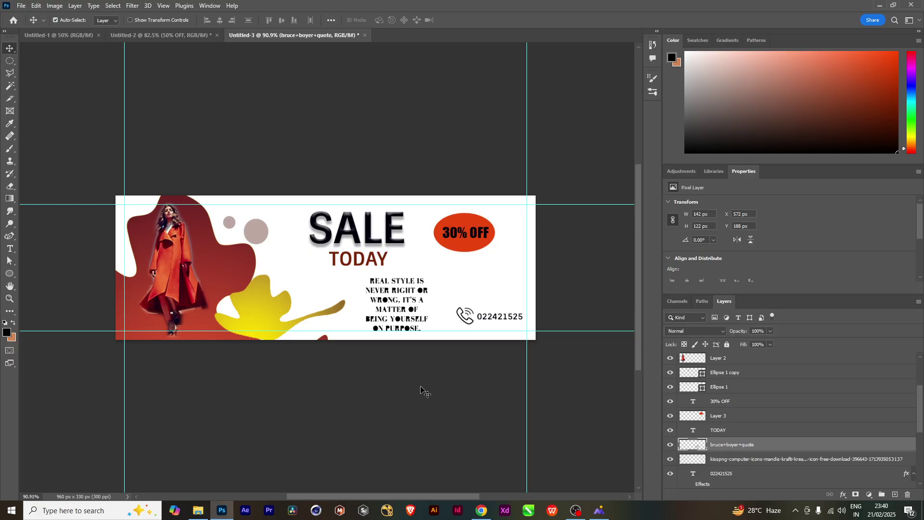
scroll(418, 323, up, 3)
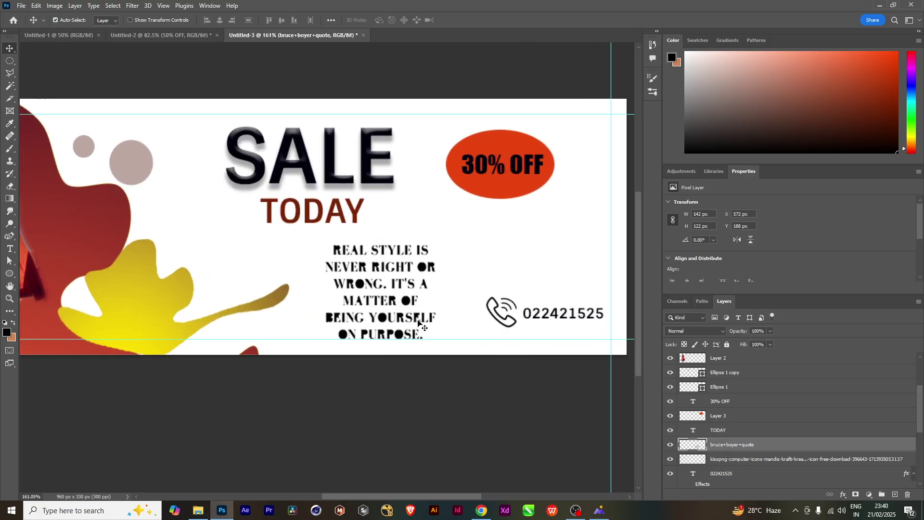
scroll(418, 323, down, 3)
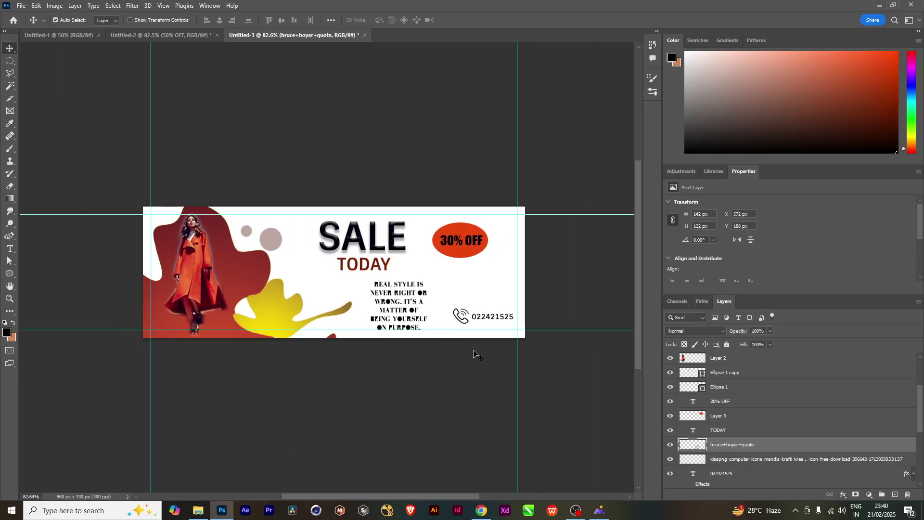
Give the quote layer an inner shadow at 86% opacity, an inner glow, and a 67% outer glow
double_click(850, 447)
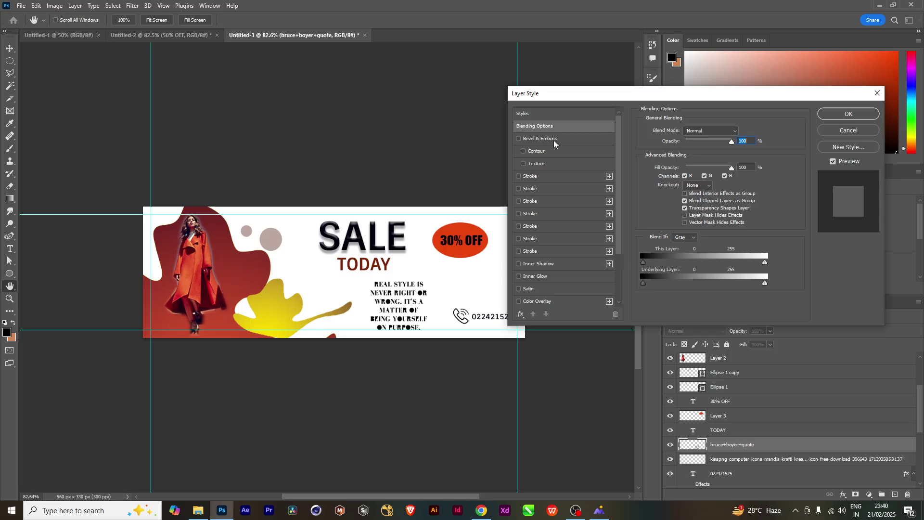
click(560, 265)
click(560, 273)
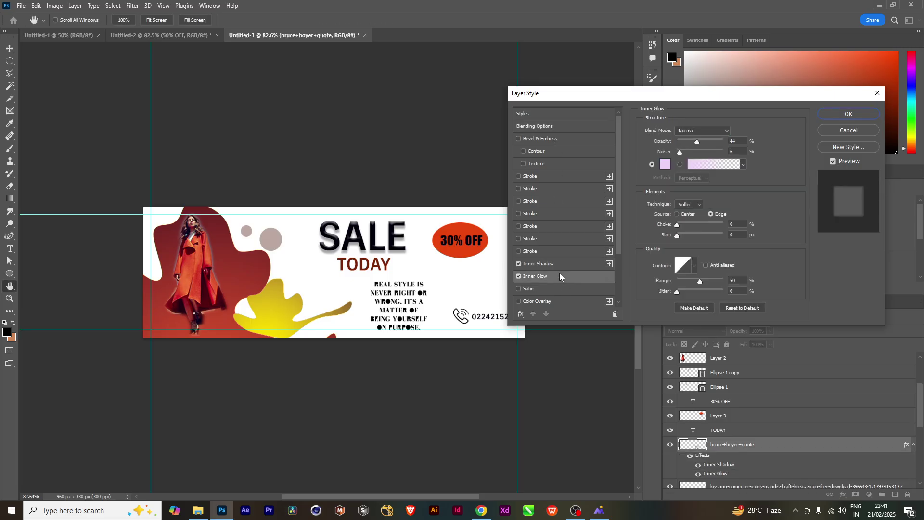
scroll(559, 273, down, 5)
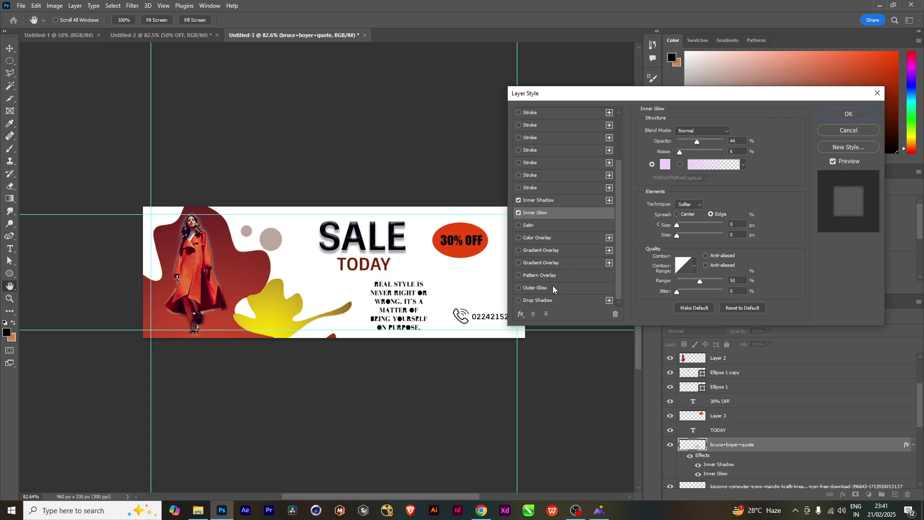
click(554, 288)
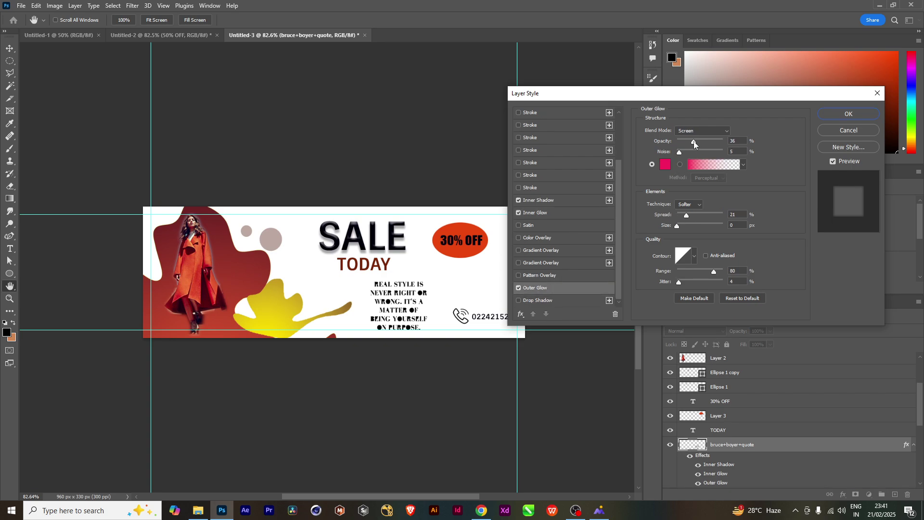
drag(694, 141, 709, 140)
click(557, 213)
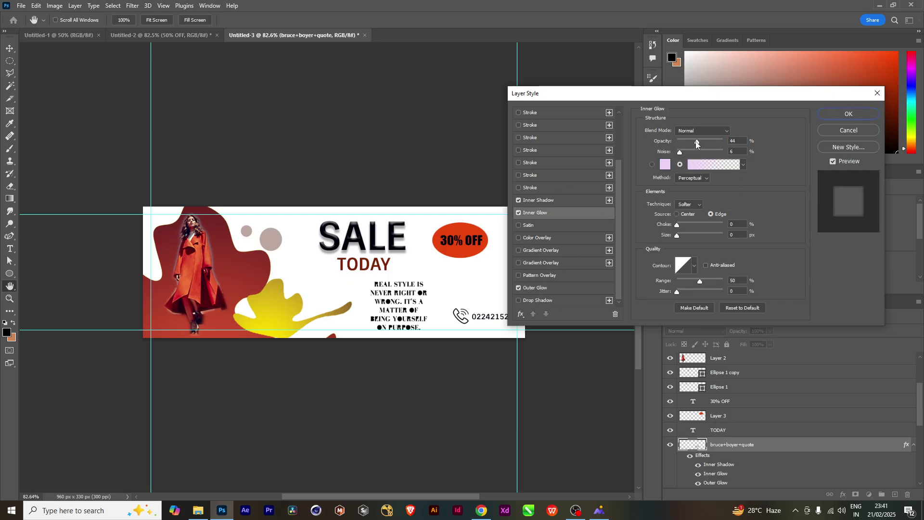
click(571, 200)
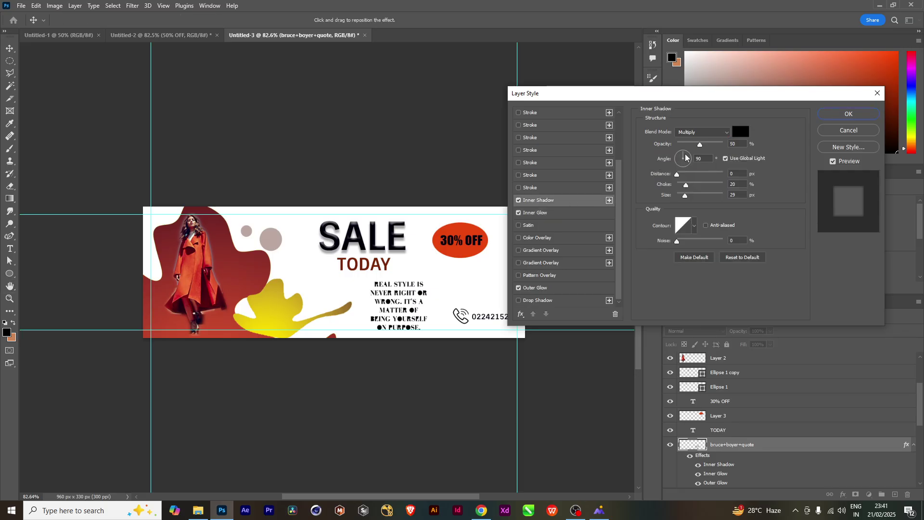
drag(701, 144, 718, 142)
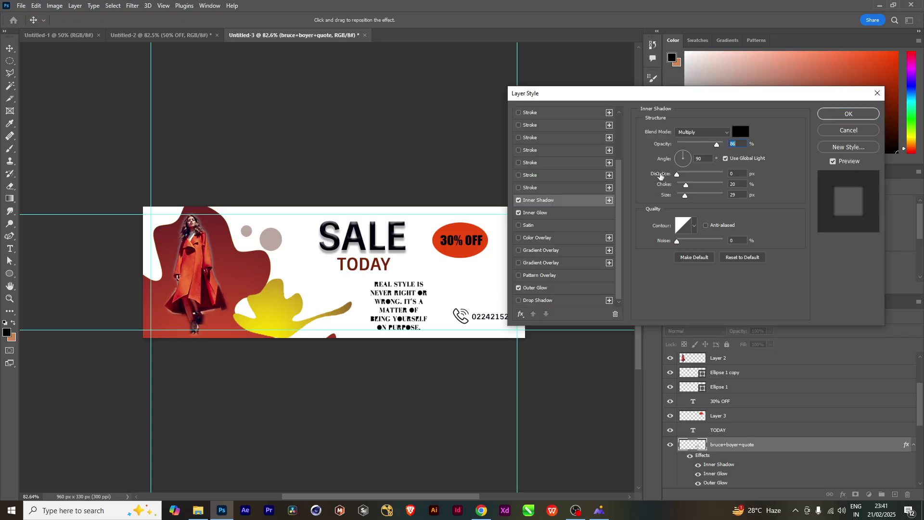
click(849, 114)
scroll(417, 318, up, 3)
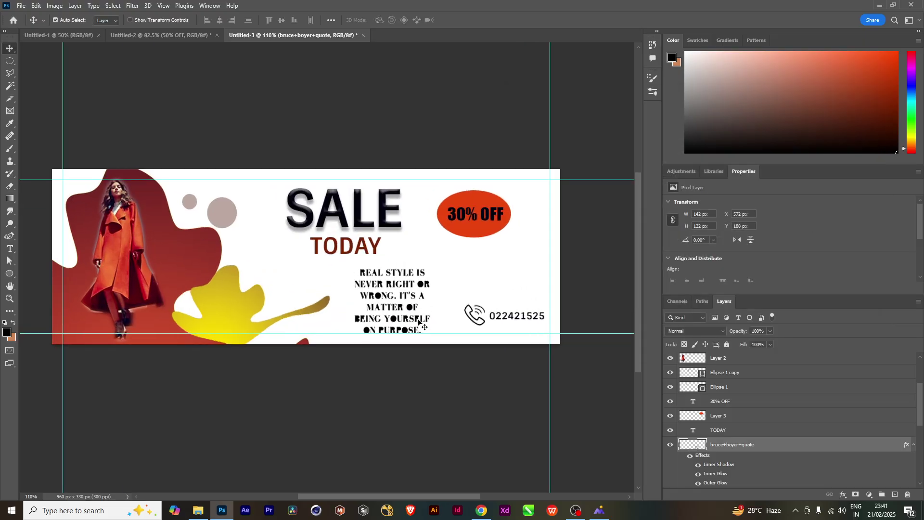
scroll(418, 318, down, 2)
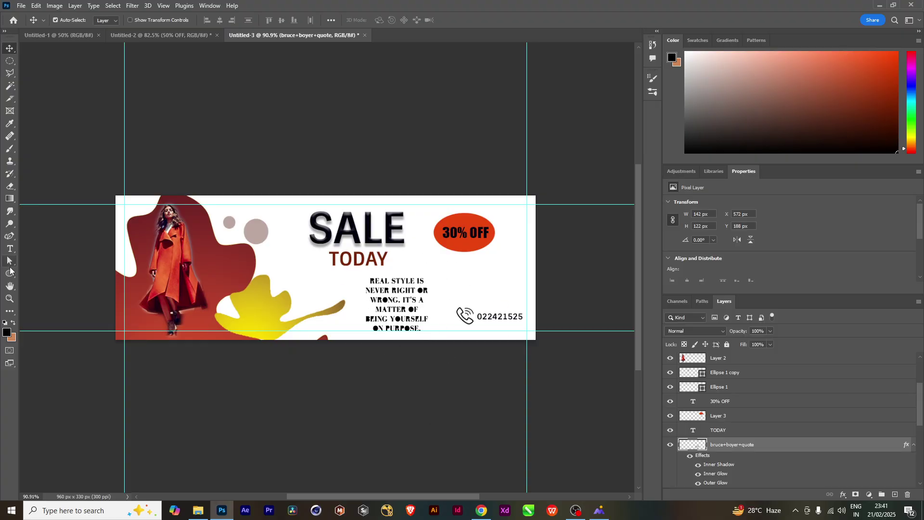
Draw a rectangle frame around the quote with a roughly 40 px red-orange stroke
right_click(8, 275)
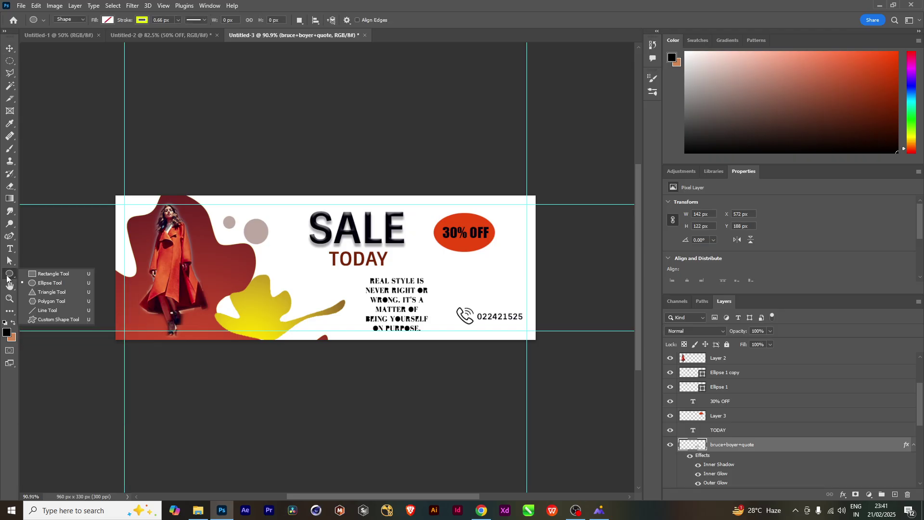
click(39, 273)
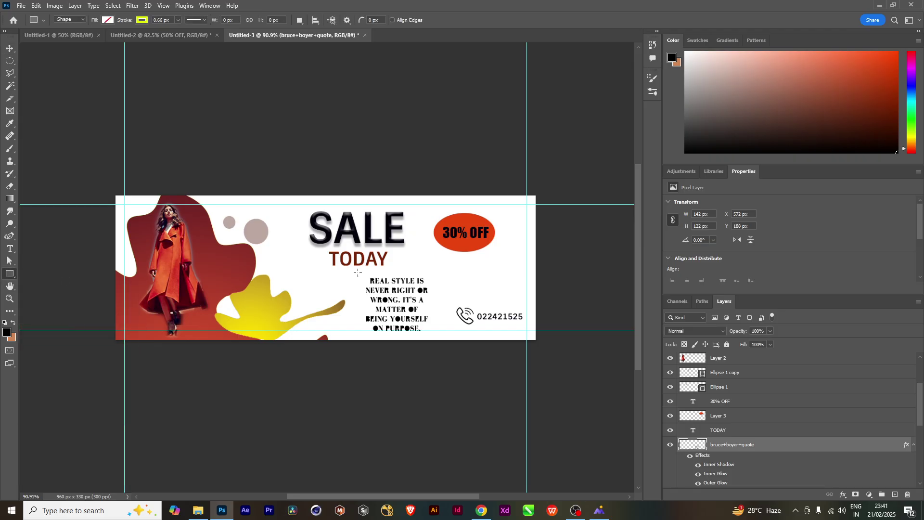
drag(358, 273, 433, 333)
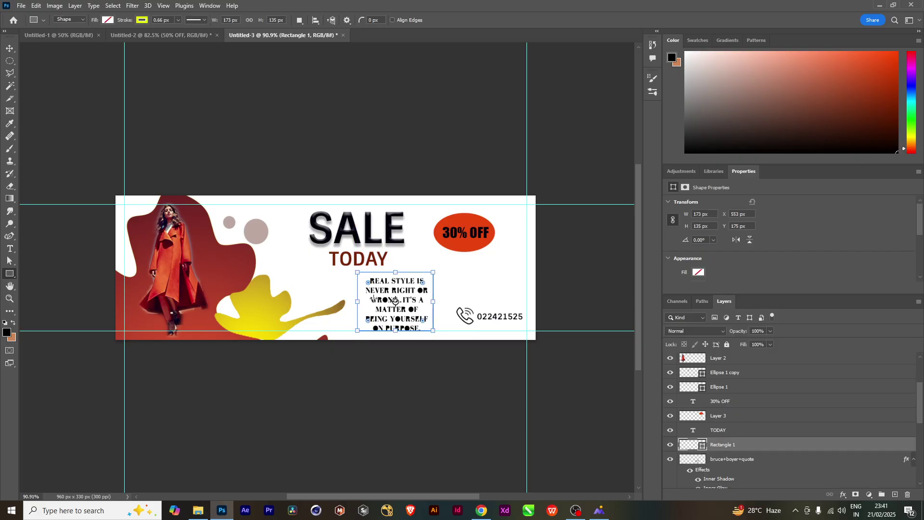
click(143, 20)
click(178, 20)
drag(186, 35, 184, 34)
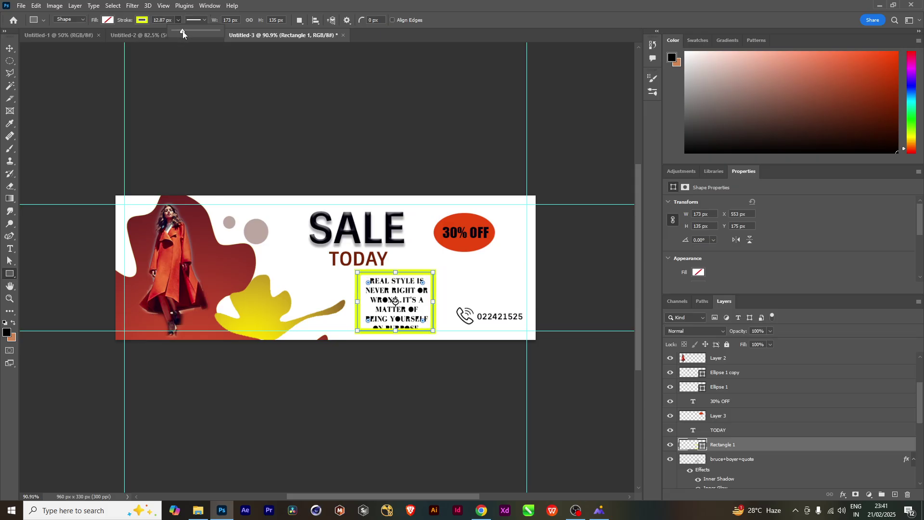
click(143, 20)
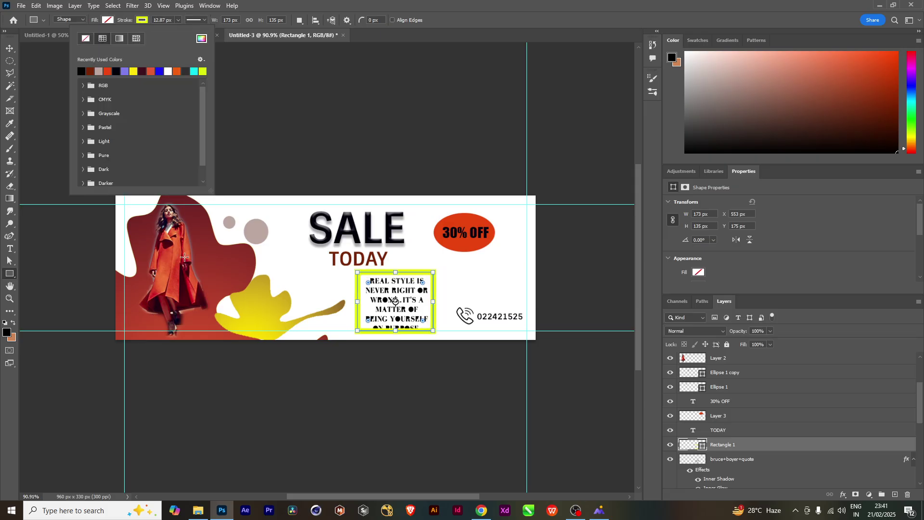
click(219, 272)
click(219, 272)
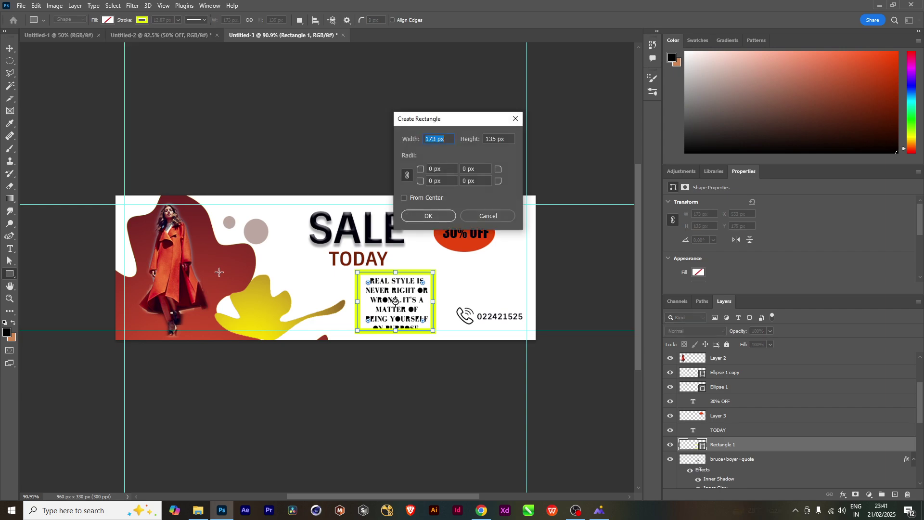
click(488, 216)
click(142, 21)
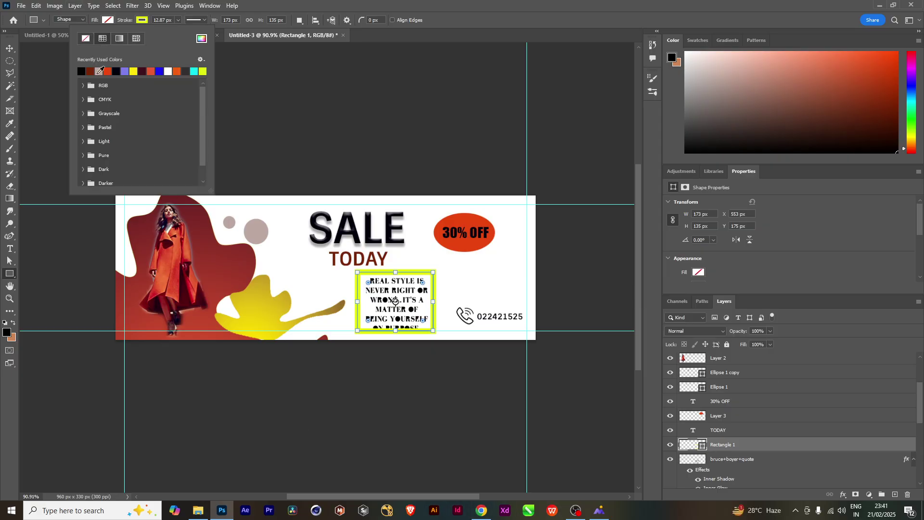
click(152, 68)
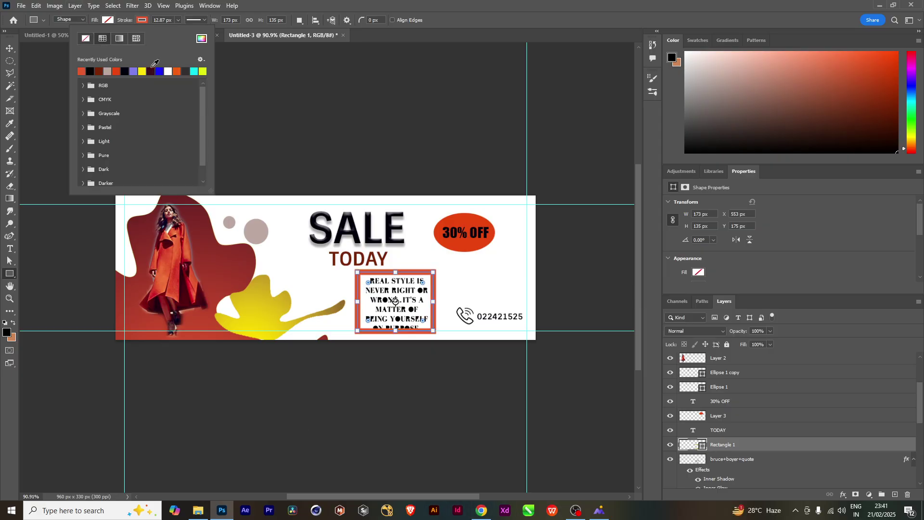
Nudge the quote frame down and stretch its bottom edge to the banner's bottom
click(9, 50)
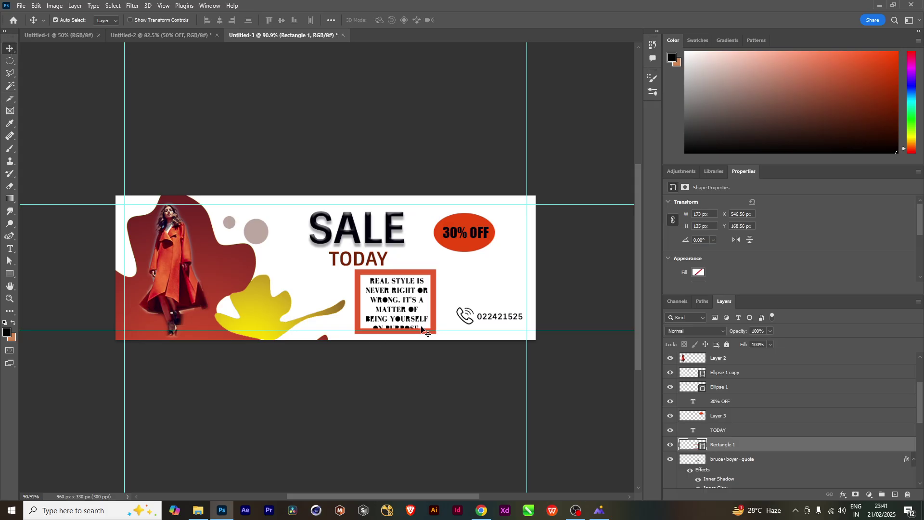
key(Down)
key(Down)
key(Down)
key(Down)
key(Down)
key(Down)
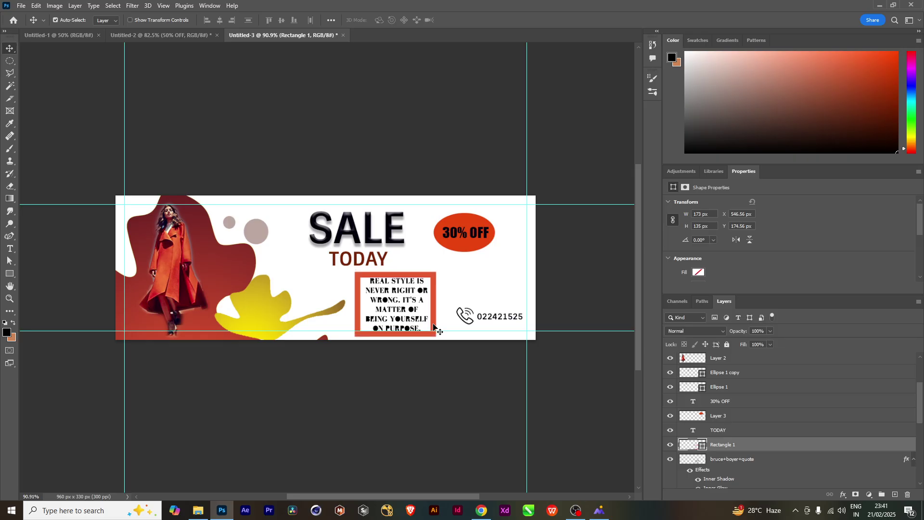
key(ctrl+t)
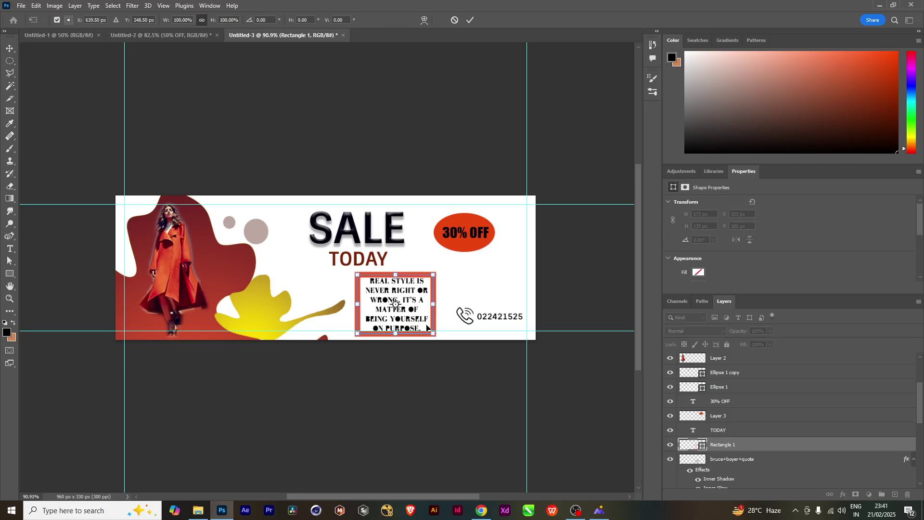
drag(396, 274, 396, 270)
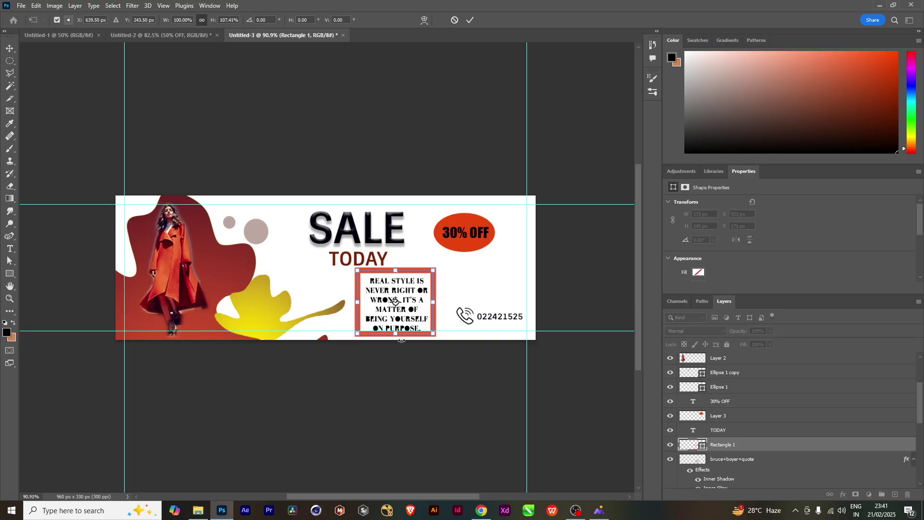
drag(395, 333, 398, 338)
key(Return)
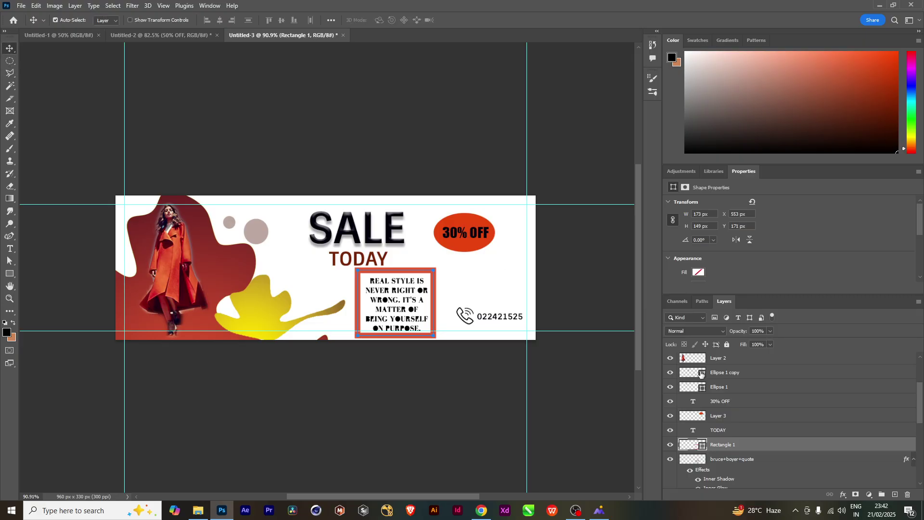
Nudge the TODAY text up and to the left by a couple of pixels
click(729, 403)
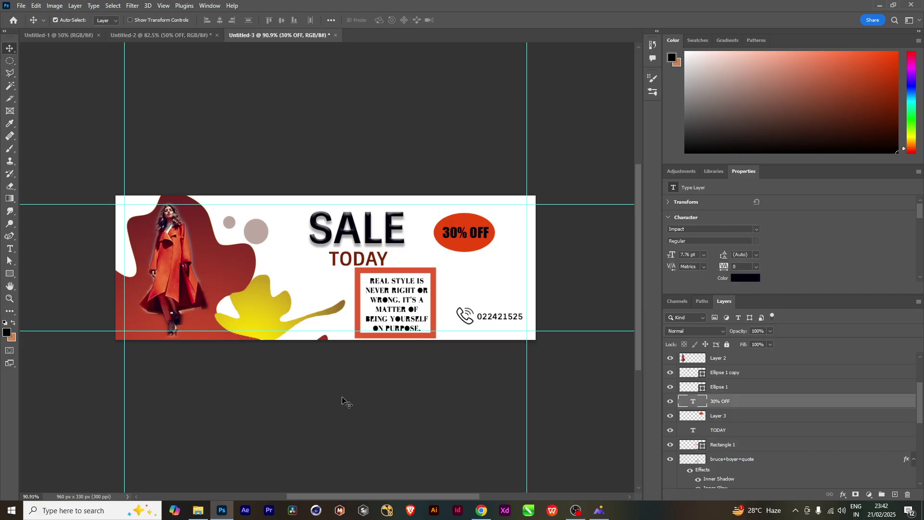
key(ctrl+1)
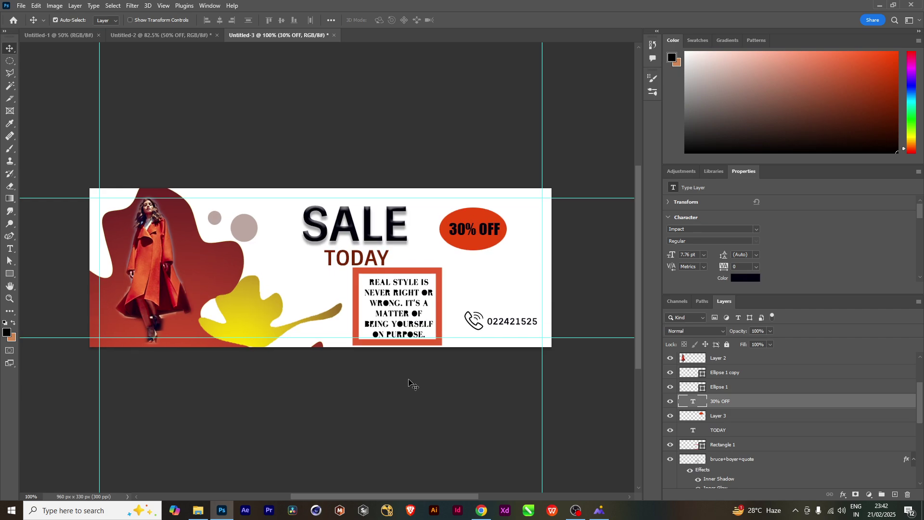
scroll(413, 385, up, 1)
click(366, 262)
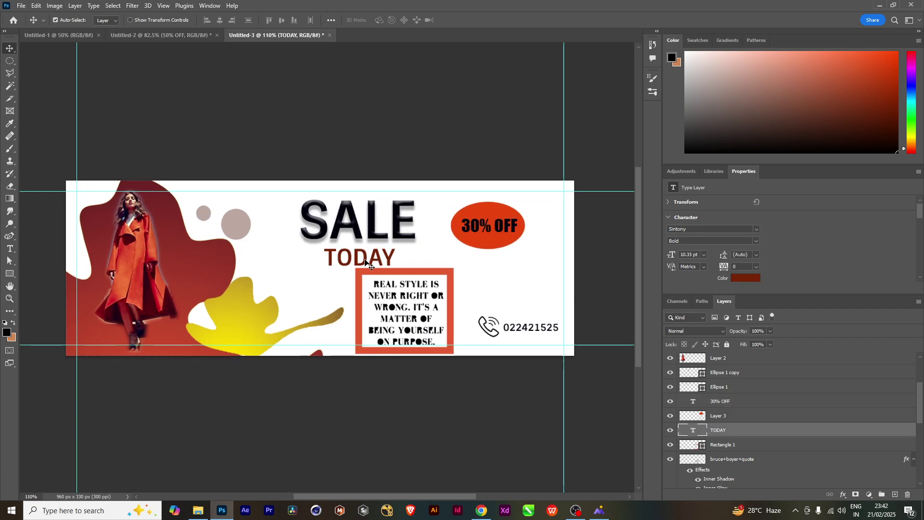
key(Left)
key(Left)
key(Left)
key(Left)
key(Left)
key(Up)
key(Up)
key(Up)
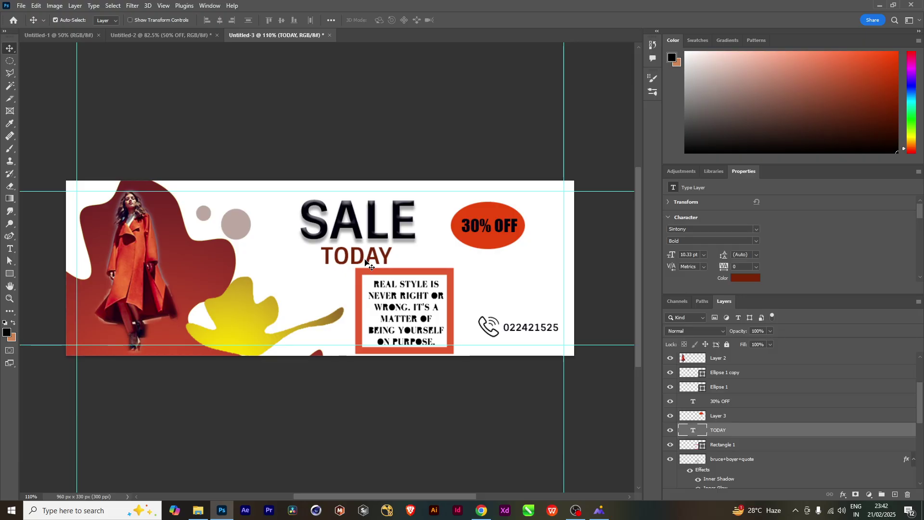
key(Left)
key(Left)
key(Up)
key(Up)
scroll(367, 264, up, 1)
scroll(381, 289, down, 5)
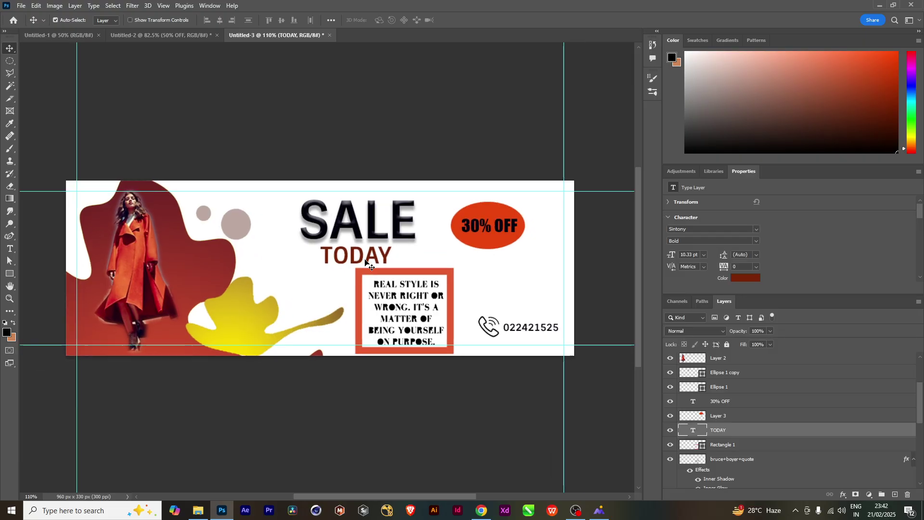
scroll(433, 269, up, 3)
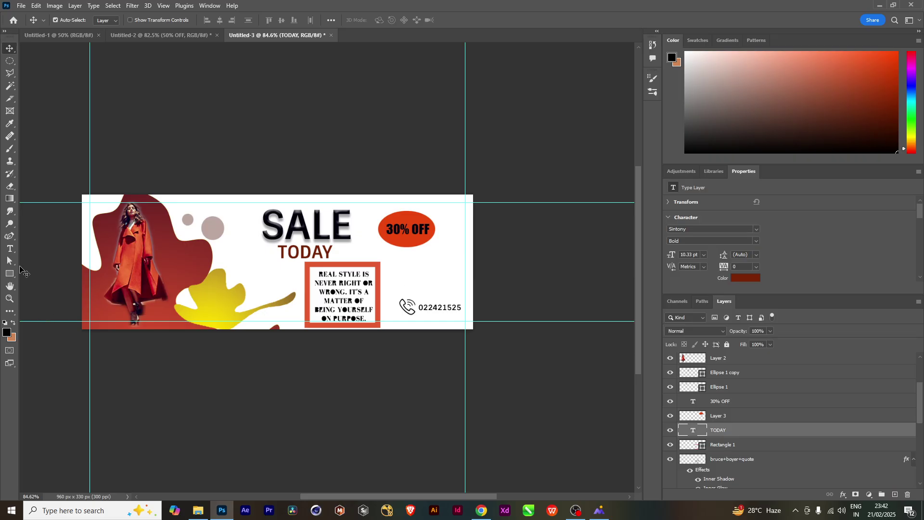
click(10, 236)
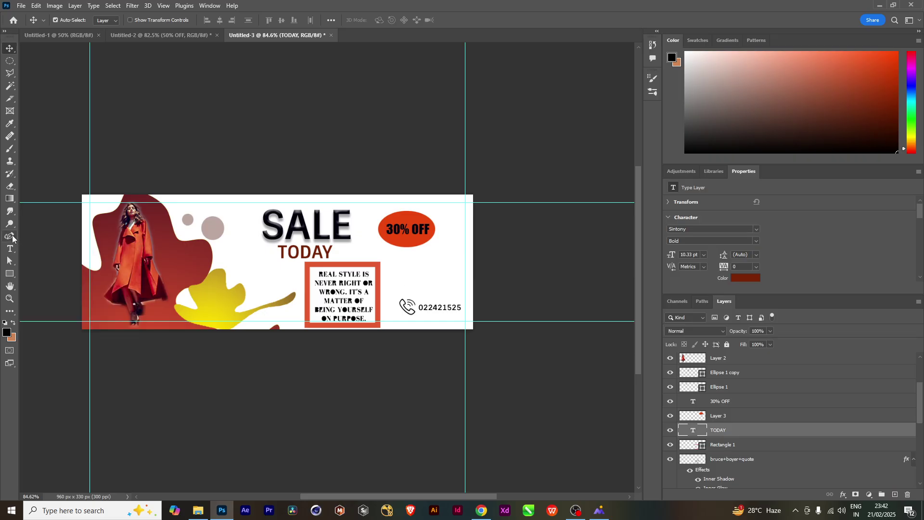
Draw a three-point curved blob above the phone number and reshape it by moving its top anchor
click(416, 280)
click(420, 257)
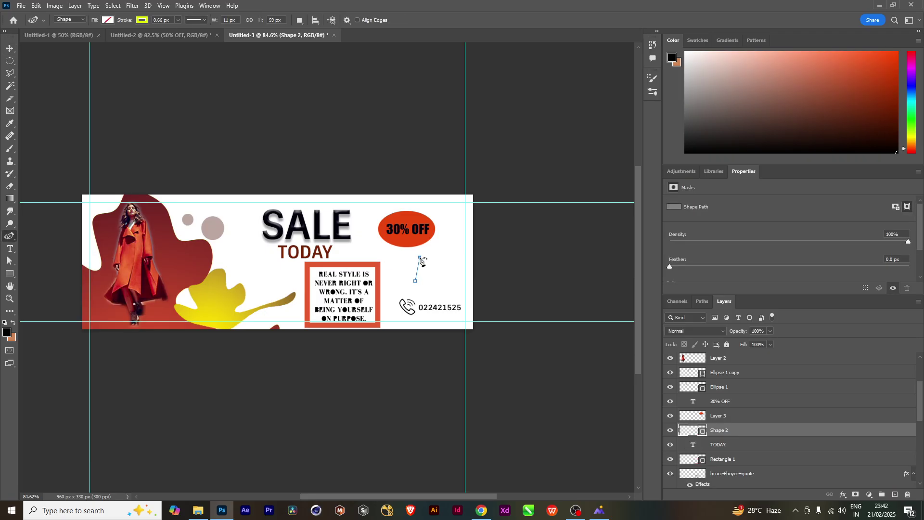
click(446, 270)
click(417, 281)
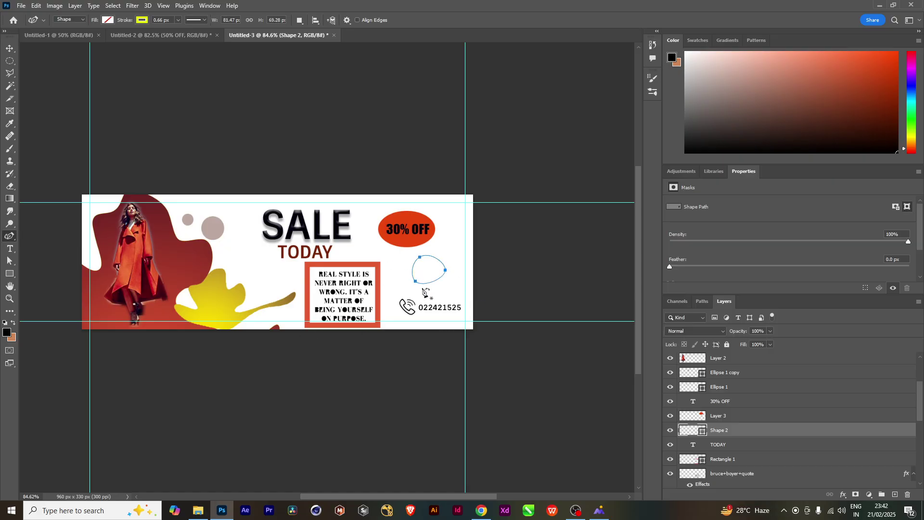
click(10, 260)
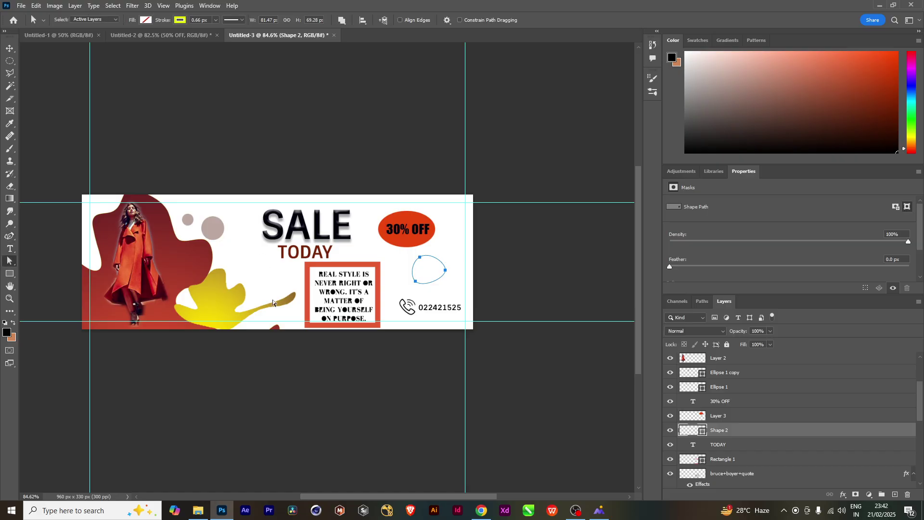
click(435, 260)
mouse_move(422, 262)
mouse_down()
mouse_move(426, 272)
mouse_move(403, 263)
mouse_move(450, 279)
mouse_move(420, 288)
mouse_up()
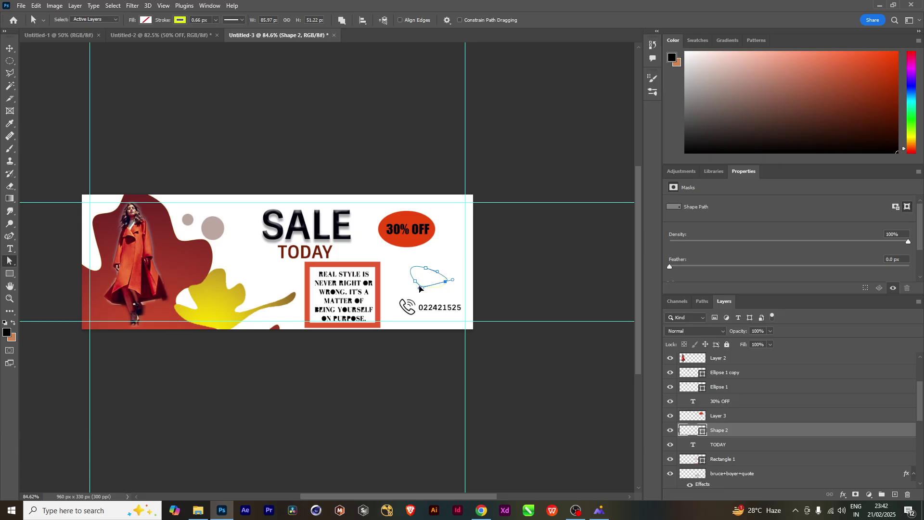
click(170, 209)
Set the foreground colour to cyan #0cdfd3 and rasterize the Shape 2 blob layer
click(7, 332)
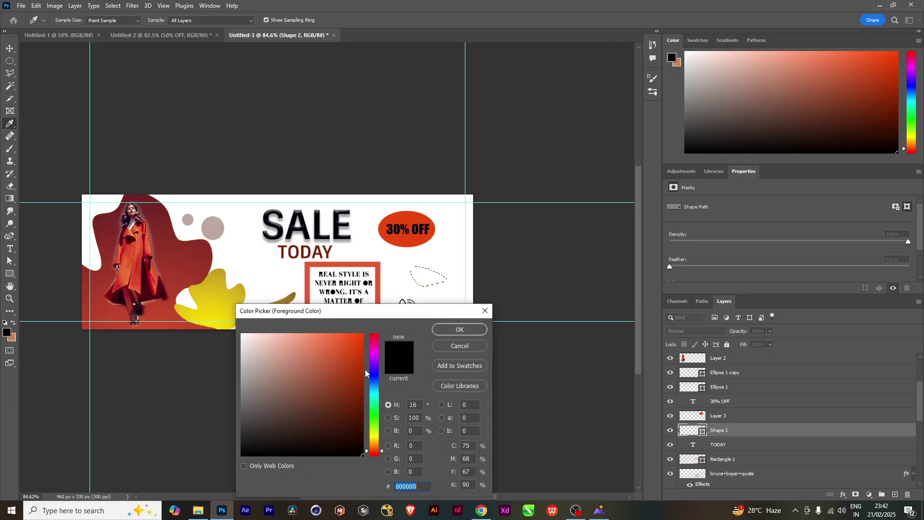
drag(379, 388, 377, 396)
click(362, 355)
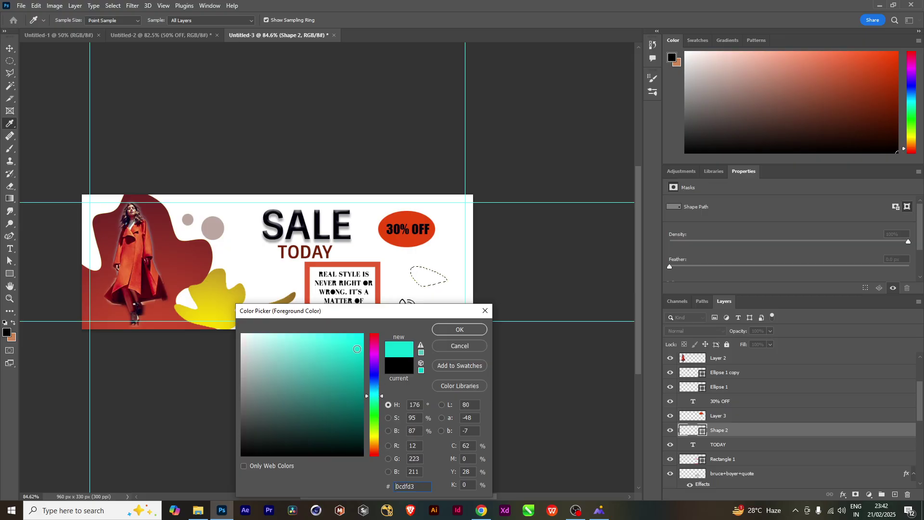
click(453, 333)
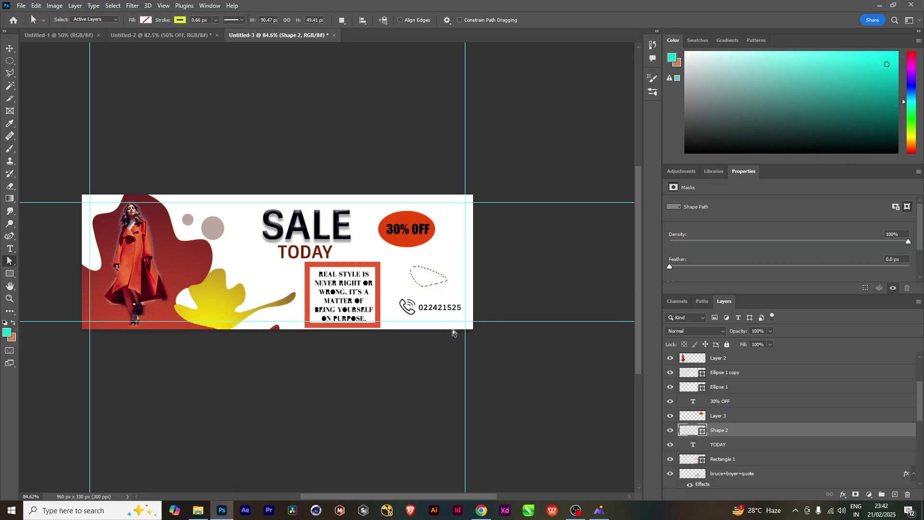
right_click(837, 436)
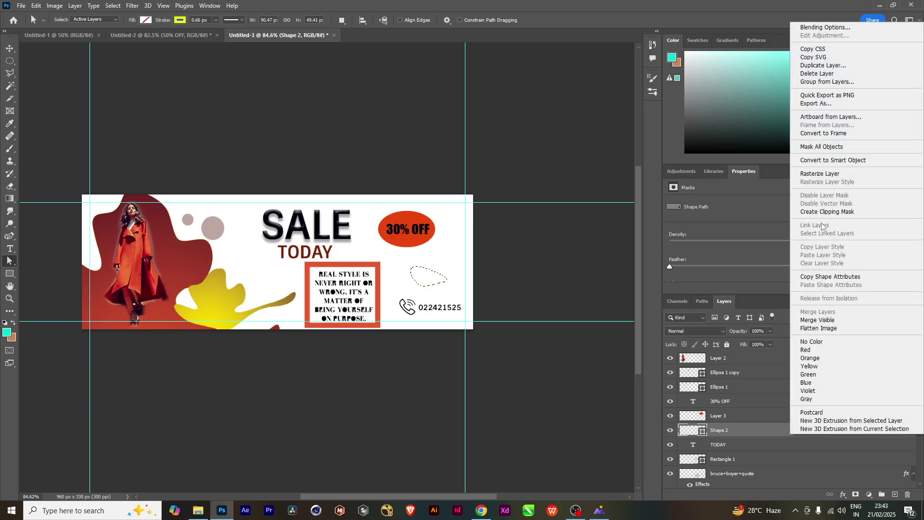
click(812, 175)
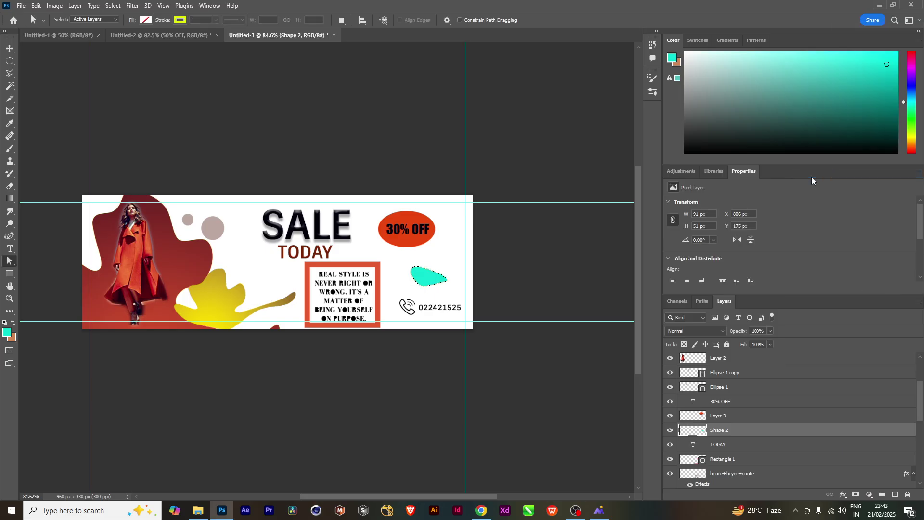
click(9, 49)
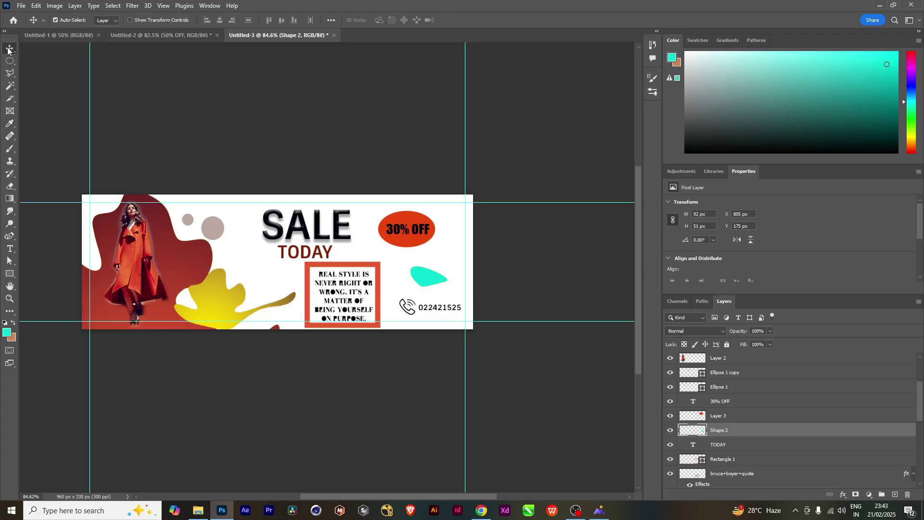
Shift the teal blob copy left of the quote box, rotate and shrink it, then move the larger blob down-left
mouse_move(435, 277)
mouse_down()
mouse_move(411, 272)
mouse_move(457, 270)
mouse_move(447, 288)
mouse_move(455, 291)
mouse_move(446, 289)
mouse_up()
key(ctrl+t)
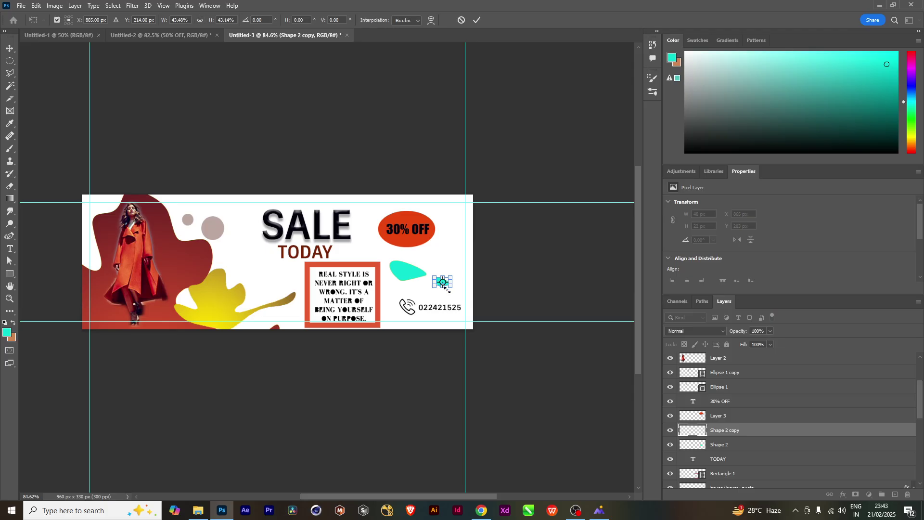
key(shift+Left)
key(shift+Left)
key(shift+Left)
key(shift+Left)
key(shift+Left)
key(shift+Left)
key(shift+Left)
key(shift+Left)
key(shift+Left)
key(shift+Left)
key(shift+Left)
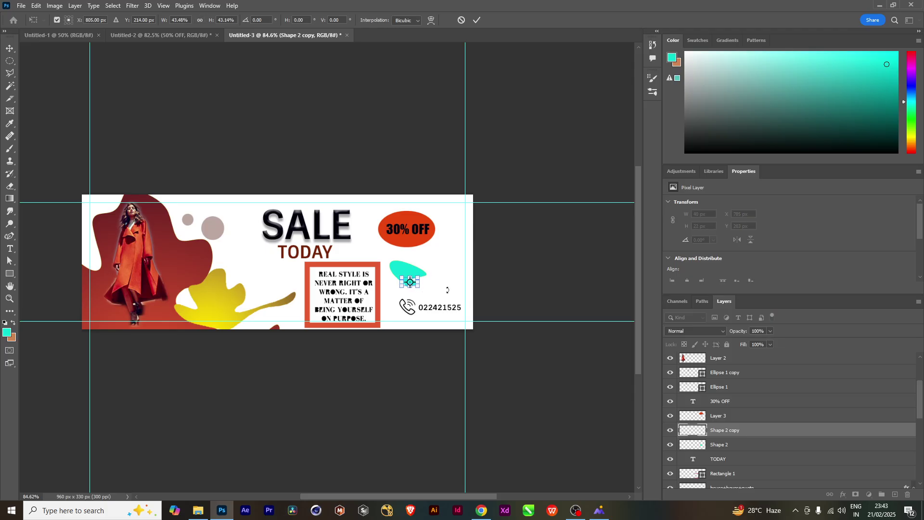
key(shift+Left)
key(shift+Left)
key(shift+Left)
key(shift+Left)
key(shift+Left)
key(shift+Left)
key(shift+Left)
key(shift+Left)
key(shift+Left)
key(shift+Left)
key(shift+Left)
key(shift+Left)
key(shift+Left)
key(shift+Left)
key(shift+Left)
key(shift+Left)
key(shift+Left)
key(shift+Left)
key(shift+Left)
key(shift+Left)
key(shift+Left)
key(shift+Left)
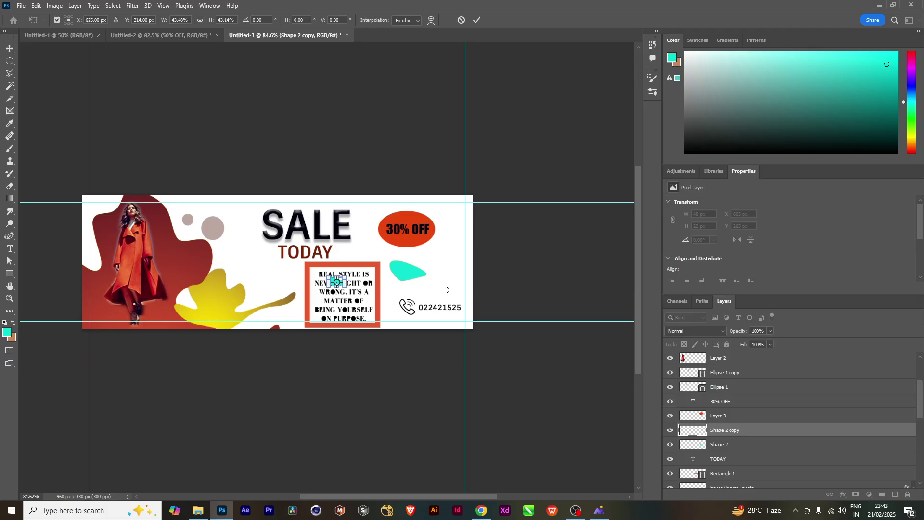
key(shift+Left)
key(shift+Left)
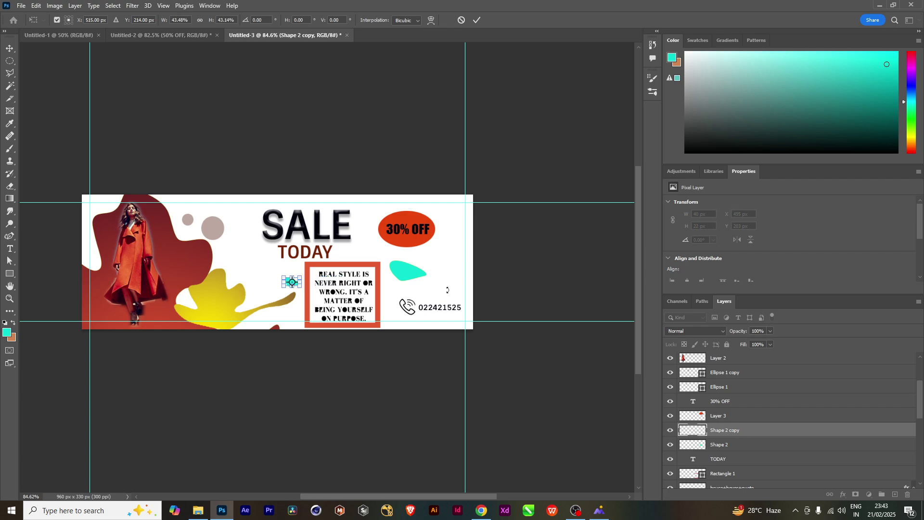
drag(255, 279, 294, 278)
key(Return)
drag(403, 273, 396, 285)
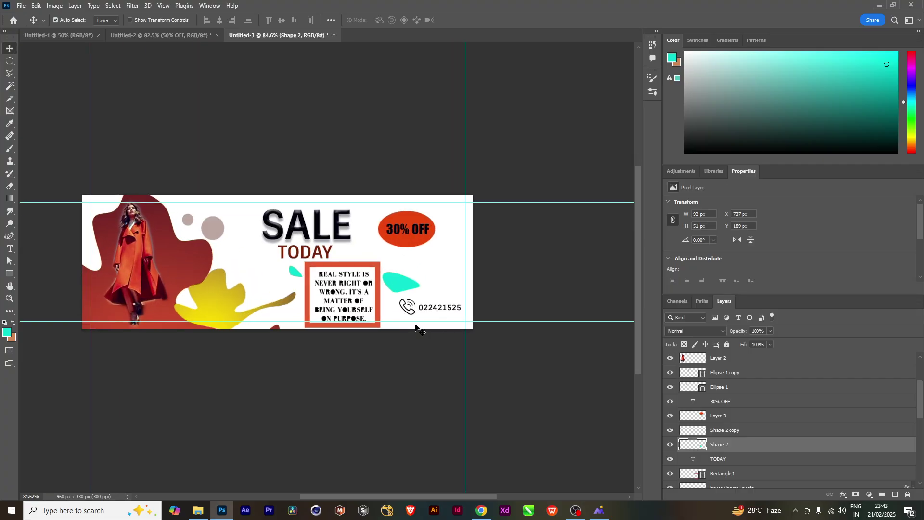
scroll(416, 327, down, 2)
scroll(415, 328, up, 1)
scroll(415, 327, down, 1)
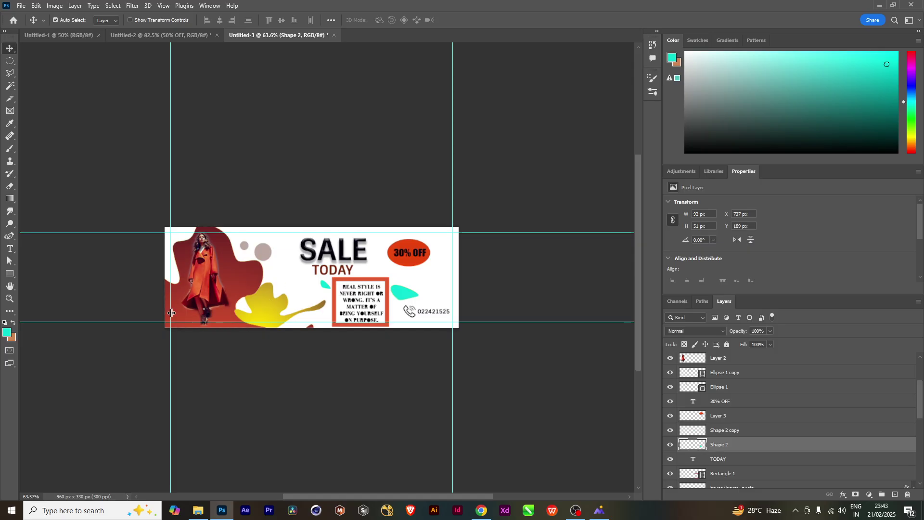
scroll(217, 315, up, 3)
scroll(218, 315, down, 2)
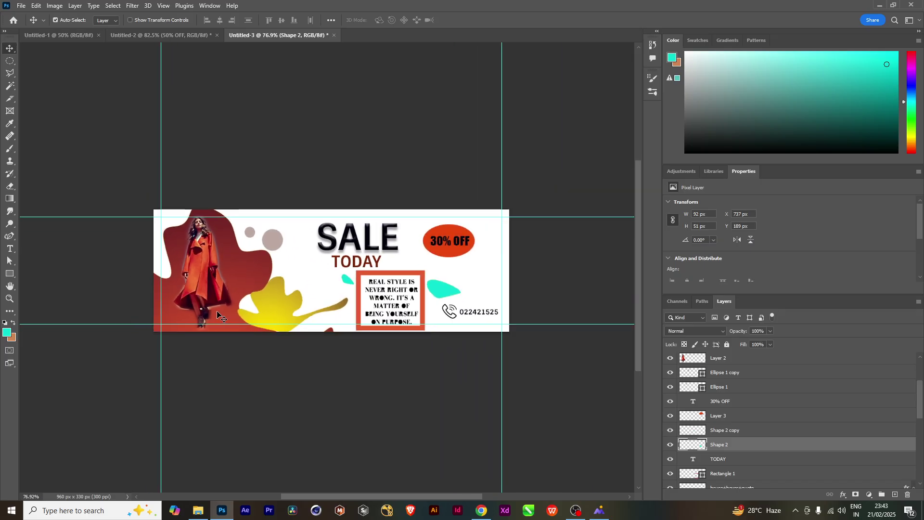
scroll(217, 315, up, 3)
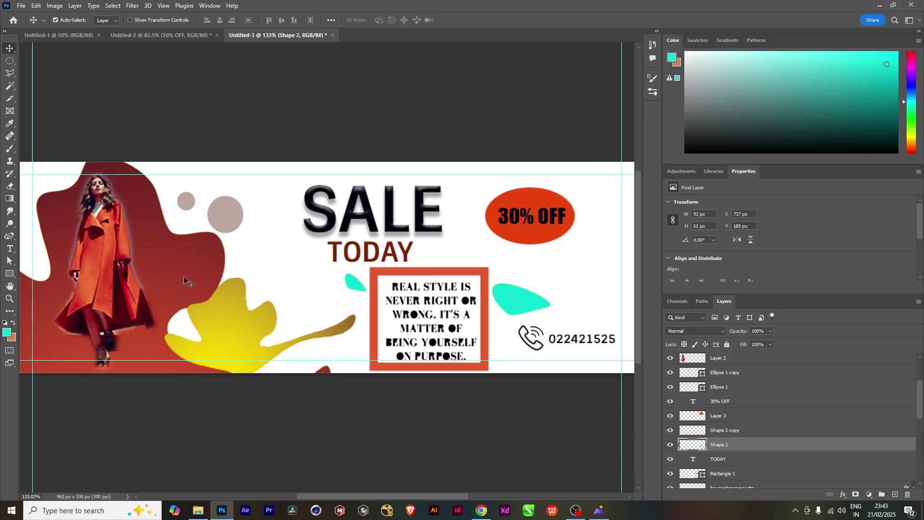
scroll(184, 280, down, 2)
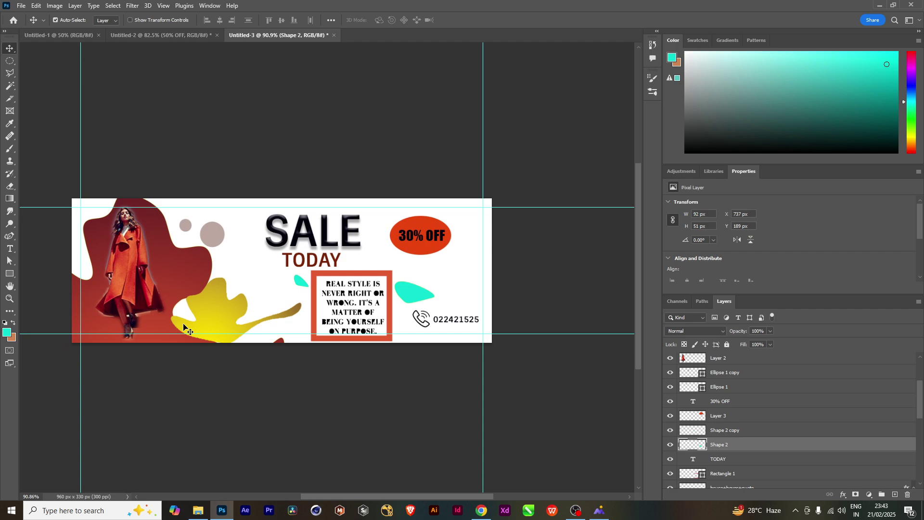
Give the 30% OFF badge Bevel & Emboss and a Drop Shadow
click(821, 417)
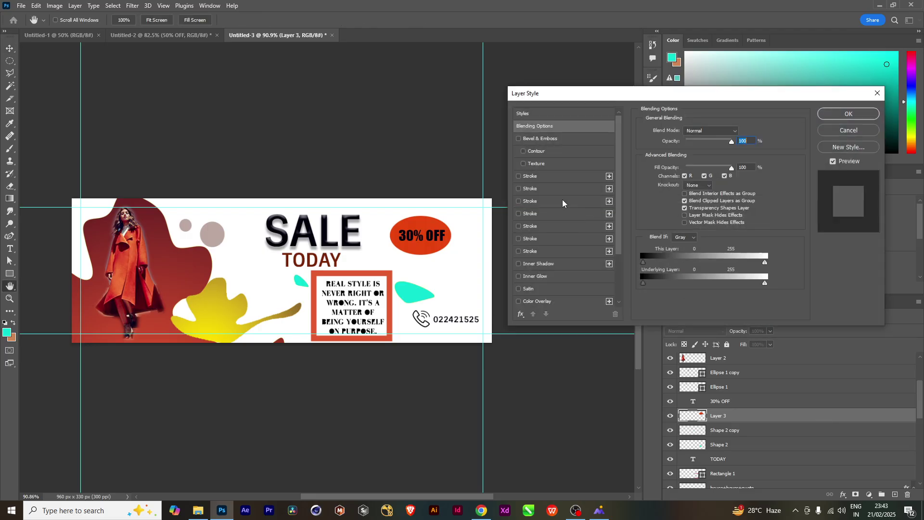
click(555, 138)
scroll(573, 268, down, 5)
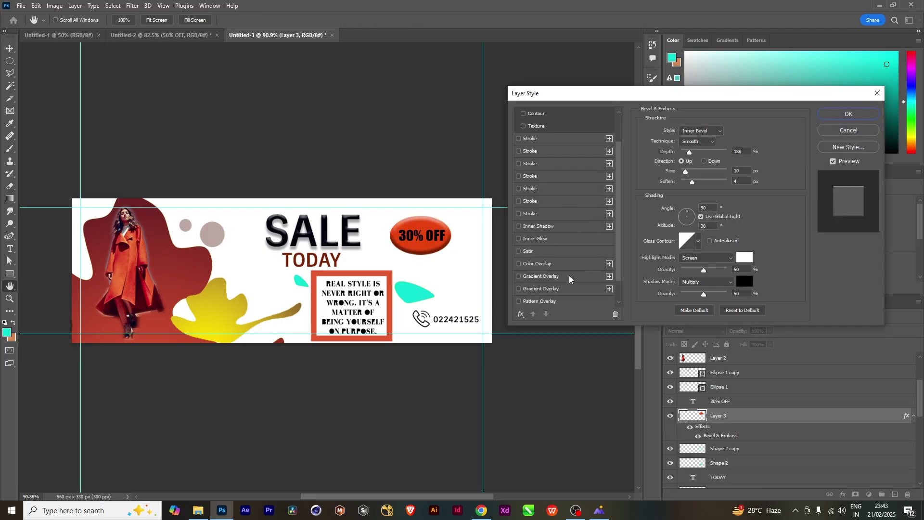
click(538, 300)
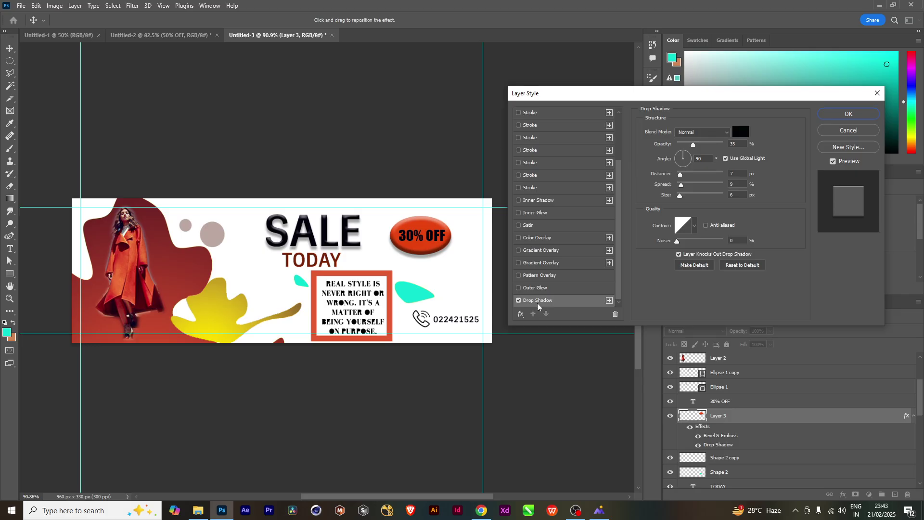
click(849, 114)
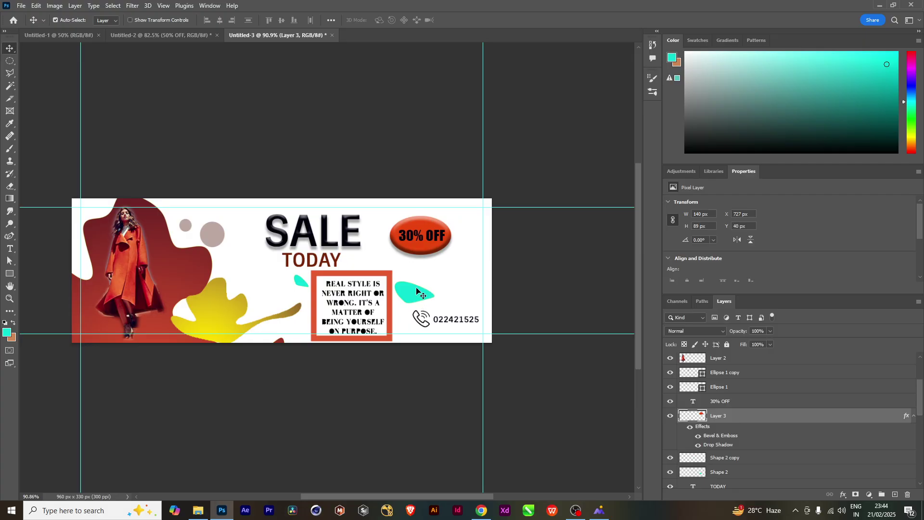
Add Bevel & Emboss to the red blob behind the model
click(187, 266)
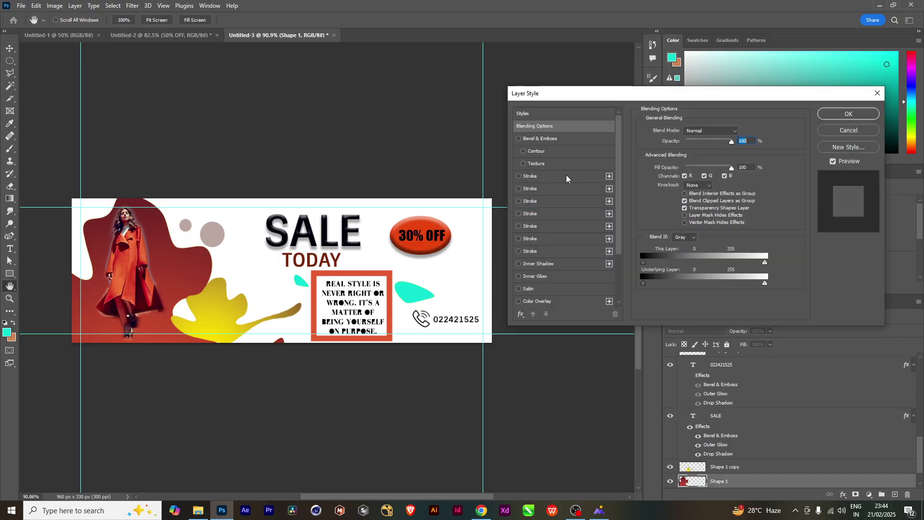
click(544, 139)
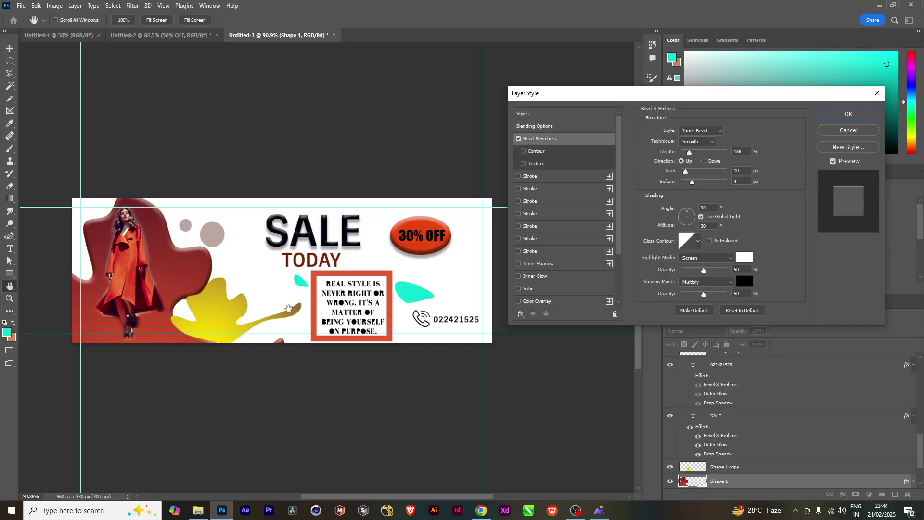
click(849, 114)
key(v)
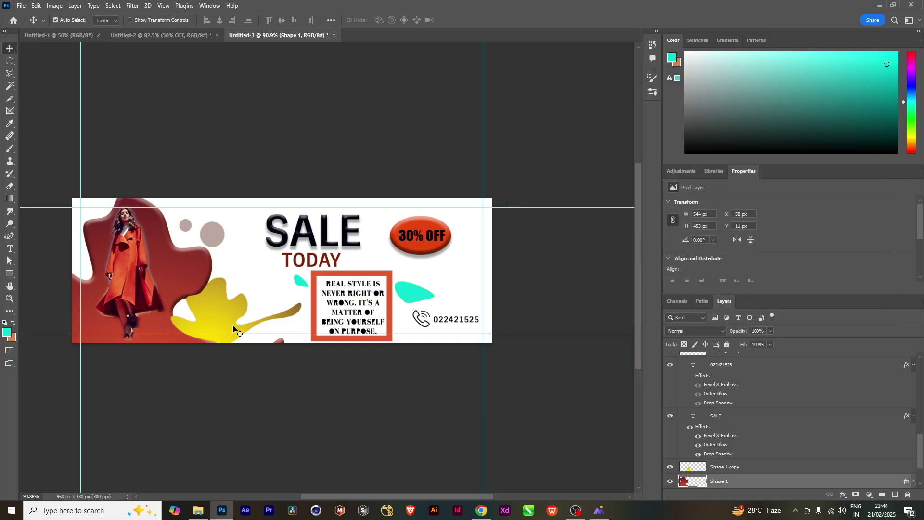
Add Bevel & Emboss to the larger teal blob
click(233, 317)
click(423, 298)
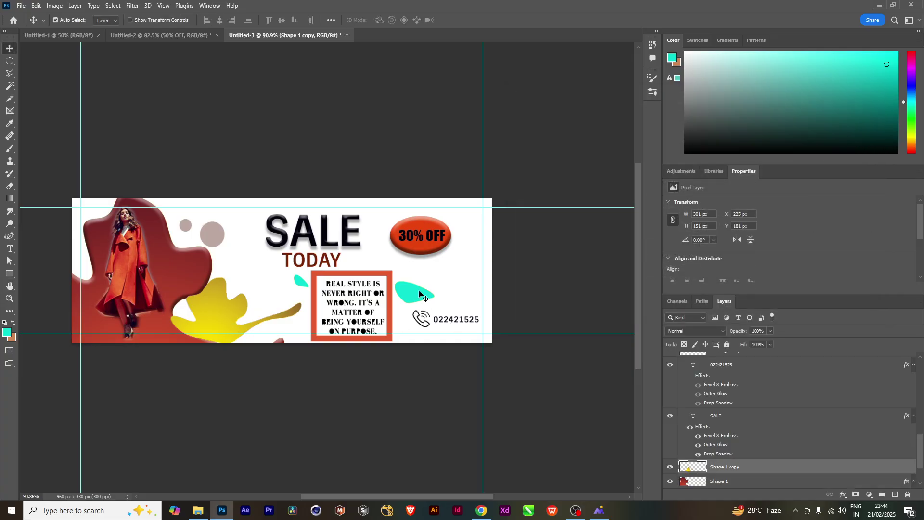
double_click(791, 361)
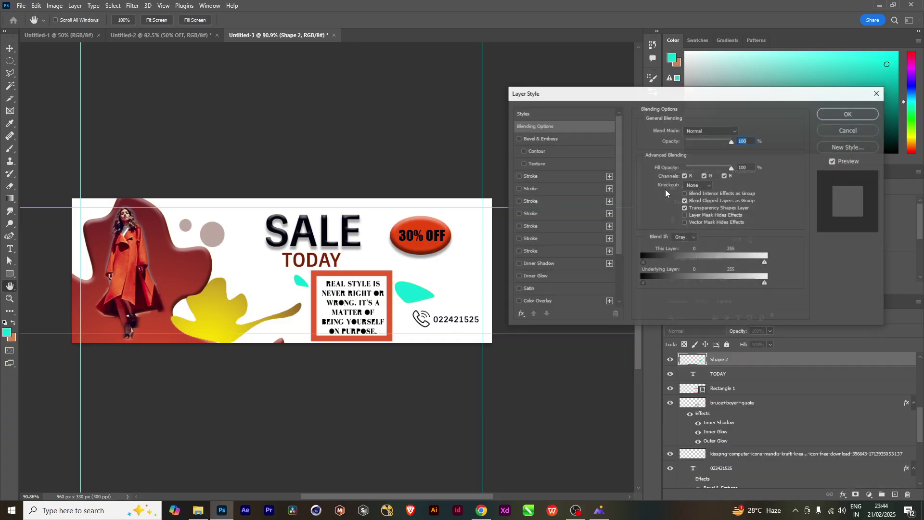
click(554, 138)
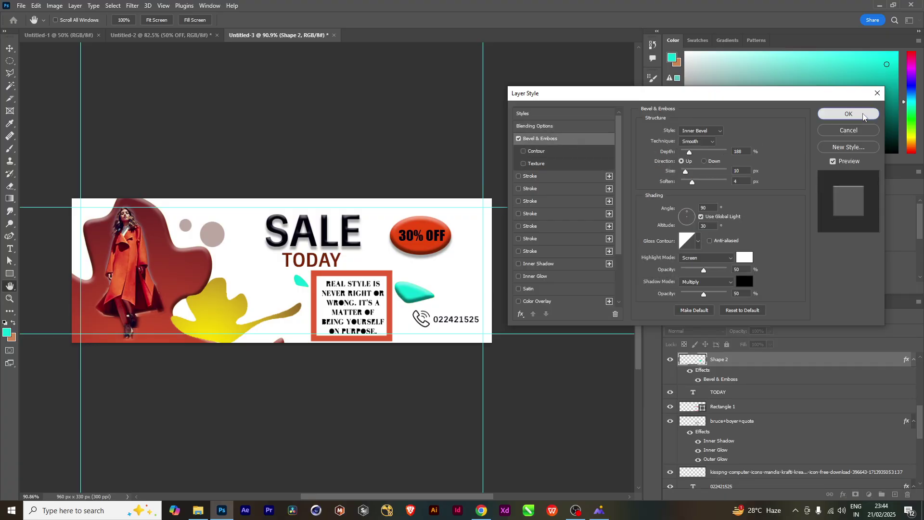
click(849, 114)
Give the small teal blob copy Bevel & Emboss and a Drop Shadow
key(ctrl+j)
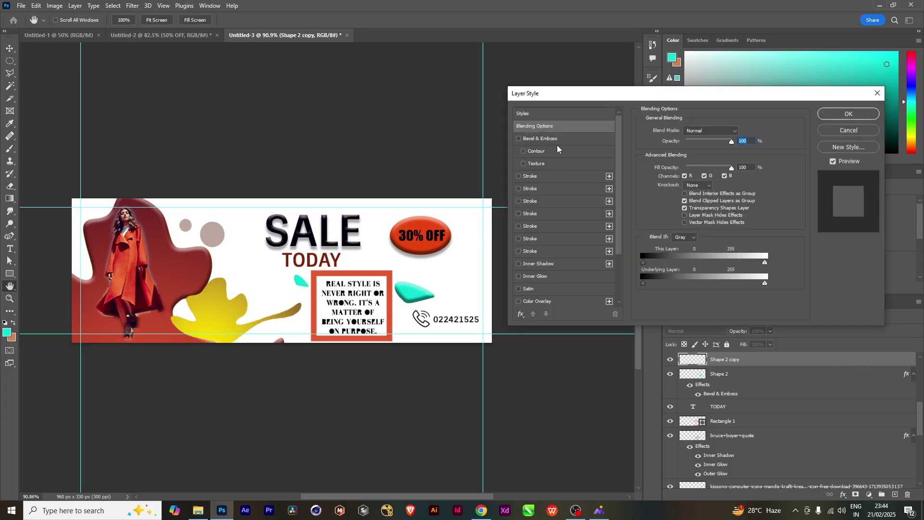
click(551, 140)
scroll(591, 280, down, 5)
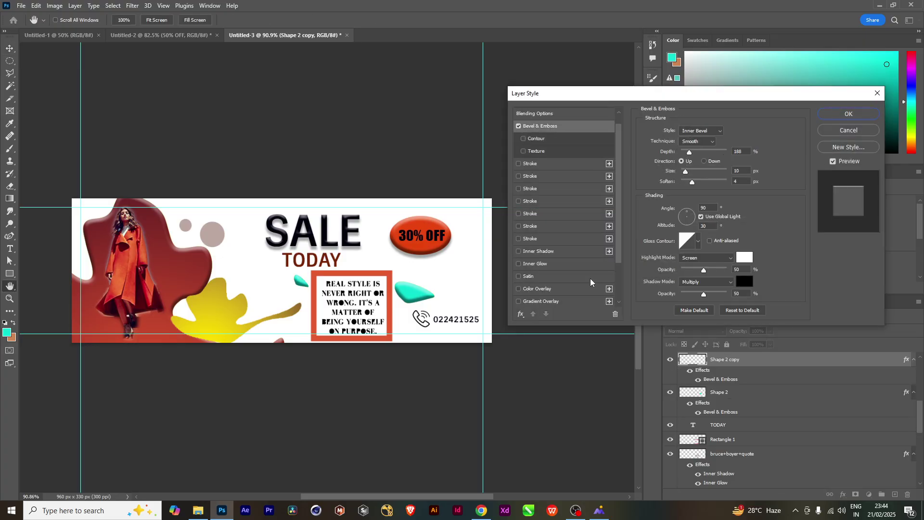
scroll(591, 282, down, 1)
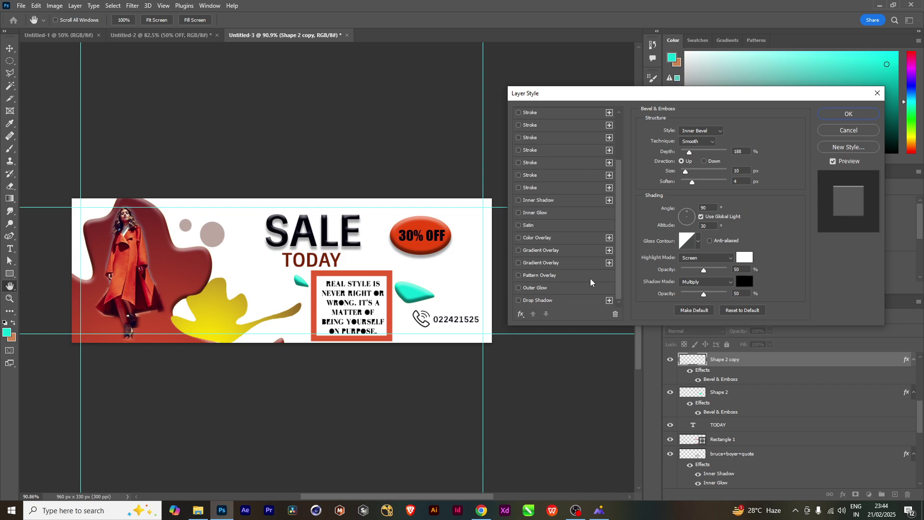
click(565, 302)
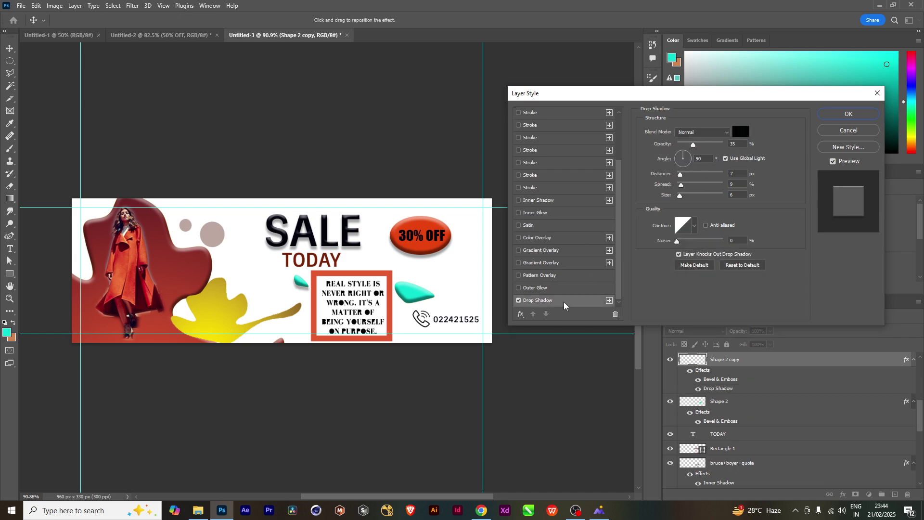
click(832, 116)
Add a Drop Shadow to the larger teal blob
click(818, 403)
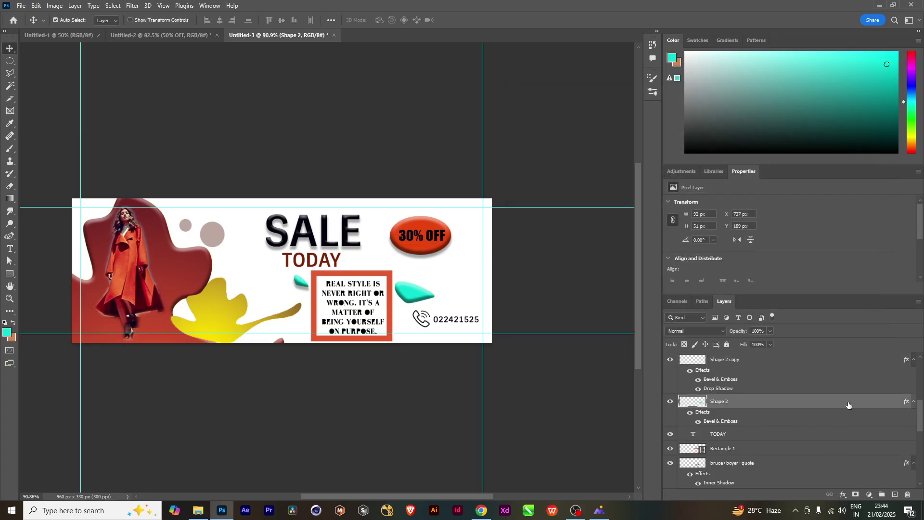
scroll(550, 288, down, 3)
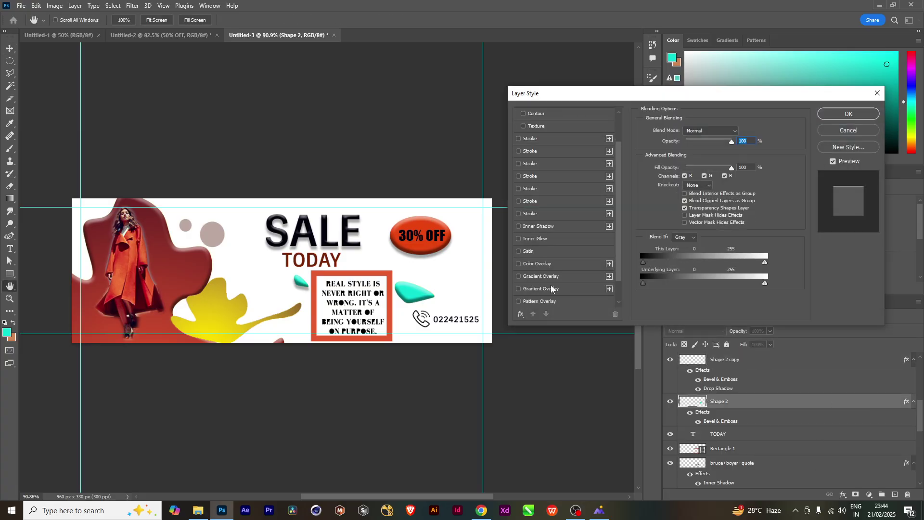
scroll(546, 307, down, 1)
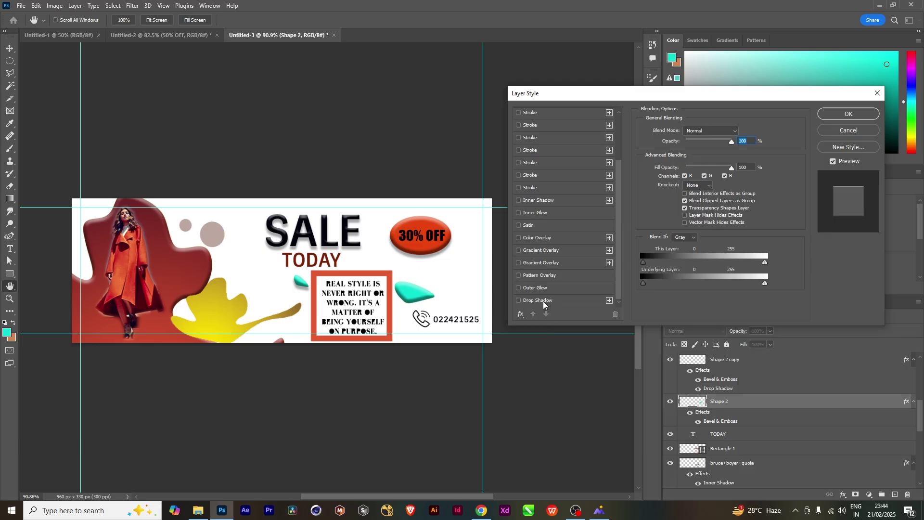
click(539, 300)
click(850, 114)
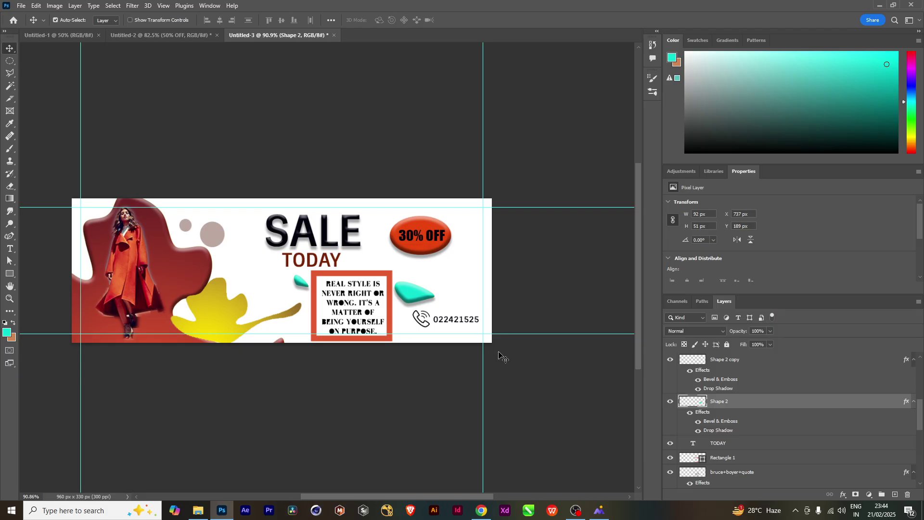
scroll(501, 357, up, 3)
scroll(500, 354, down, 2)
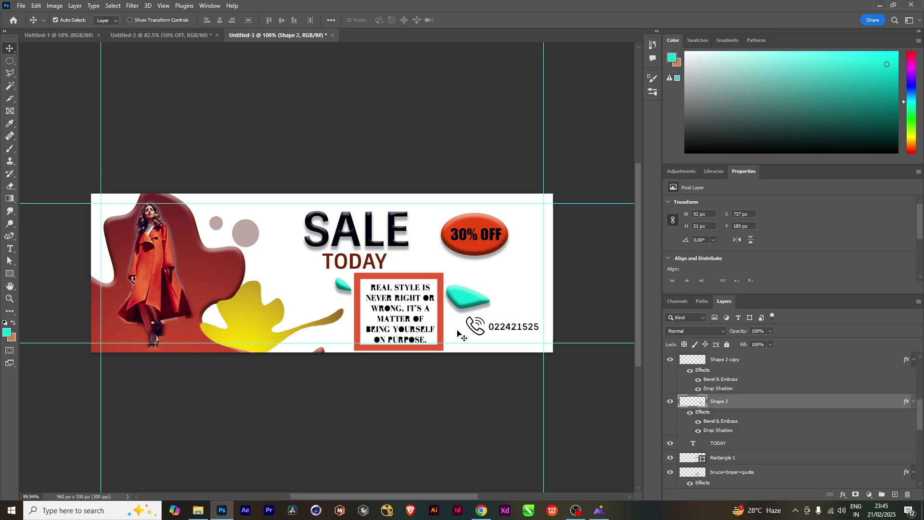
click(186, 38)
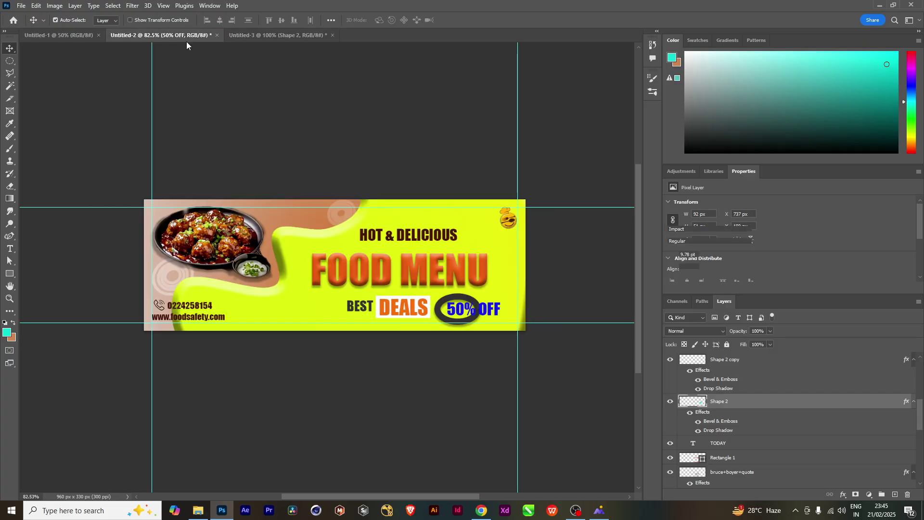
click(270, 29)
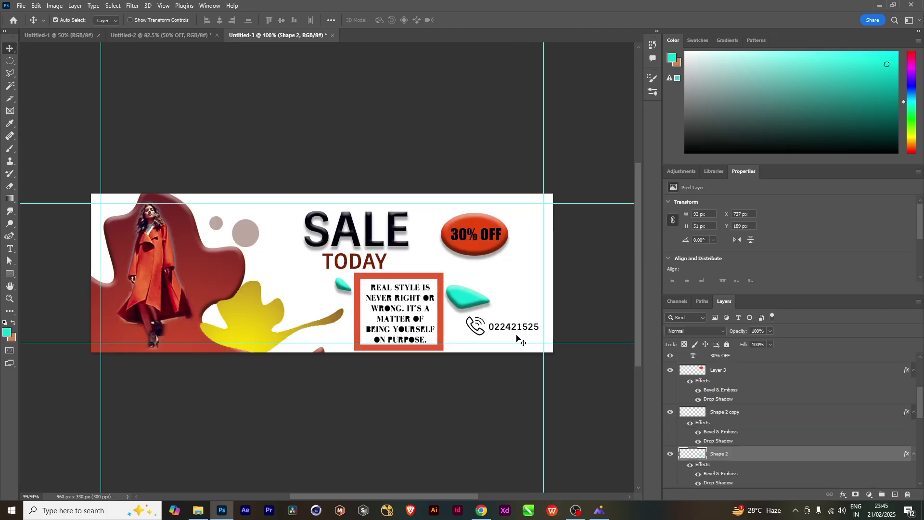